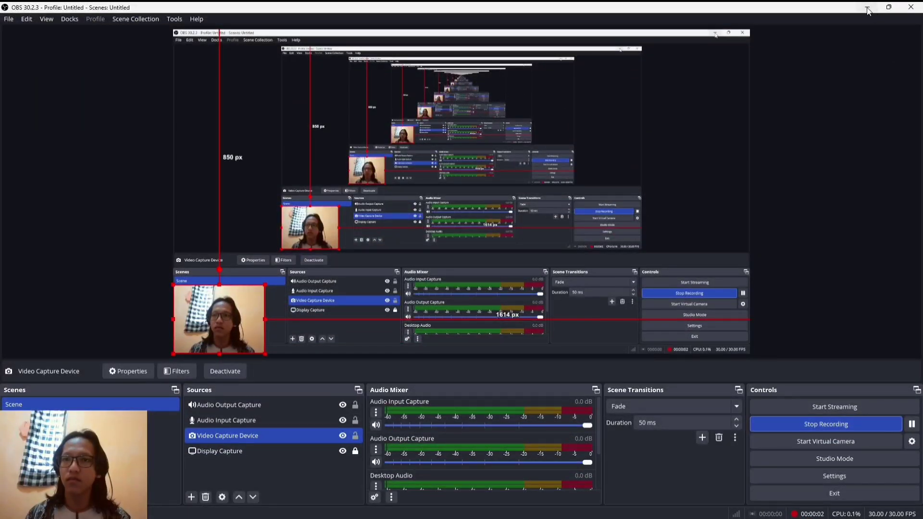
Minimize the recording software, launch ArcMap with a blank map, and maximize its window.
click(867, 7)
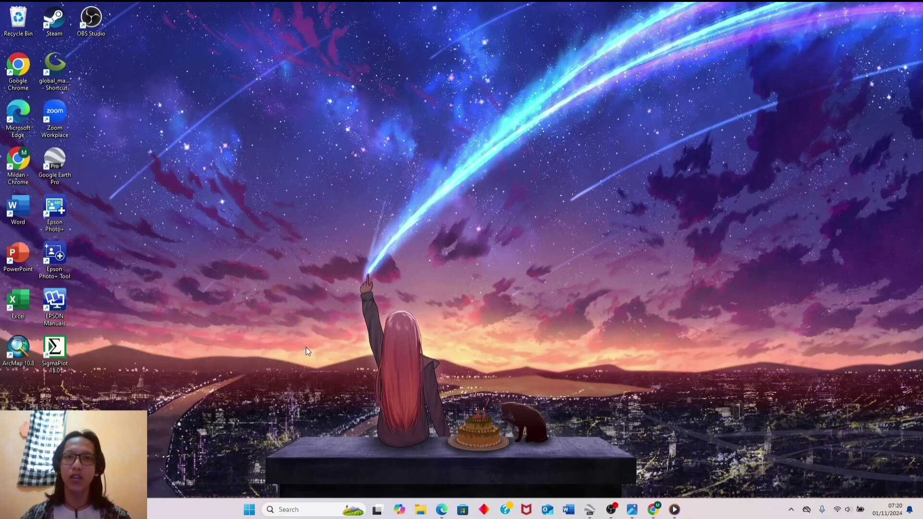
double_click(20, 353)
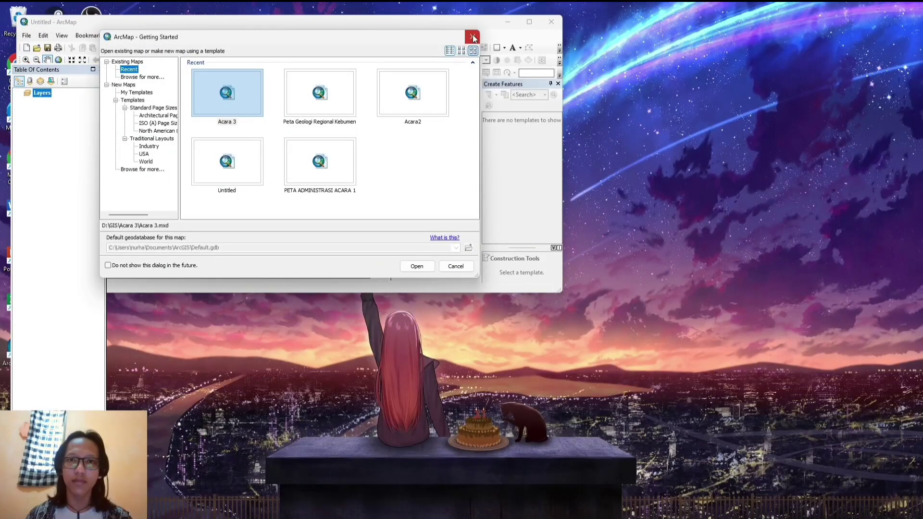
click(472, 37)
click(529, 21)
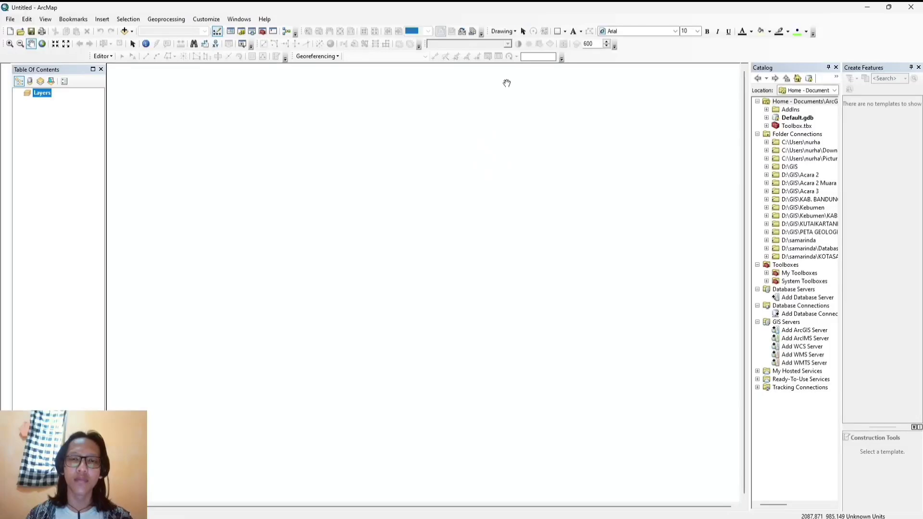
Switch to Chrome and view the Icedrive geological map sheets and the Indonesia Geospatial search page for Kebumen.
mouse_move(517, 514)
mouse_move(644, 514)
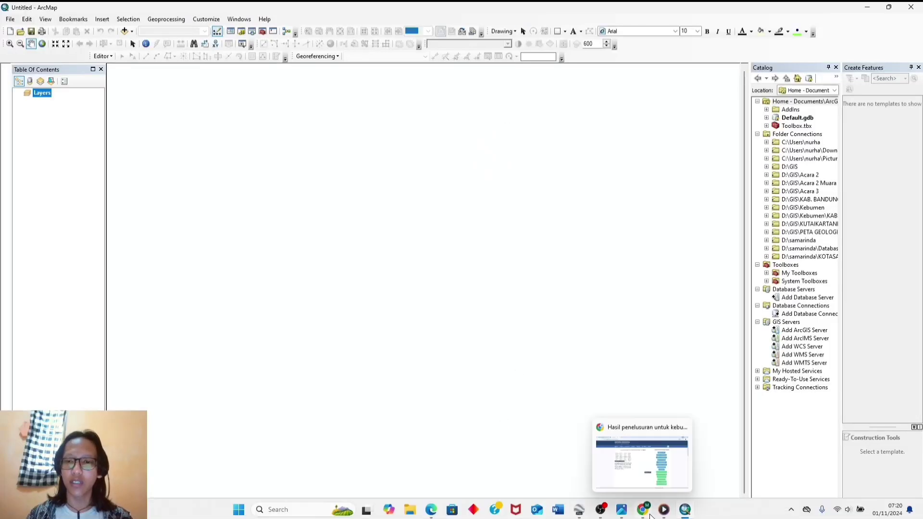
click(647, 478)
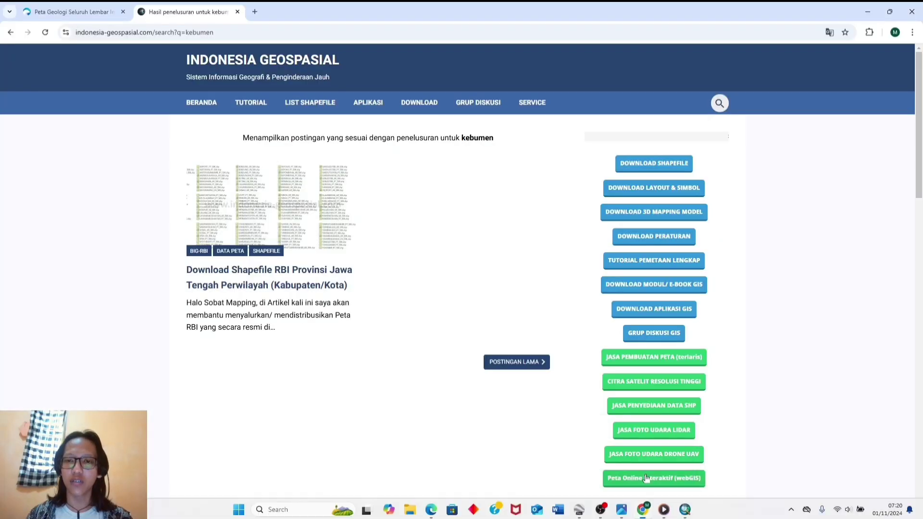
click(97, 12)
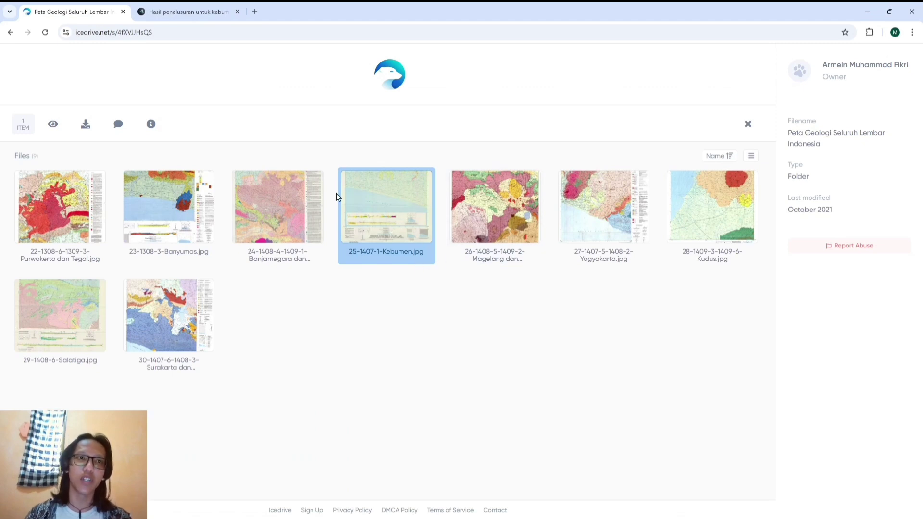
click(166, 16)
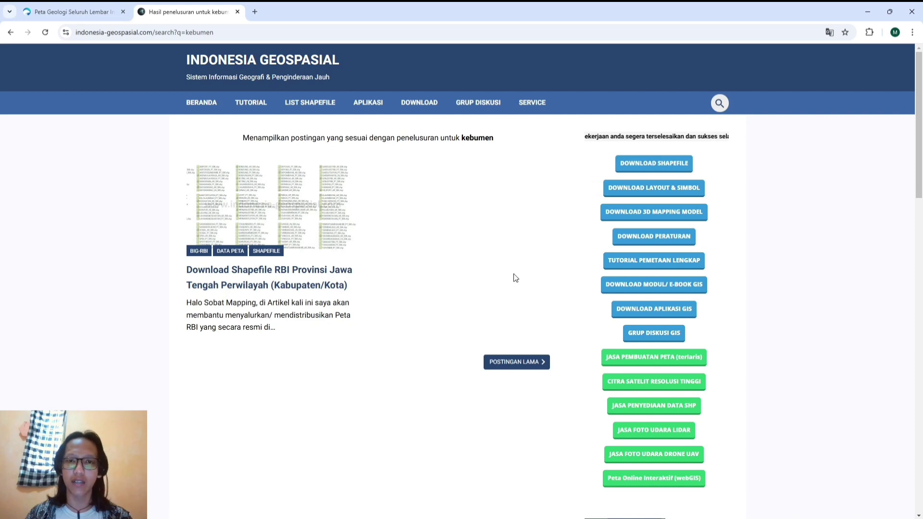
Switch back to ArcMap and add the raster 25-1407-1-Kebumen.jpg to the Layers data frame.
mouse_move(594, 517)
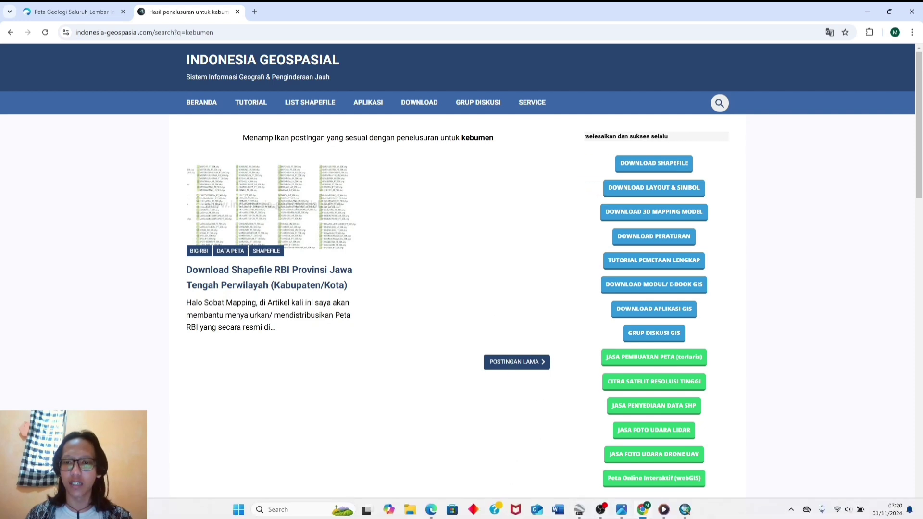
mouse_move(685, 510)
click(678, 471)
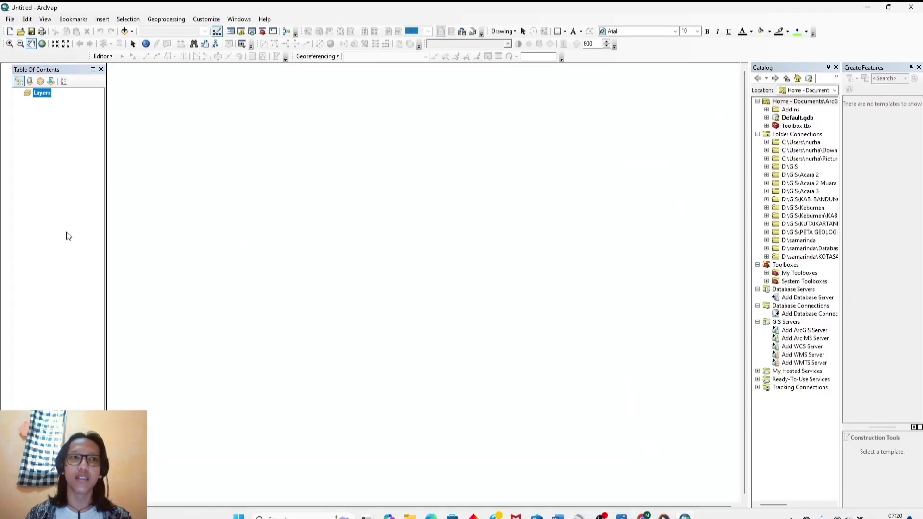
right_click(45, 96)
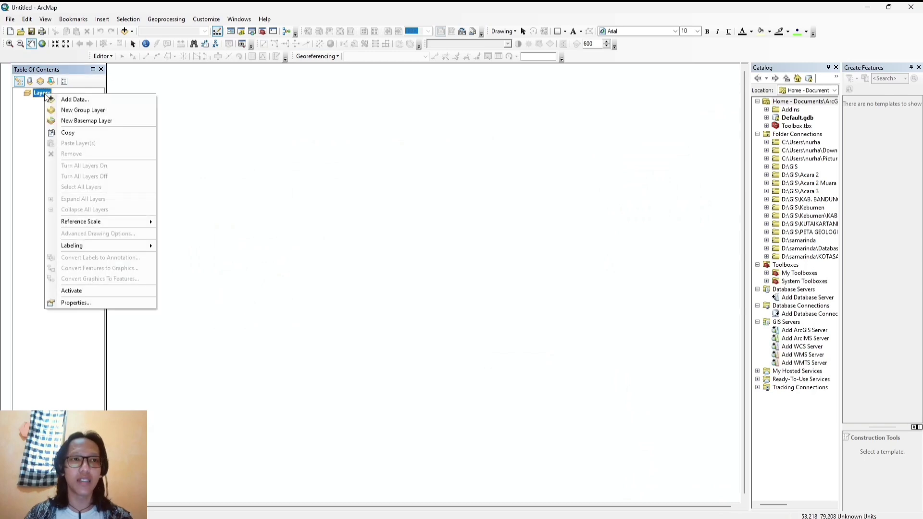
click(57, 98)
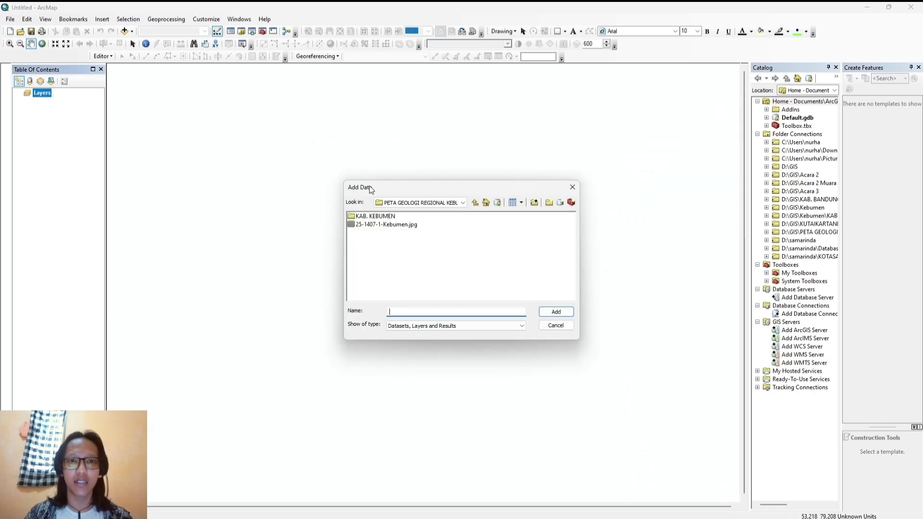
click(393, 225)
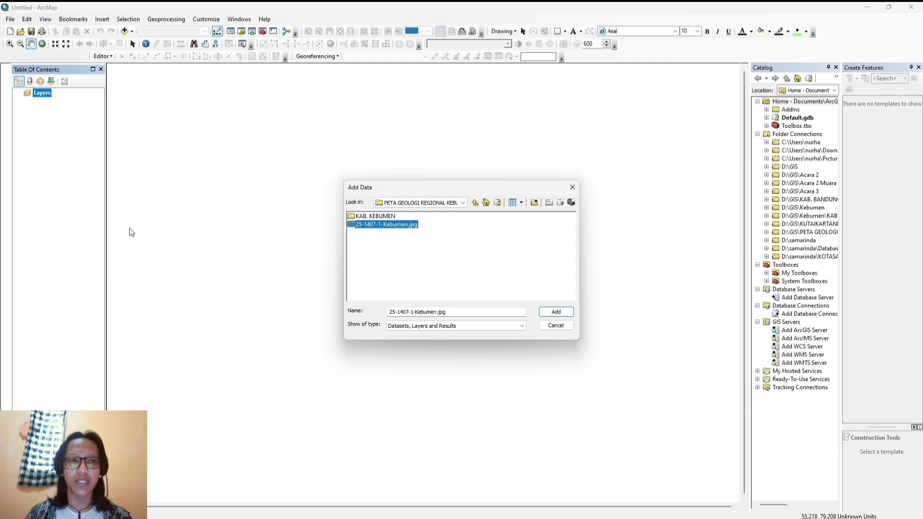
click(547, 310)
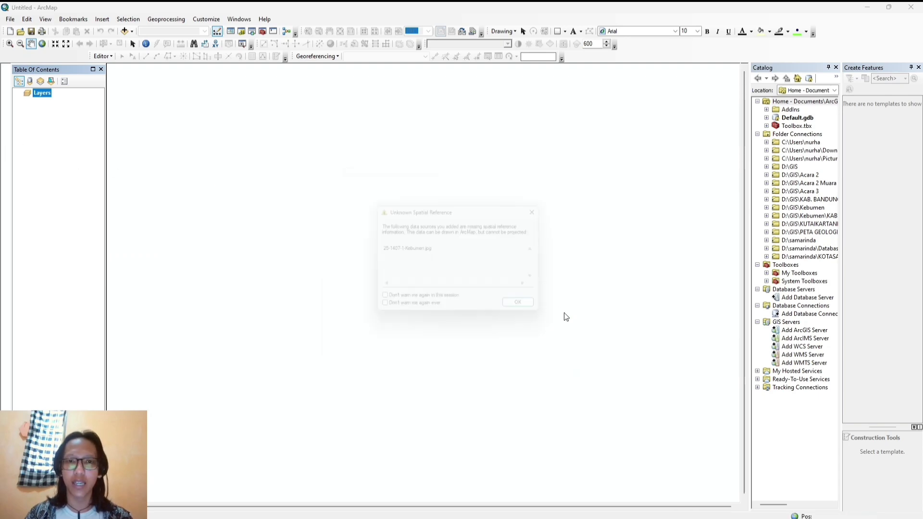
click(531, 309)
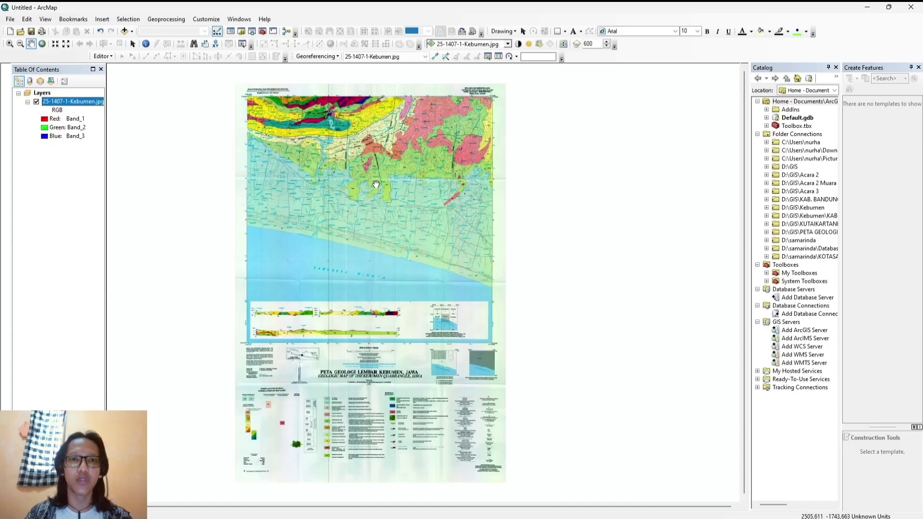
Set the data frame's coordinate system to WGS 1984 UTM Zone 49S.
right_click(370, 217)
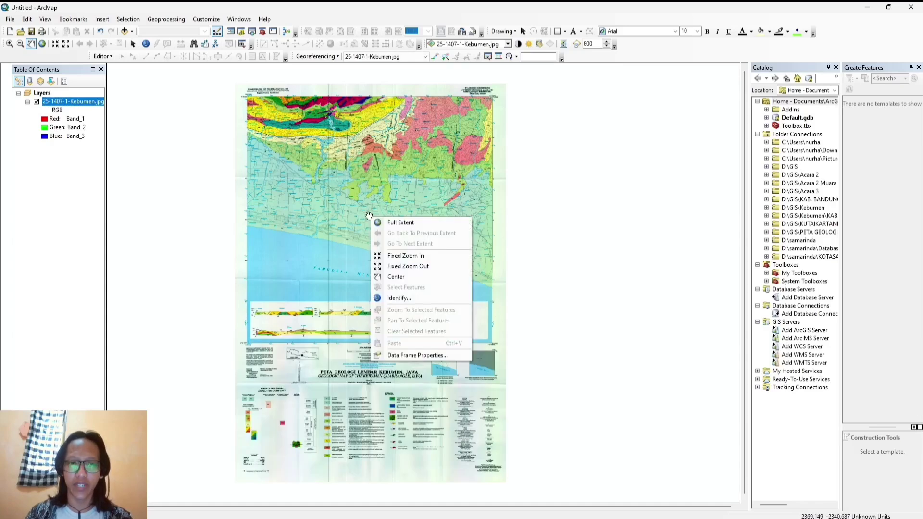
click(434, 356)
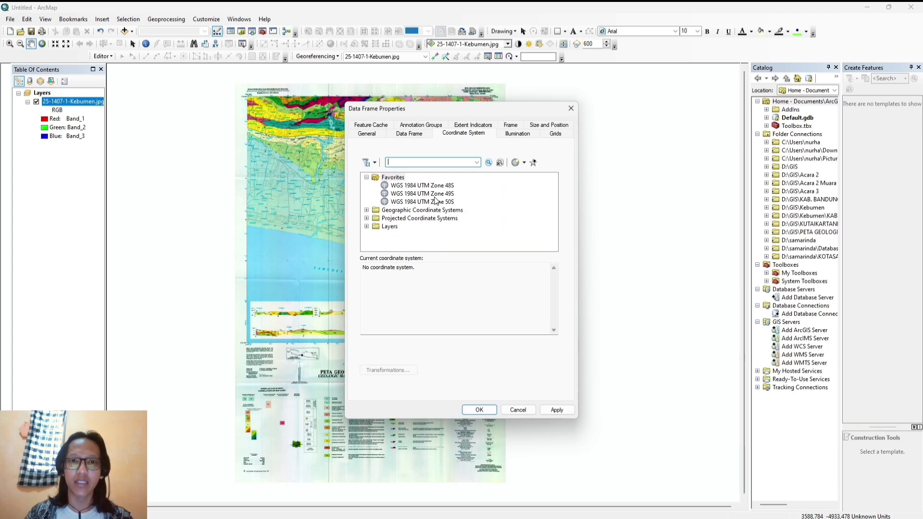
click(435, 195)
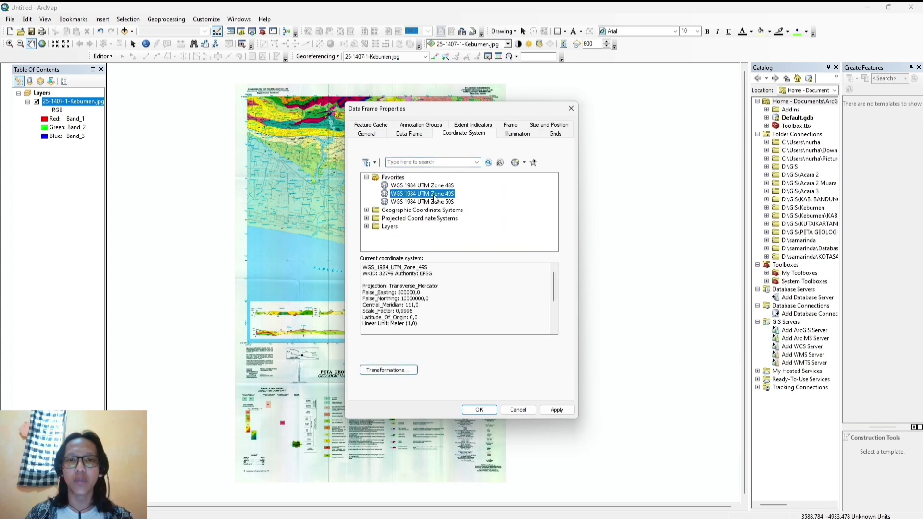
click(482, 410)
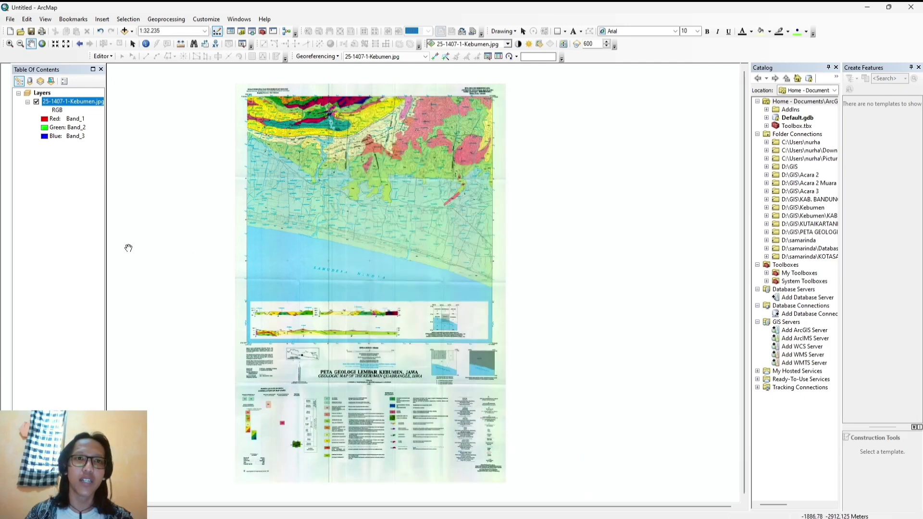
Place a georeferencing control point at the map frame's northwest corner with DMS coordinates, setting longitude to 109 degrees 30 minutes.
click(436, 57)
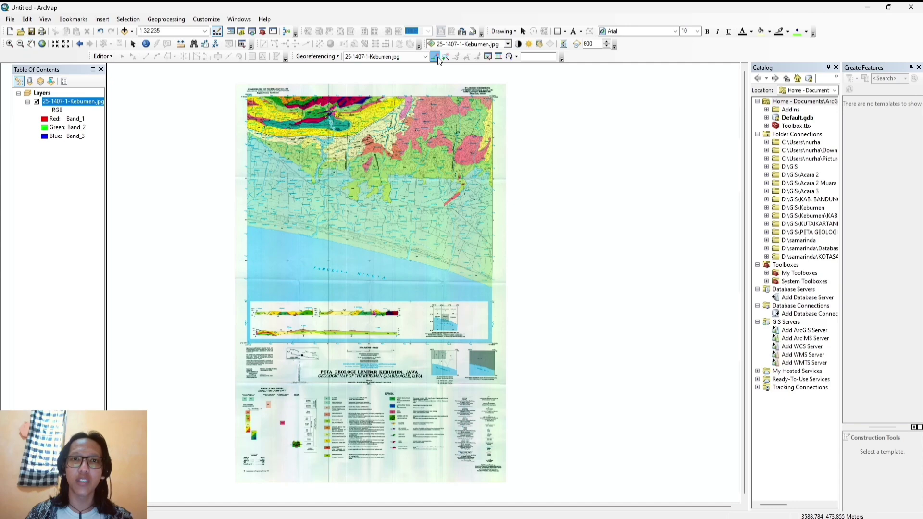
scroll(250, 94, up, 3)
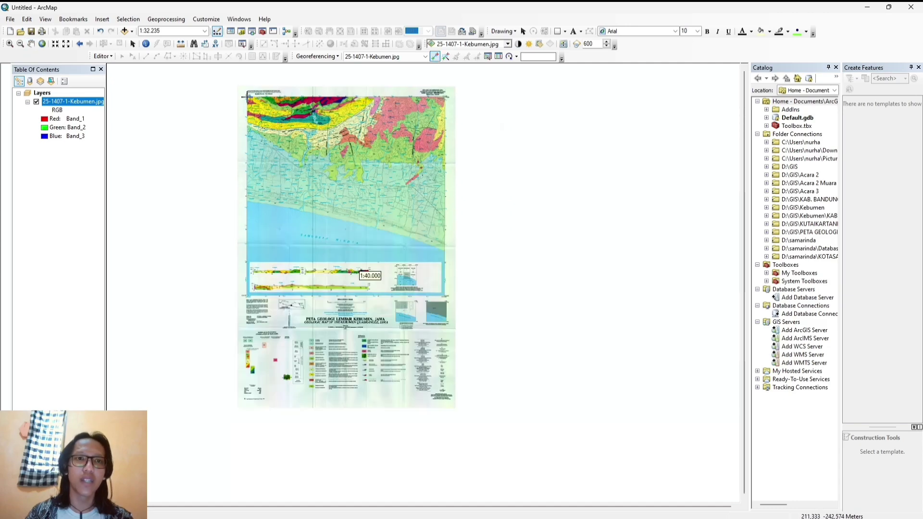
scroll(246, 98, up, 4)
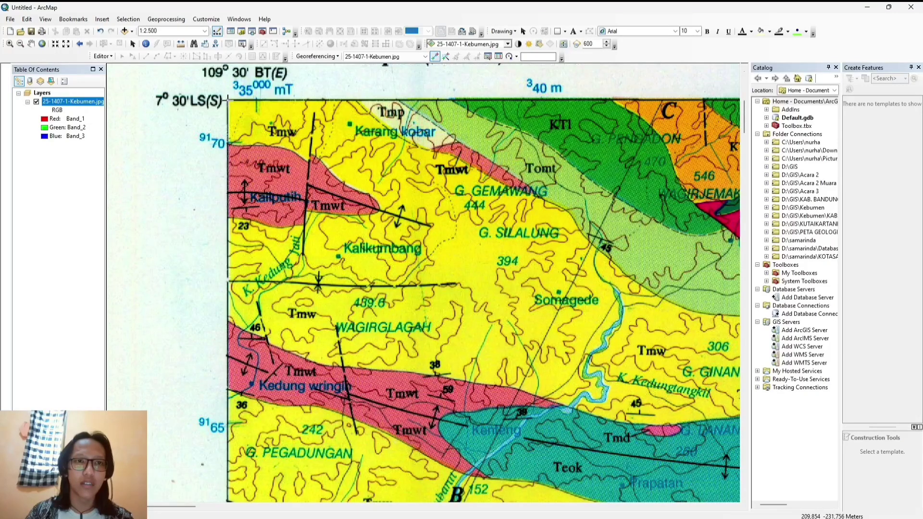
right_click(228, 100)
click(249, 117)
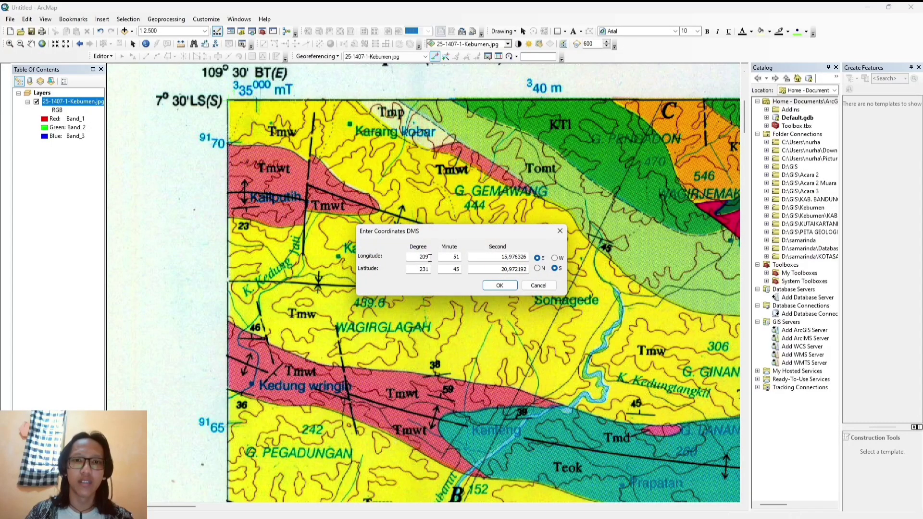
click(429, 257)
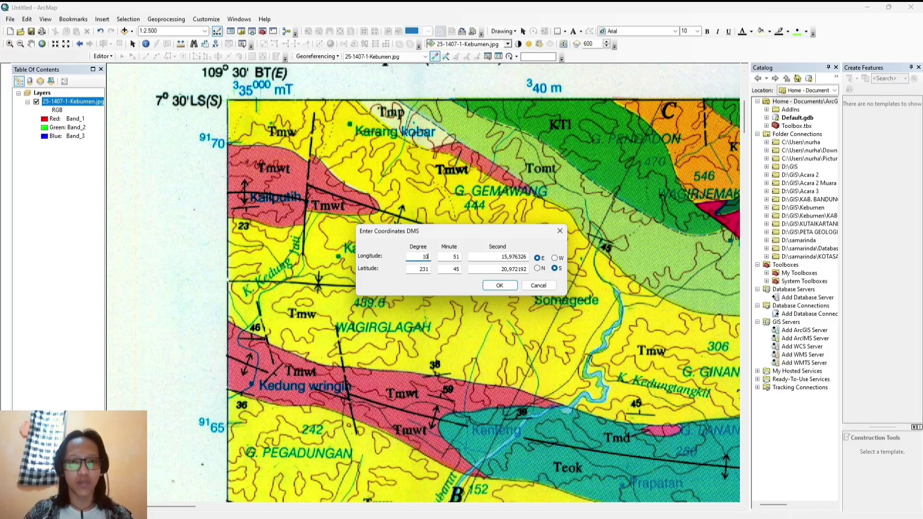
text(9)
click(459, 257)
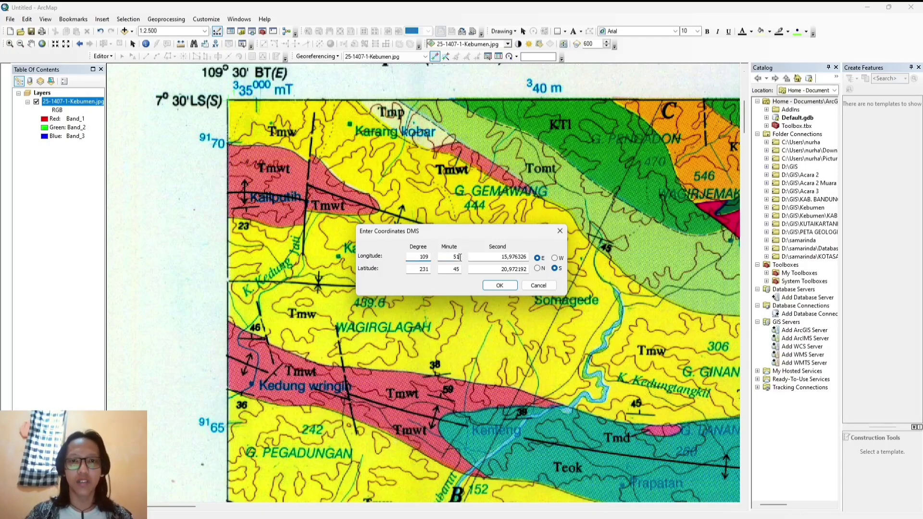
click(460, 257)
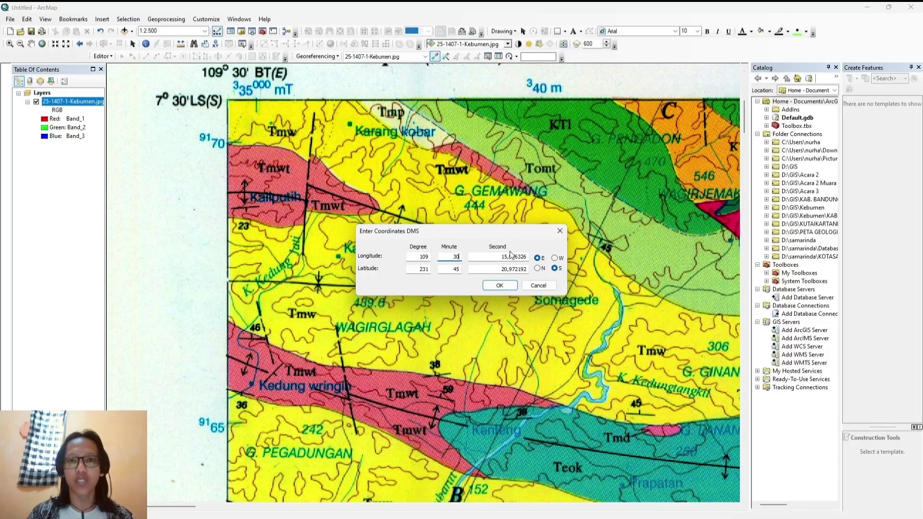
Set the northwest control point's latitude to 7 degrees 30 minutes and apply the coordinates.
click(428, 271)
text(1)
key(BackSpace)
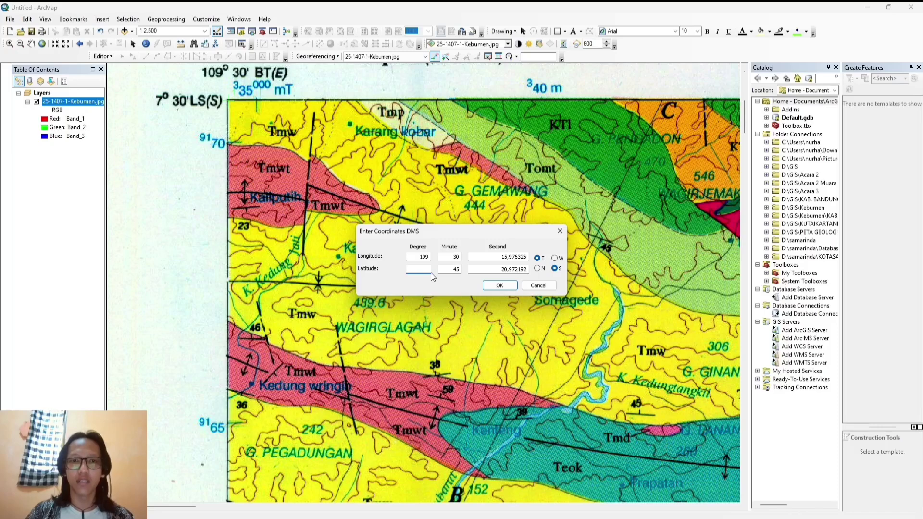
text(7)
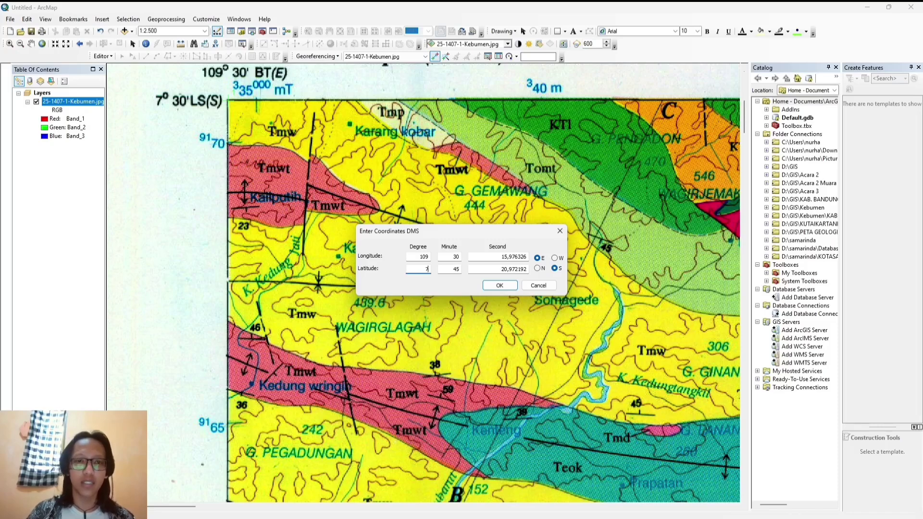
click(458, 269)
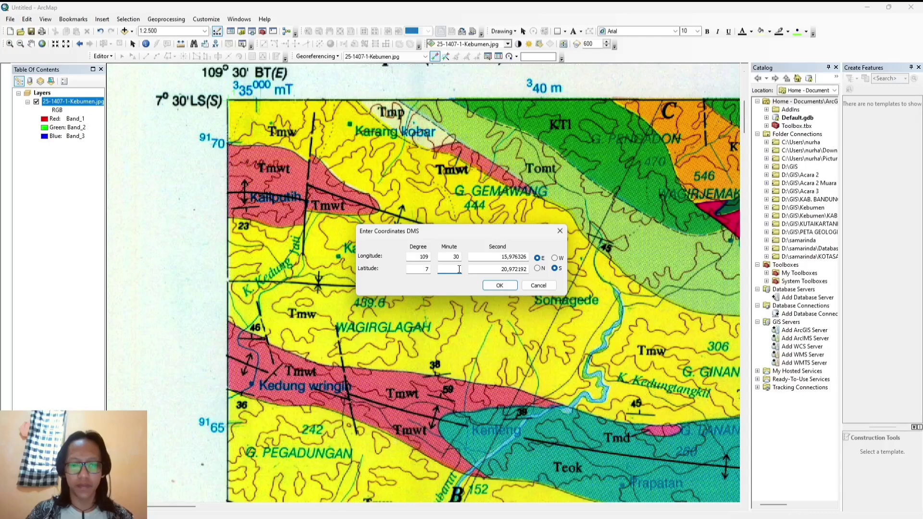
text(30)
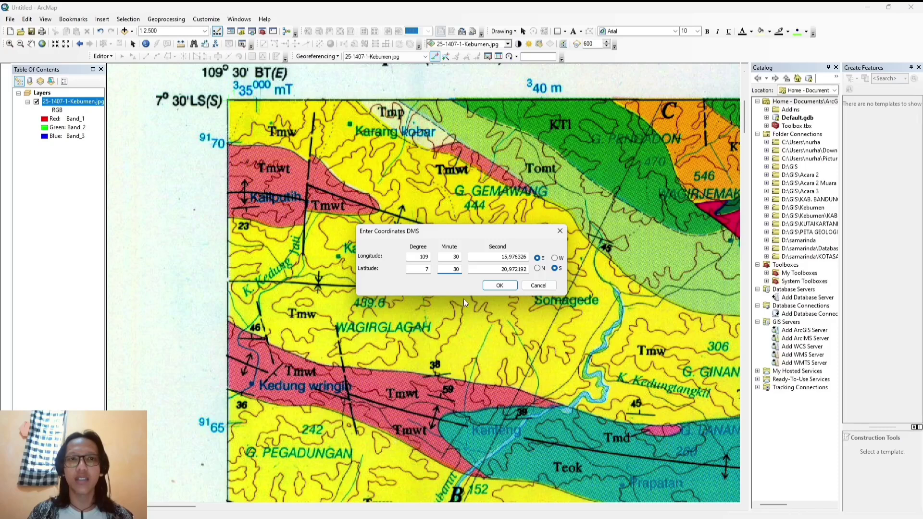
click(498, 287)
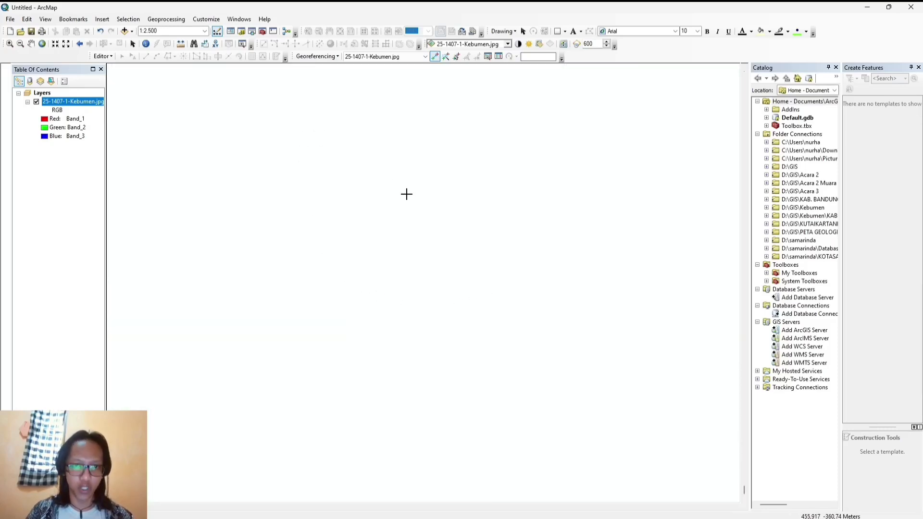
Place a georeferencing control point at the map frame's northeast corner, labelled 110°00' E and 7°30' S.
click(42, 43)
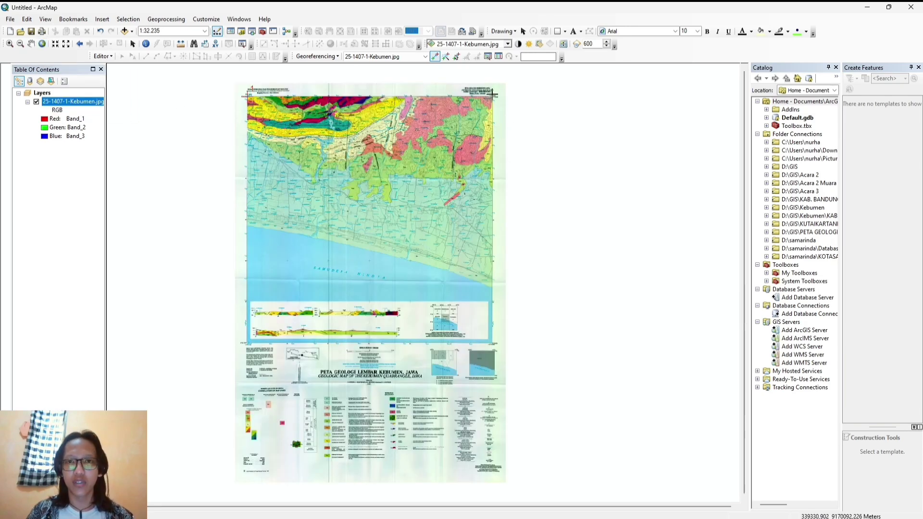
scroll(492, 99, down, 4)
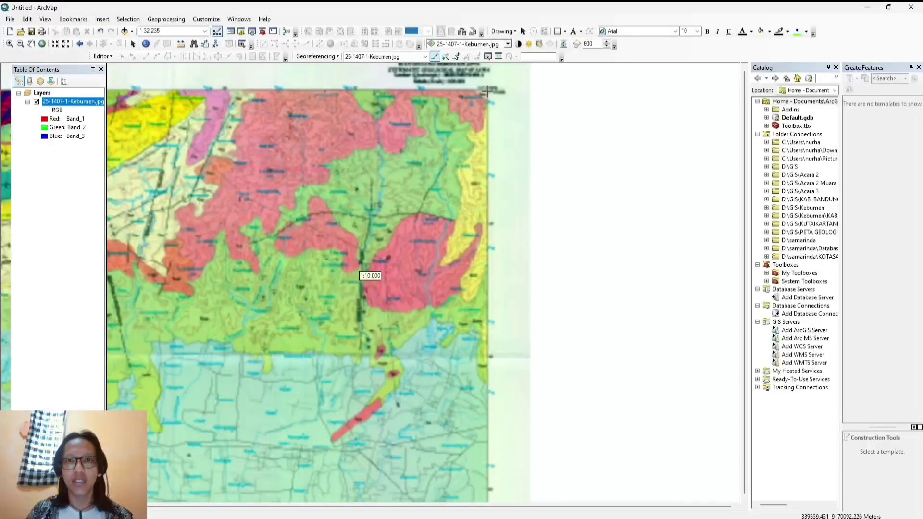
scroll(492, 99, down, 3)
scroll(494, 95, down, 3)
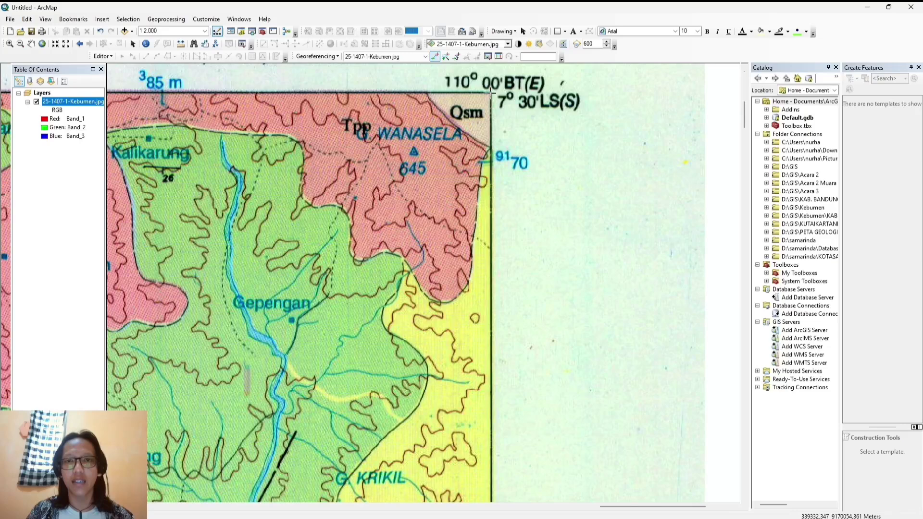
click(491, 92)
right_click(491, 94)
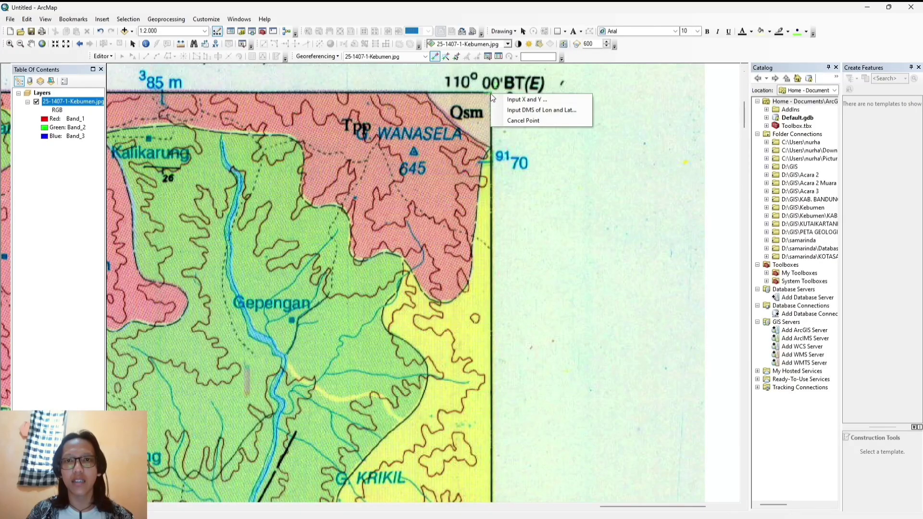
Enter DMS coordinates for the northeast control point, setting its longitude to 110 degrees 0 minutes.
click(501, 109)
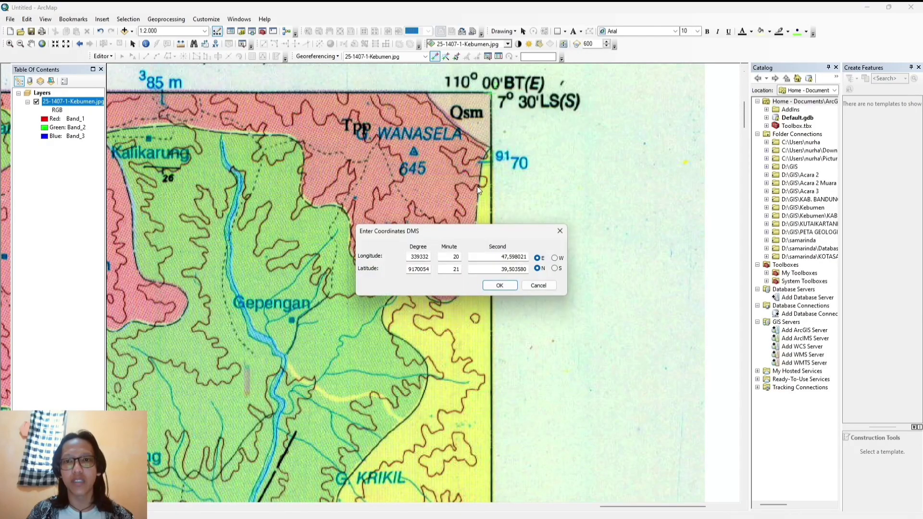
click(429, 257)
key(BackSpace)
key(BackSpace)
key(BackSpace)
key(BackSpace)
key(BackSpace)
key(BackSpace)
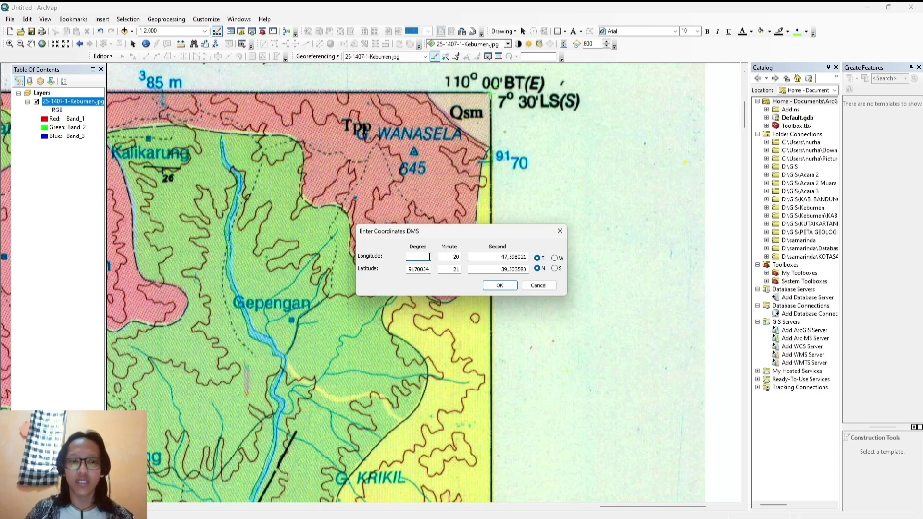
click(459, 256)
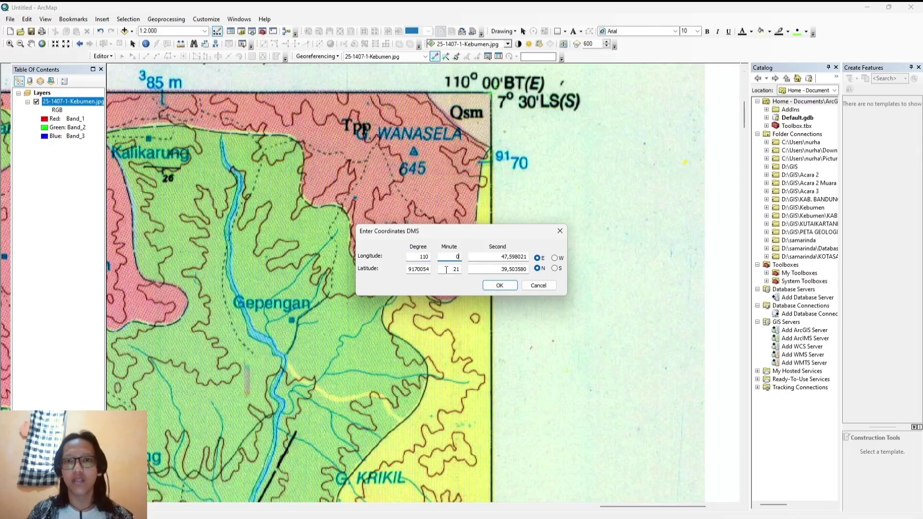
Set the northeast control point's latitude to 7 degrees 30 minutes South and apply the coordinates.
click(430, 269)
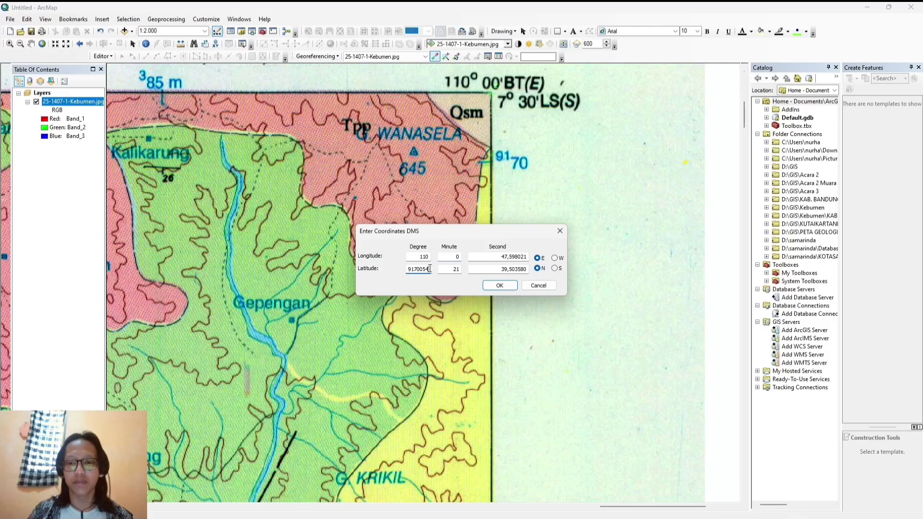
key(BackSpace)
key(BackSpace)
key(BackSpace)
key(BackSpace)
key(BackSpace)
key(BackSpace)
key(BackSpace)
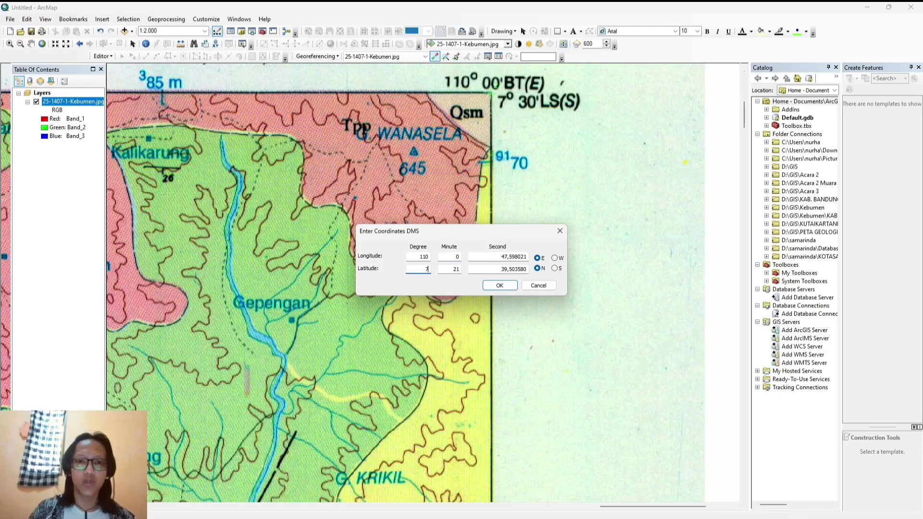
click(459, 269)
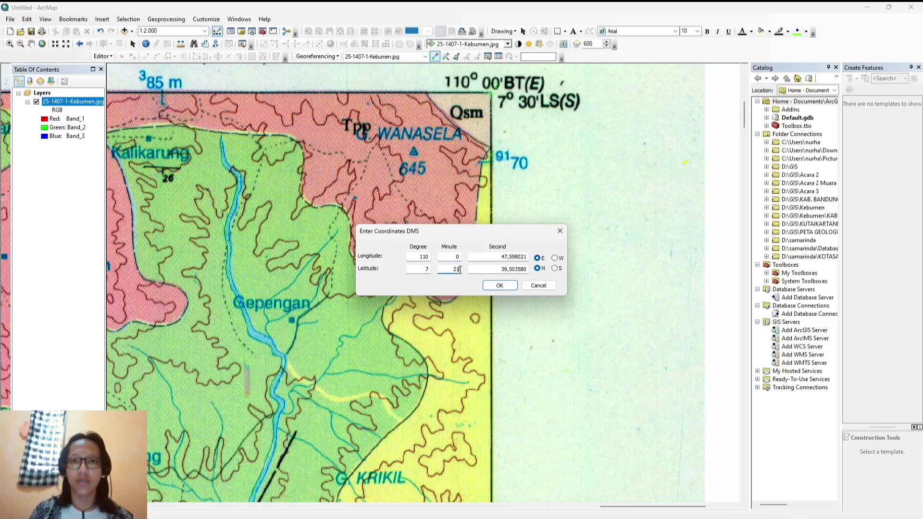
text(30)
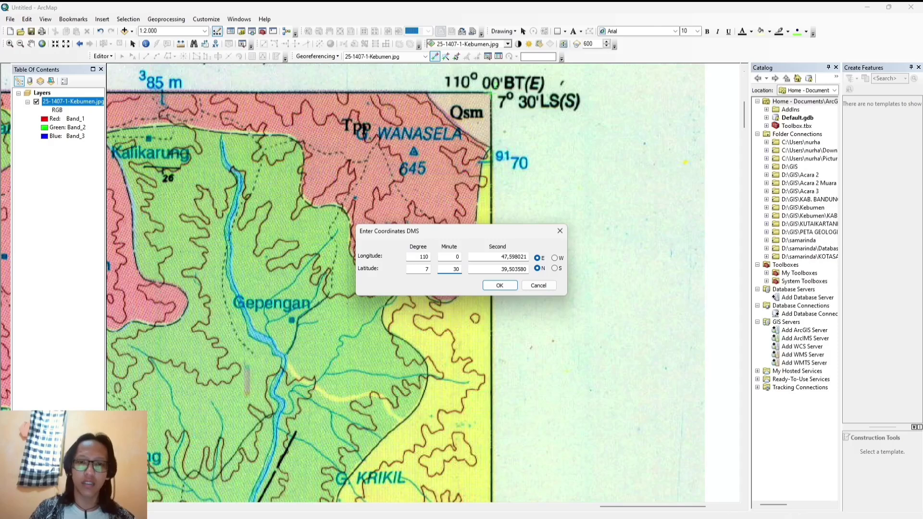
click(556, 270)
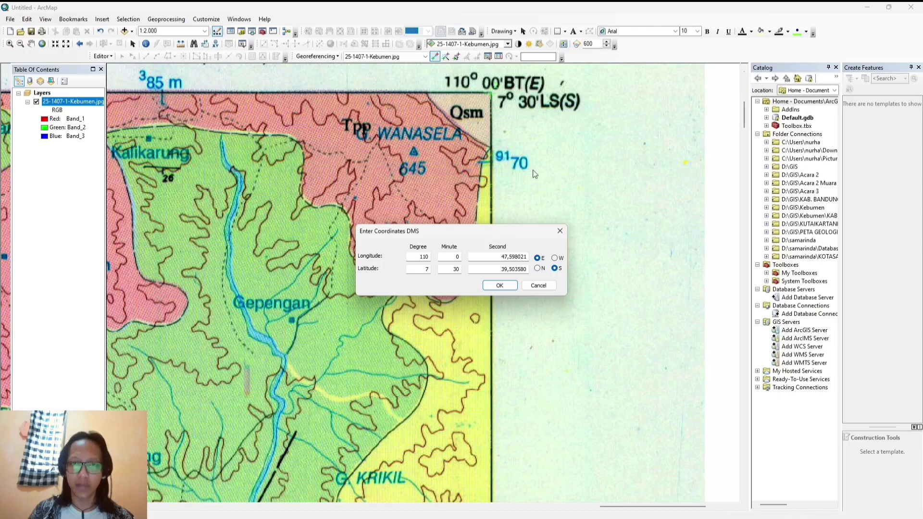
click(500, 286)
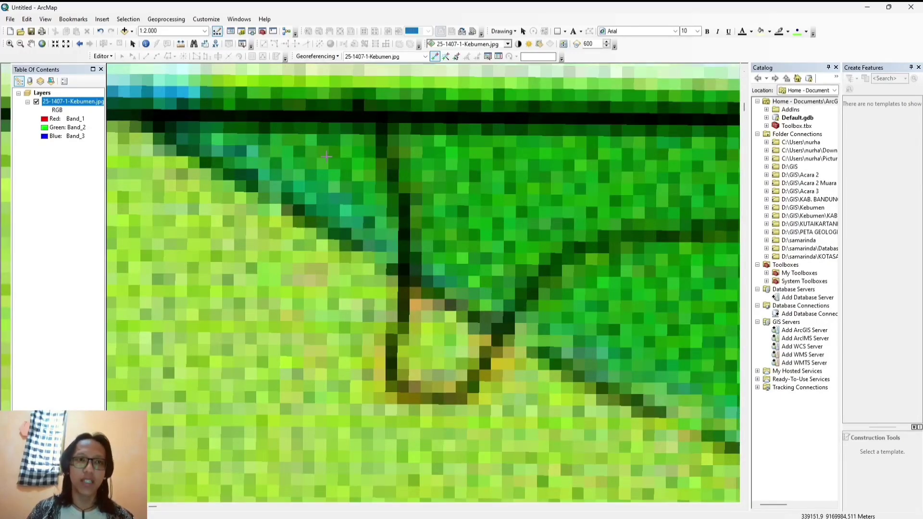
Place a georeferencing control point at the map frame's southeast corner, labelled 110°00' E and 8°00' S.
click(41, 43)
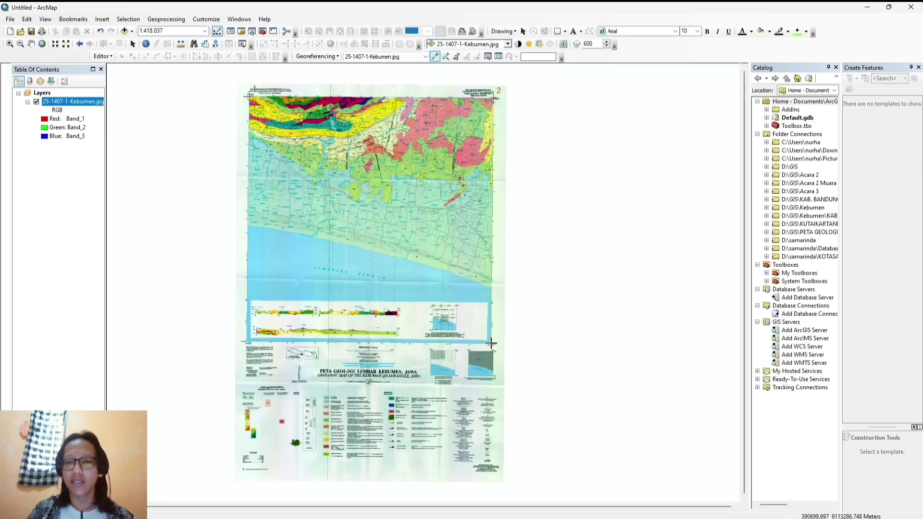
scroll(490, 344, down, 5)
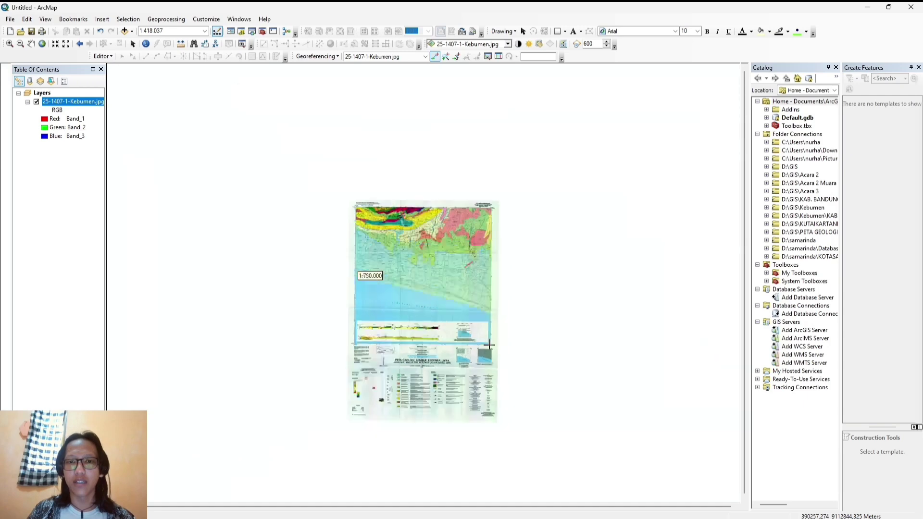
scroll(493, 340, down, 5)
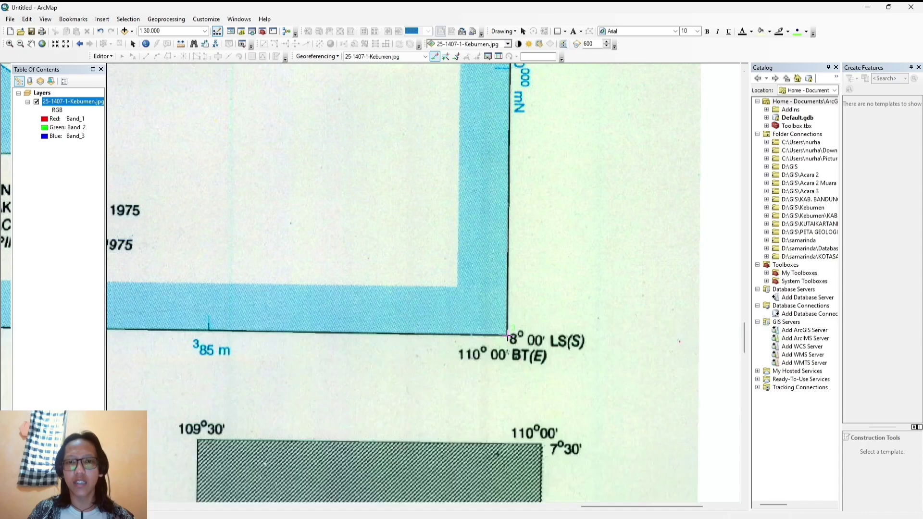
click(507, 337)
right_click(508, 336)
Assign the southeast control point DMS coordinates of longitude 110 degrees 0 minutes East and latitude 8 degrees 0 minutes South.
click(553, 353)
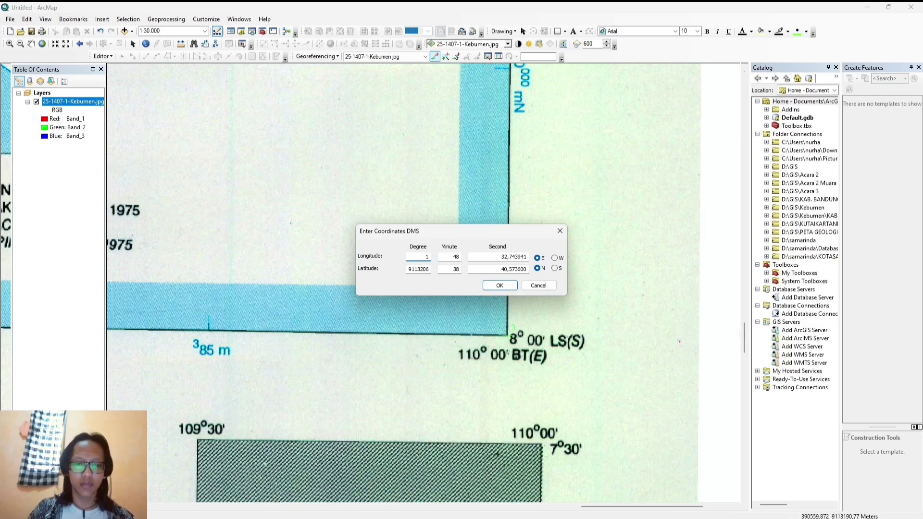
click(460, 257)
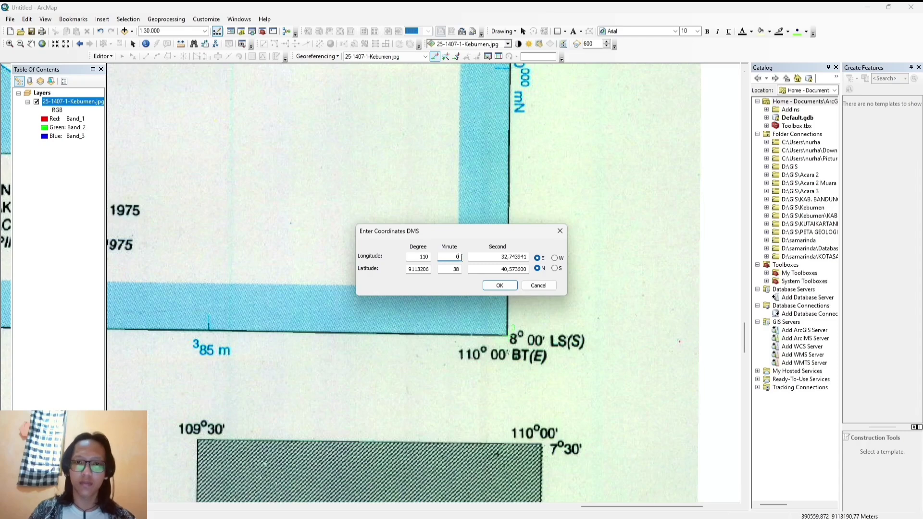
click(429, 270)
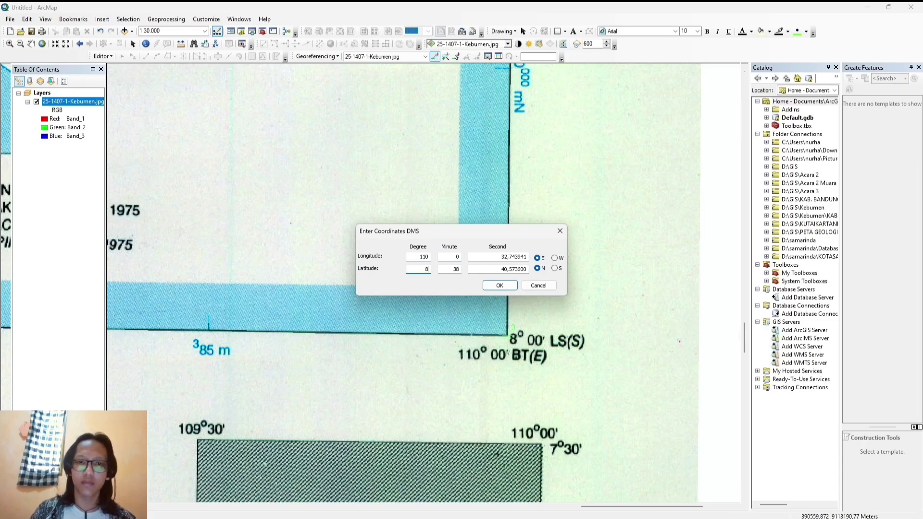
click(459, 269)
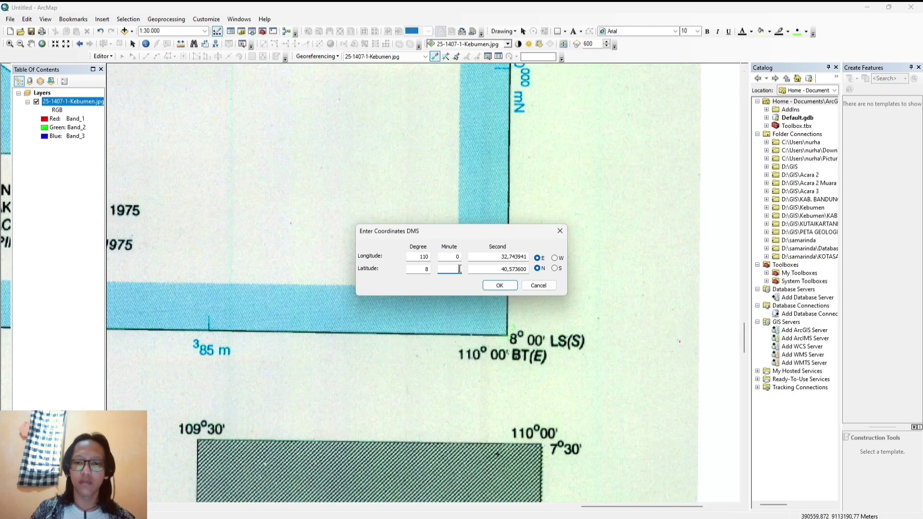
click(555, 268)
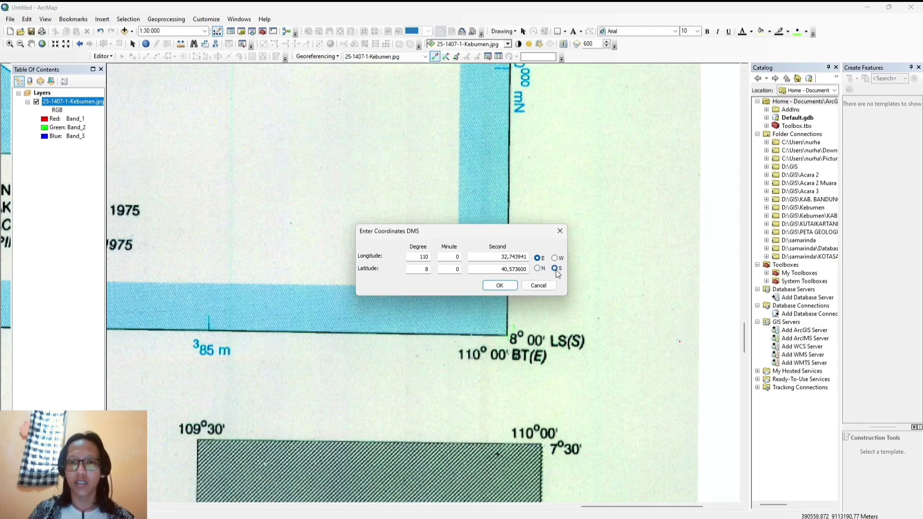
click(499, 287)
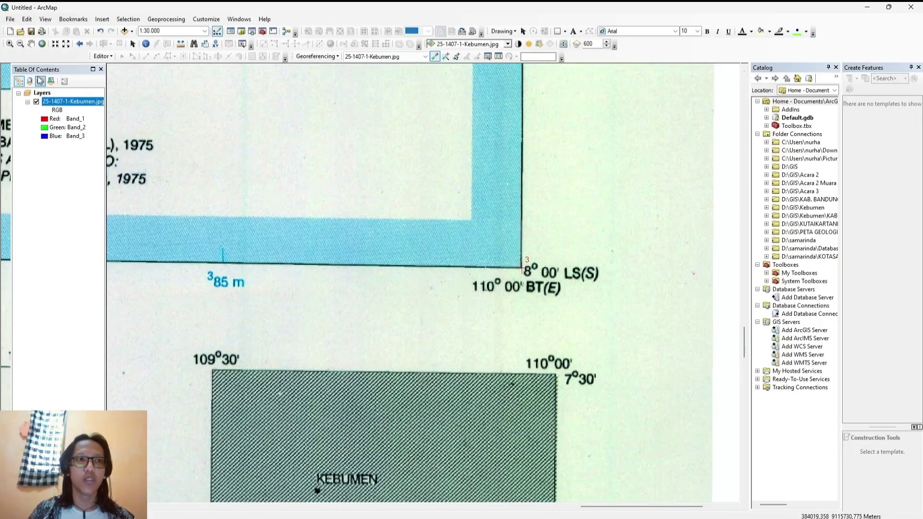
Place a georeferencing control point at the map frame's southwest corner, labelled 109°30' E and 8°00' S.
click(42, 43)
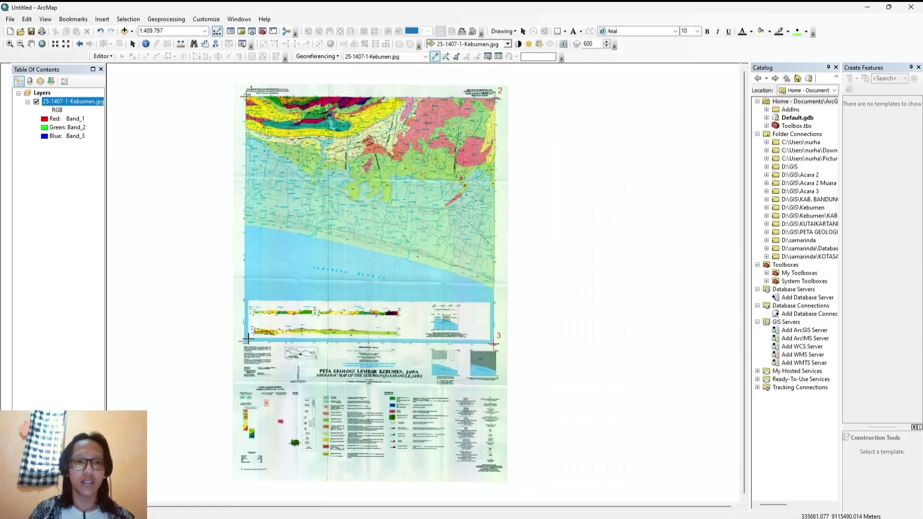
scroll(245, 341, up, 6)
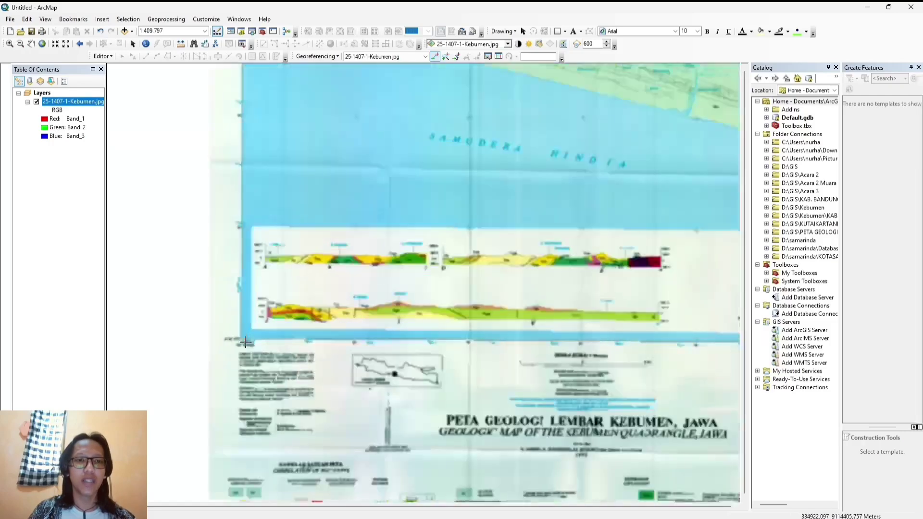
scroll(243, 342, up, 2)
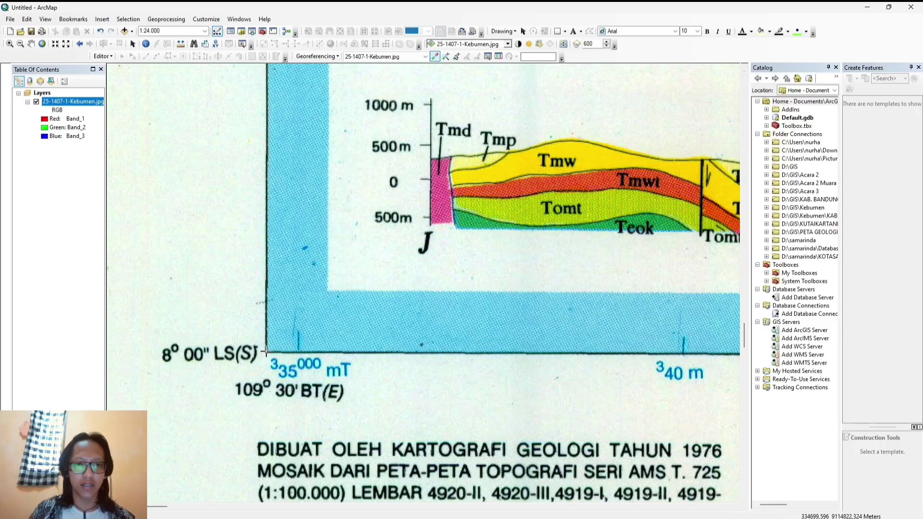
click(266, 352)
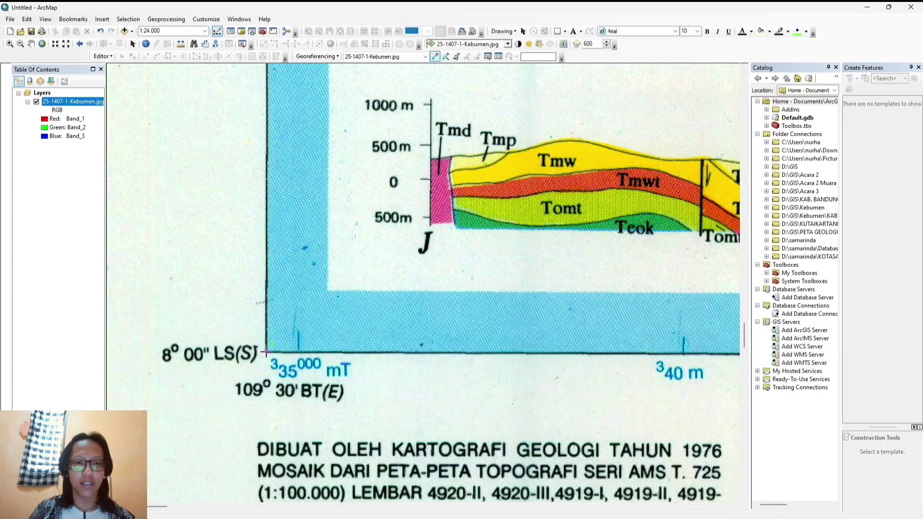
right_click(265, 352)
Assign the southwest control point DMS coordinates of longitude 109 degrees 30 minutes East and latitude 8 degrees 0 minutes South.
click(284, 368)
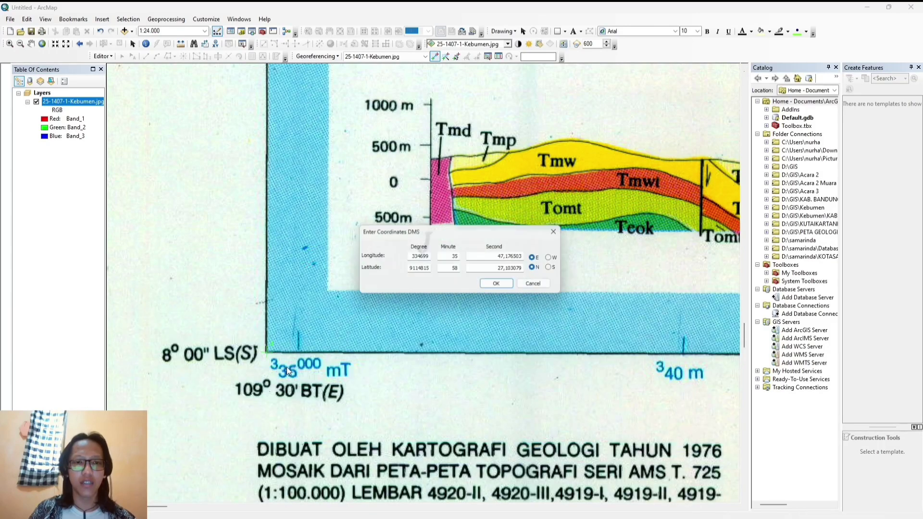
click(429, 257)
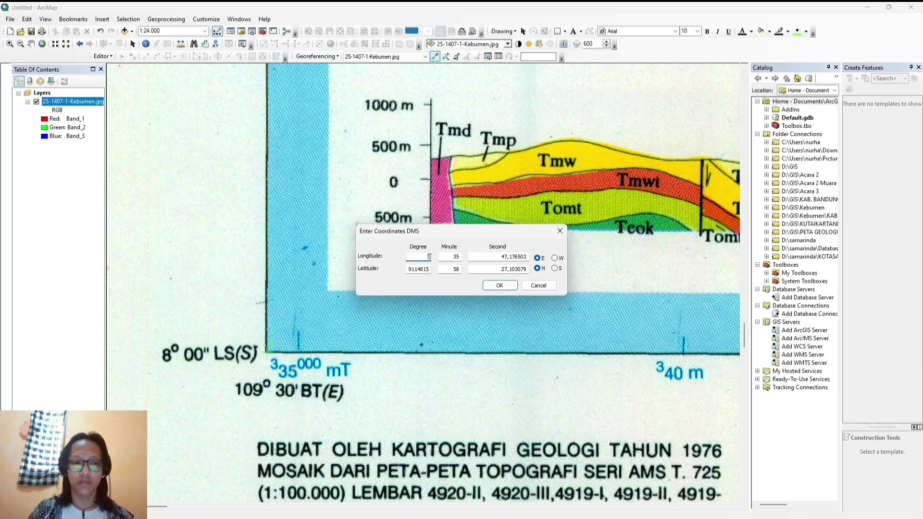
click(459, 257)
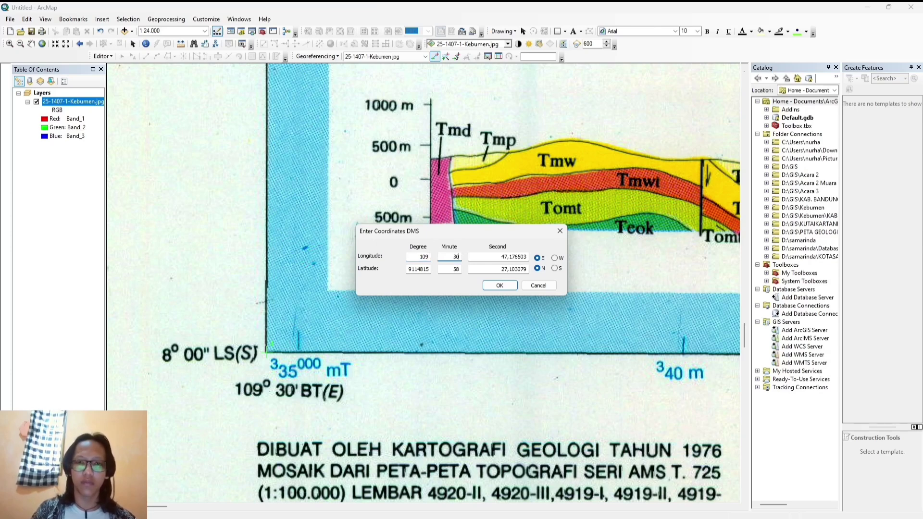
click(429, 270)
key(BackSpace)
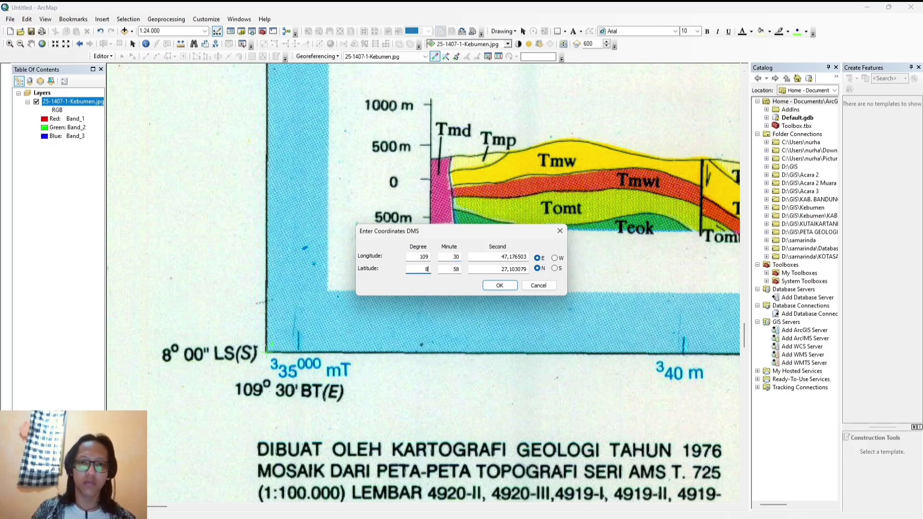
click(460, 269)
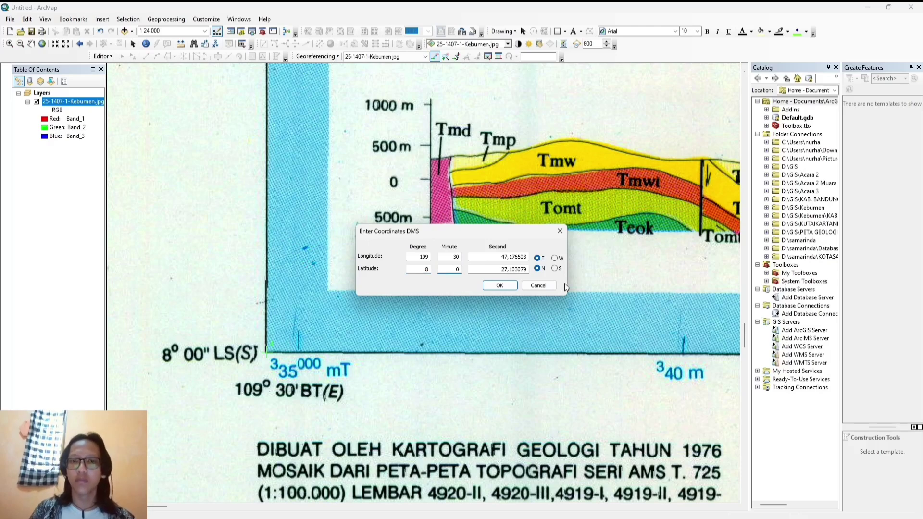
click(556, 269)
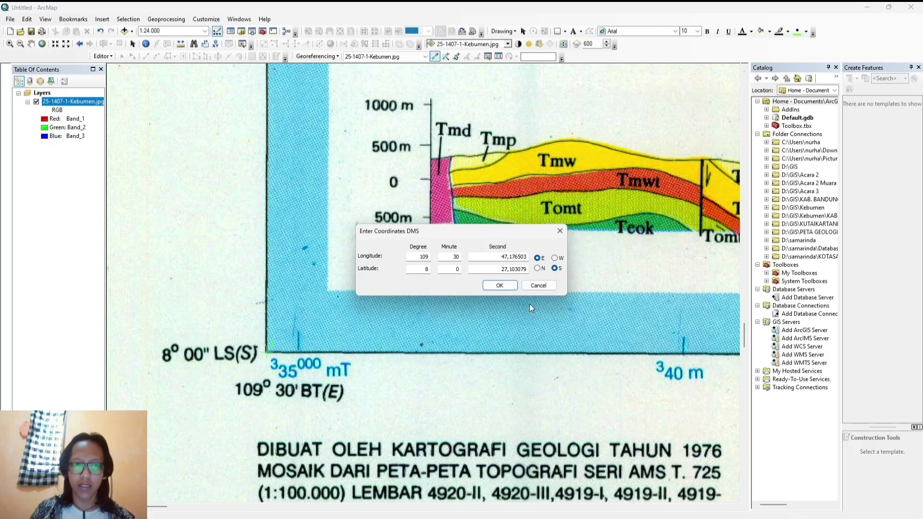
click(500, 286)
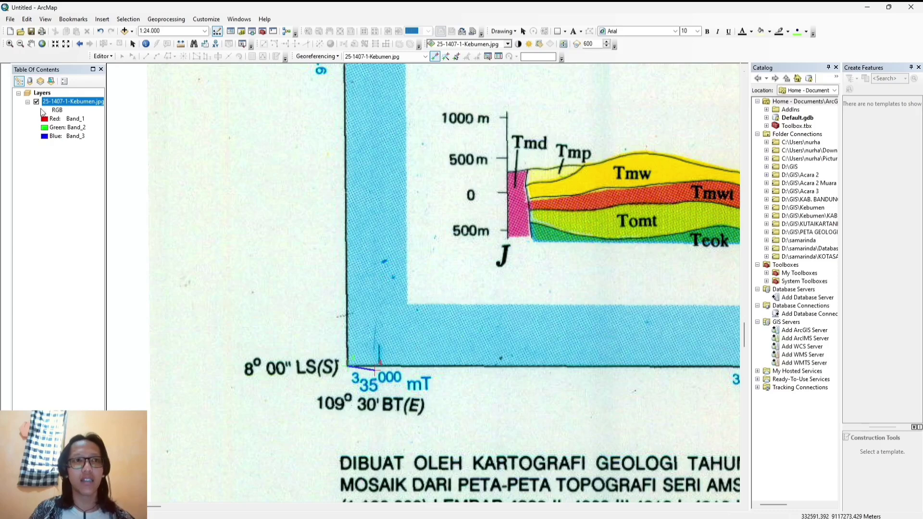
Rectify the georeferenced Kebumen image and save it as a TIFF with nearest neighbor resampling and no compression.
click(41, 43)
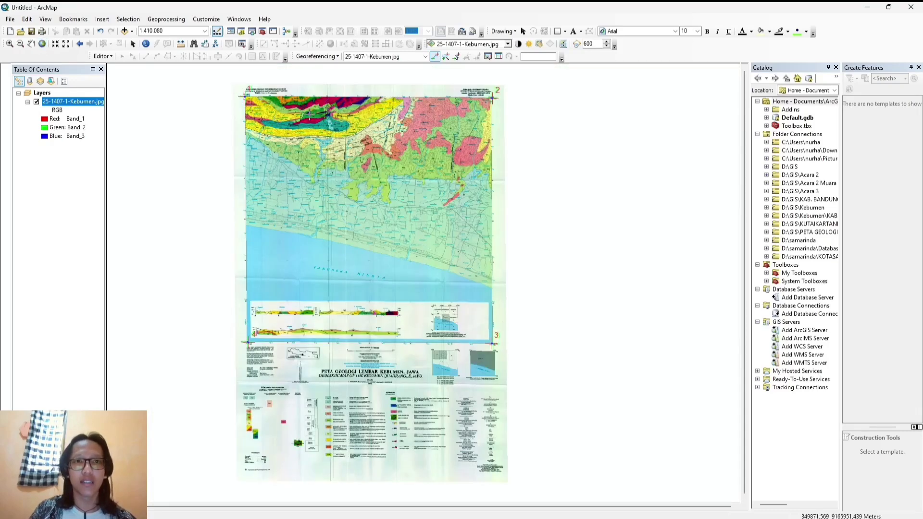
click(321, 58)
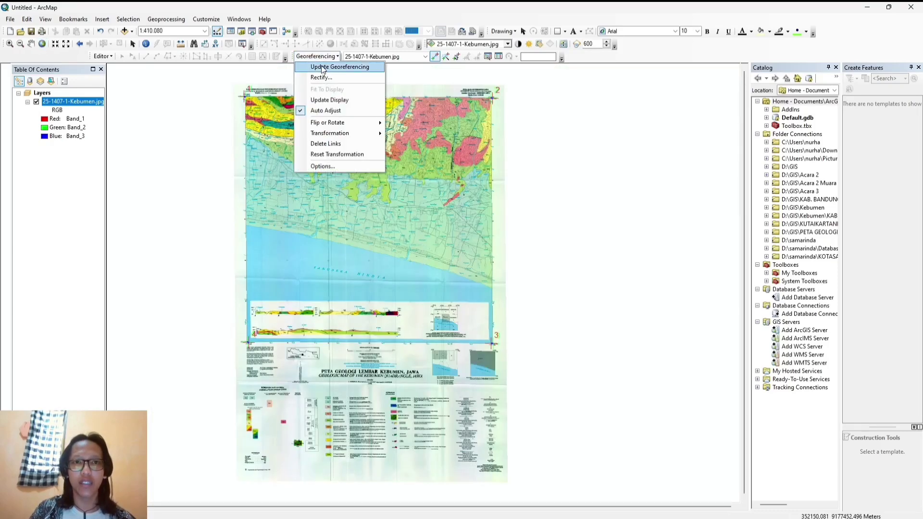
click(322, 77)
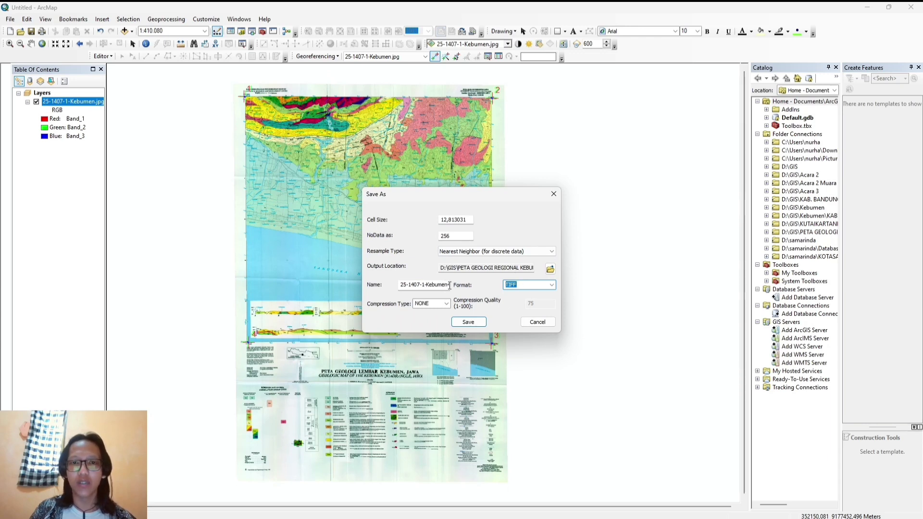
click(551, 286)
click(545, 292)
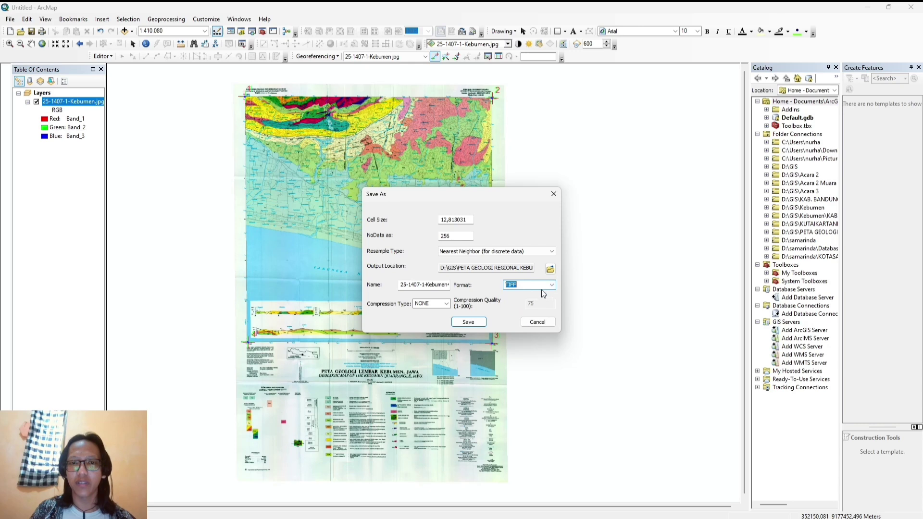
click(474, 323)
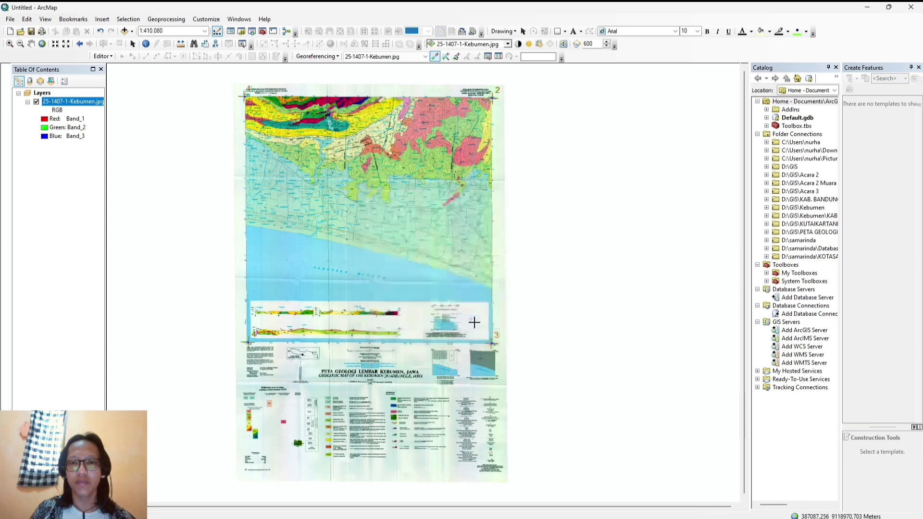
Replace the original Kebumen JPG layer with the rectified raster 25-1407-1-Kebumen4.tif from the KAB. KEBUMEN folder.
right_click(79, 102)
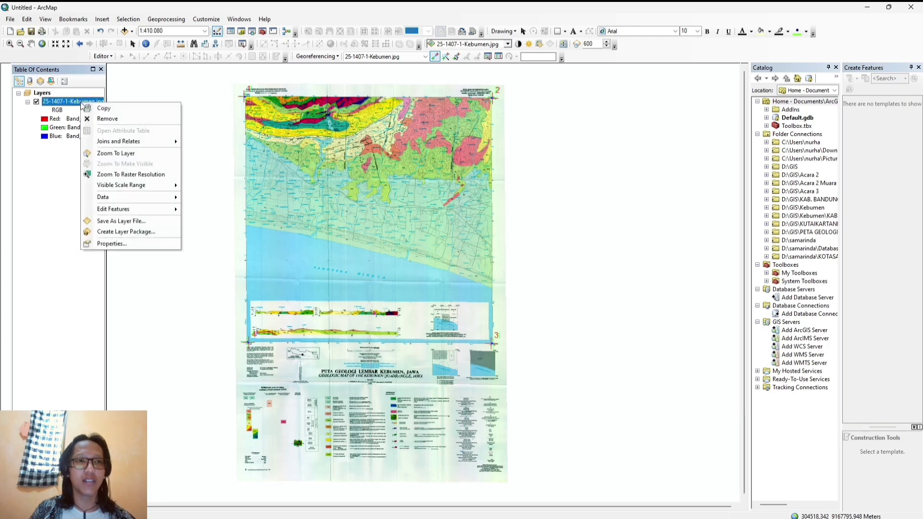
click(106, 119)
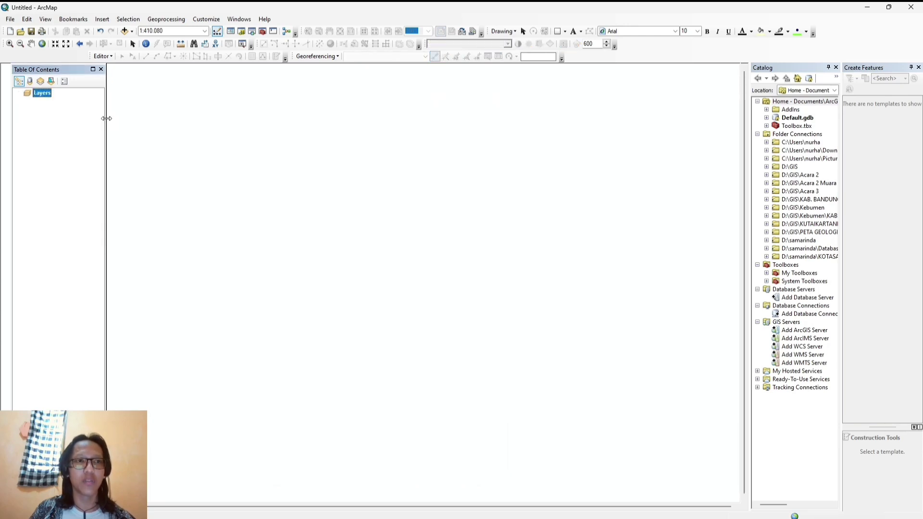
right_click(42, 93)
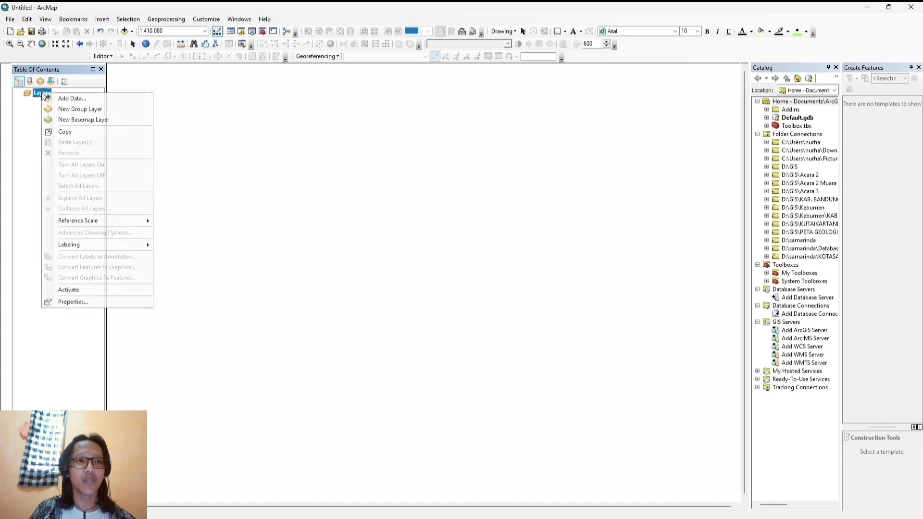
click(66, 97)
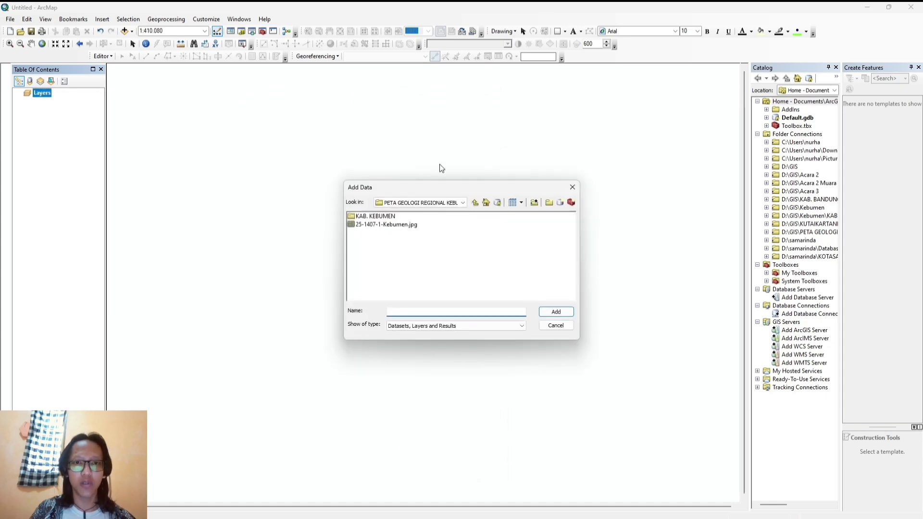
click(387, 216)
double_click(388, 217)
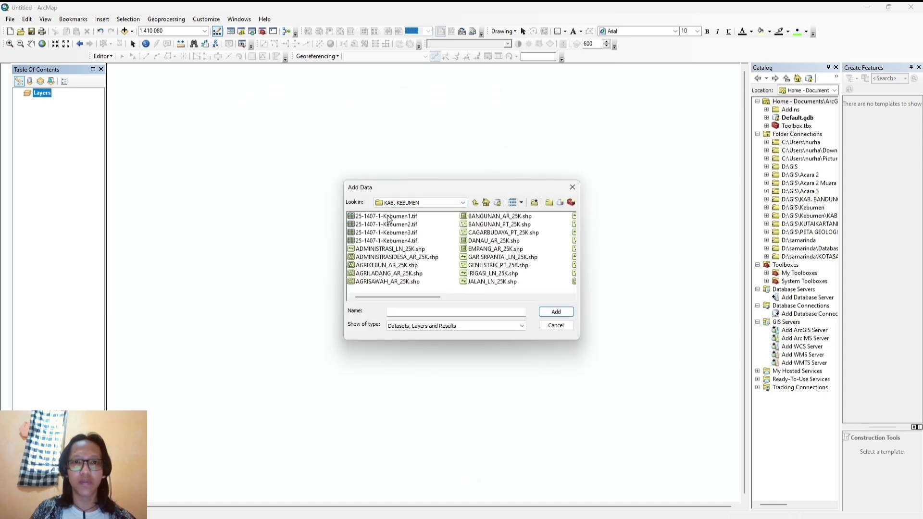
click(389, 217)
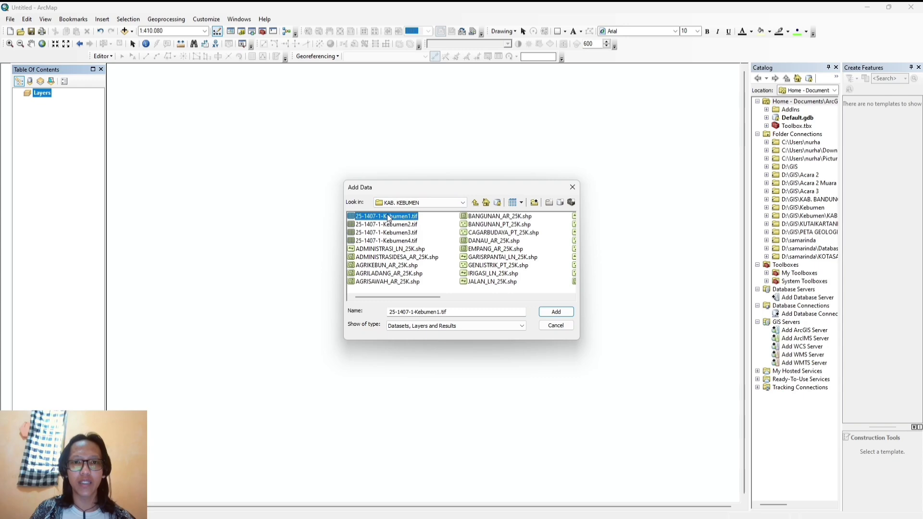
click(403, 244)
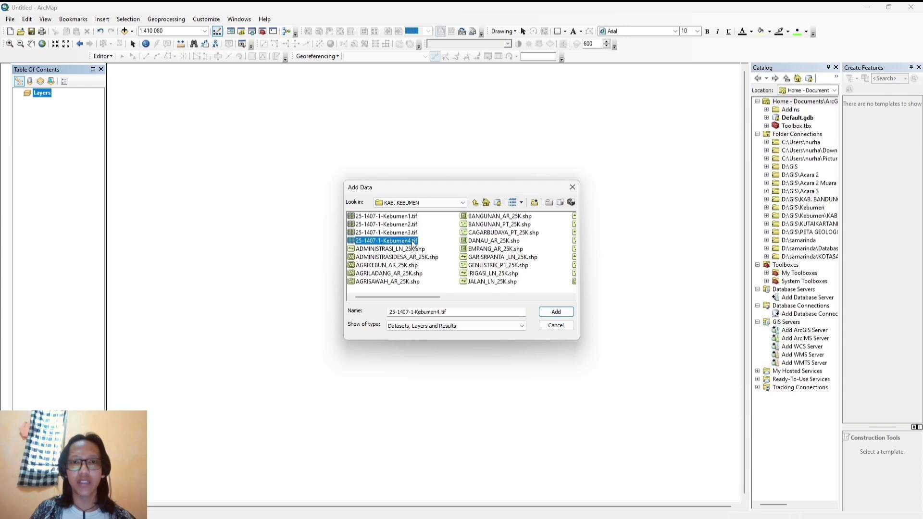
click(556, 313)
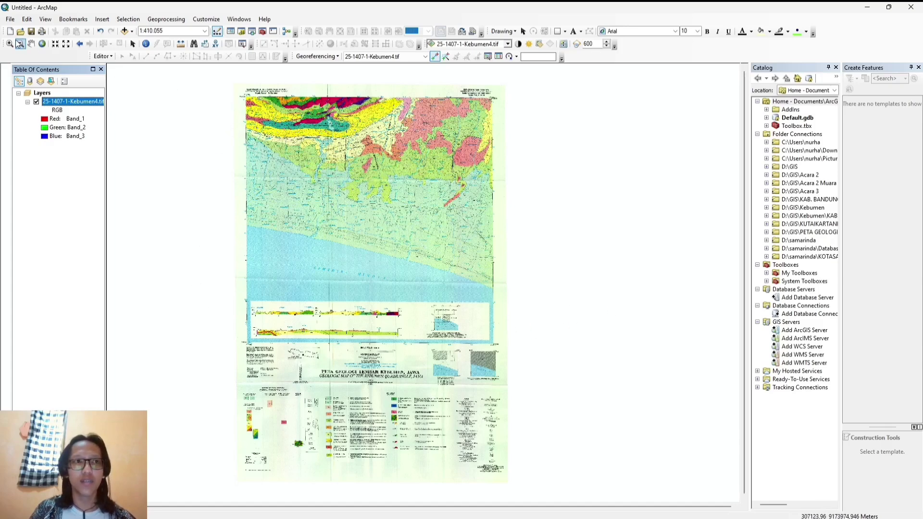
Switch to Layout View and set the map page to A4 paper in landscape orientation.
click(51, 22)
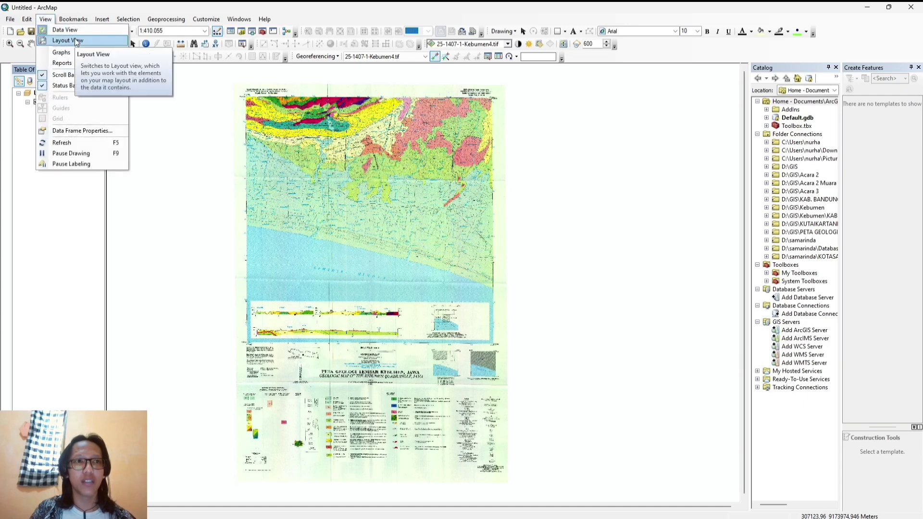
click(67, 40)
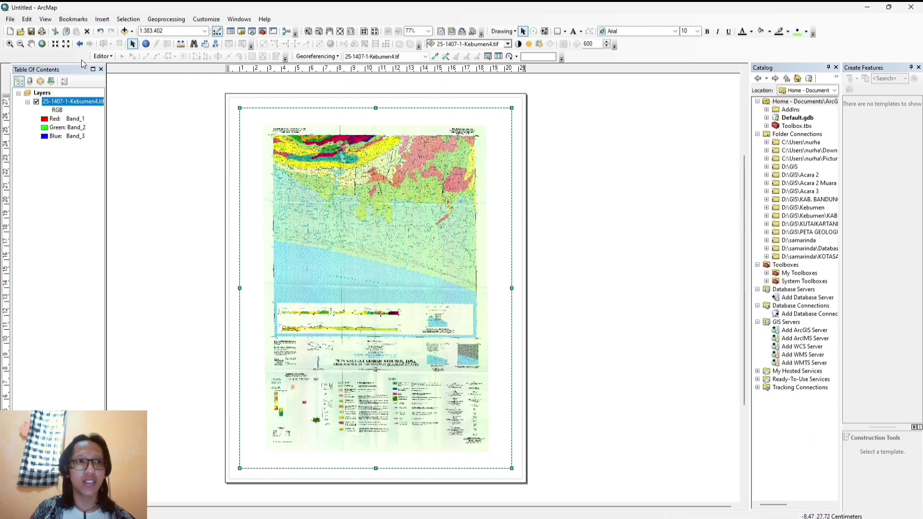
click(9, 20)
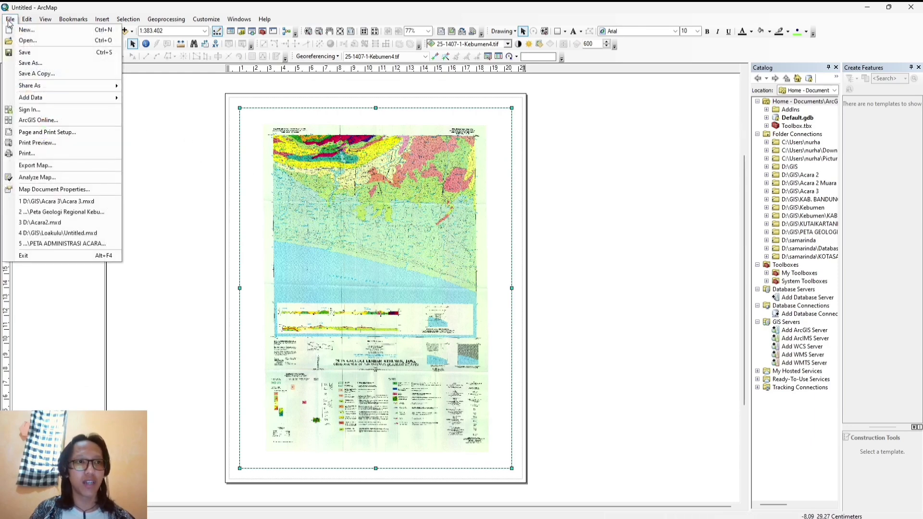
click(63, 137)
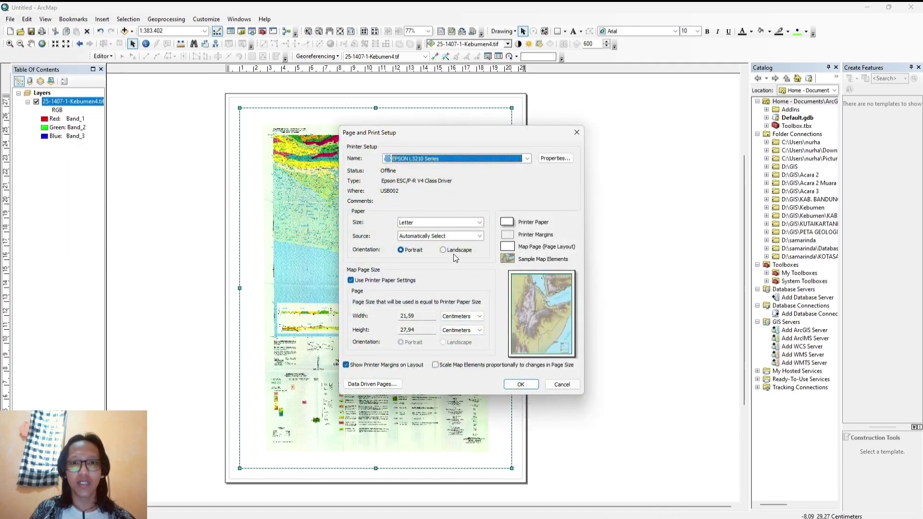
click(444, 250)
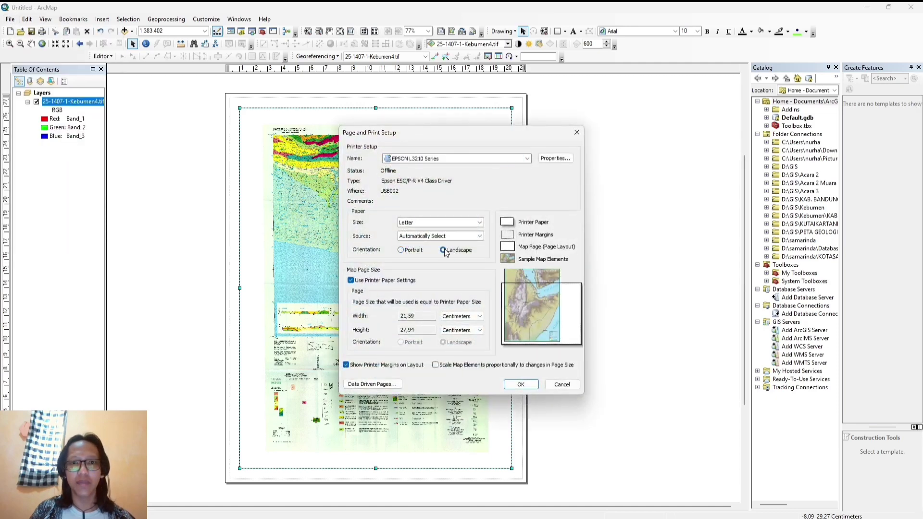
click(479, 222)
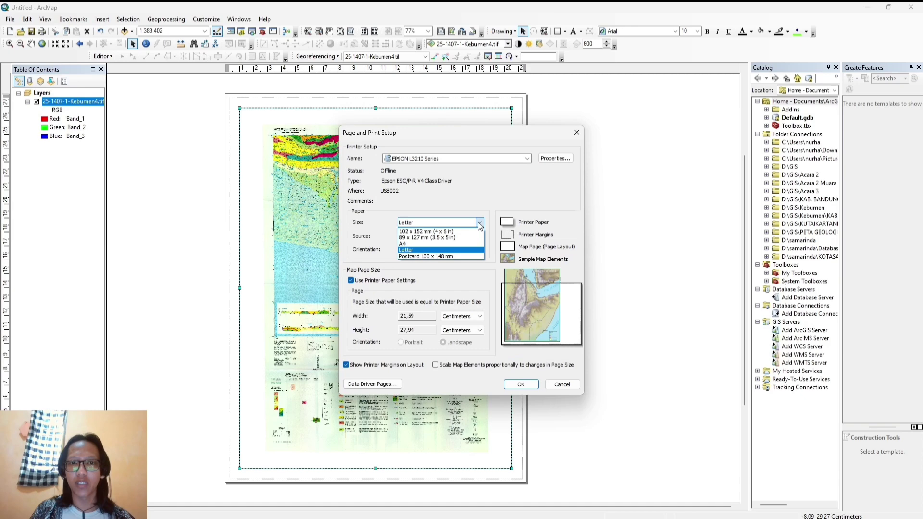
click(461, 246)
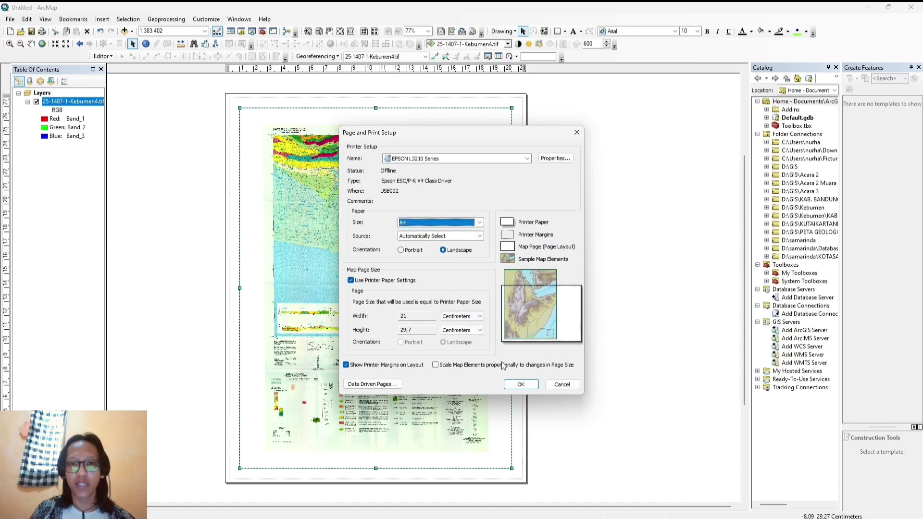
click(519, 384)
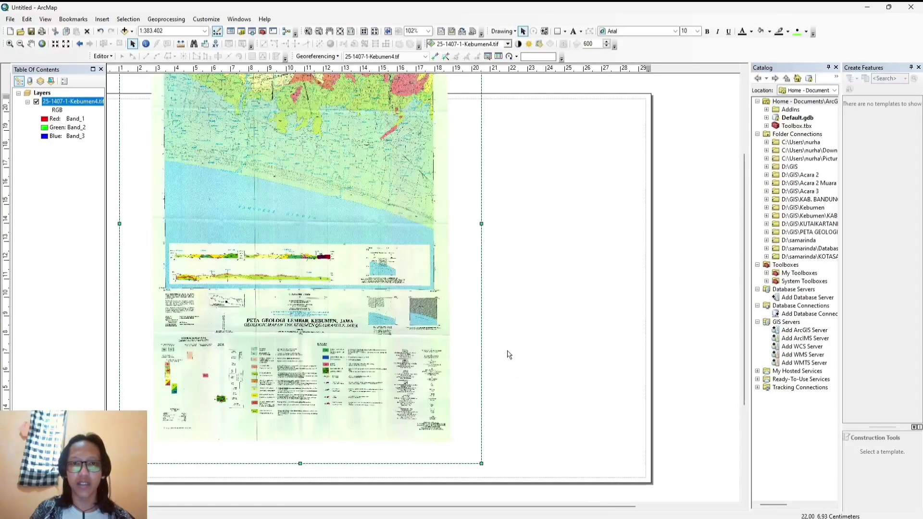
Shorten the data frame from its top edge so that it fits inside the landscape page.
scroll(466, 290, down, 1)
scroll(391, 236, down, 1)
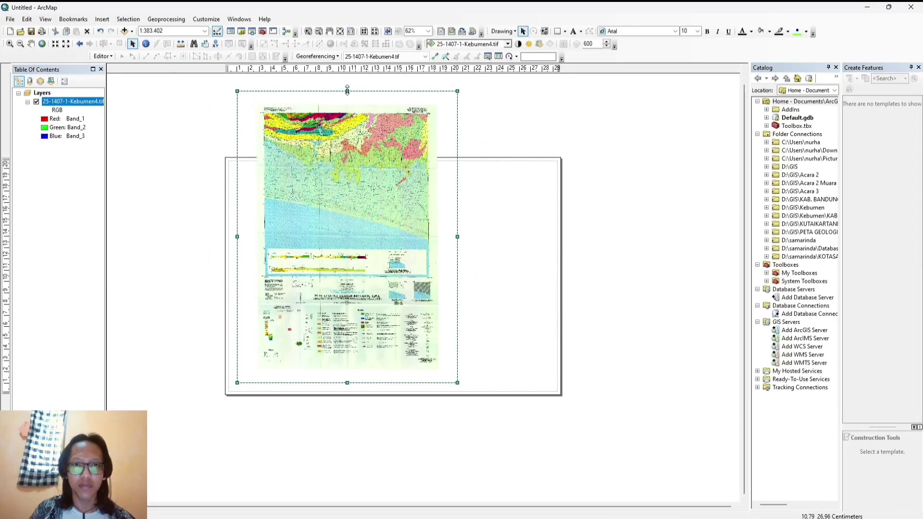
drag(347, 91, 355, 170)
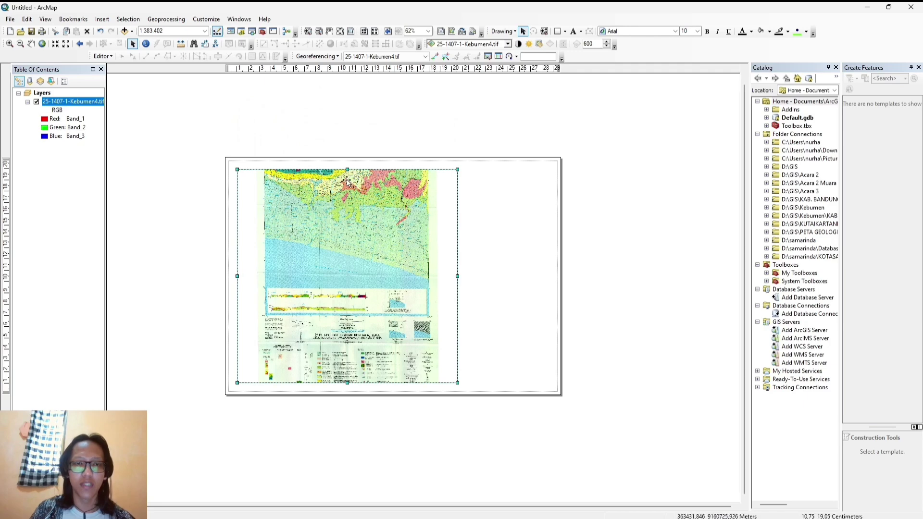
Enlarge the map within the data frame to a scale of 1:100.000, centred on the coastal lowland area.
click(9, 44)
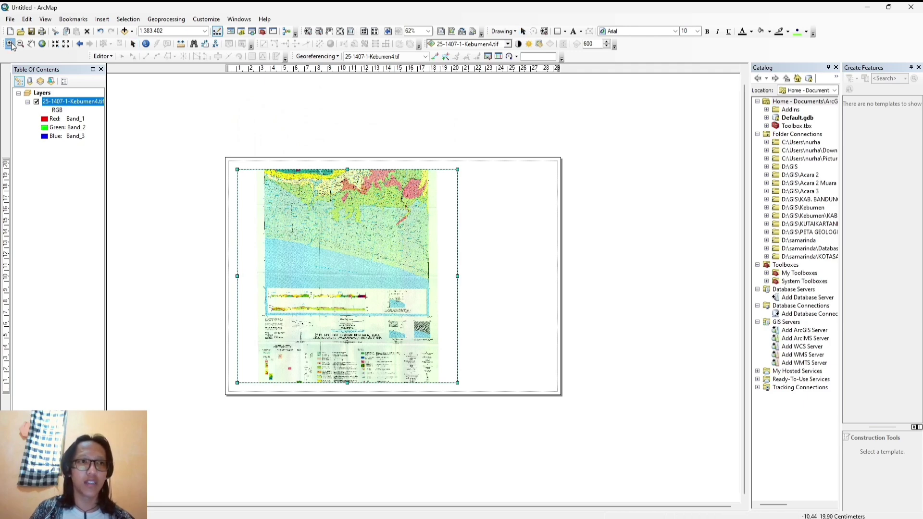
click(359, 246)
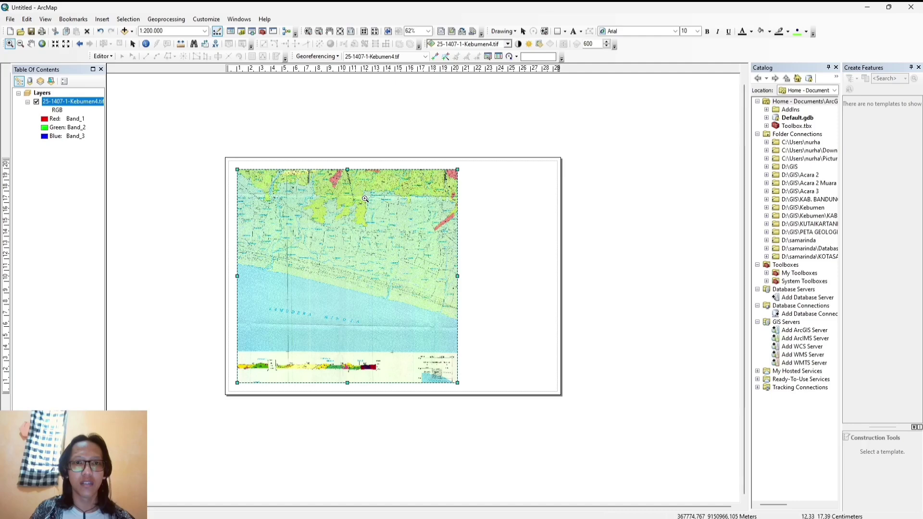
click(365, 199)
click(365, 198)
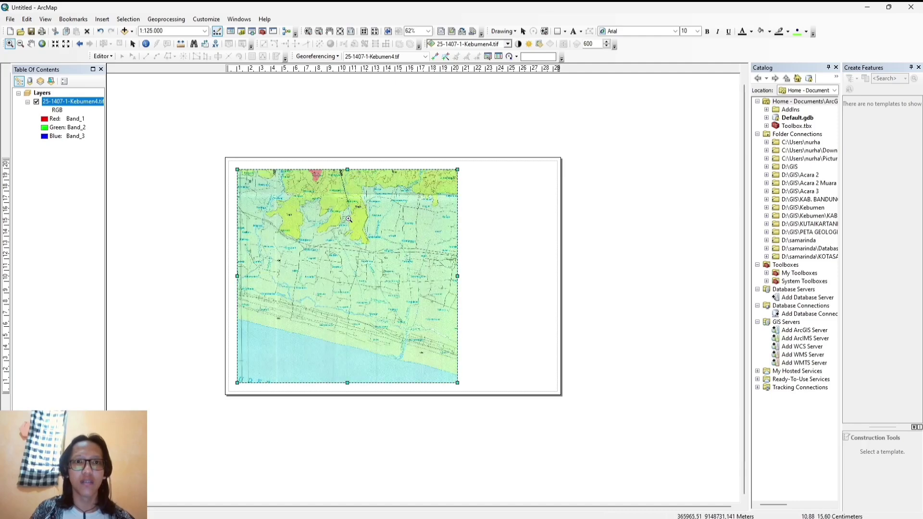
click(349, 215)
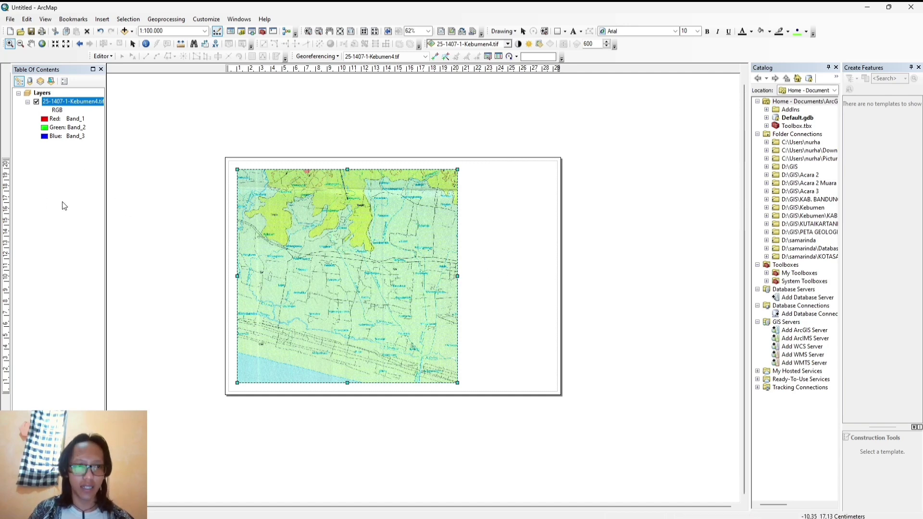
Add ruler guides at the data frame's top, bottom and left edges and at about 20 cm horizontally, and narrow the frame to that last guide.
click(7, 170)
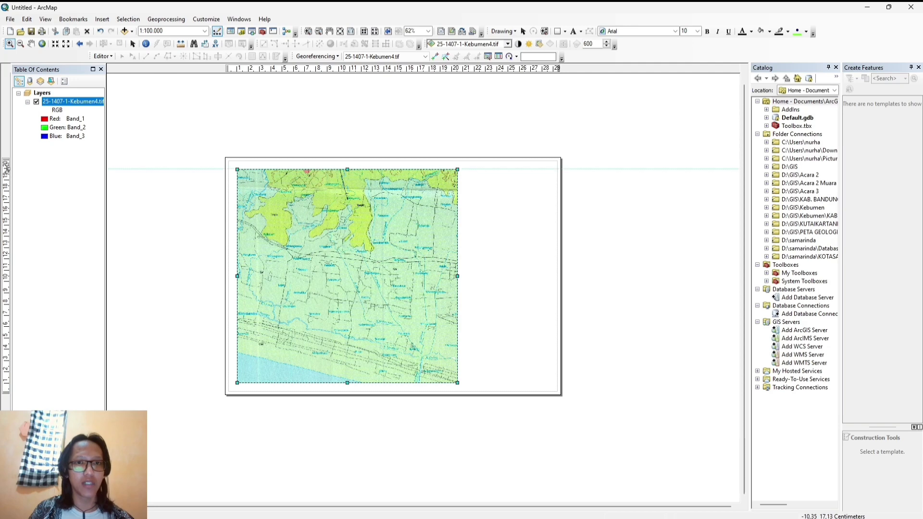
click(7, 385)
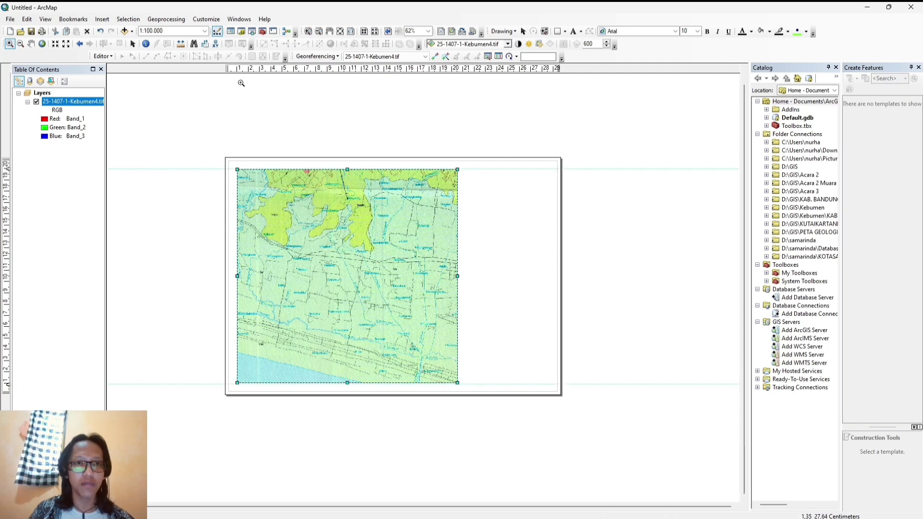
click(237, 69)
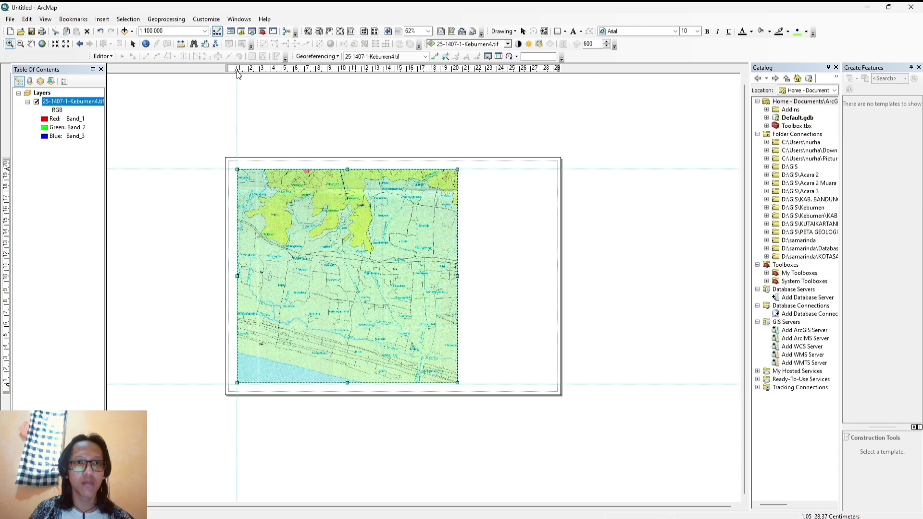
click(451, 69)
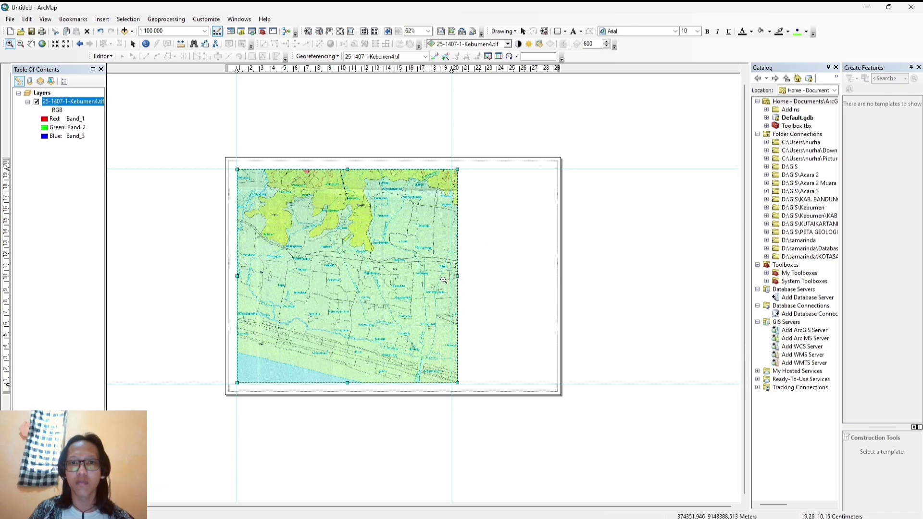
click(133, 43)
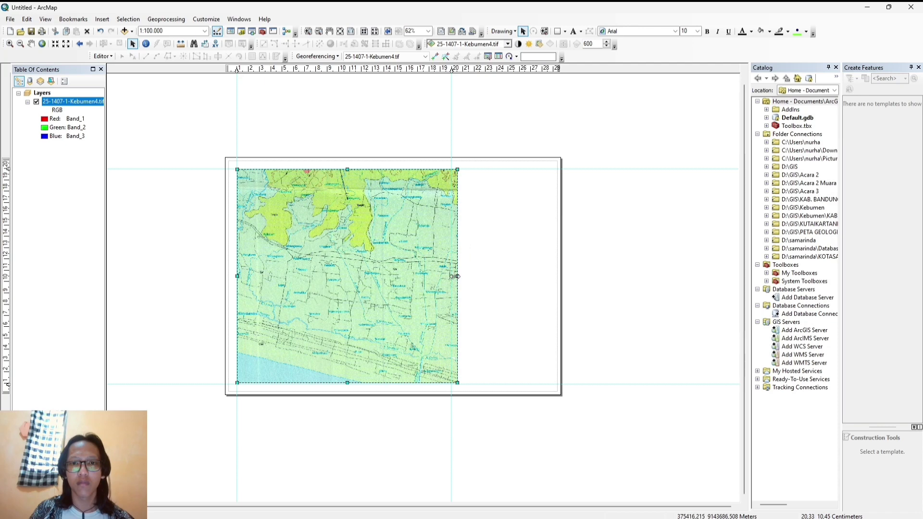
drag(454, 276, 452, 276)
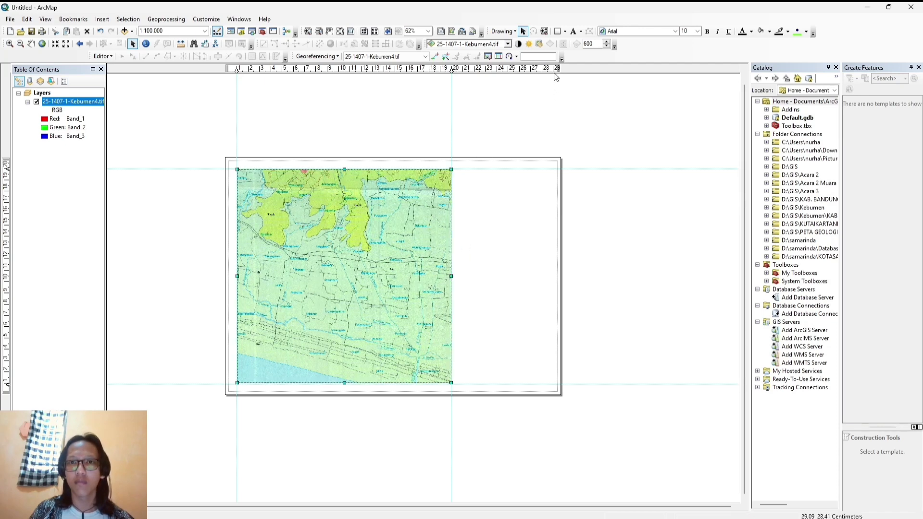
Add two vertical guides for the empty column beside the data frame, at about 29 cm and 21 cm.
click(554, 70)
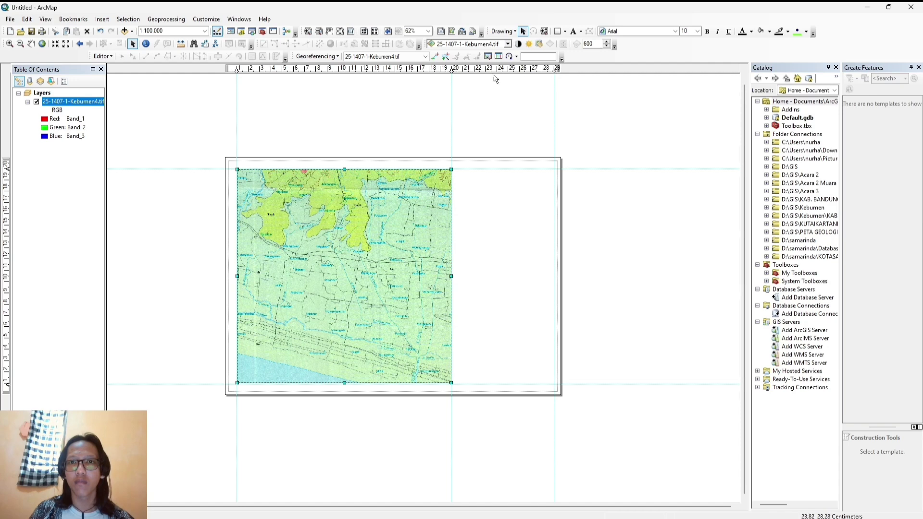
click(462, 70)
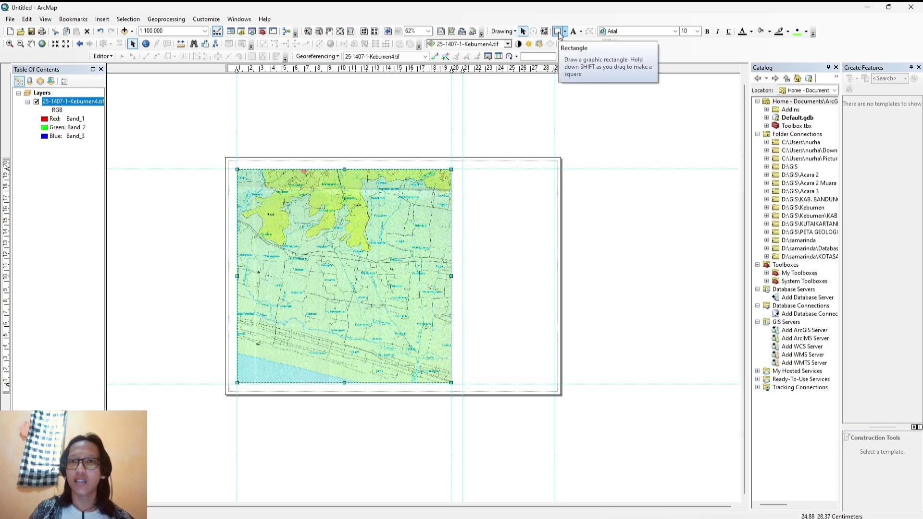
Draw a rectangle filling the empty column beside the data frame, between the vertical guides at about 21 cm and 29 cm.
click(565, 32)
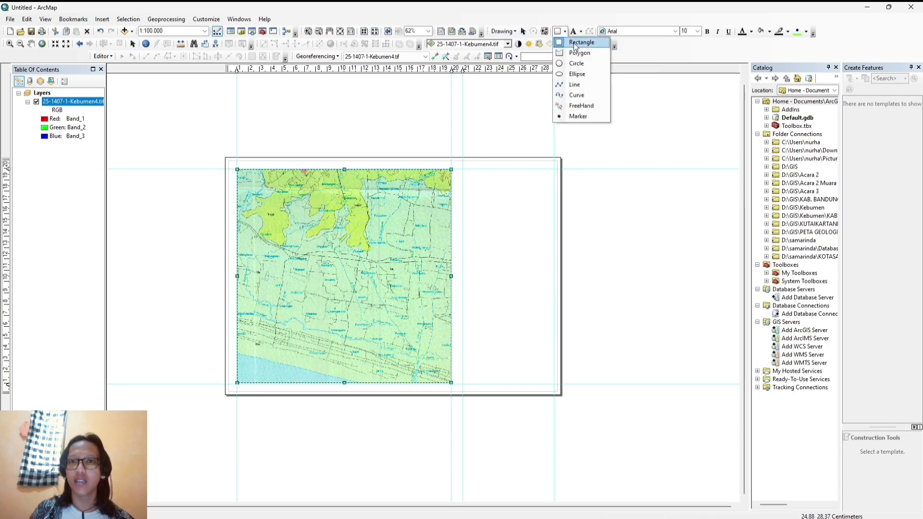
click(579, 42)
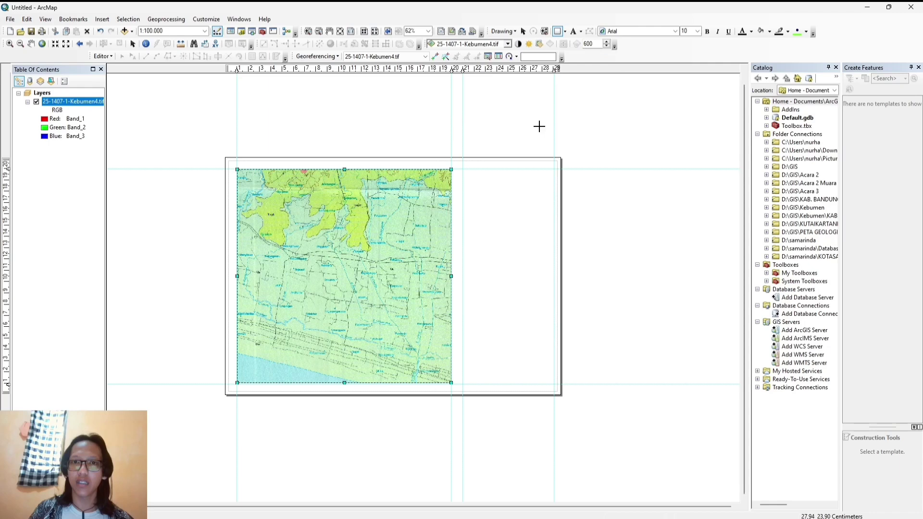
right_click(464, 172)
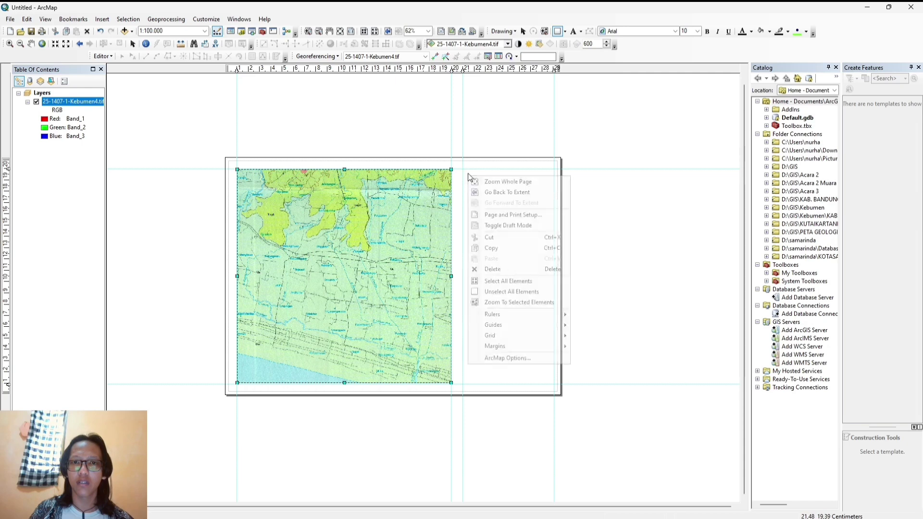
key(Escape)
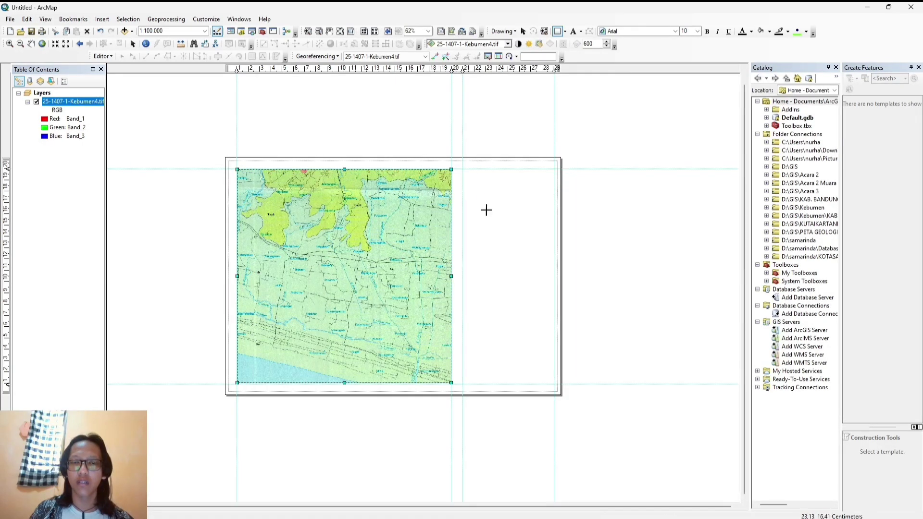
drag(546, 350, 556, 382)
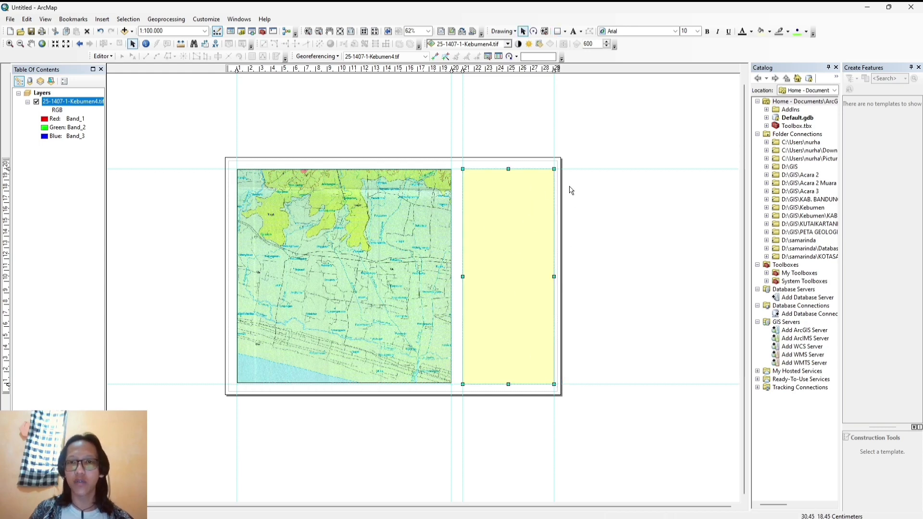
Give the column rectangle no fill colour and a black outline with a width of 2.
right_click(505, 235)
click(532, 400)
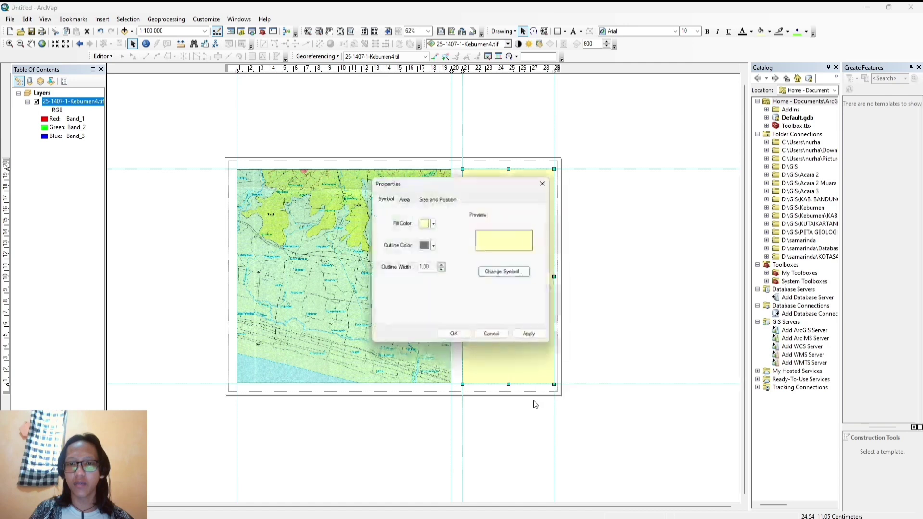
click(427, 223)
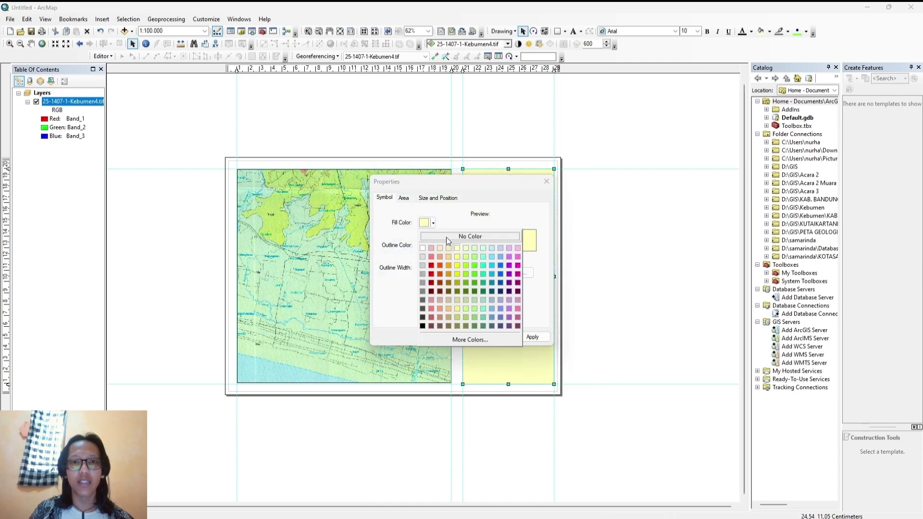
click(446, 236)
click(433, 246)
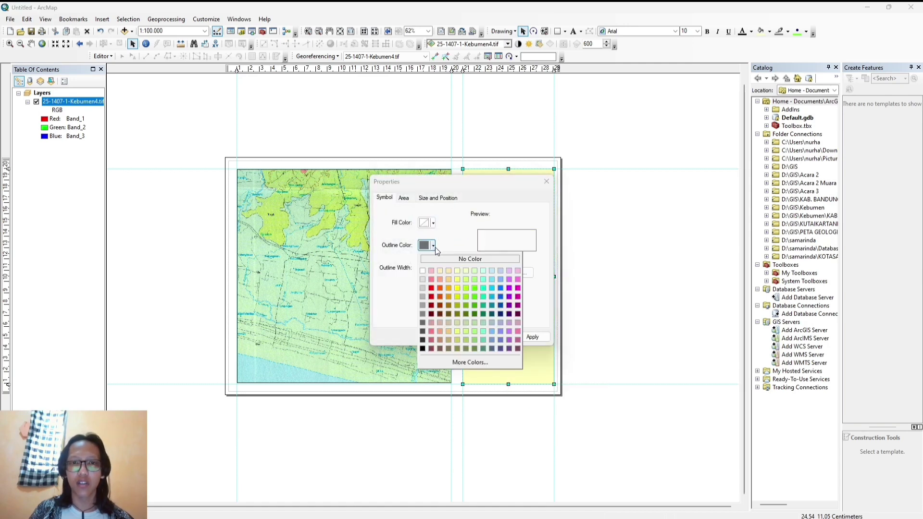
click(423, 348)
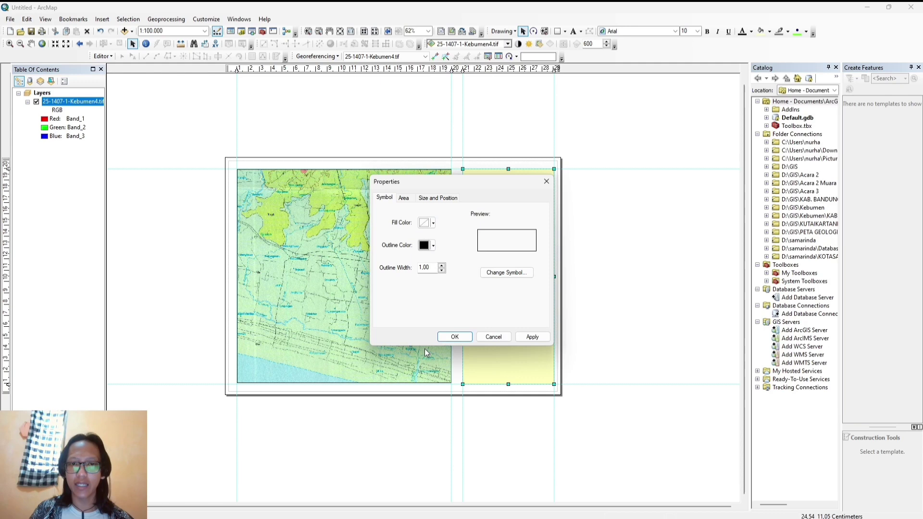
click(442, 266)
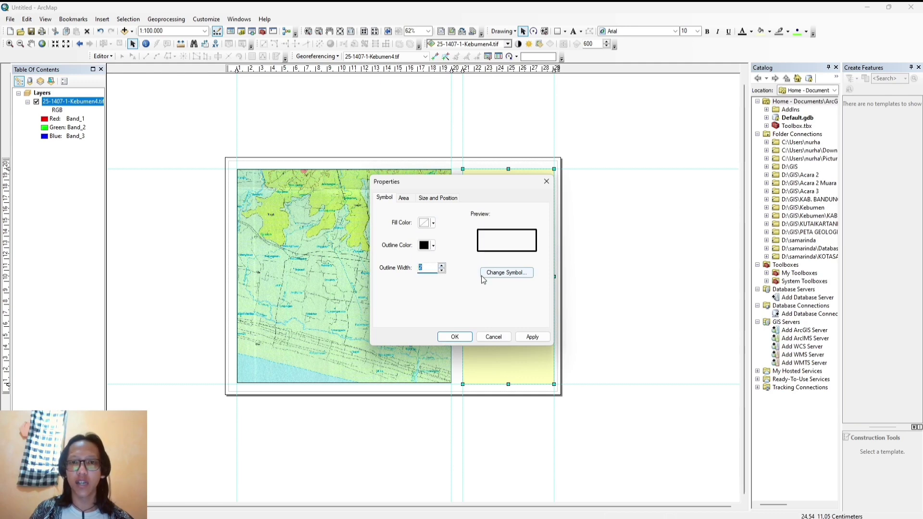
click(531, 338)
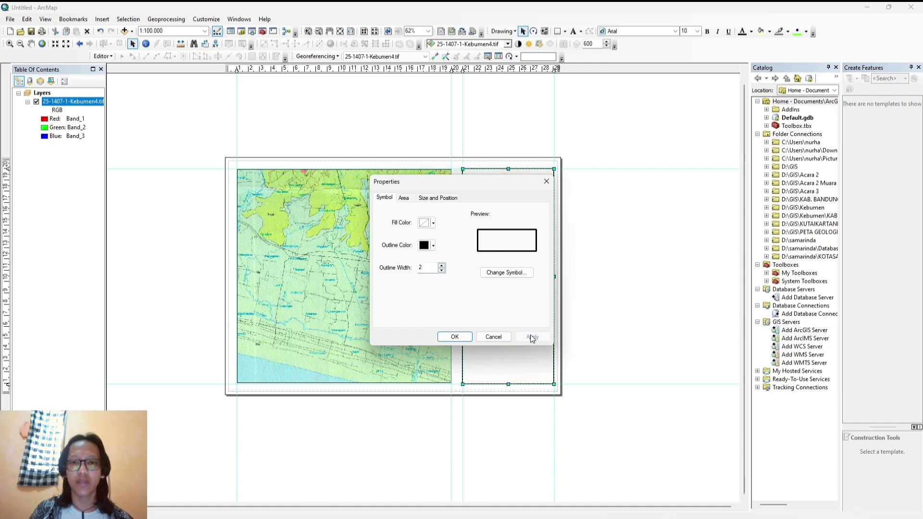
click(459, 337)
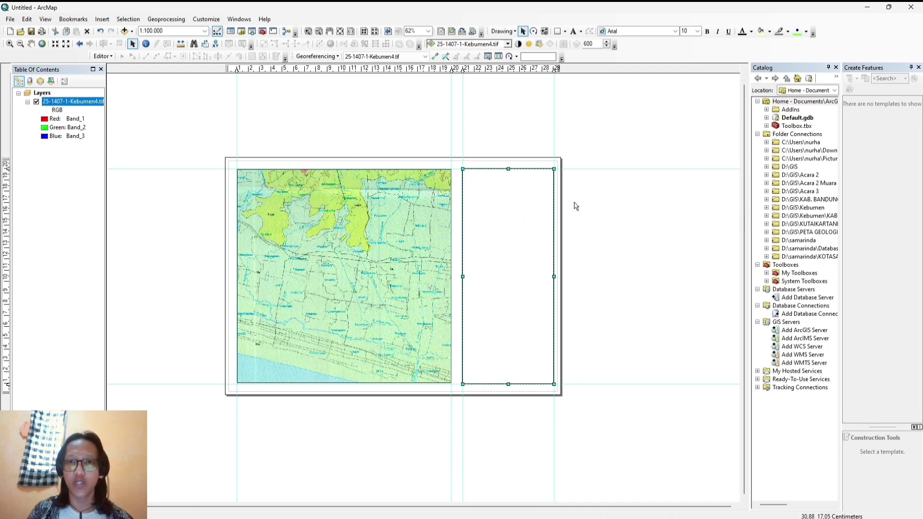
Place a new text element near the upper end of the column rectangle.
click(581, 33)
click(588, 44)
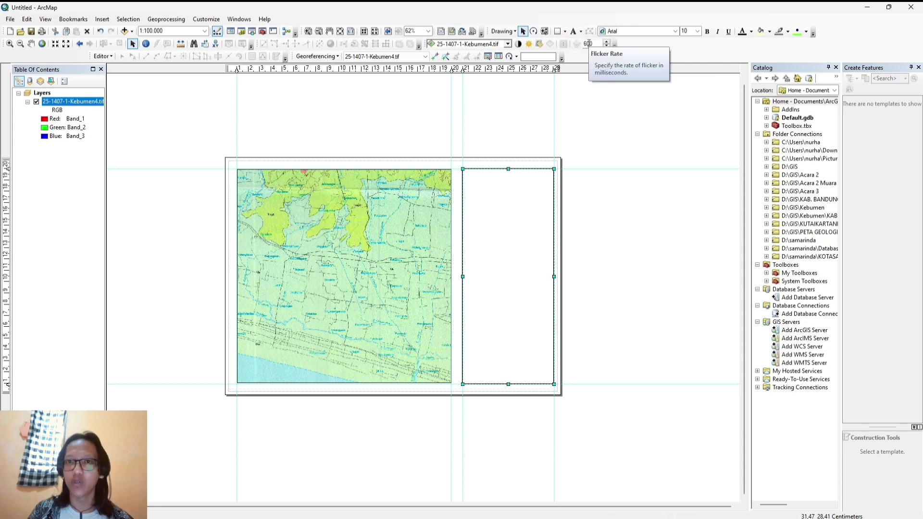
right_click(500, 186)
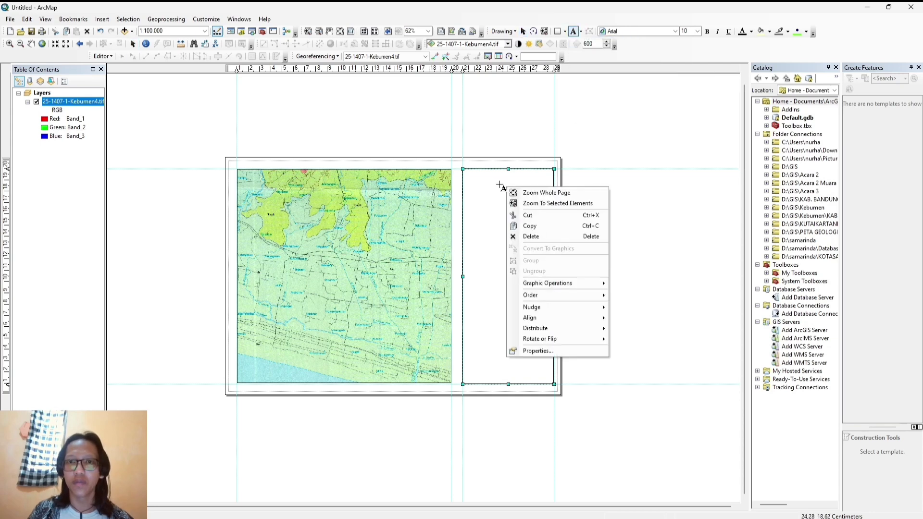
click(500, 185)
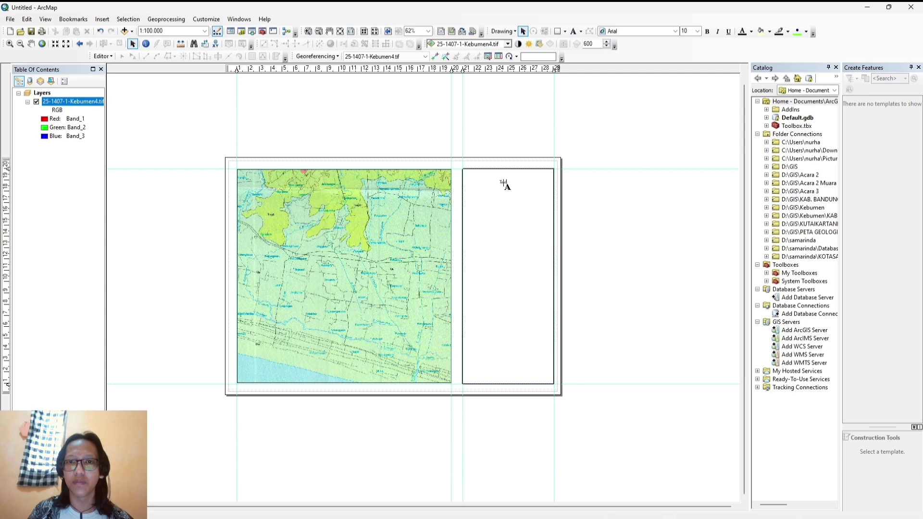
scroll(503, 185, up, 4)
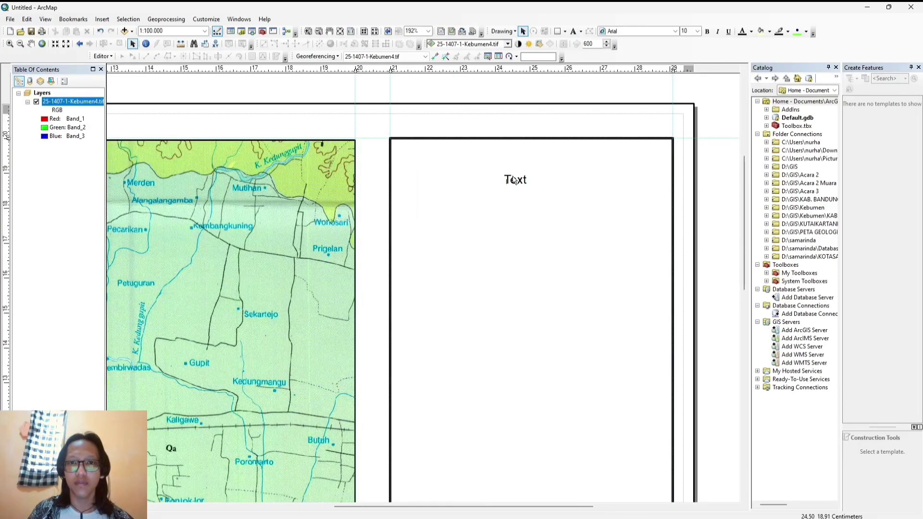
Replace the placeholder text with the three lines PETA GEOLOGI REGIONAL, KEBUMEN and PROV. JAWA TENGAH, and choose centred alignment.
double_click(514, 178)
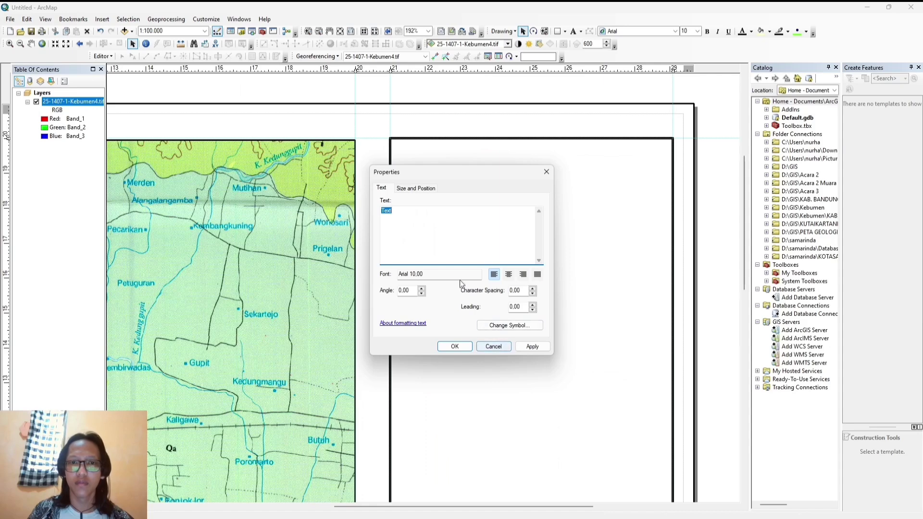
click(451, 214)
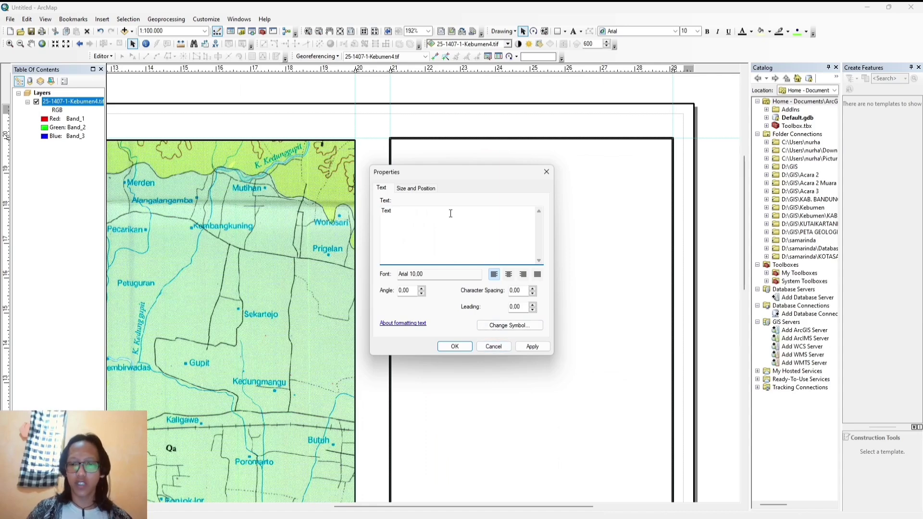
key(BackSpace)
key(BackSpace)
key(BackSpace)
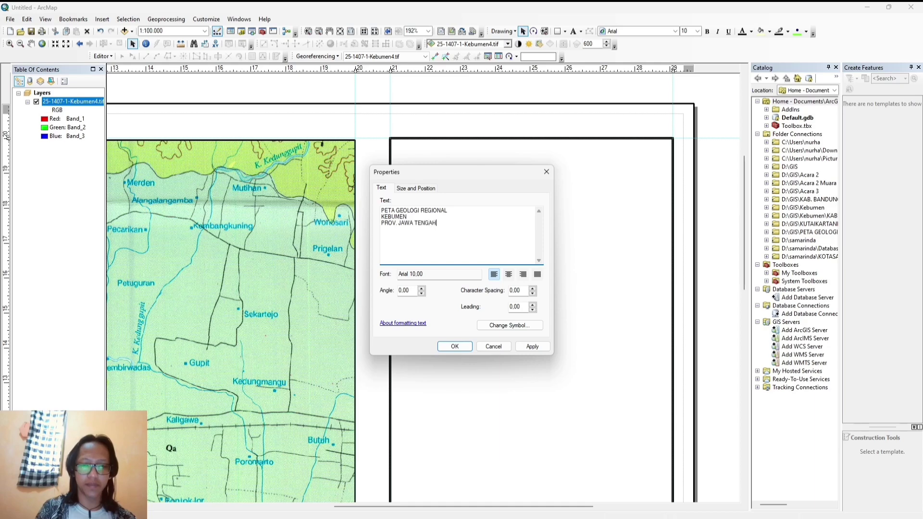
click(508, 275)
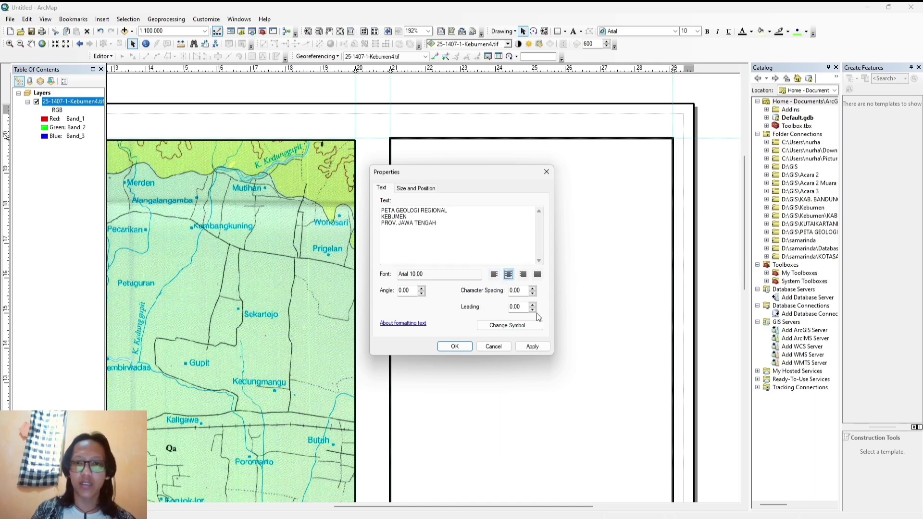
Format the title text as Times New Roman, size 14, bold, and apply the text properties.
click(529, 326)
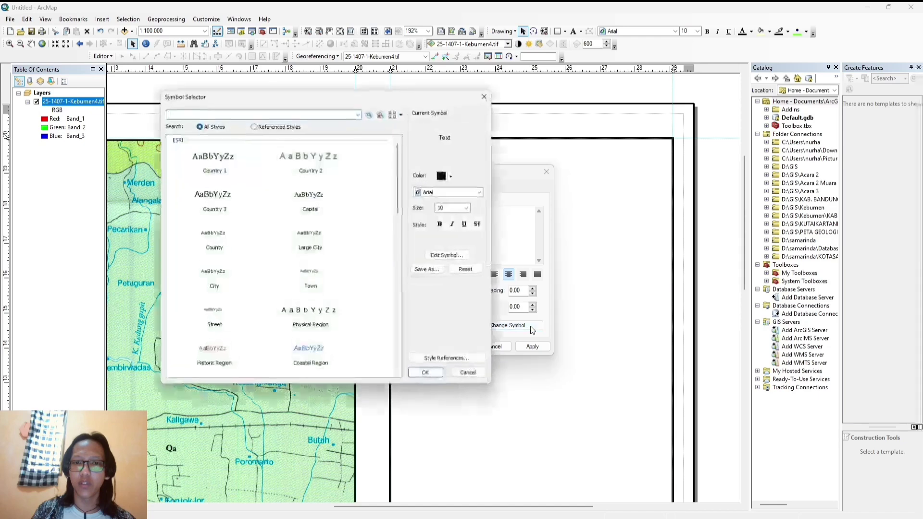
click(475, 193)
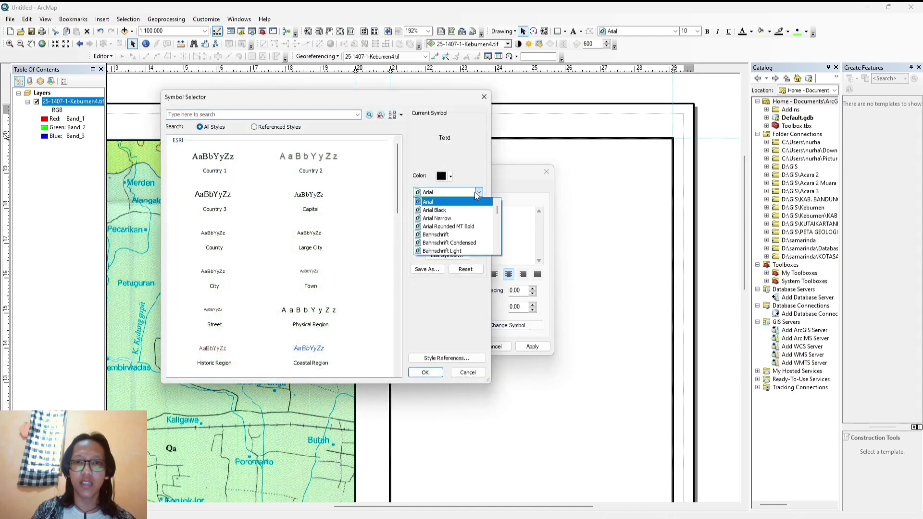
text(ti)
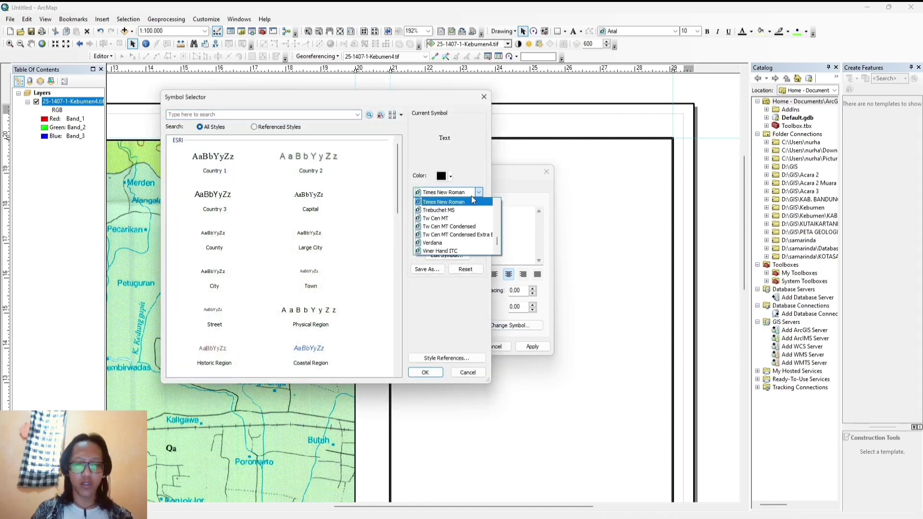
click(446, 203)
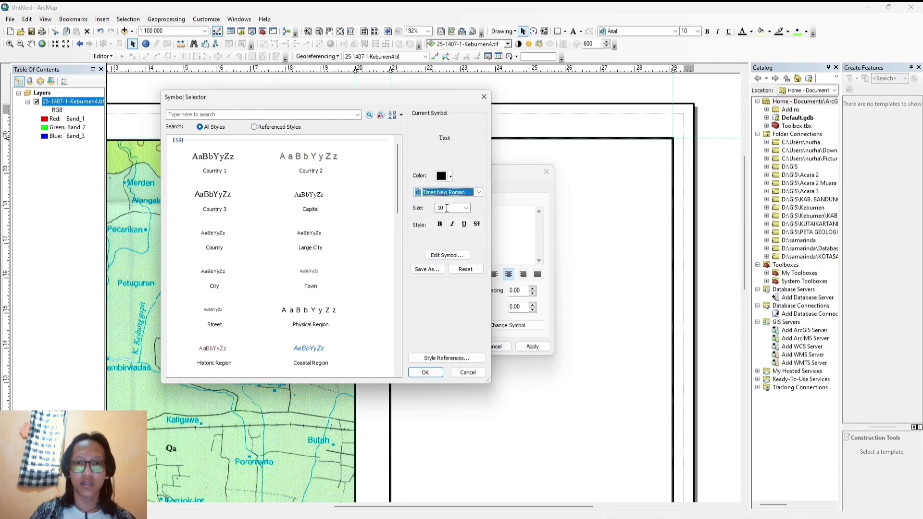
click(465, 208)
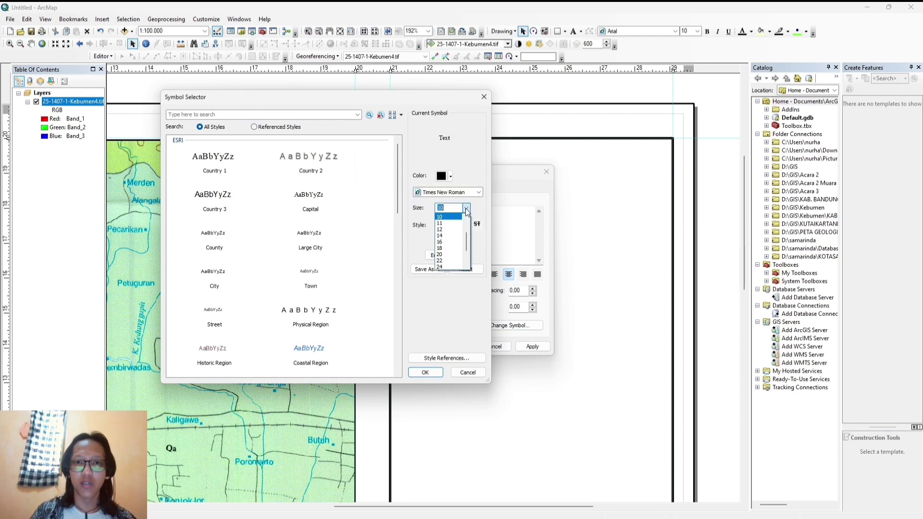
click(447, 240)
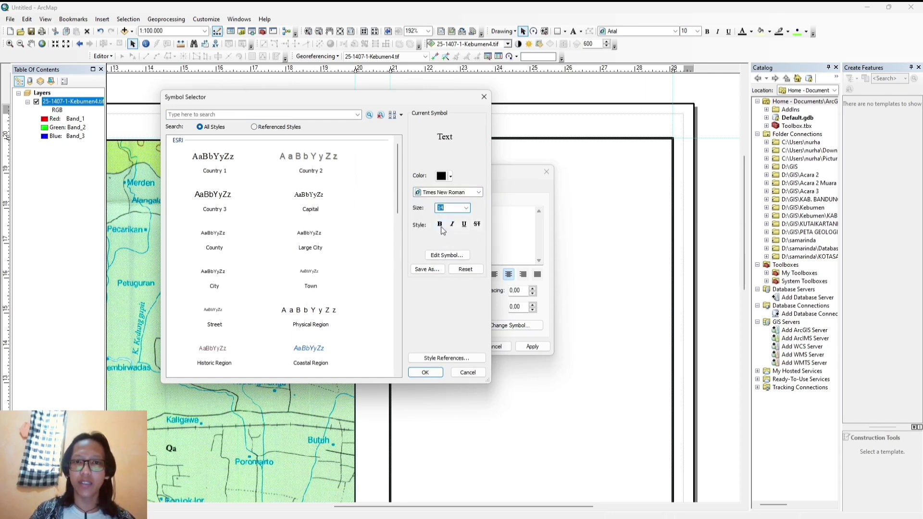
click(439, 224)
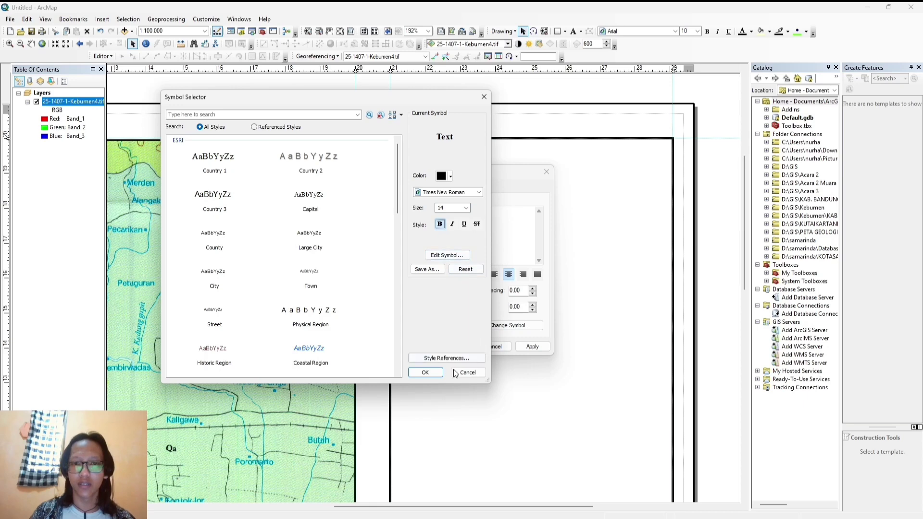
click(427, 372)
click(452, 346)
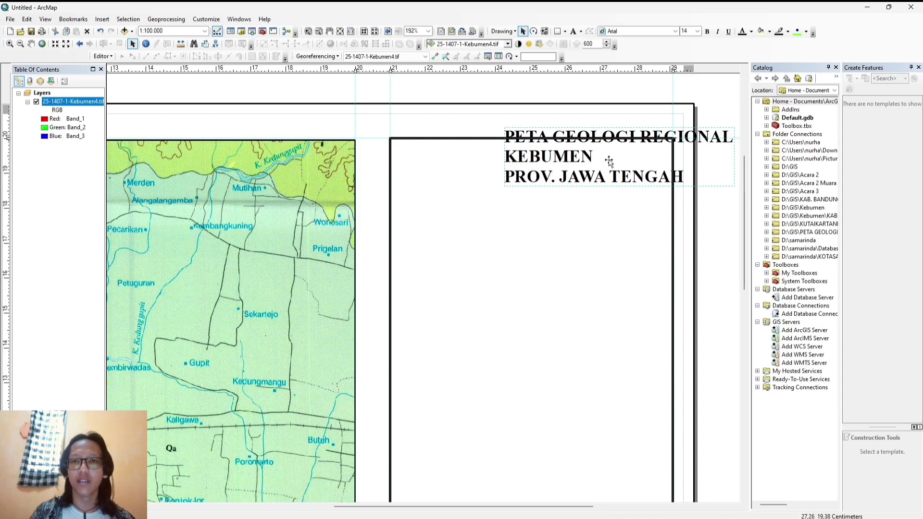
Move the title inside the upper end of the column rectangle and centre-align its lines.
drag(610, 154, 528, 179)
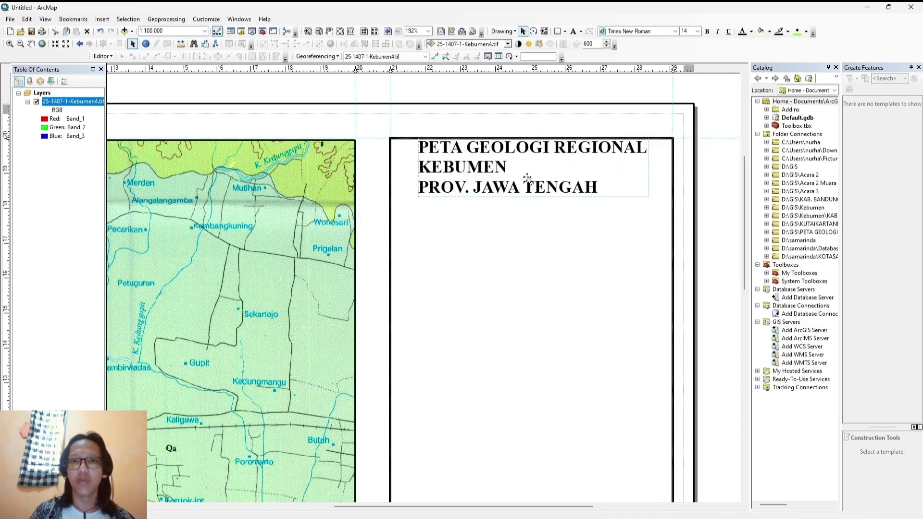
right_click(543, 161)
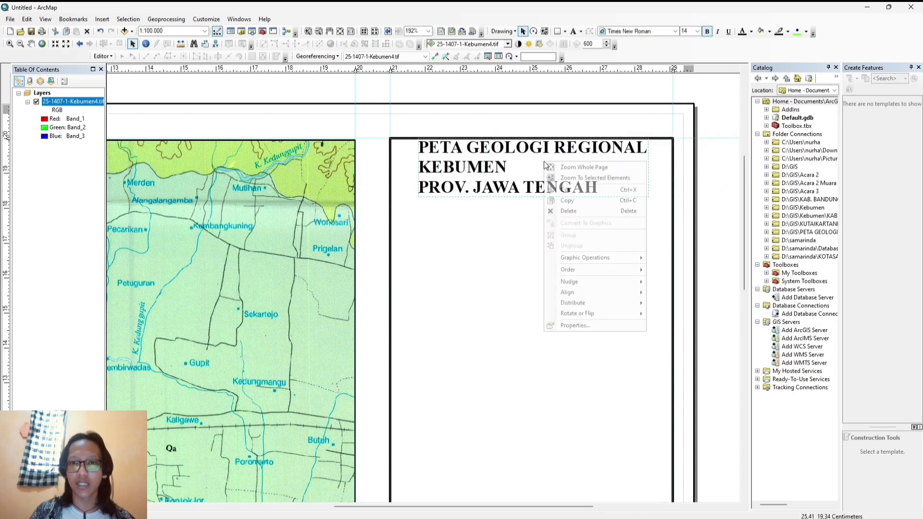
click(598, 326)
click(508, 274)
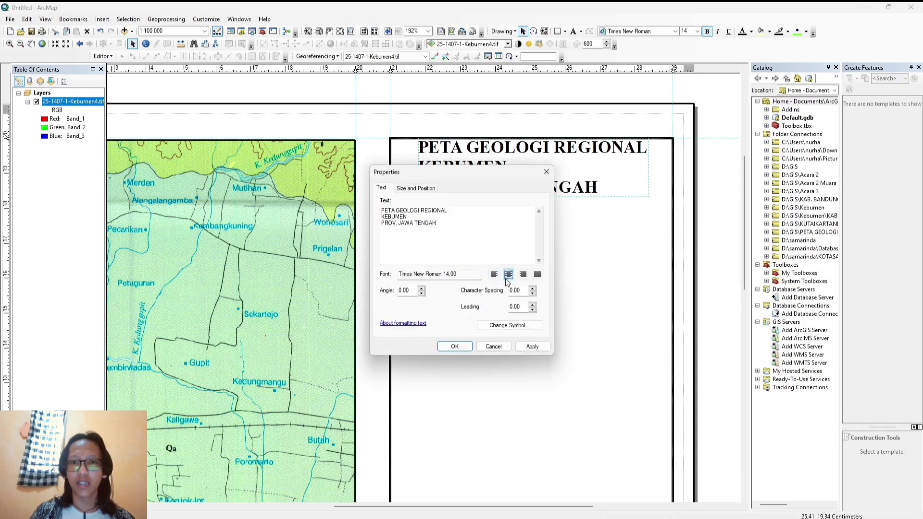
click(454, 347)
drag(429, 158, 538, 174)
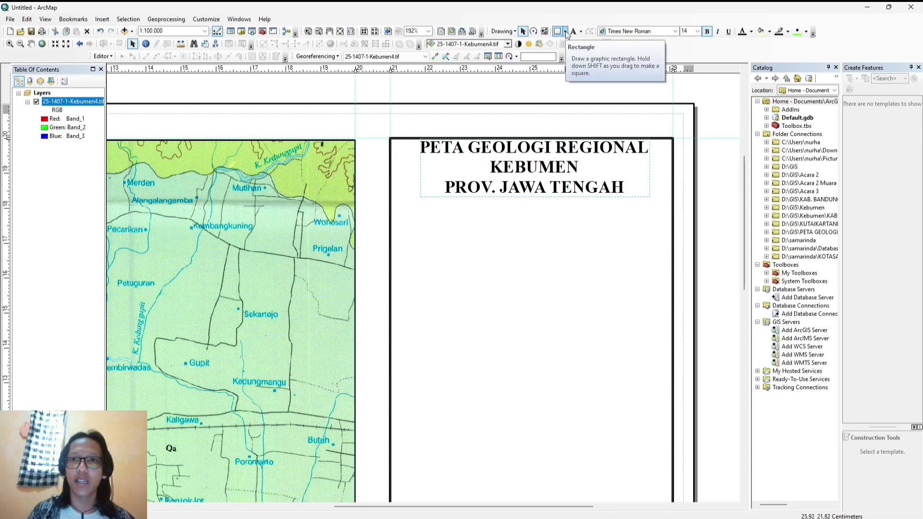
click(566, 32)
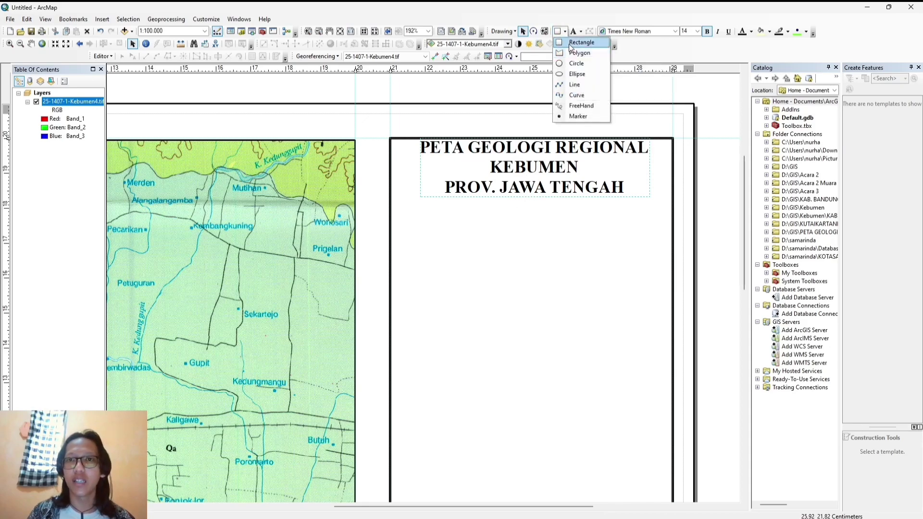
click(569, 45)
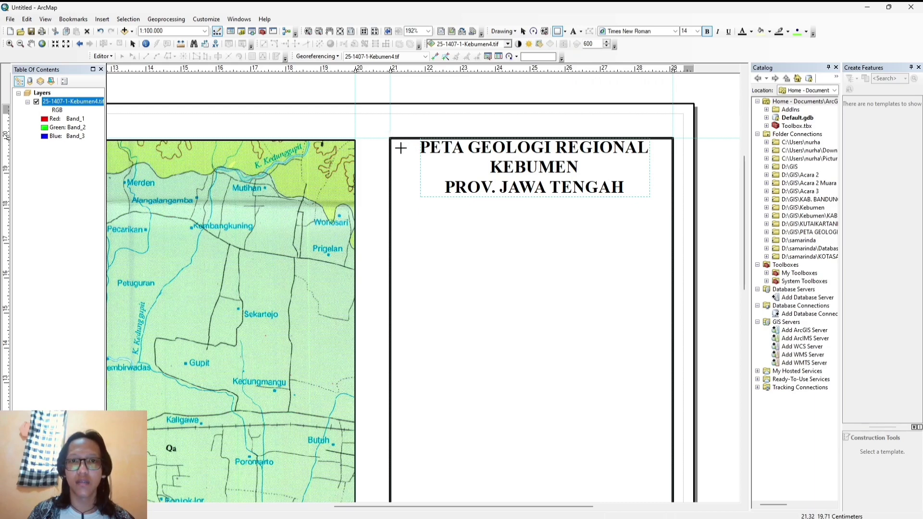
click(390, 139)
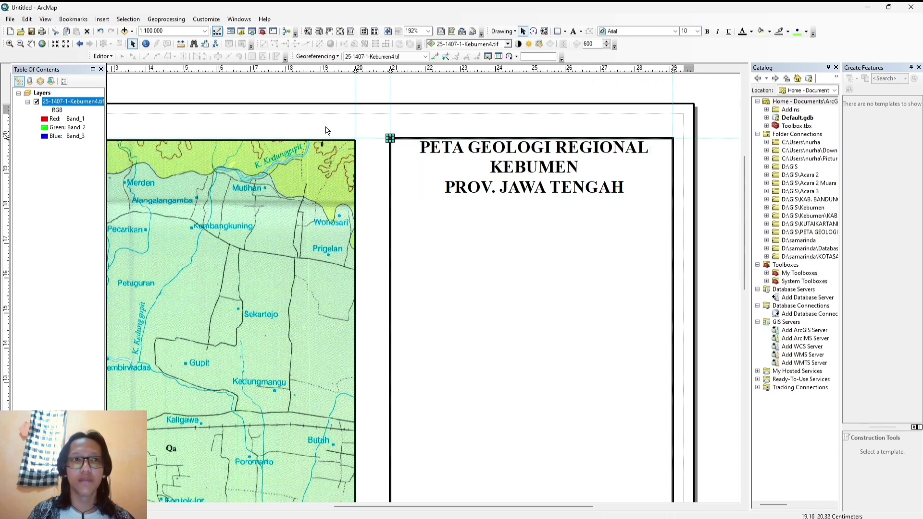
click(101, 31)
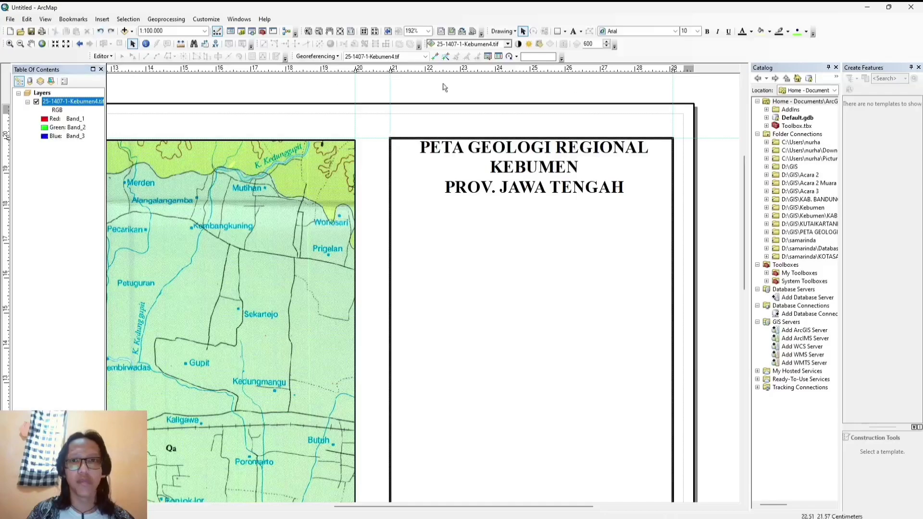
Draw a rectangle around the three title lines, spanning the full width of the column rectangle from its upper edge.
click(565, 31)
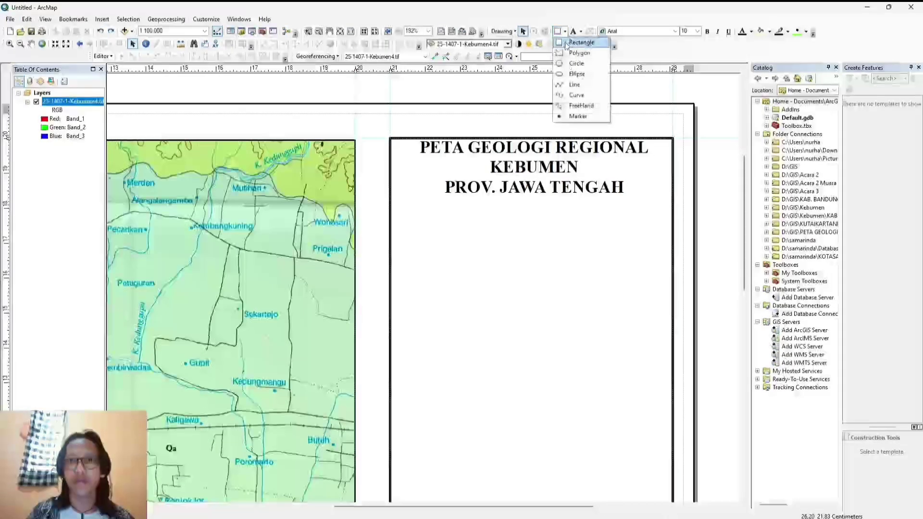
click(575, 40)
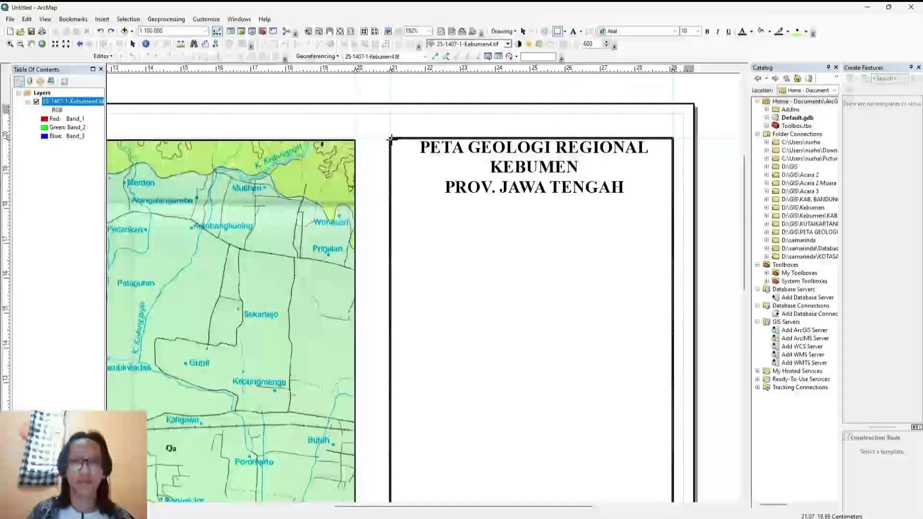
drag(390, 139, 673, 196)
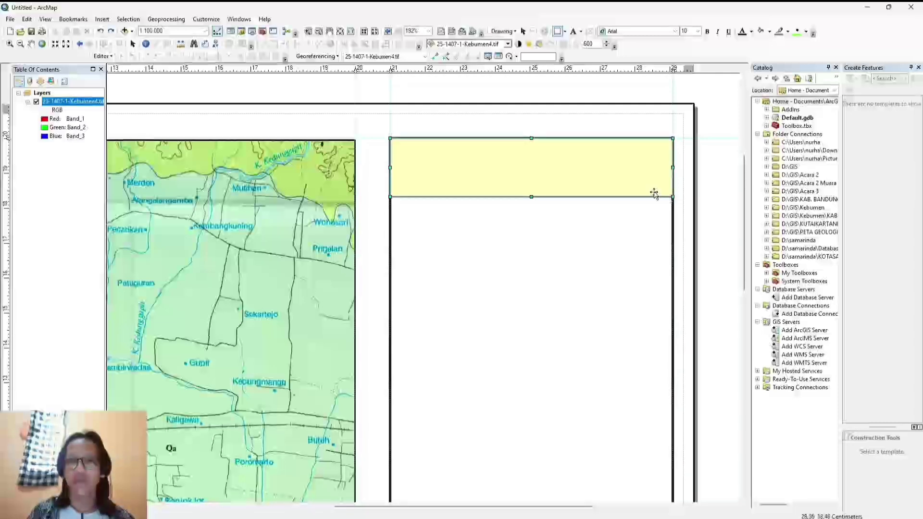
Give the title rectangle no fill colour, a black outline and an outline width of 2.
right_click(561, 159)
click(613, 323)
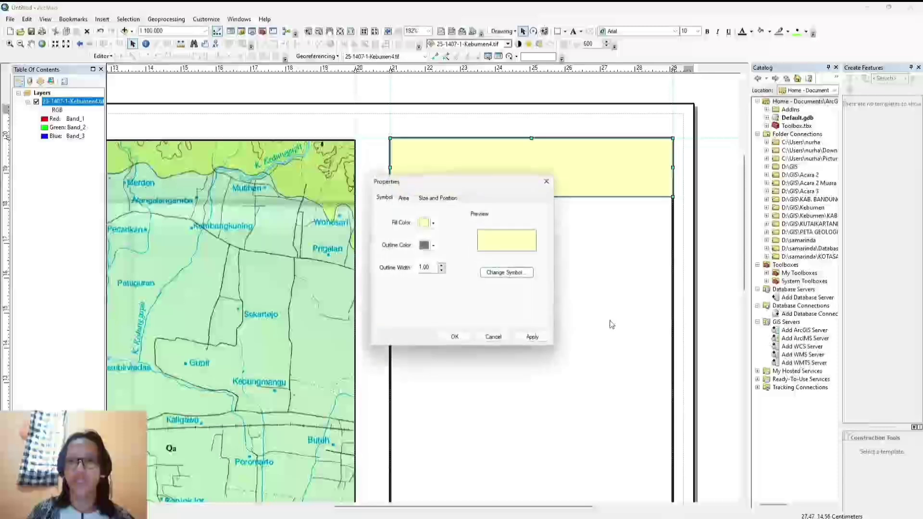
click(432, 224)
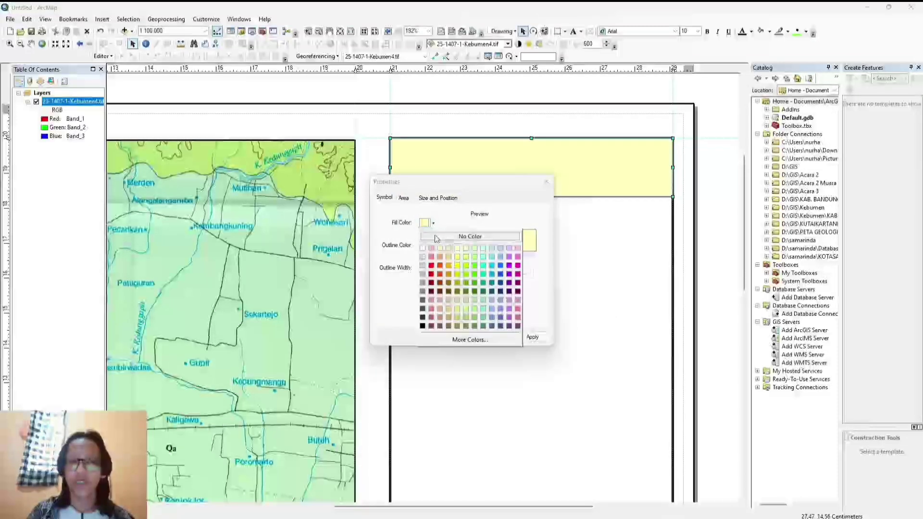
click(435, 237)
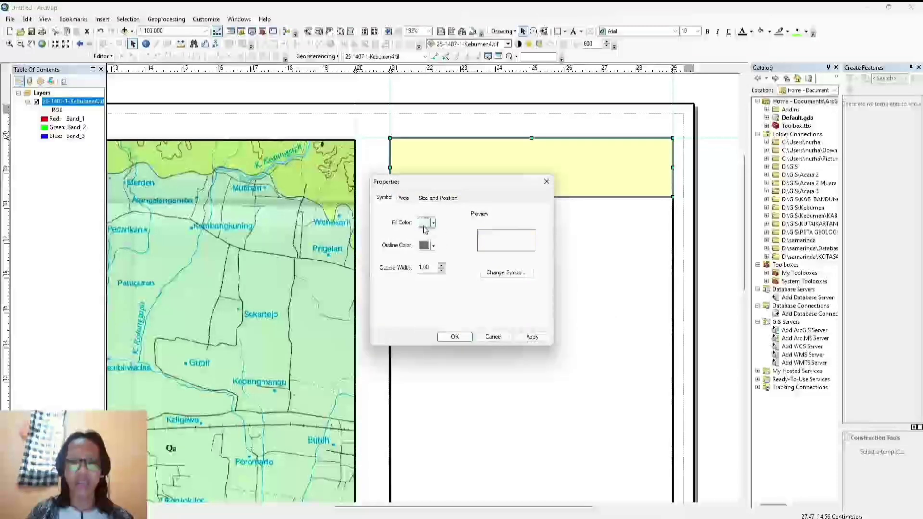
click(432, 247)
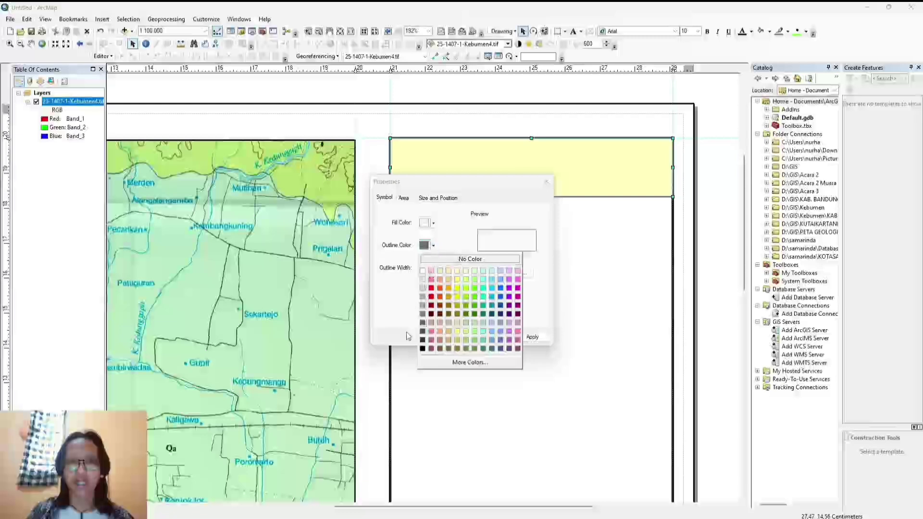
click(422, 349)
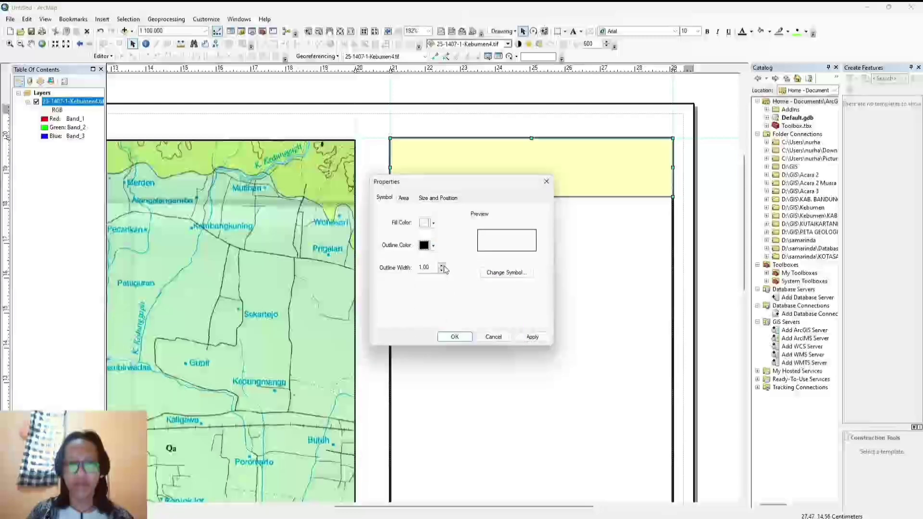
click(441, 265)
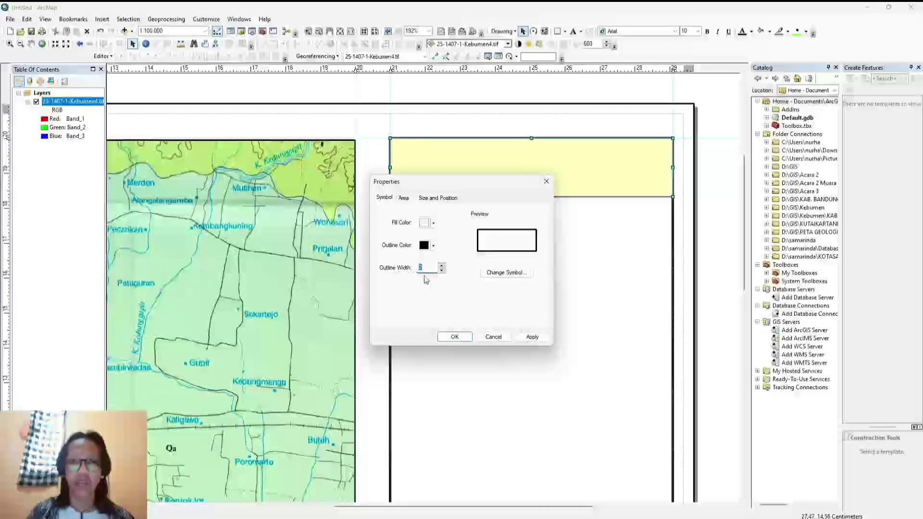
click(454, 337)
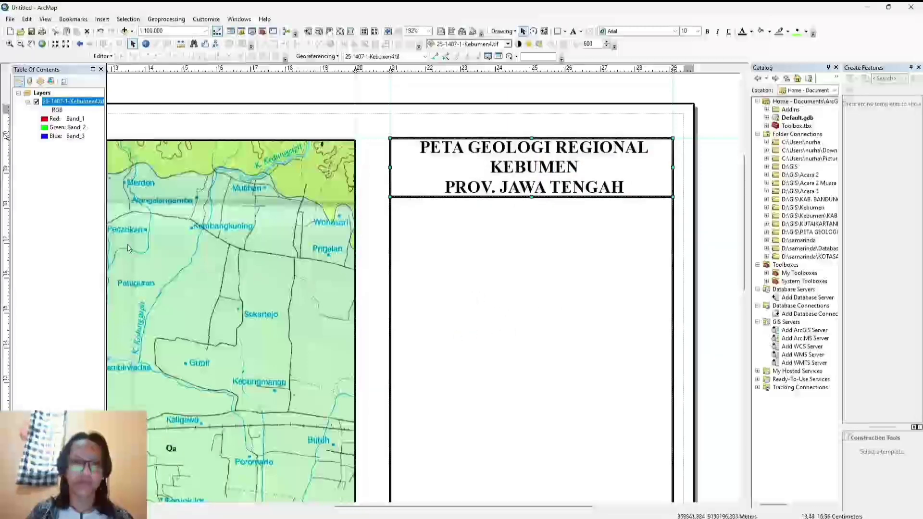
Add a horizontal guide and align it with the lower edge of the title rectangle.
click(8, 191)
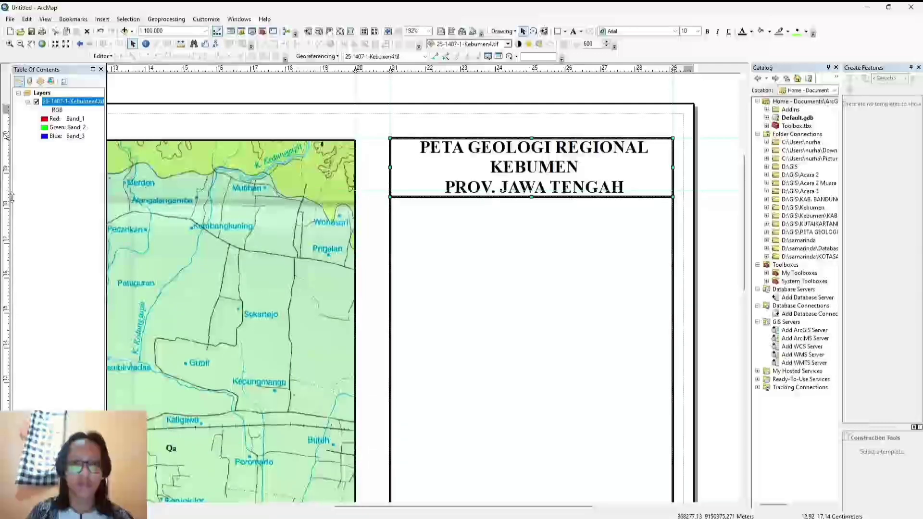
drag(9, 192, 9, 196)
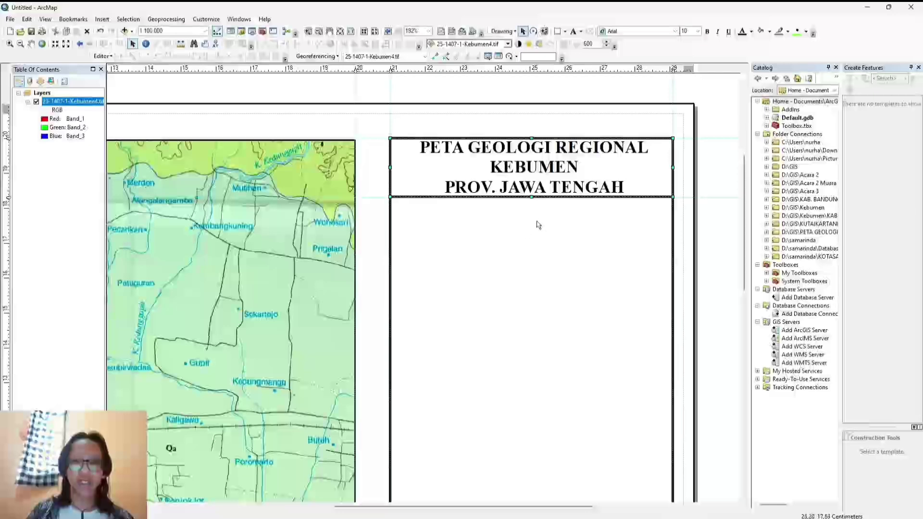
Insert a north arrow in the ESRI North 7 style.
click(102, 20)
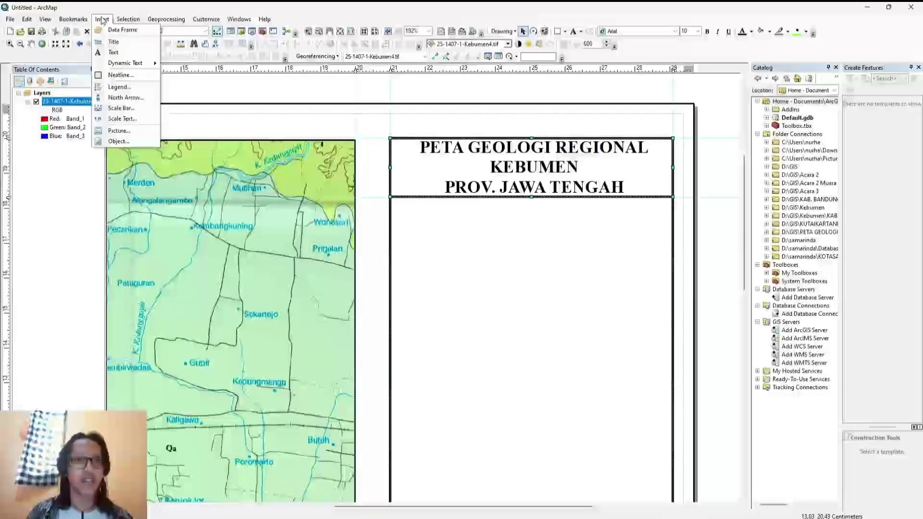
click(126, 97)
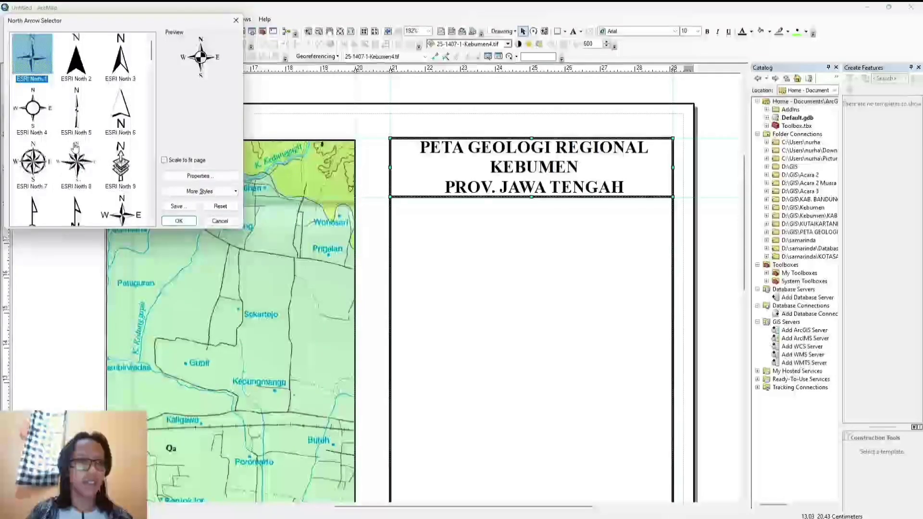
scroll(75, 146, down, 10)
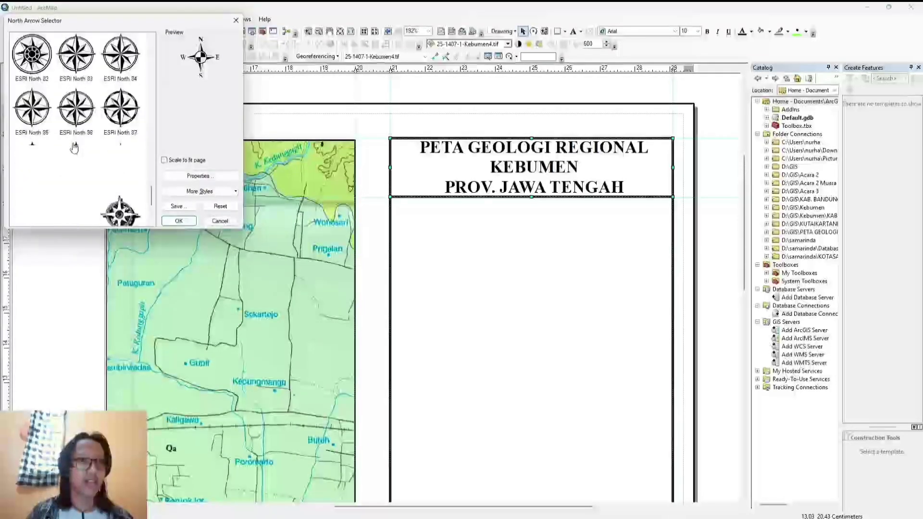
scroll(75, 146, up, 10)
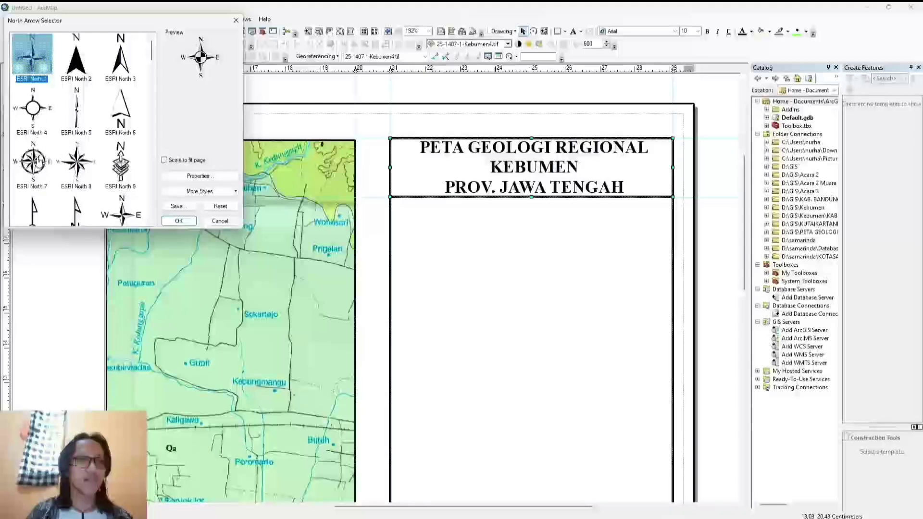
click(38, 161)
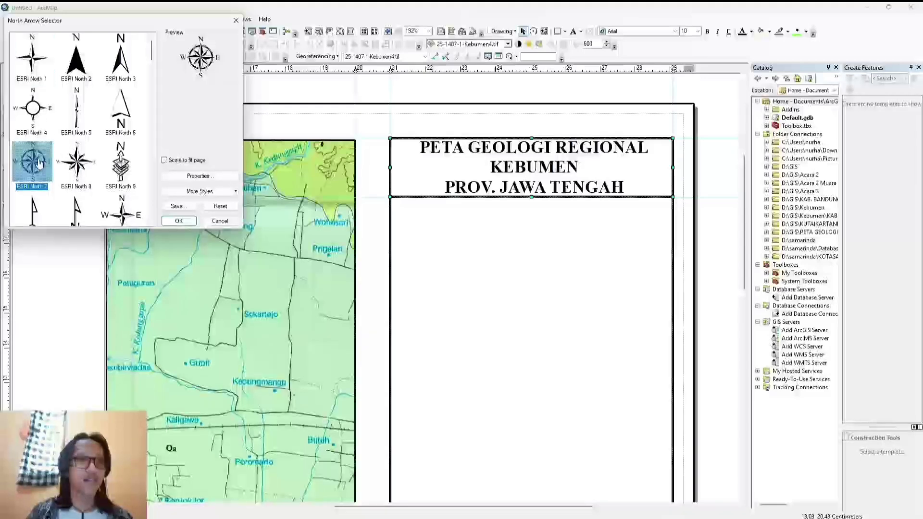
click(177, 222)
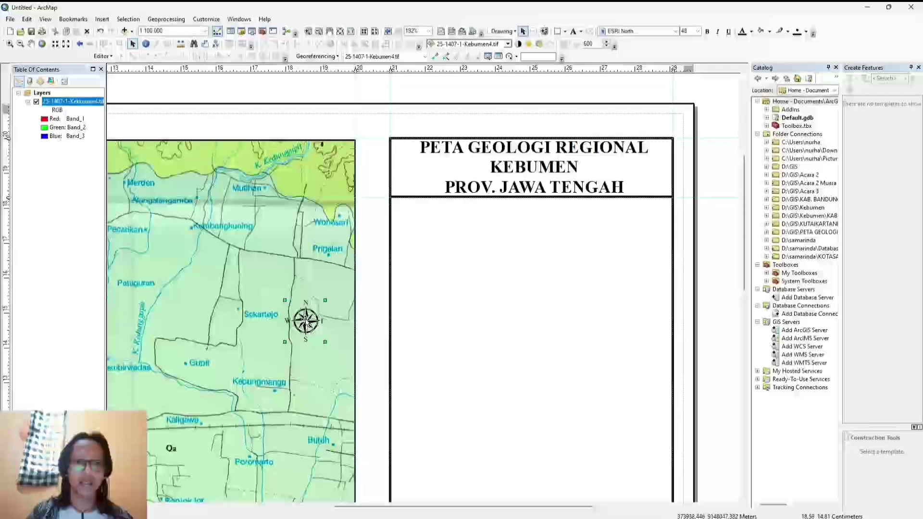
Move the north arrow into the column below the title box, enlarge it slightly and centre it on a vertical guide at about 25 cm.
drag(305, 321, 554, 268)
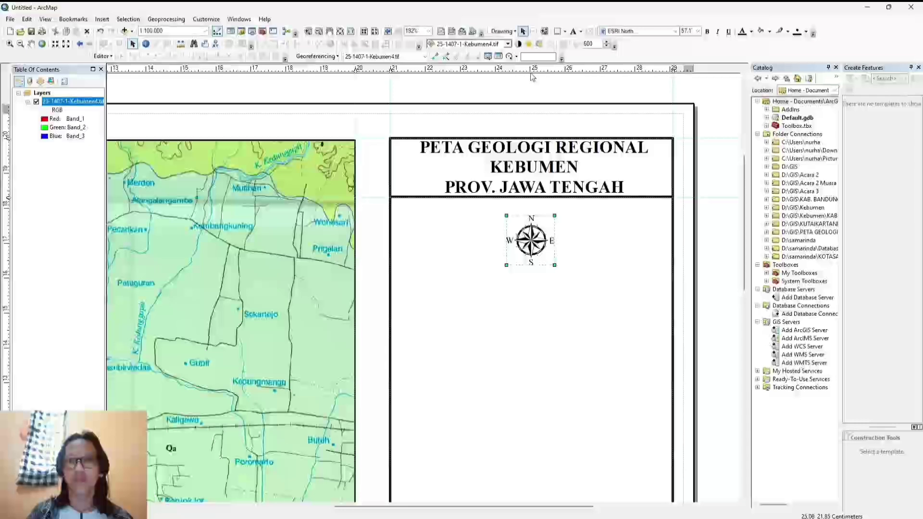
mouse_move(531, 235)
mouse_down()
mouse_move(532, 216)
mouse_move(536, 230)
mouse_up()
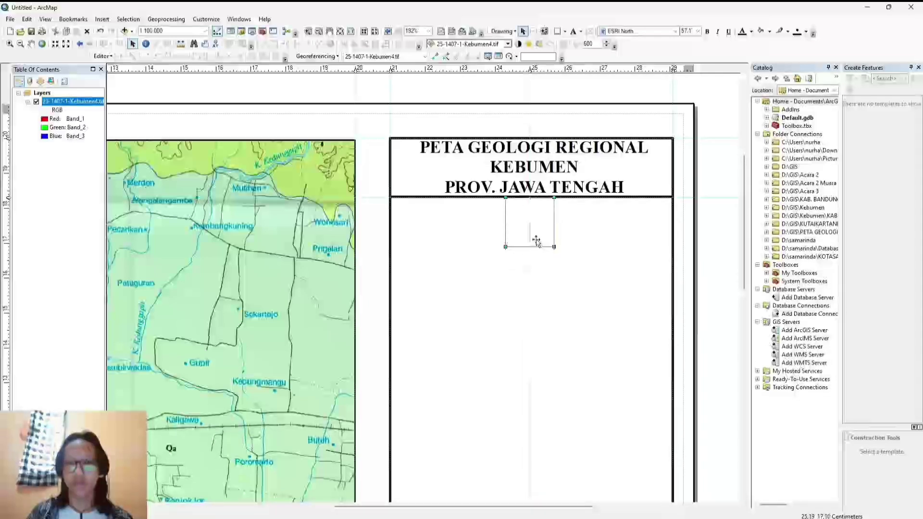
drag(538, 225, 539, 246)
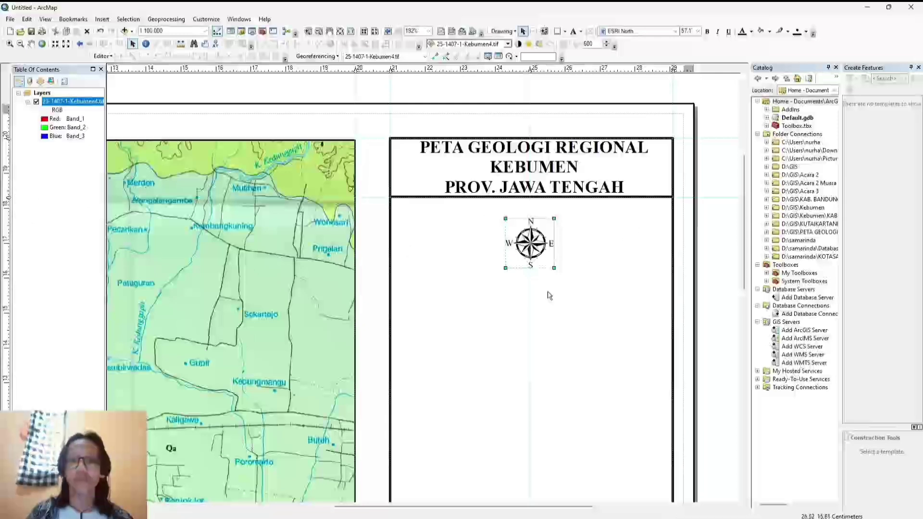
Start inserting a scale text and set its style to Relative in its properties.
click(101, 20)
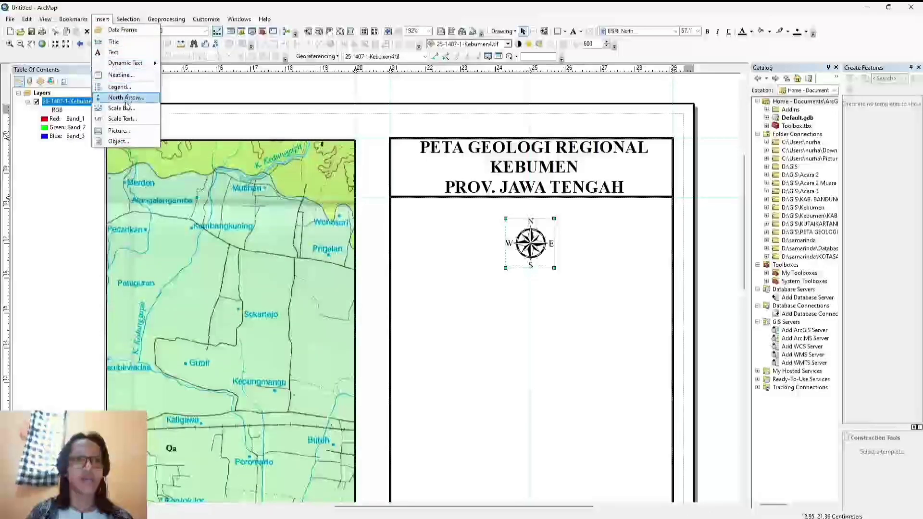
click(134, 120)
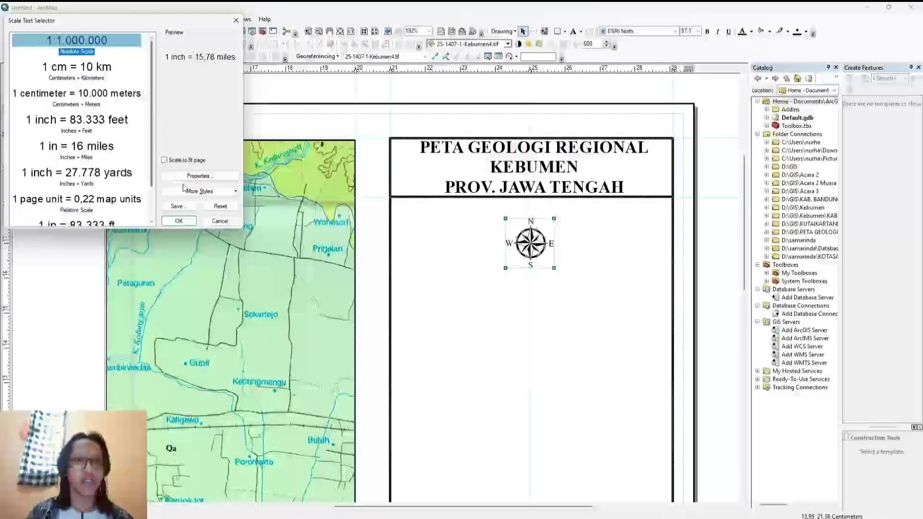
click(215, 178)
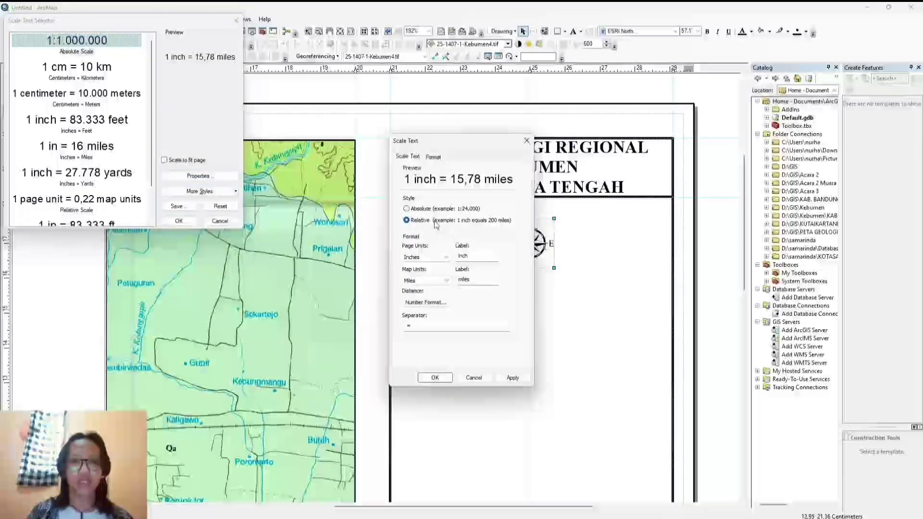
click(406, 209)
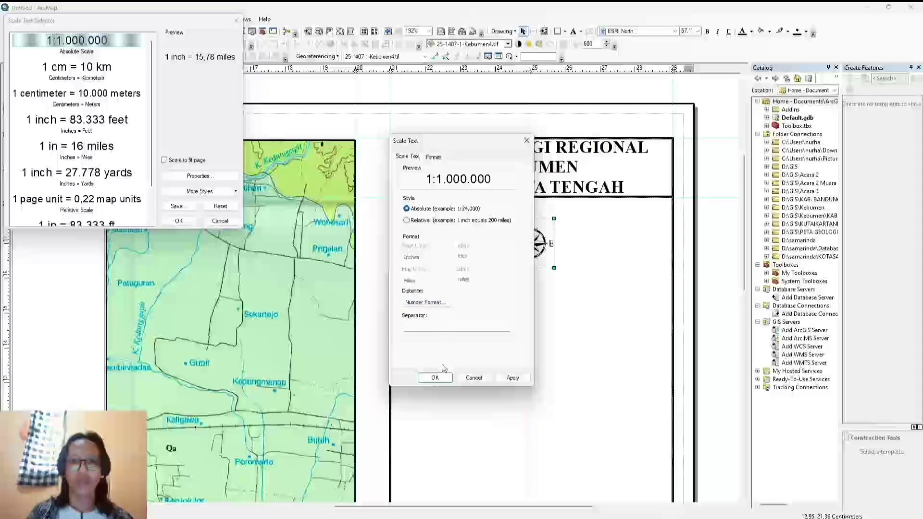
click(406, 221)
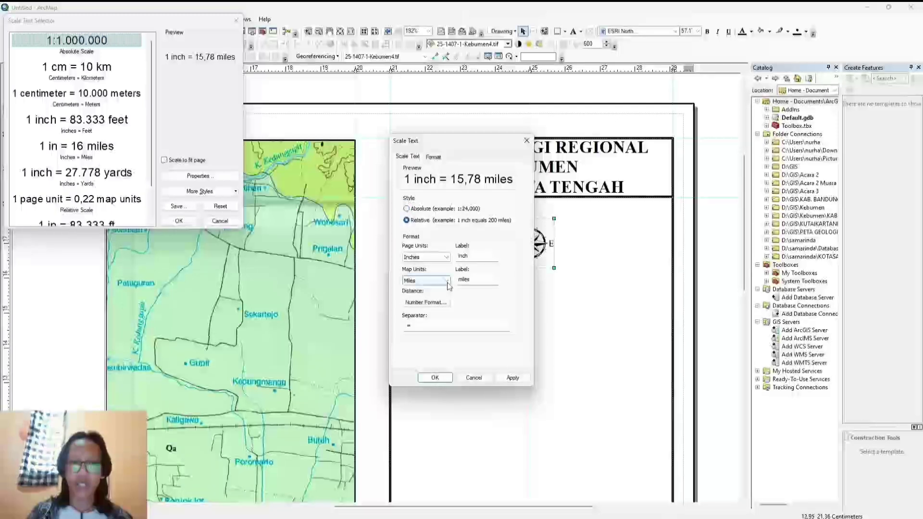
Set the relative scale text to Centimeters page units and Meters map units, with the map unit label shortened to meter.
click(447, 259)
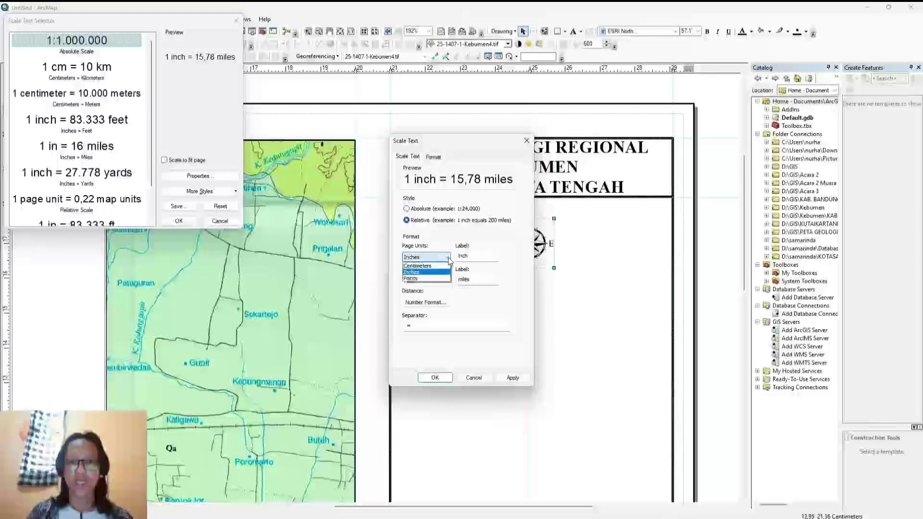
click(439, 265)
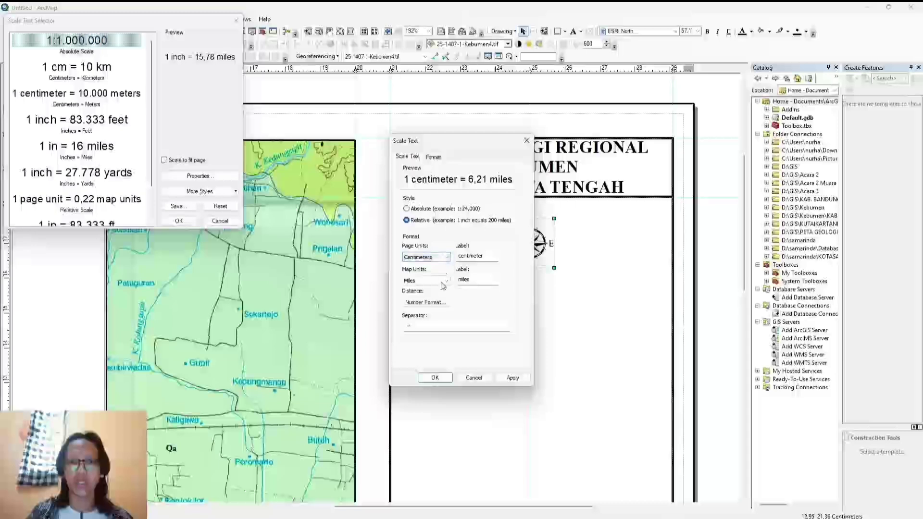
click(442, 283)
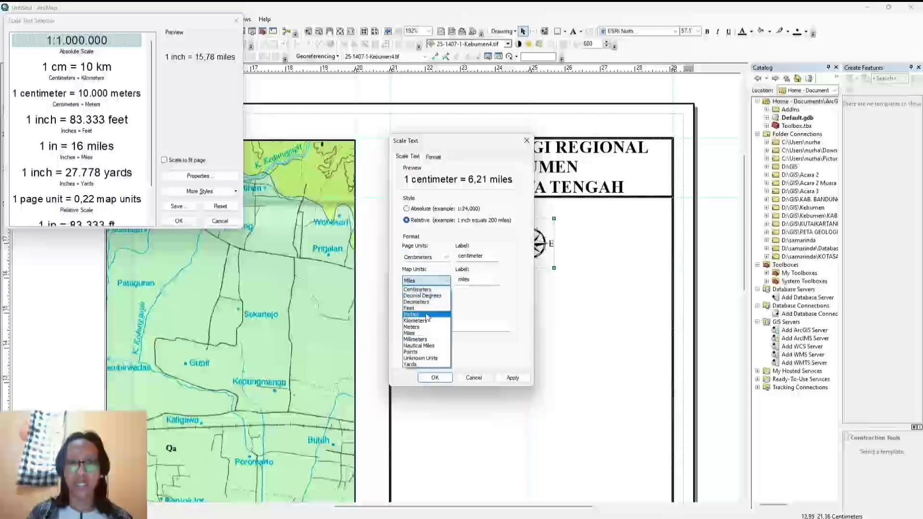
click(426, 327)
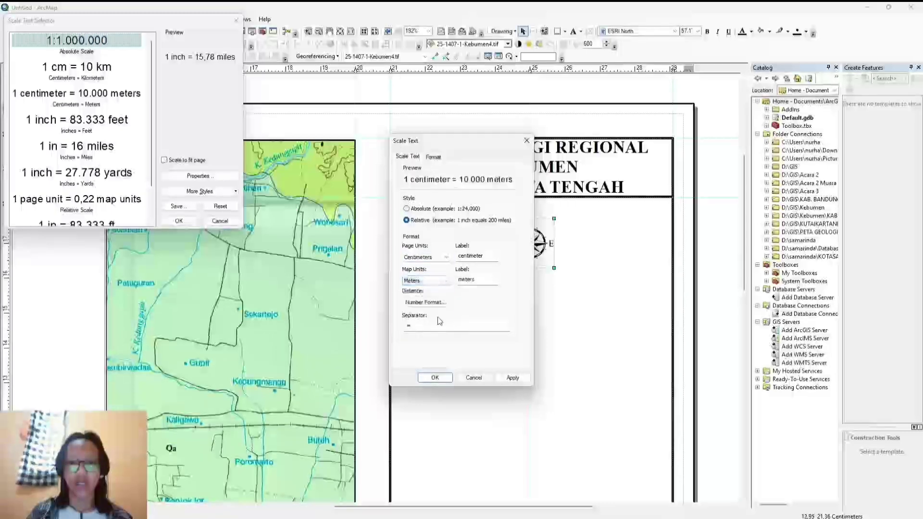
key(BackSpace)
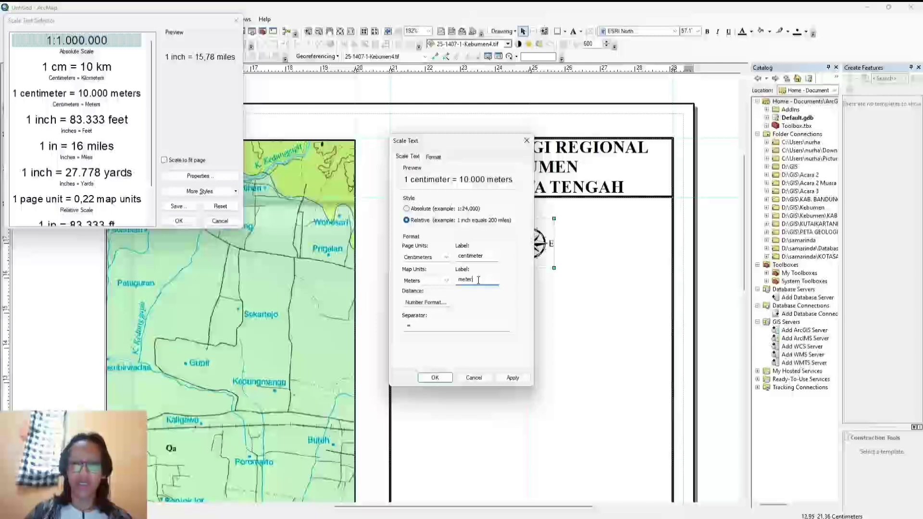
Insert the scale text in Absolute style and centre it on the vertical guide just below the north arrow.
click(406, 209)
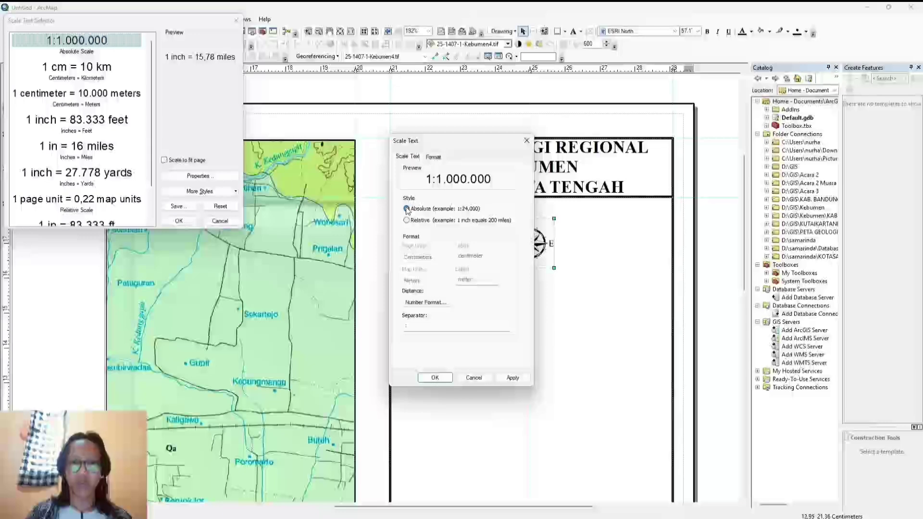
click(435, 378)
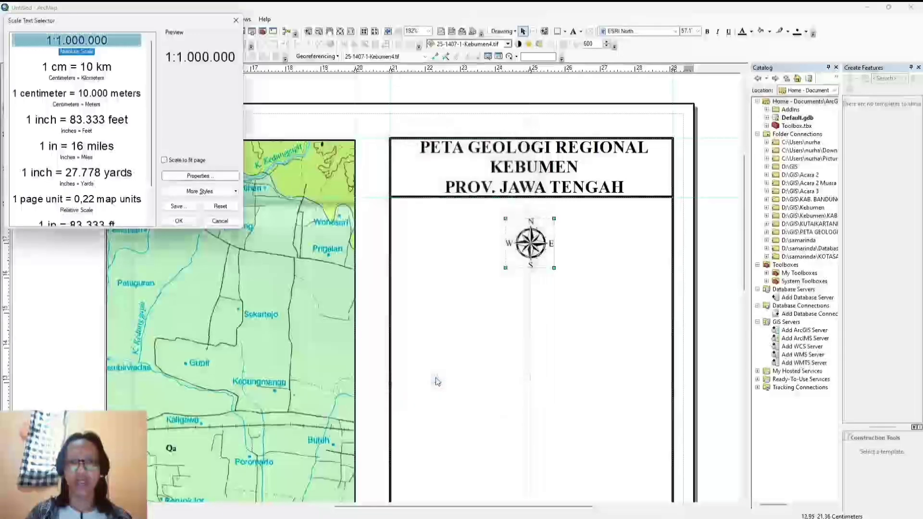
click(178, 221)
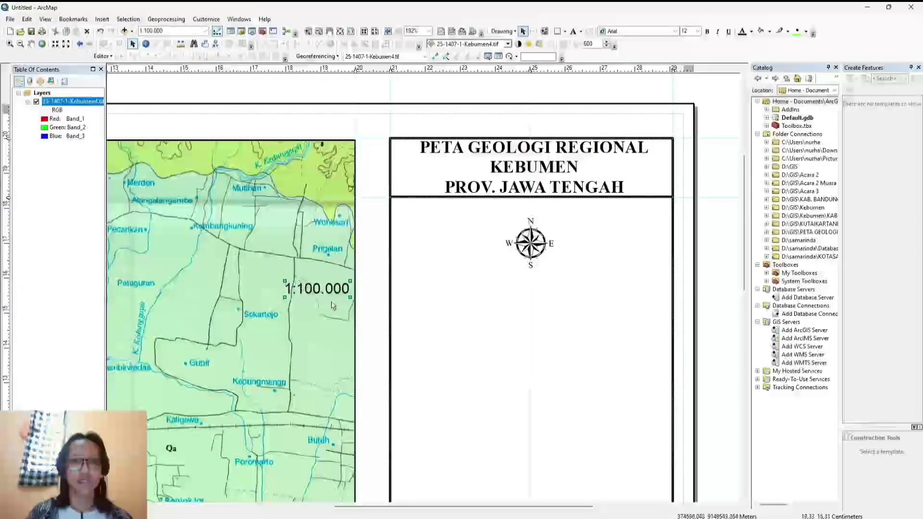
drag(322, 289, 524, 282)
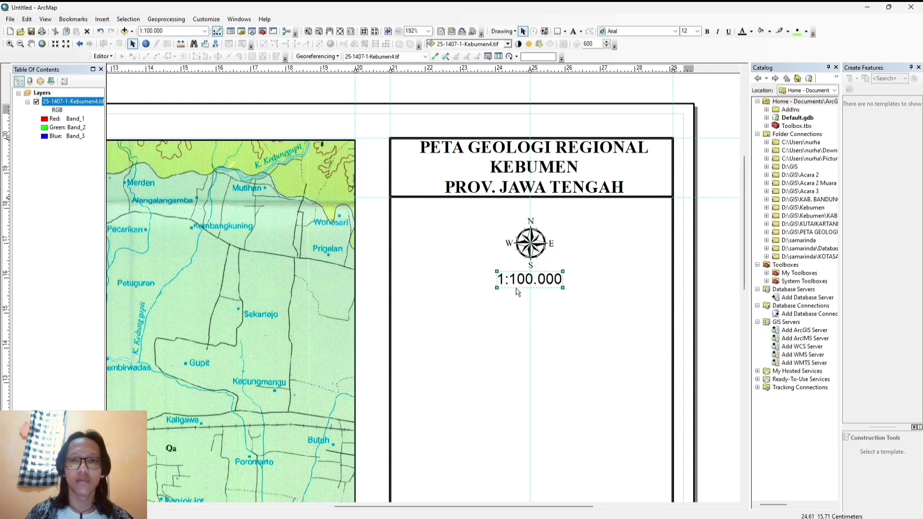
drag(516, 284, 515, 293)
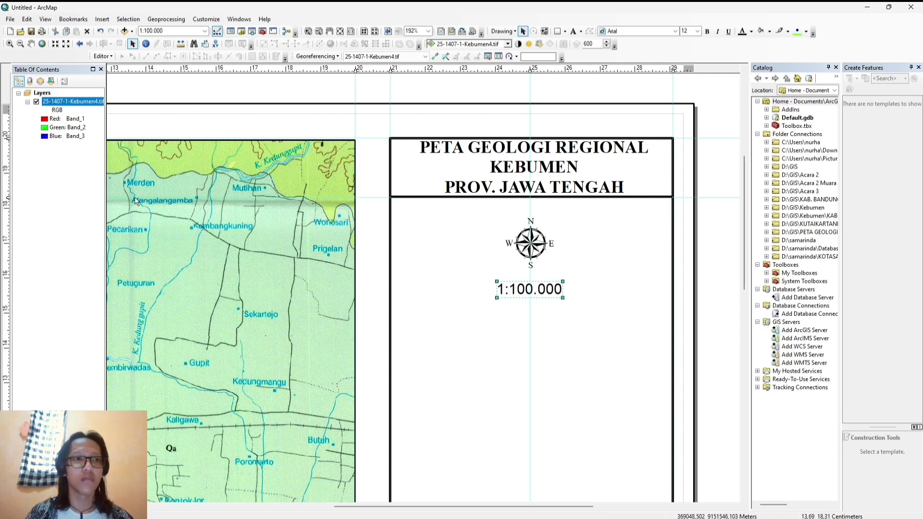
drag(515, 292, 516, 284)
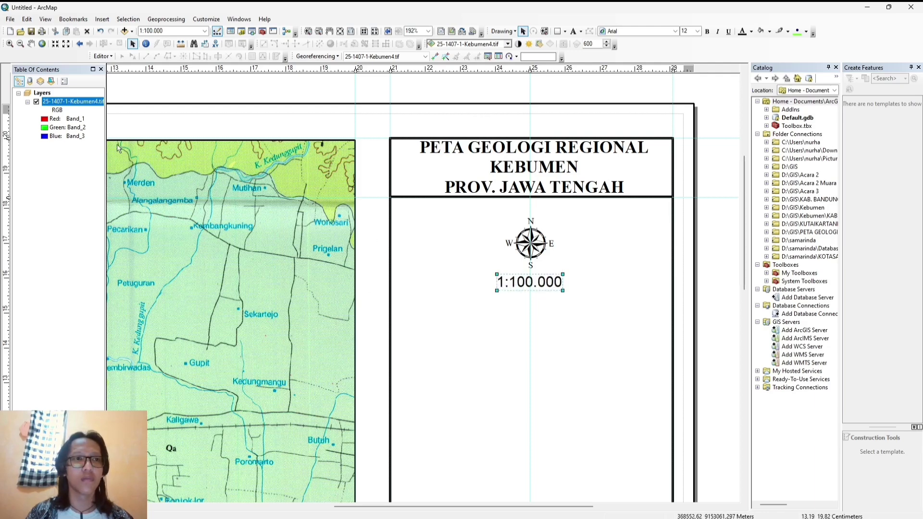
Insert an Alternating Scale Bar 1 with division units in Meters, the label Meter and a 4 pt gap.
click(102, 19)
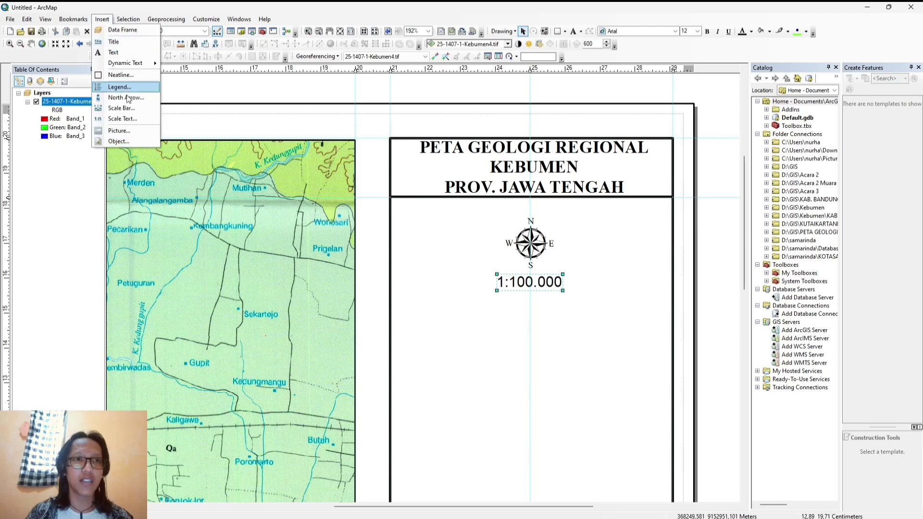
click(134, 107)
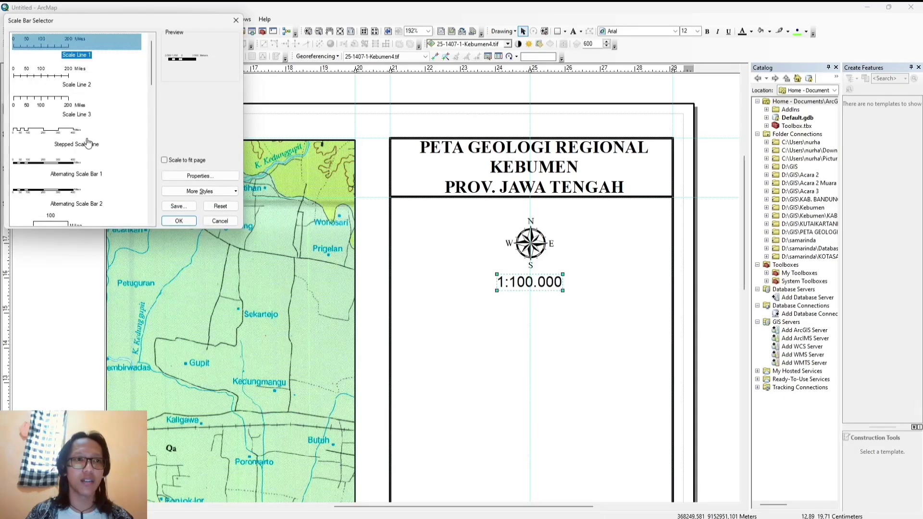
click(72, 166)
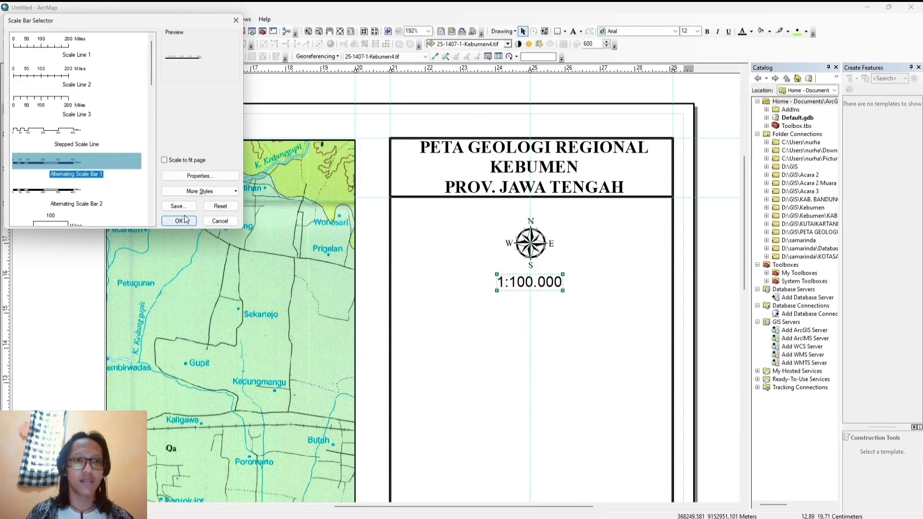
click(199, 176)
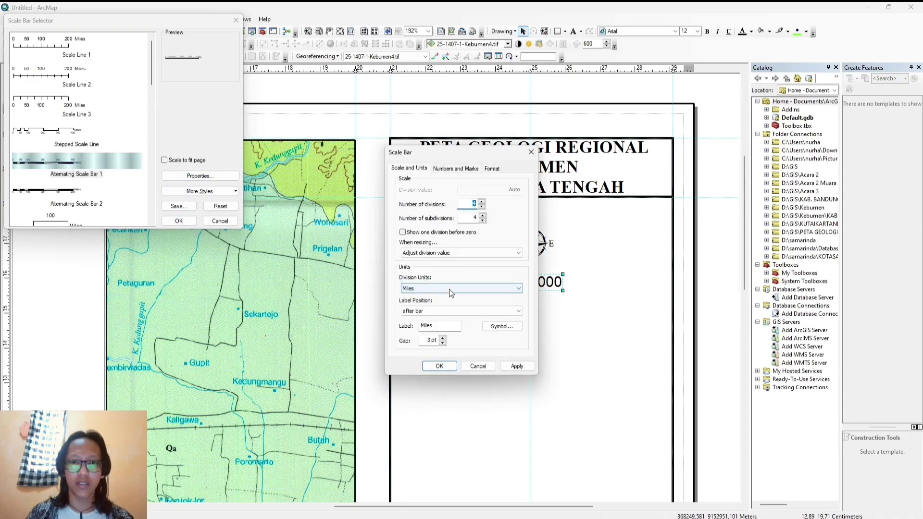
click(448, 288)
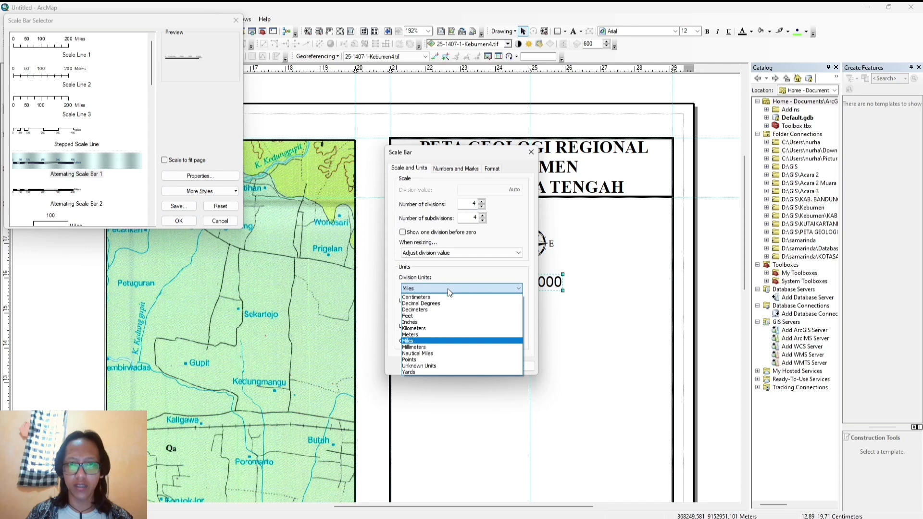
click(434, 335)
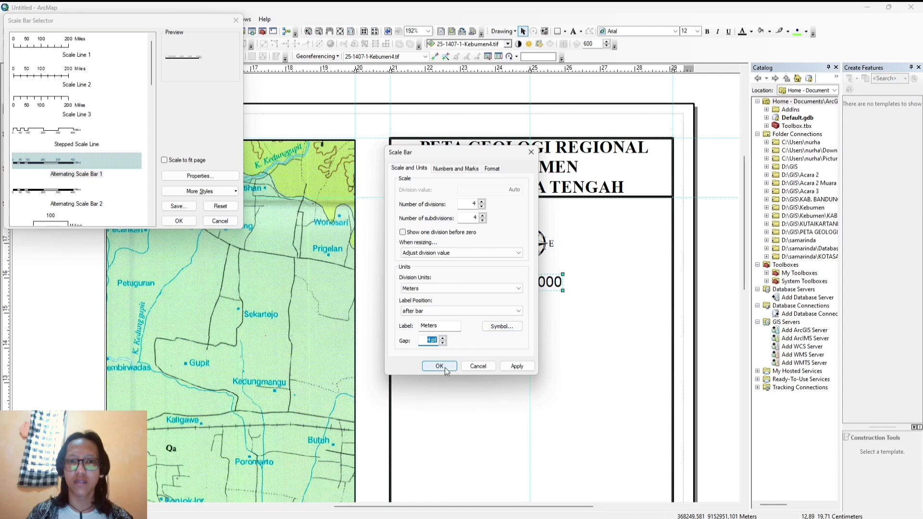
click(441, 325)
key(BackSpace)
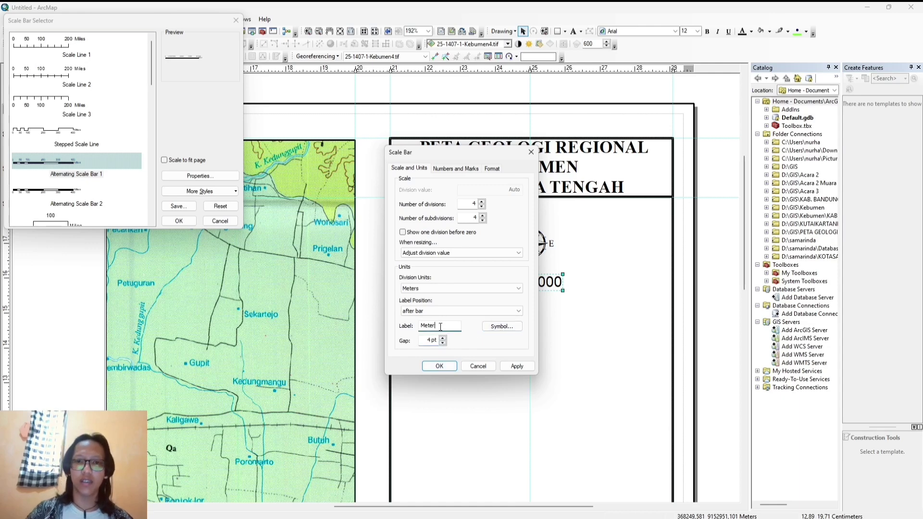
click(439, 366)
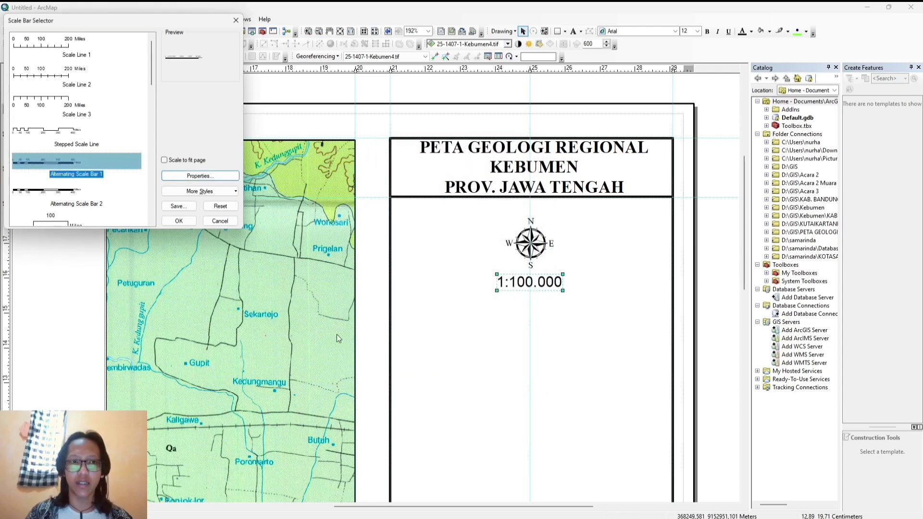
click(178, 221)
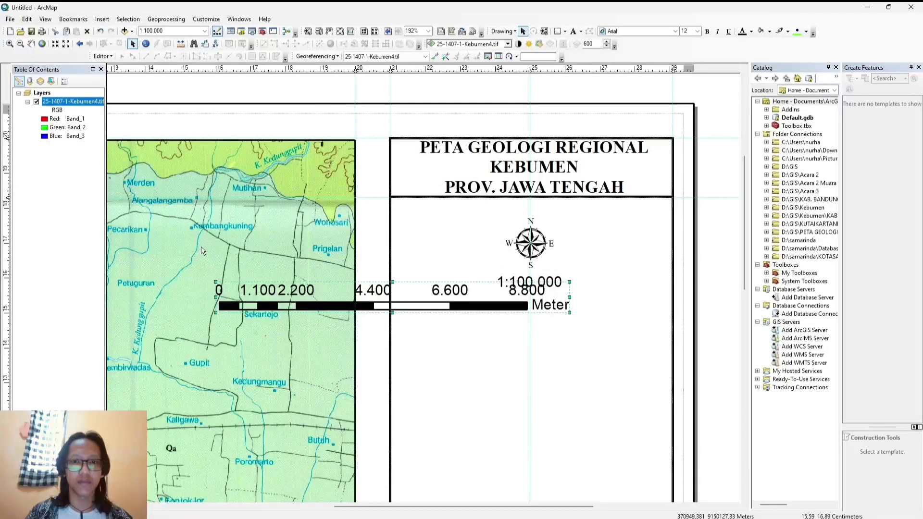
Move the scale bar below the scale text, shrink it to about 6.5 cm wide and centre it on the vertical guide.
drag(372, 305, 508, 329)
drag(511, 325, 511, 324)
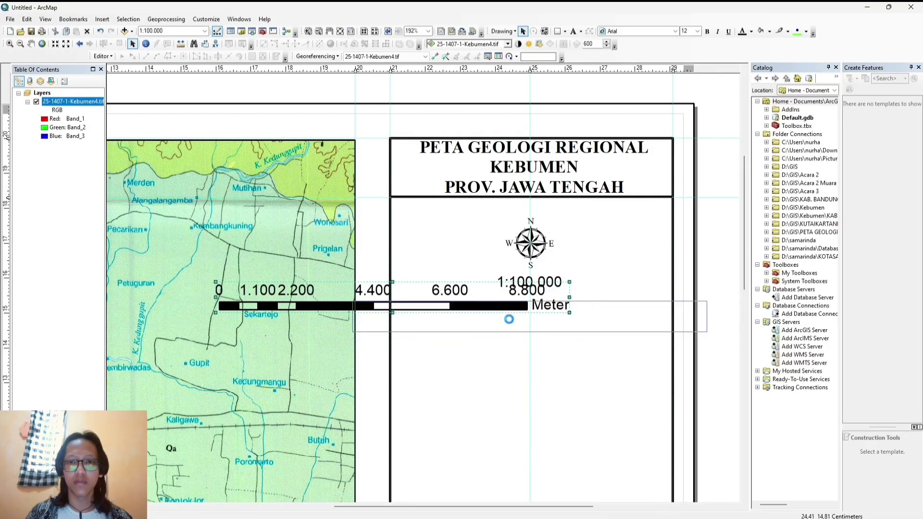
drag(376, 318, 419, 320)
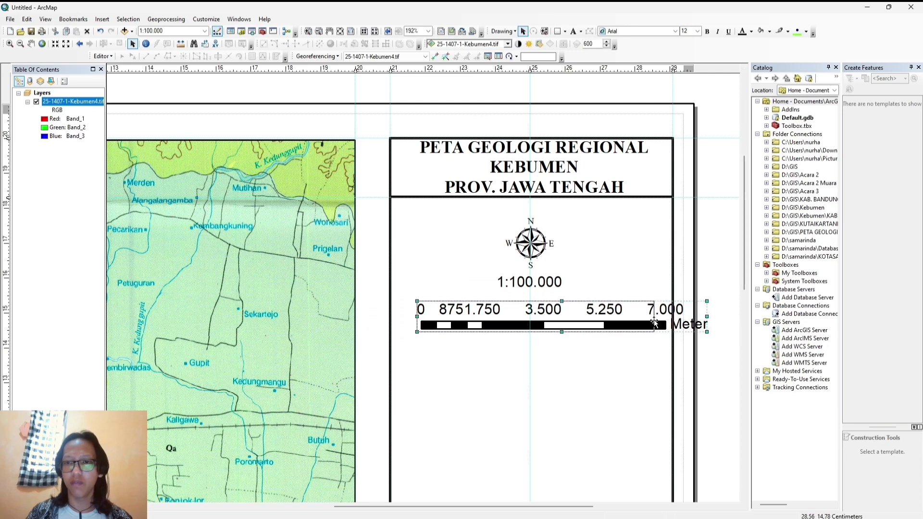
drag(656, 322, 649, 325)
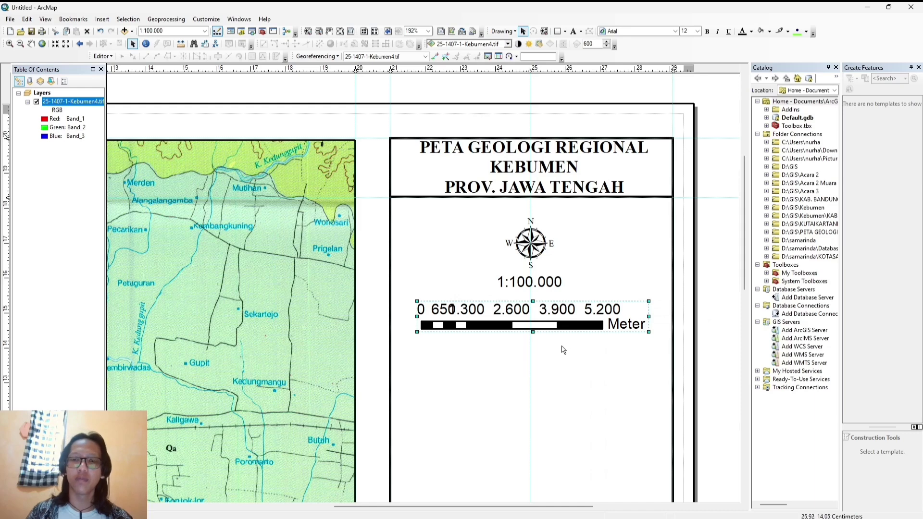
drag(539, 321, 548, 320)
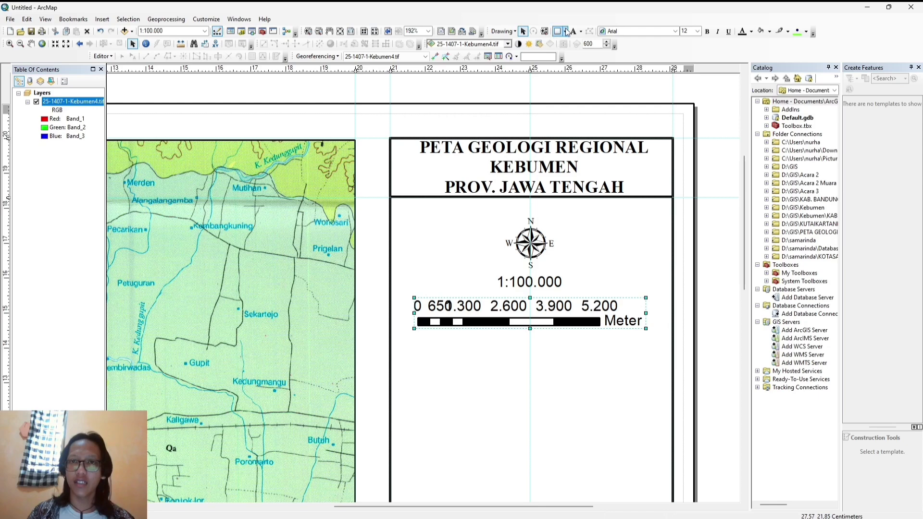
Draw a rectangle about 8 by 3.9 cm directly below the title box, enclosing the north arrow, scale text and scale bar.
click(566, 31)
click(579, 41)
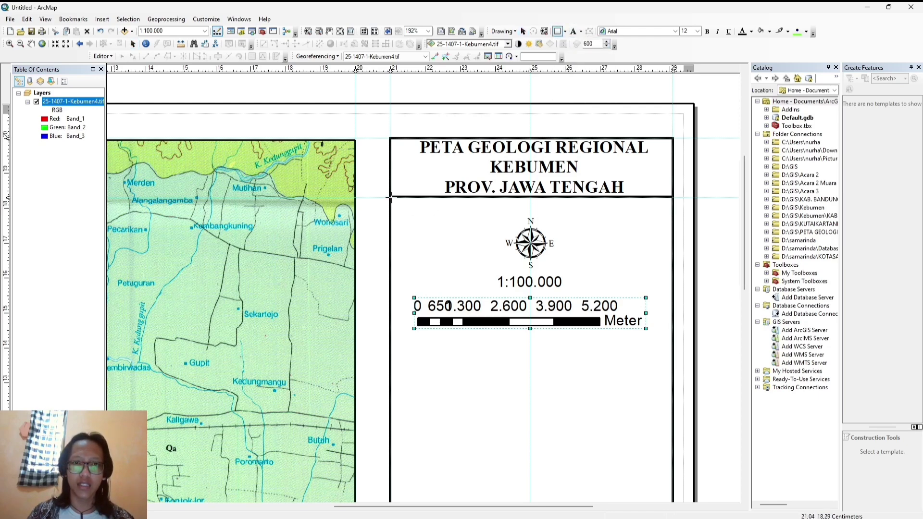
drag(398, 204, 657, 333)
Give the new rectangle no fill color and a black outline with a width of 2.
right_click(599, 258)
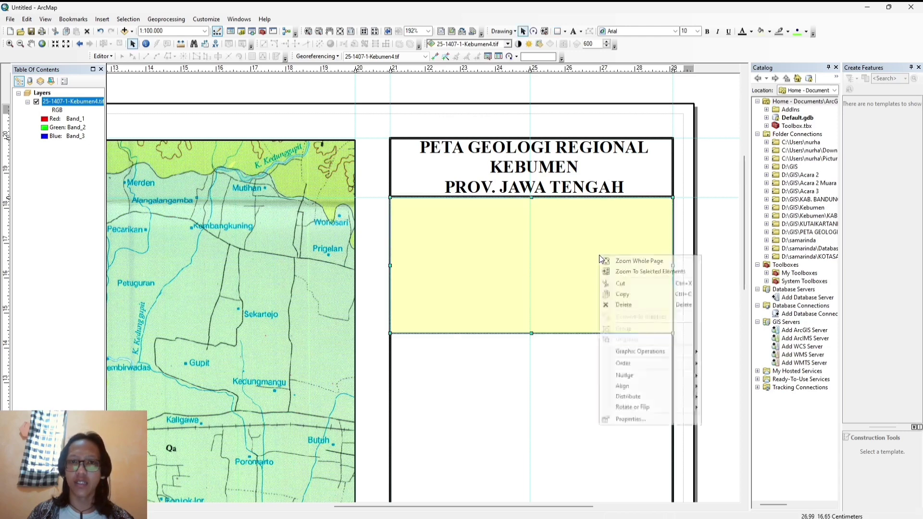
click(654, 420)
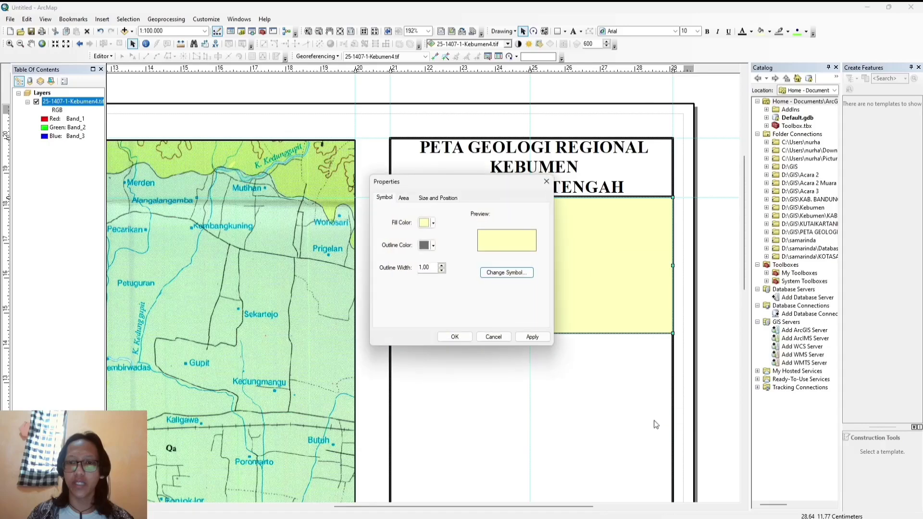
click(434, 224)
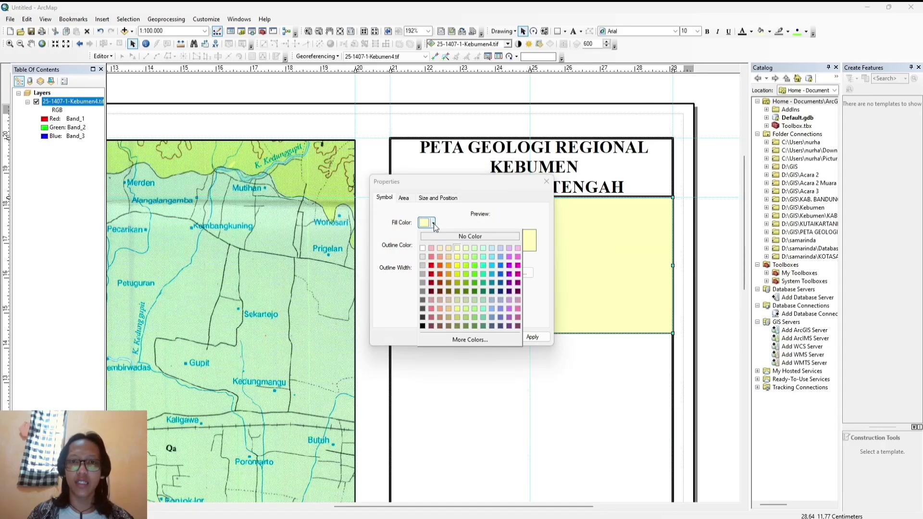
click(430, 237)
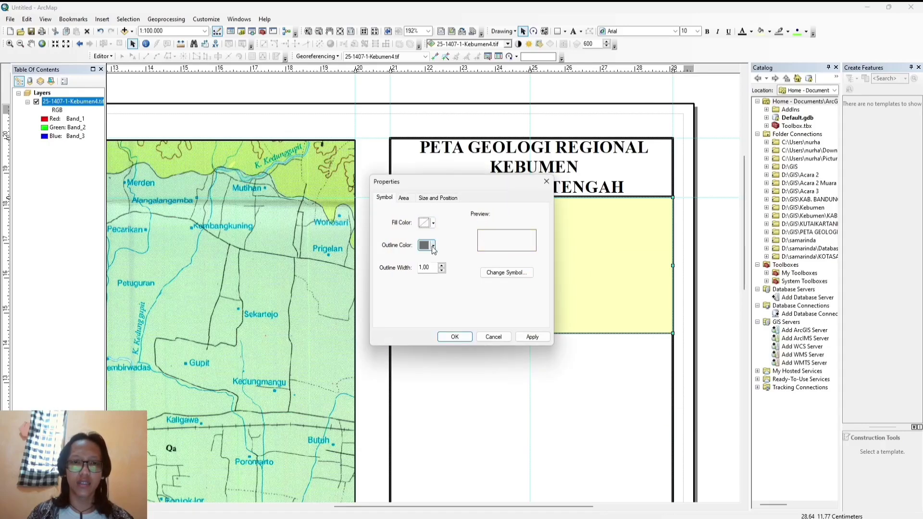
click(433, 246)
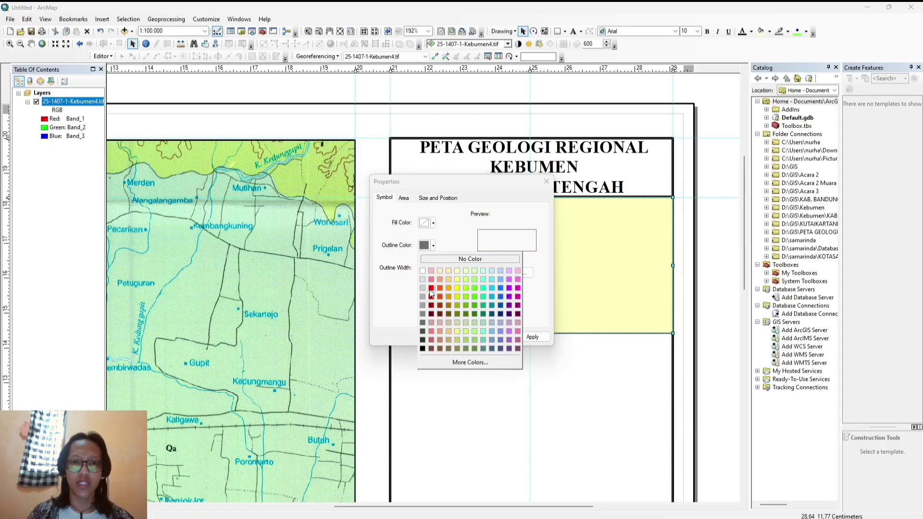
click(422, 348)
click(442, 266)
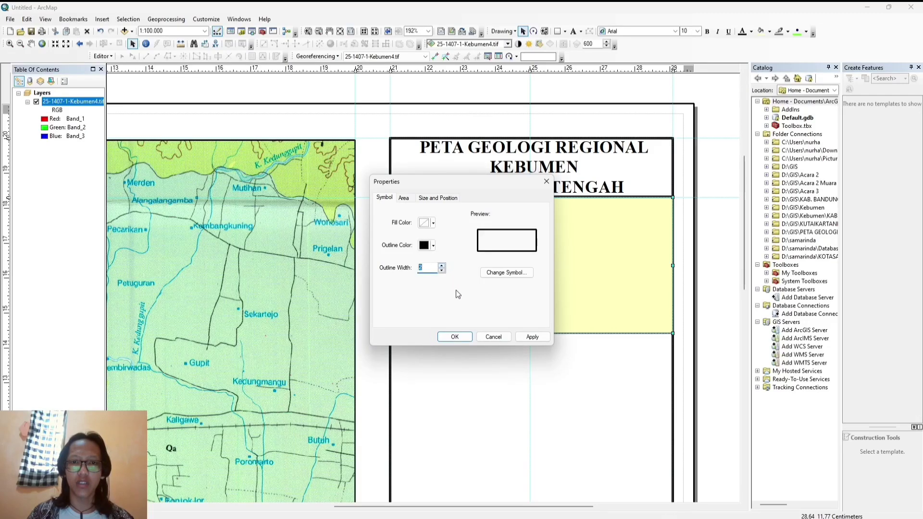
click(455, 337)
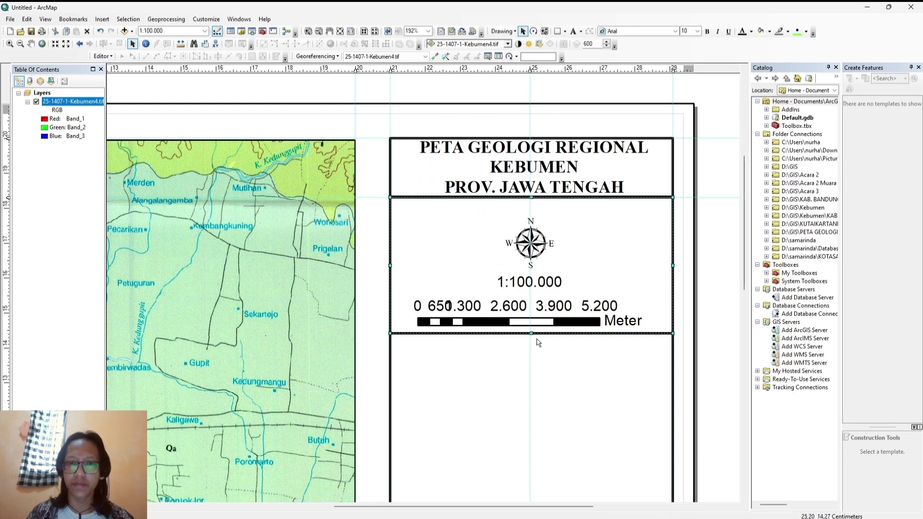
Clear the two horizontal guides at the upper and lower edges of the title box.
right_click(7, 139)
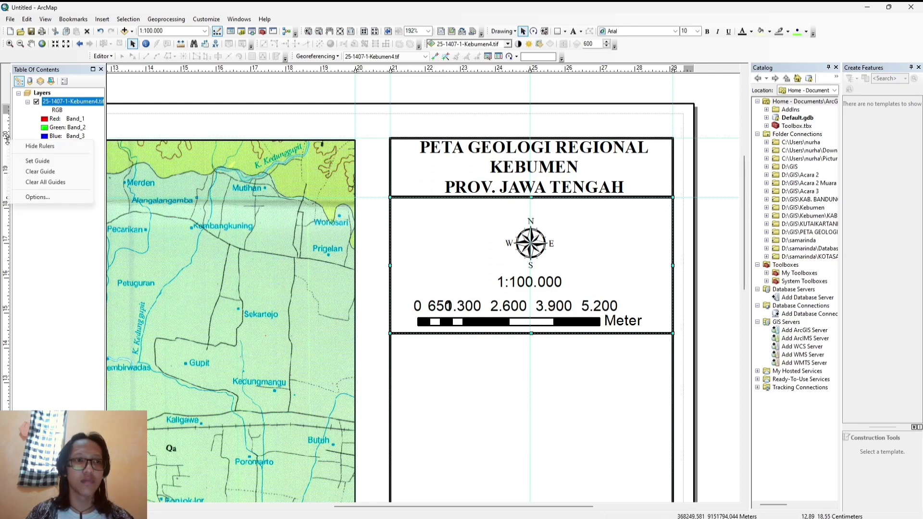
click(44, 172)
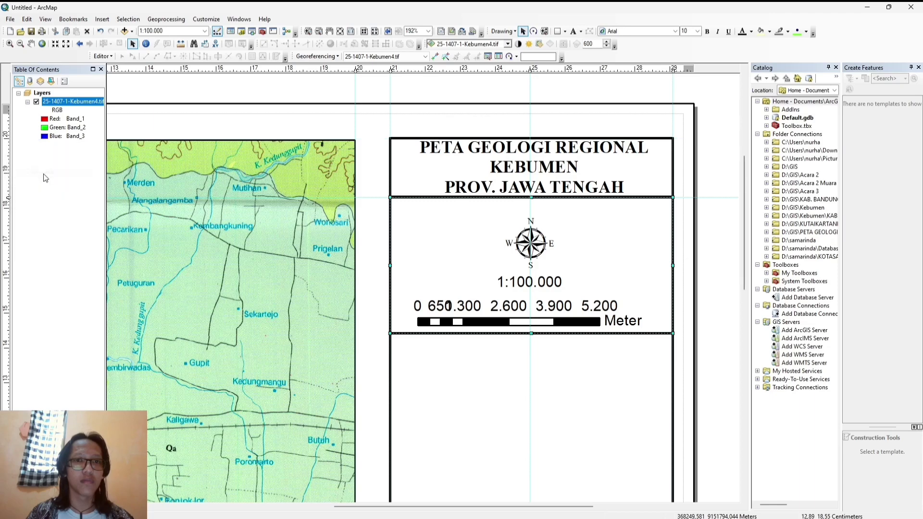
right_click(8, 199)
click(46, 231)
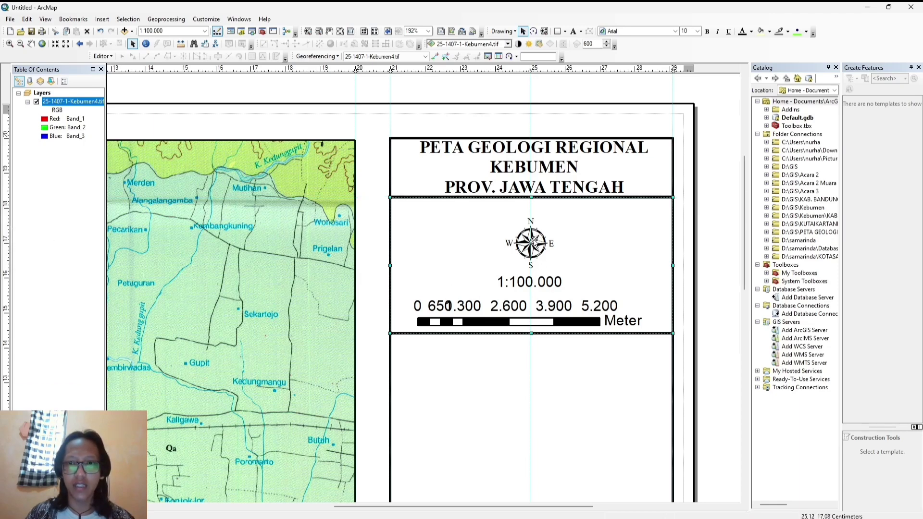
Move the north arrow up about 0.3 cm along the vertical guide, leaving space above the scale text.
click(530, 244)
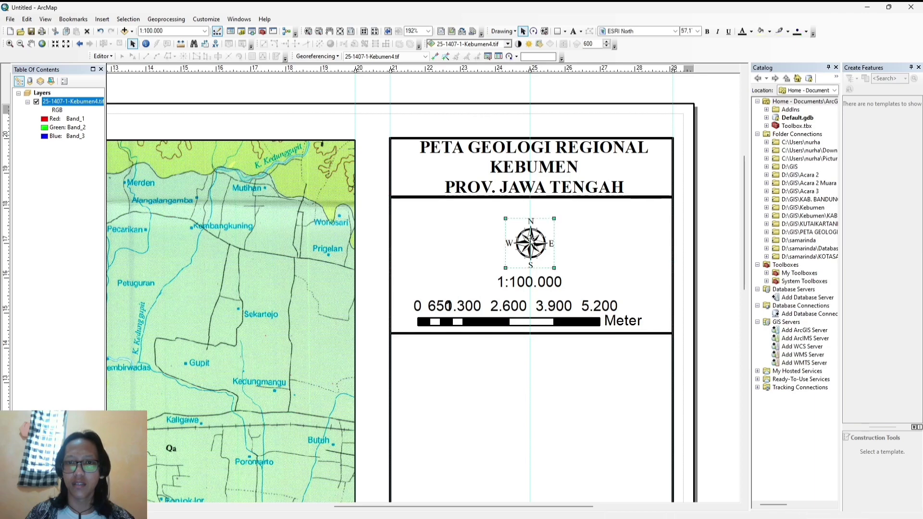
drag(529, 241, 529, 230)
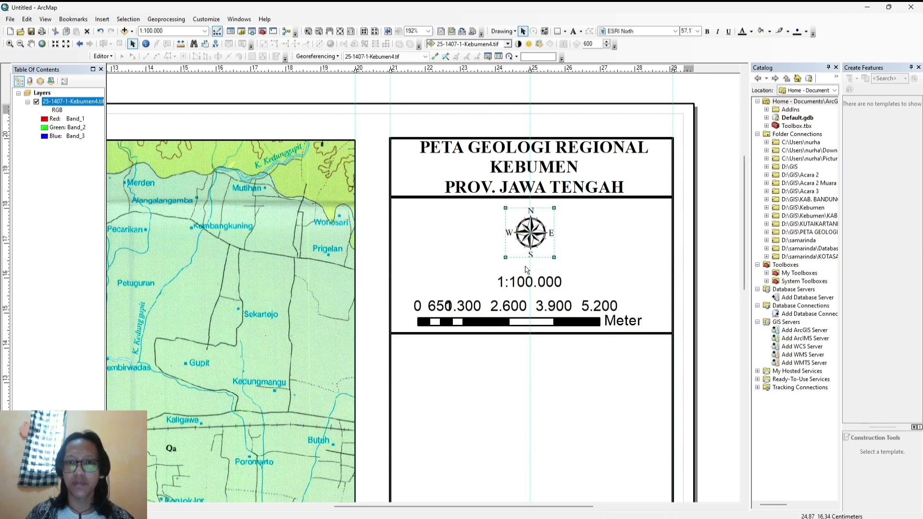
click(529, 283)
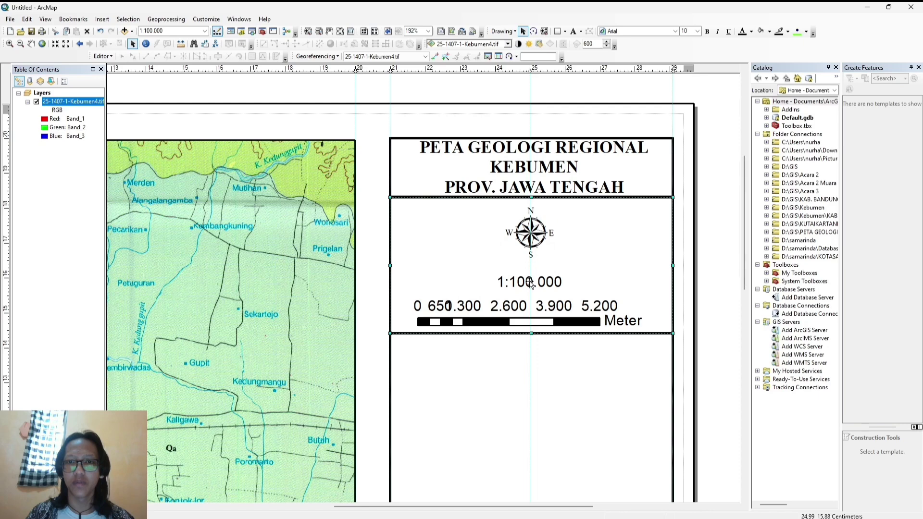
Insert a text element reading SKALA between the north arrow and the scale text.
click(577, 35)
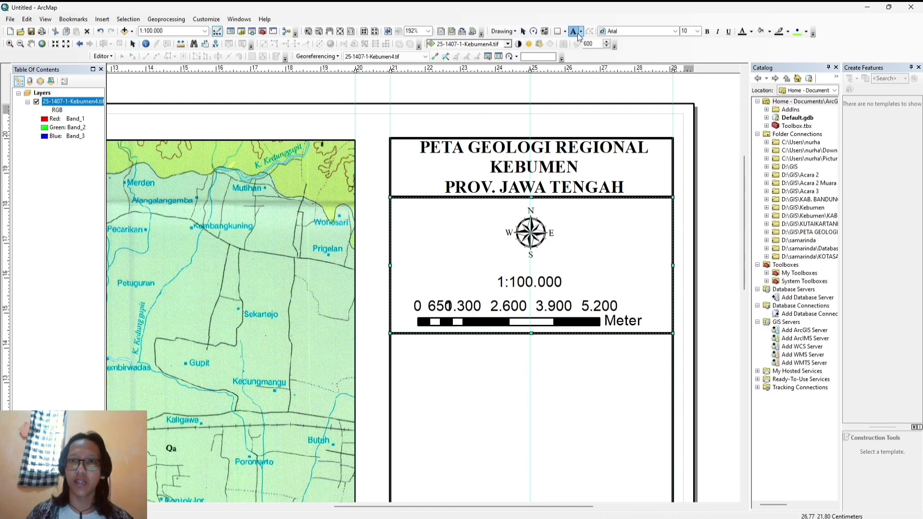
click(526, 261)
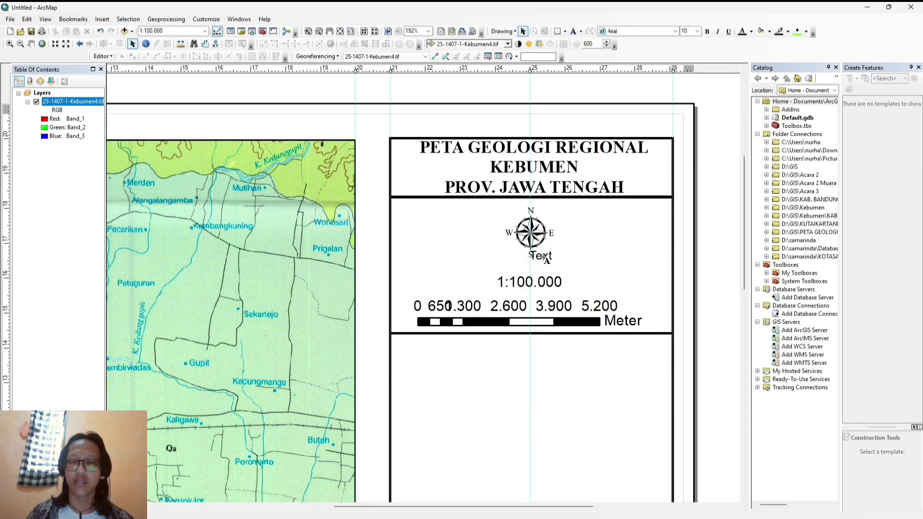
right_click(548, 259)
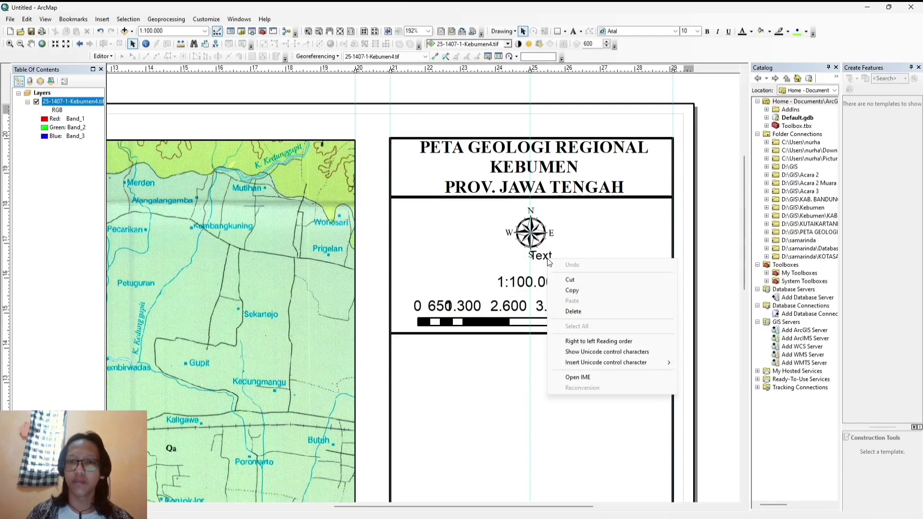
click(539, 274)
click(542, 264)
click(543, 259)
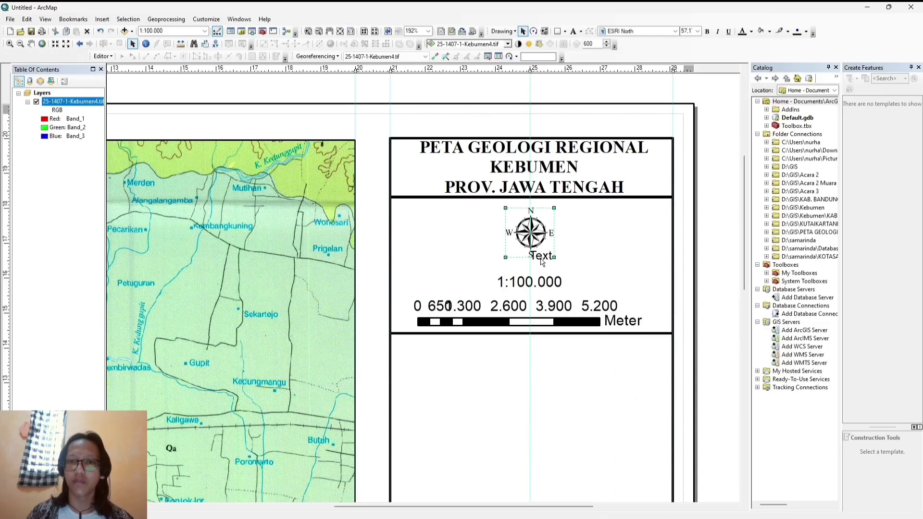
click(544, 263)
drag(544, 254, 537, 265)
double_click(535, 265)
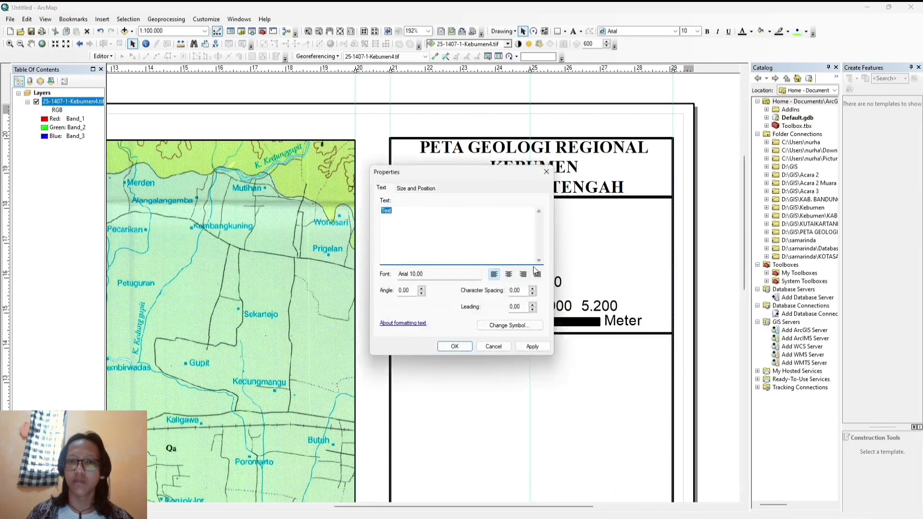
key(BackSpace)
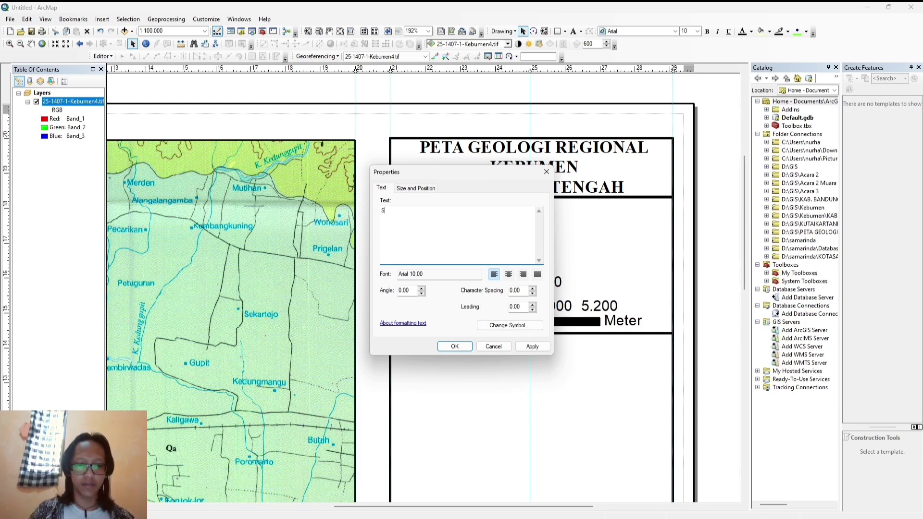
text(SKALA)
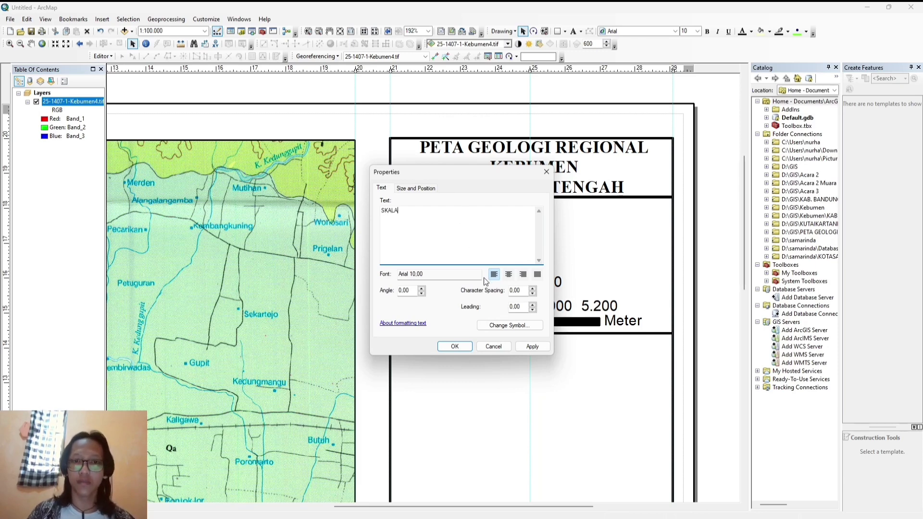
Format the SKALA text as bold Times New Roman, size 9, with centred alignment.
click(524, 325)
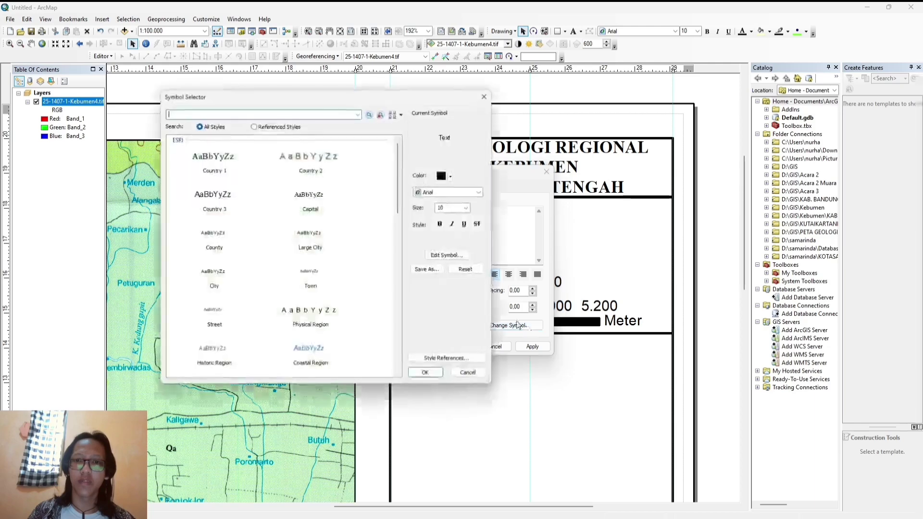
click(472, 193)
key(t)
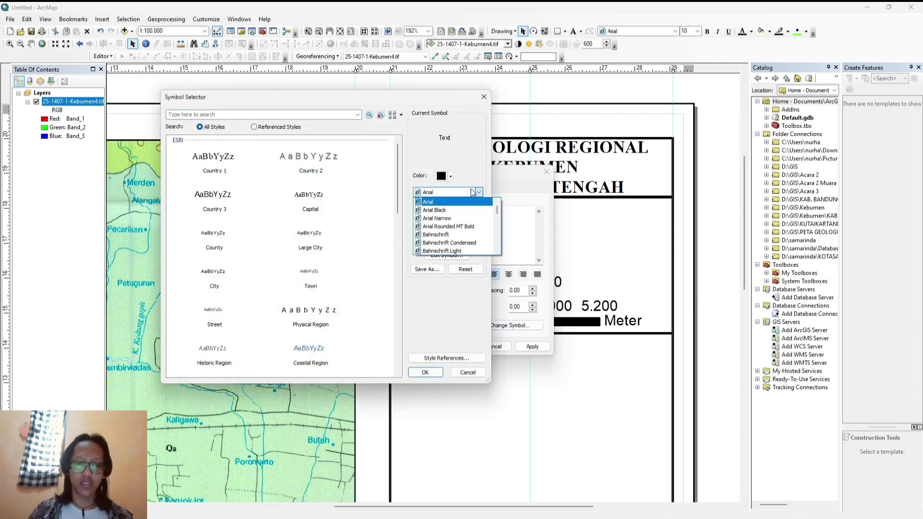
key(i)
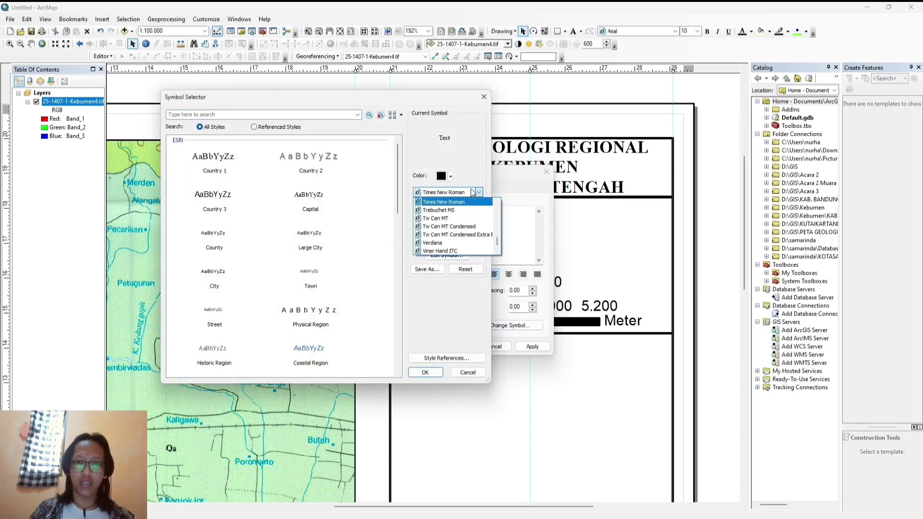
click(446, 204)
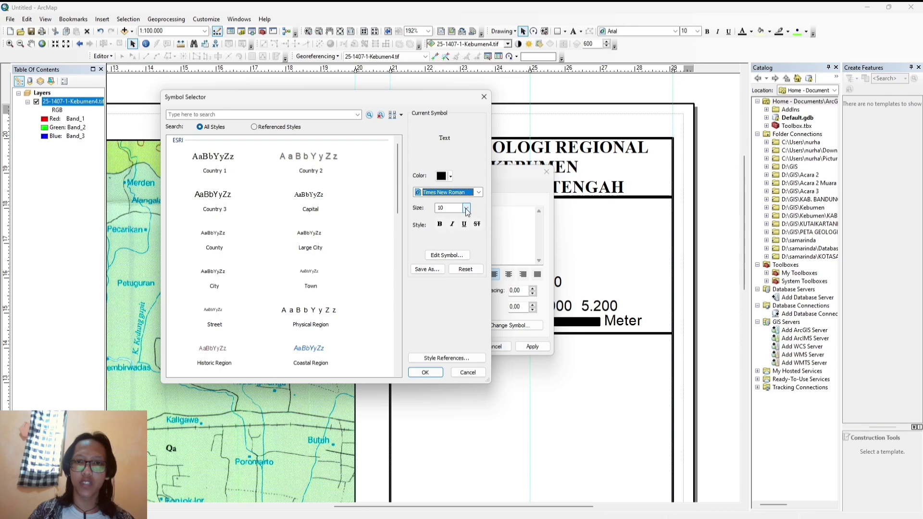
click(466, 208)
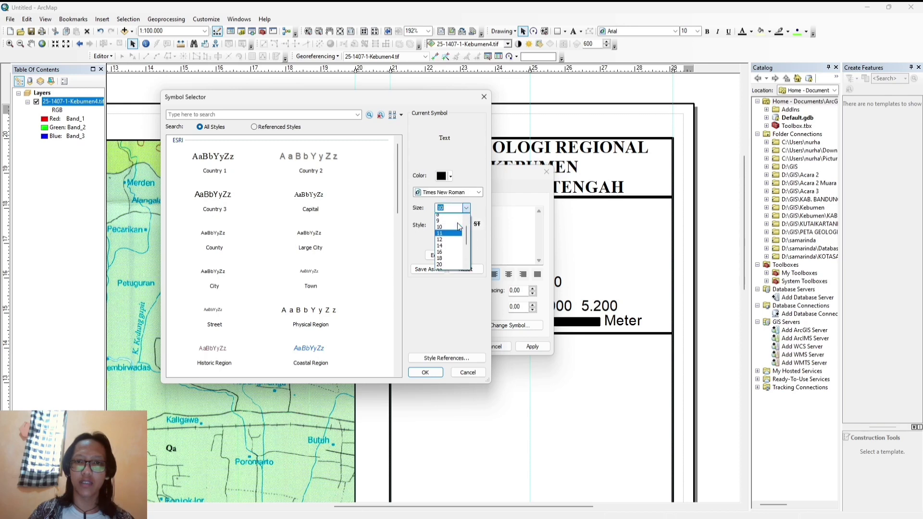
click(457, 234)
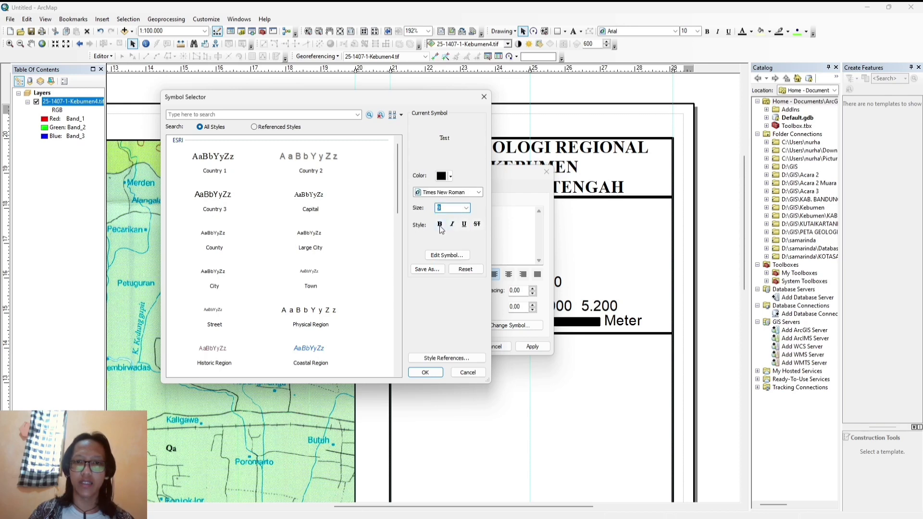
click(440, 224)
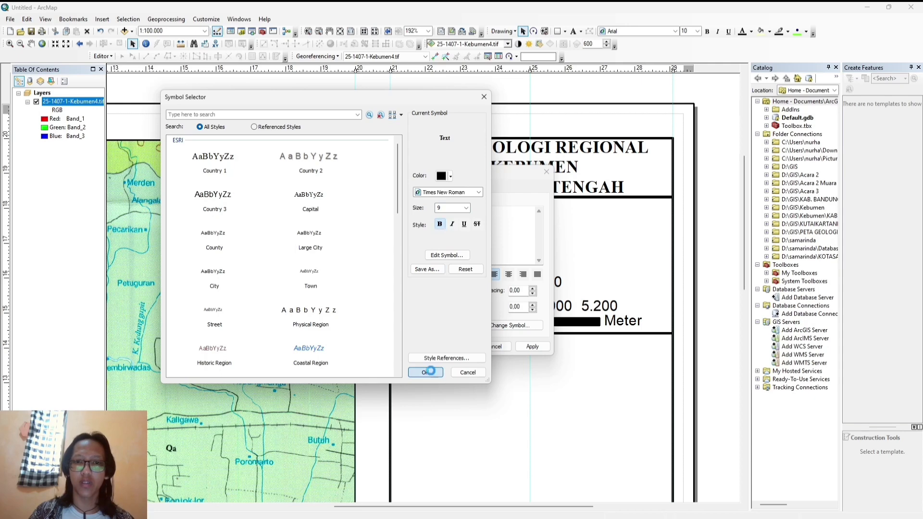
click(425, 373)
click(508, 275)
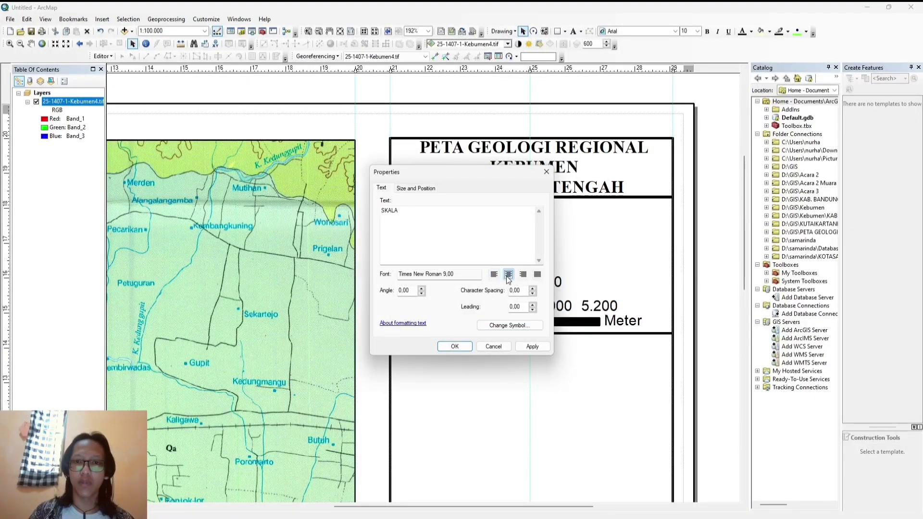
click(469, 346)
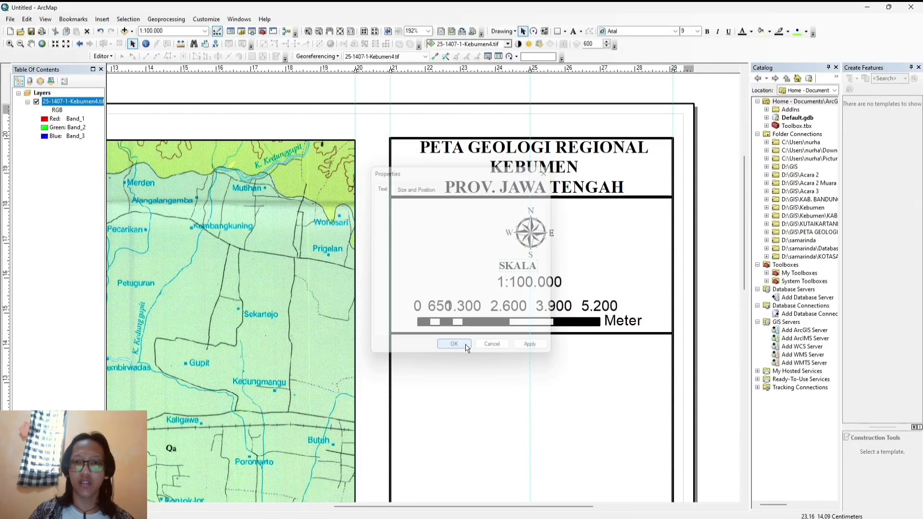
Centre the SKALA label on the vertical guide and move the scale bar up to sit just below the scale text.
drag(522, 267, 537, 269)
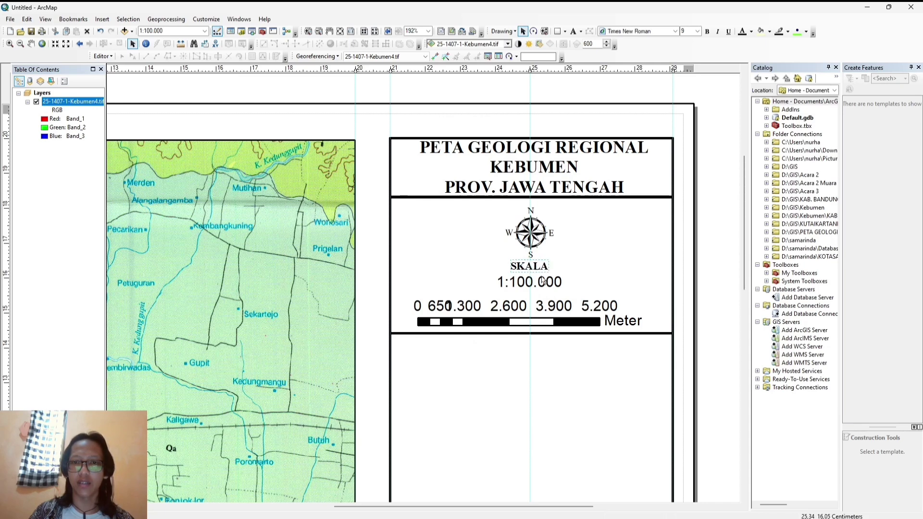
click(543, 284)
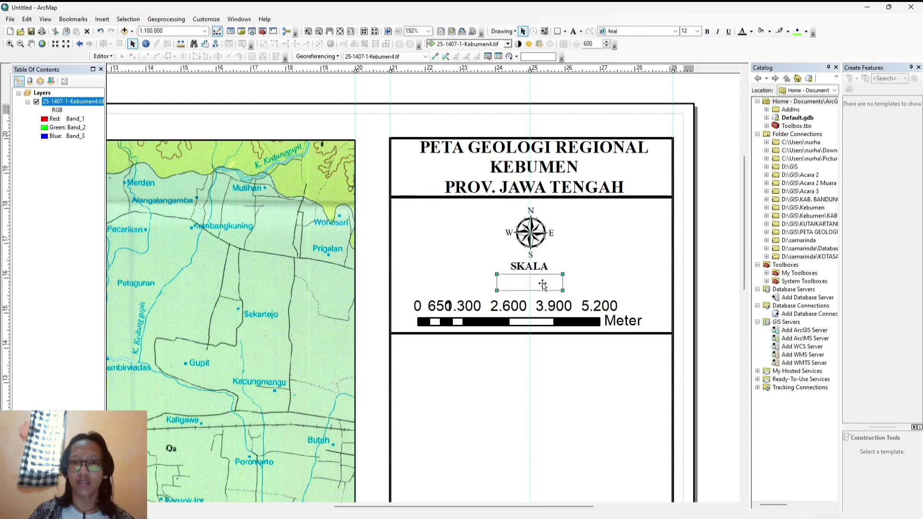
click(538, 312)
click(538, 311)
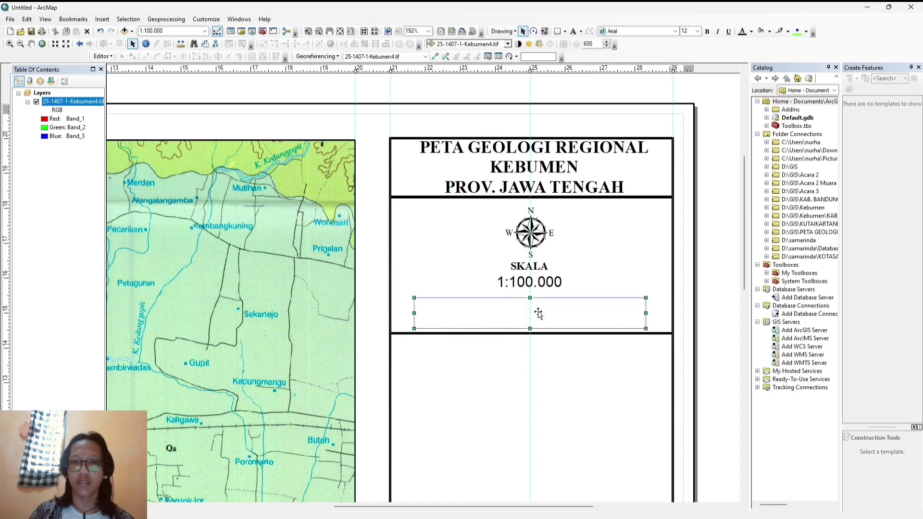
drag(538, 311, 537, 306)
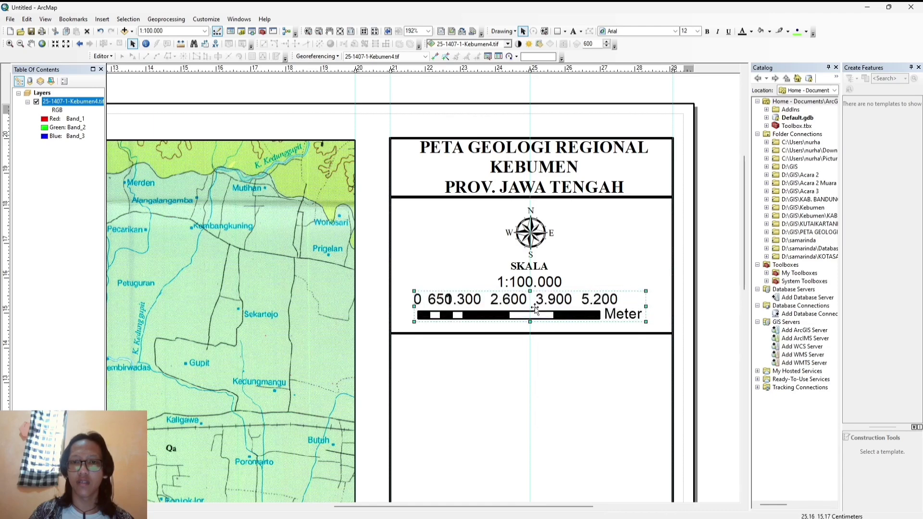
Raise the lower edge of the rectangle around the north arrow and scale bar, making it about 3.6 cm tall.
click(530, 333)
click(530, 334)
drag(531, 334, 531, 325)
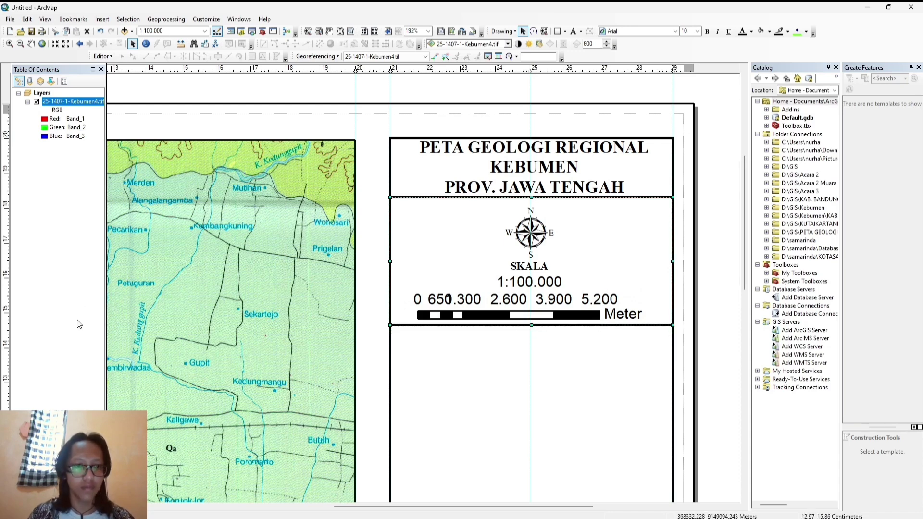
click(7, 313)
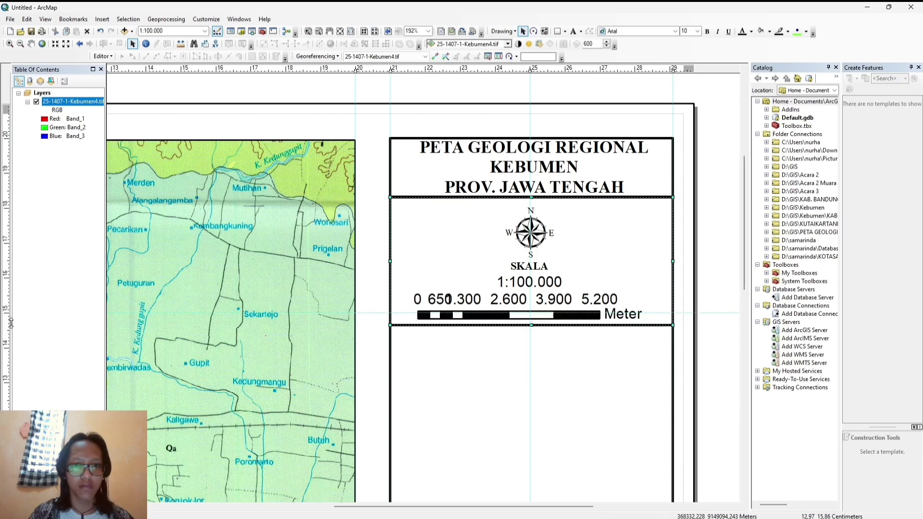
click(11, 323)
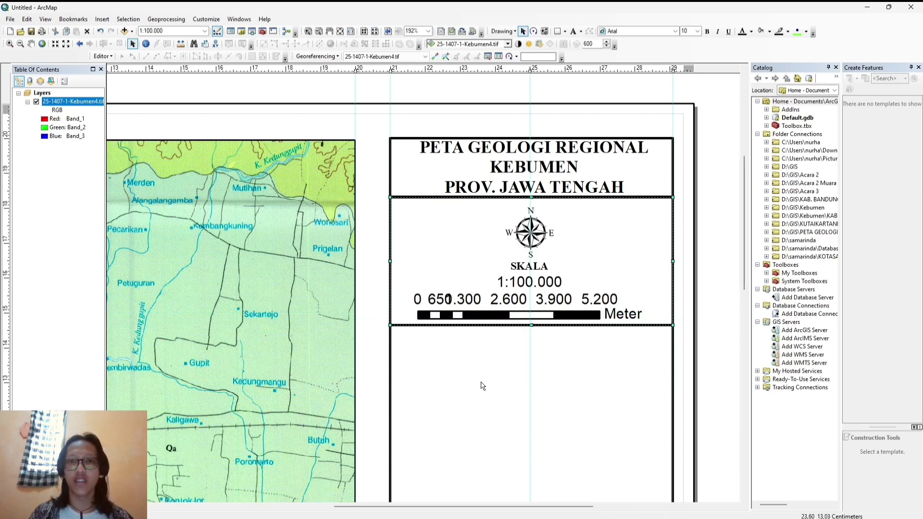
Remove the Lokasi layer from the map and delete Lokasi.shp from the PETA GEOLOGI REGIONAL folder.
scroll(497, 406, up, 2)
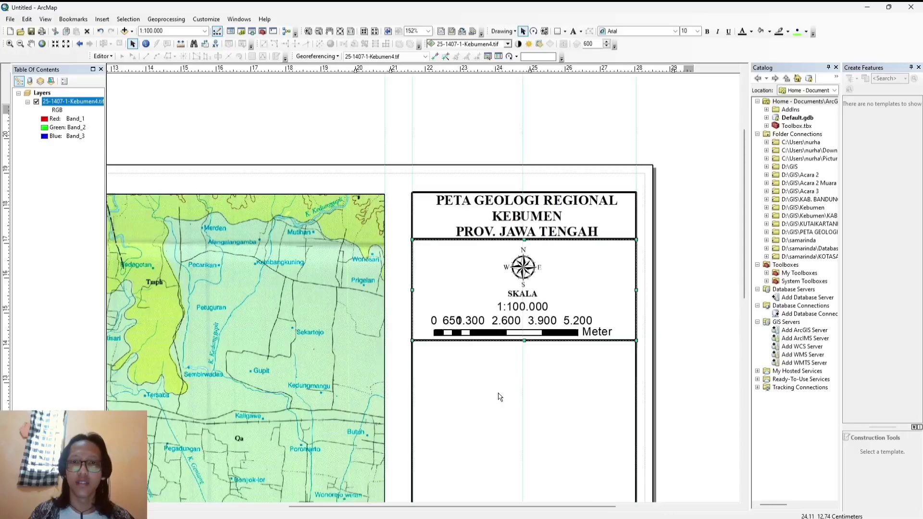
click(31, 44)
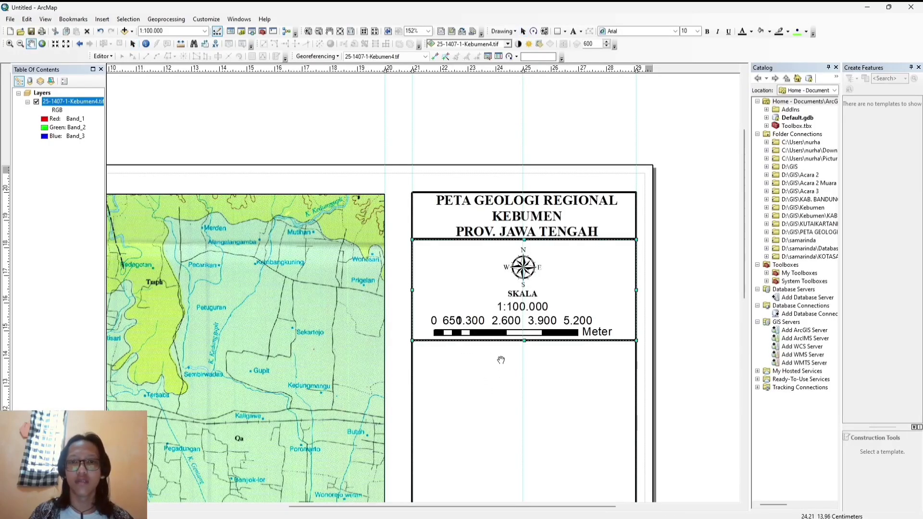
scroll(501, 359, up, 4)
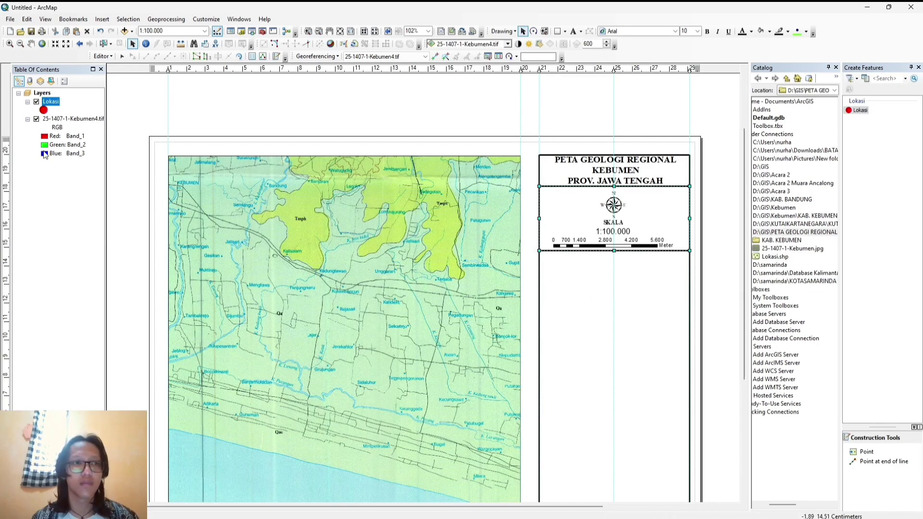
right_click(49, 100)
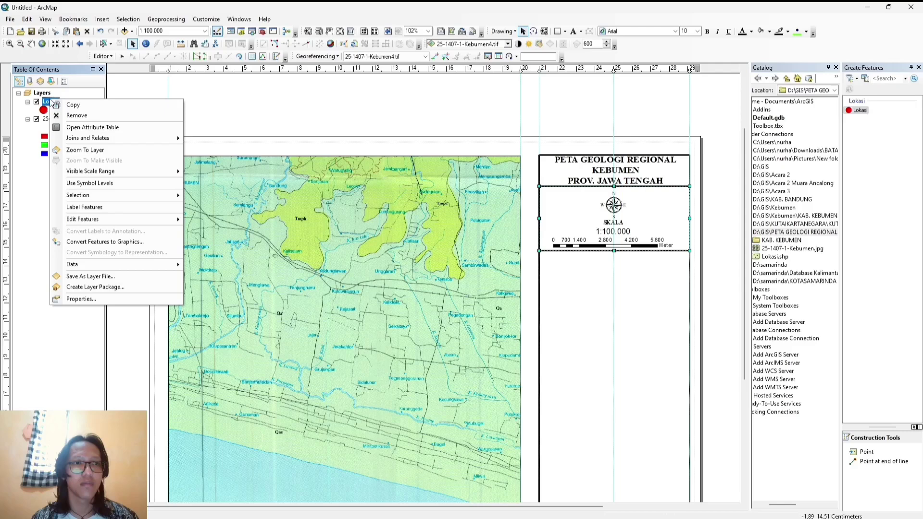
click(71, 117)
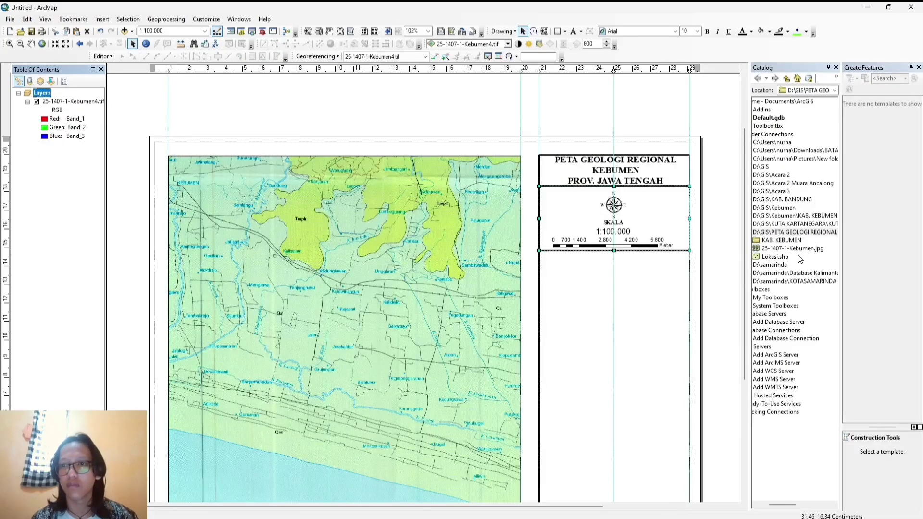
right_click(780, 260)
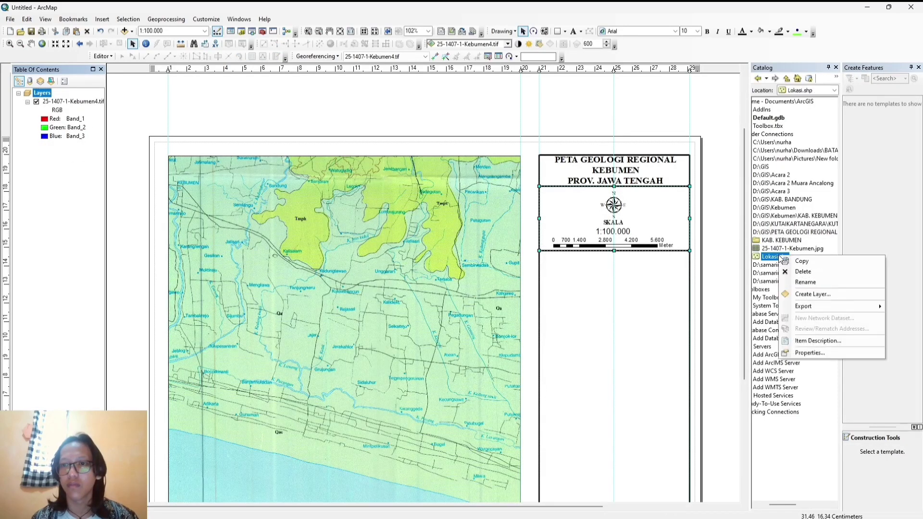
click(811, 273)
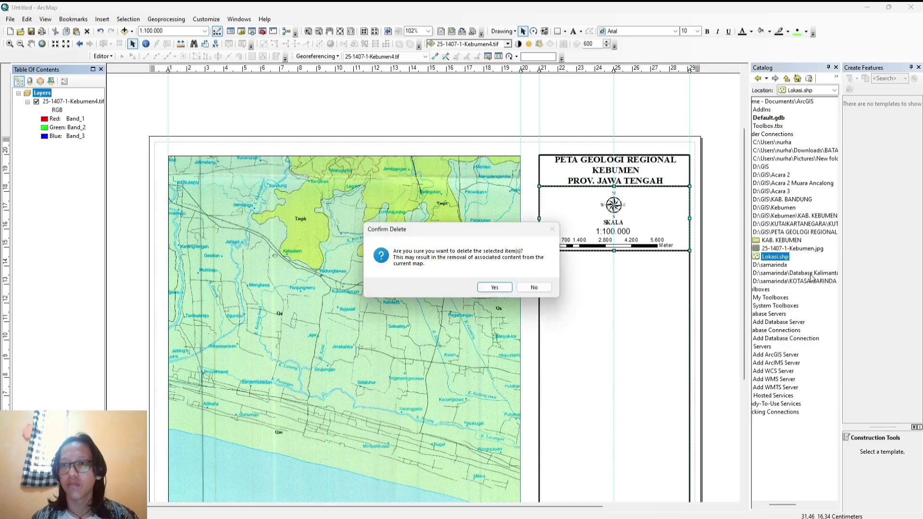
click(495, 288)
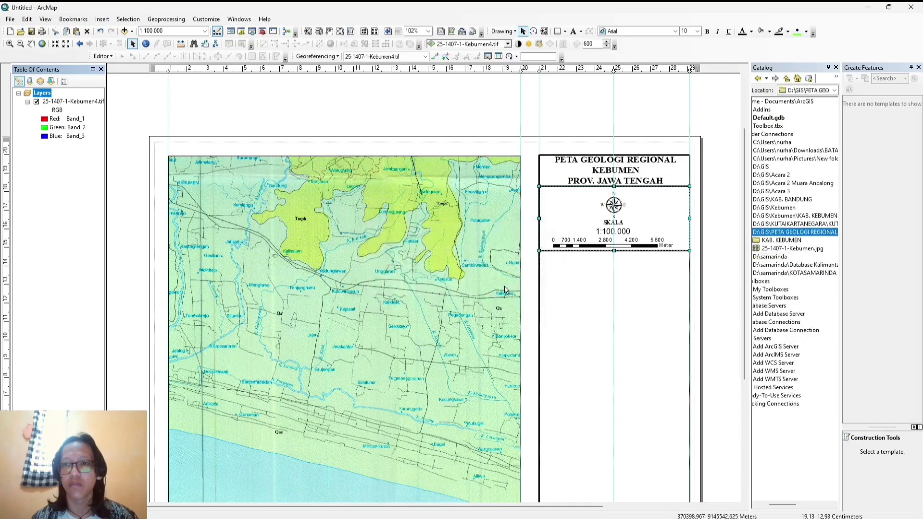
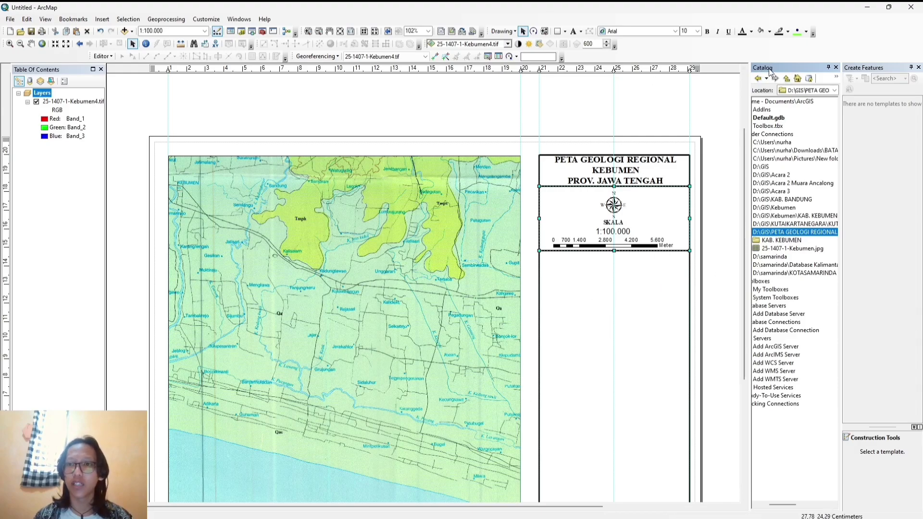
Start a new point shapefile named Lokasi in the PETA GEOLOGI REGIONAL KEBUMEN folder.
right_click(782, 236)
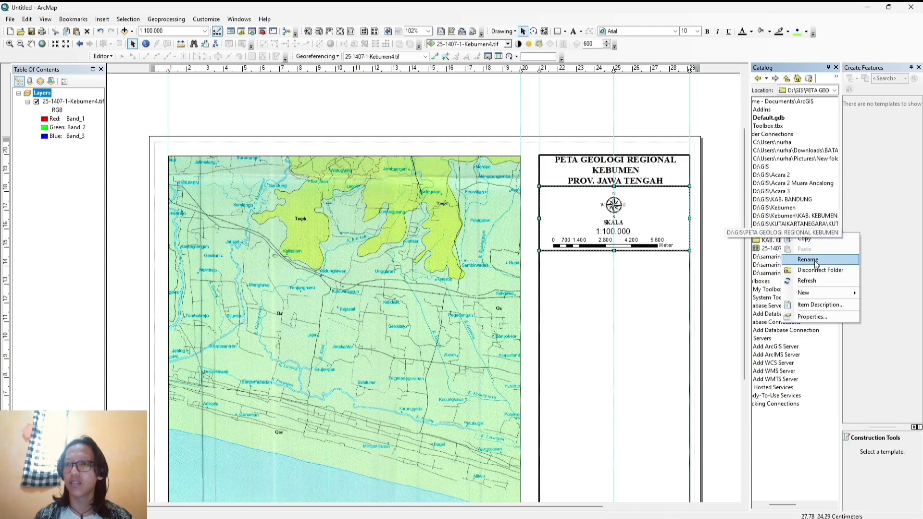
mouse_move(803, 292)
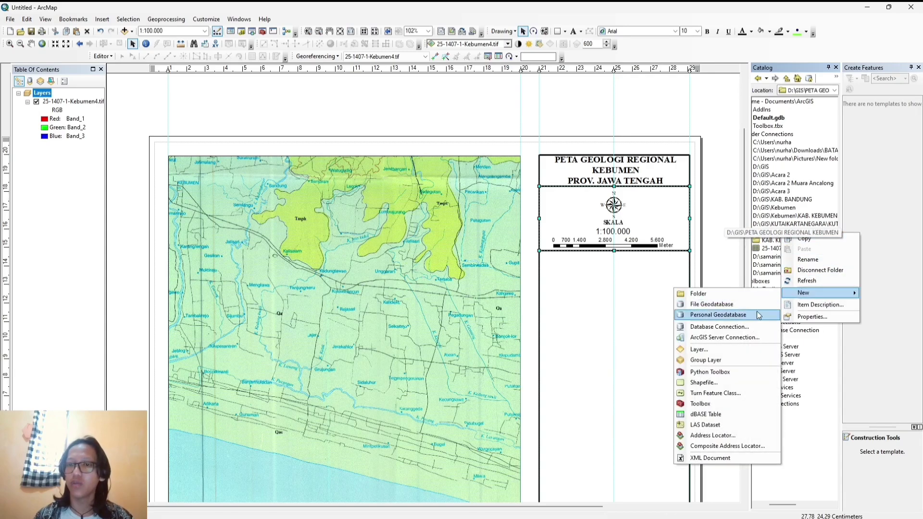
click(734, 383)
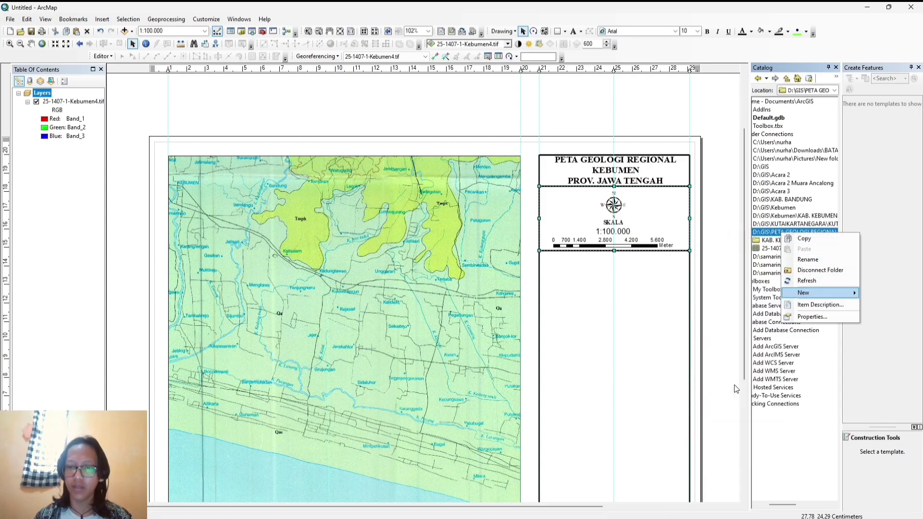
click(486, 182)
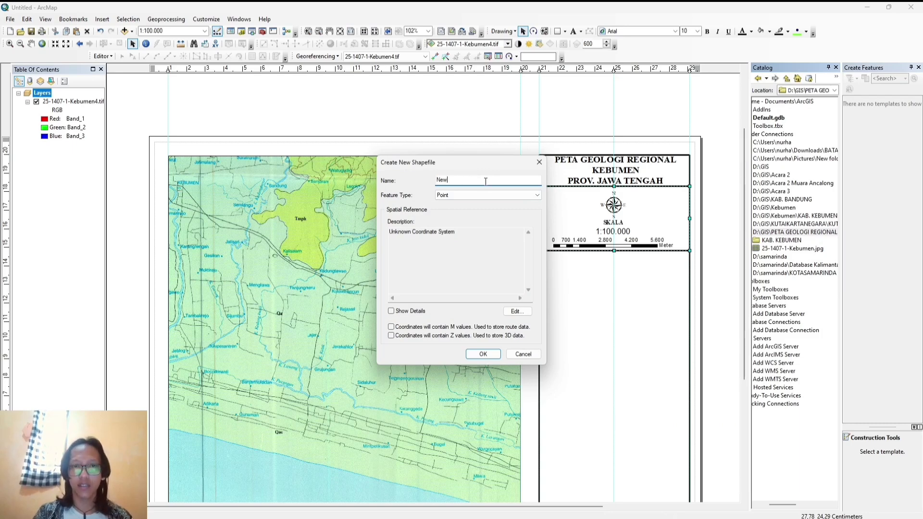
key(BackSpace)
key(BackSpace)
key(BackSpace)
text(Lokasi)
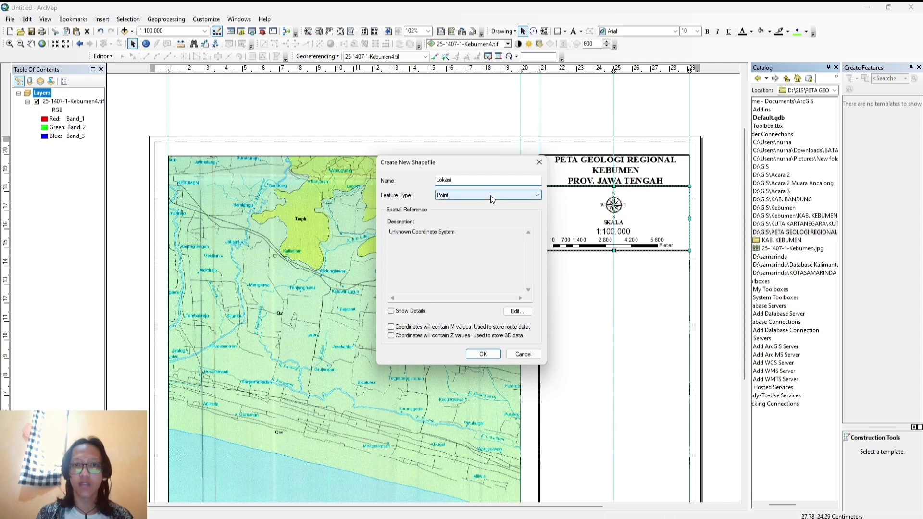
Assign the WGS 1984 UTM Zone 49S coordinate system to the new shapefile and create it.
click(517, 312)
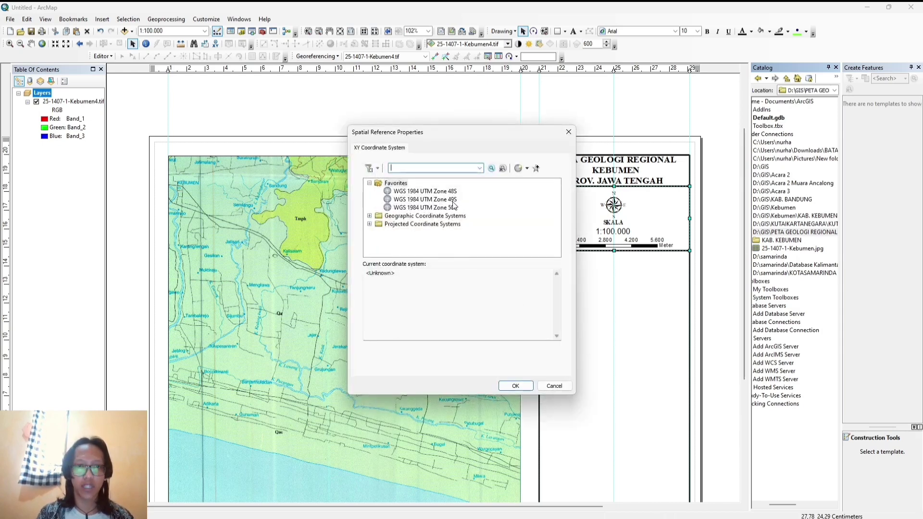
click(451, 200)
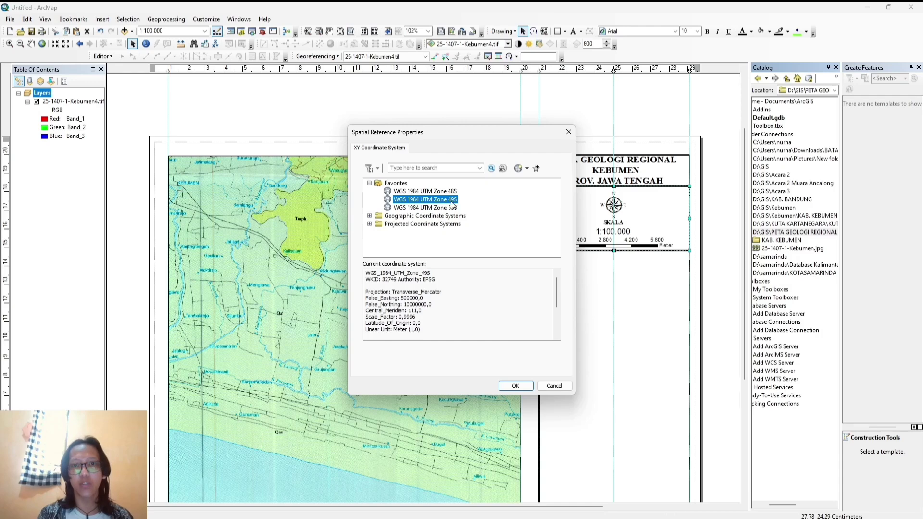
click(514, 389)
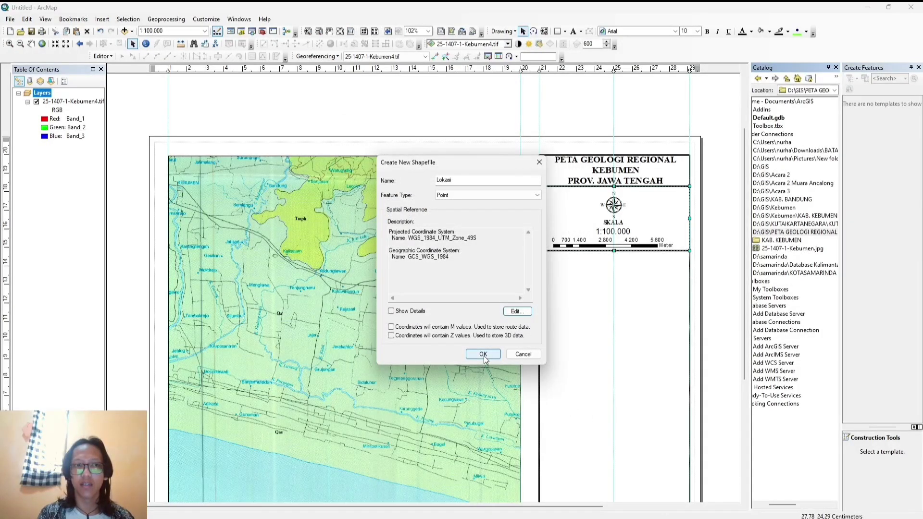
click(484, 355)
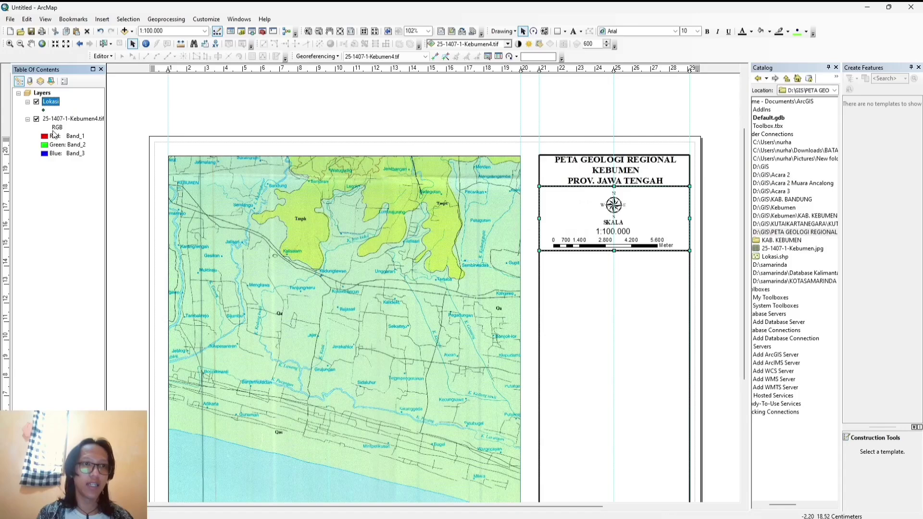
Change the Lokasi layer's point symbol to Circle 2 with a red fill.
click(44, 111)
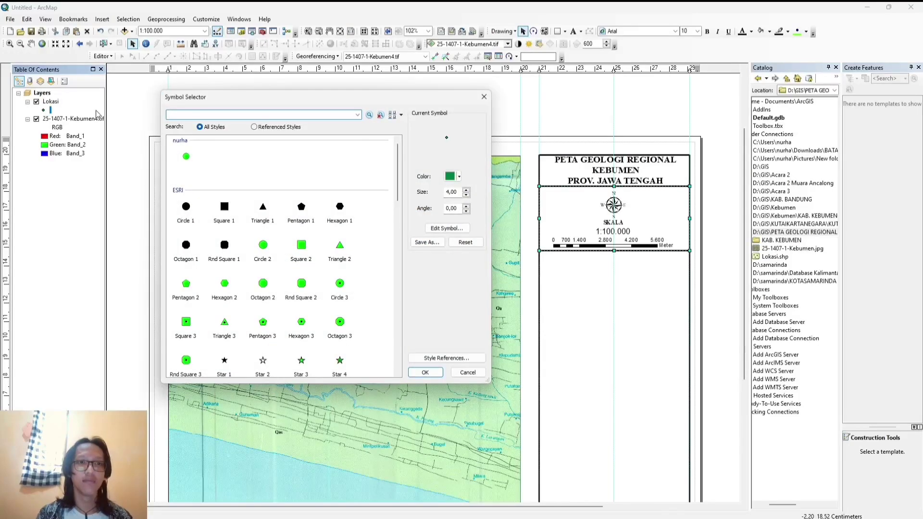
click(263, 247)
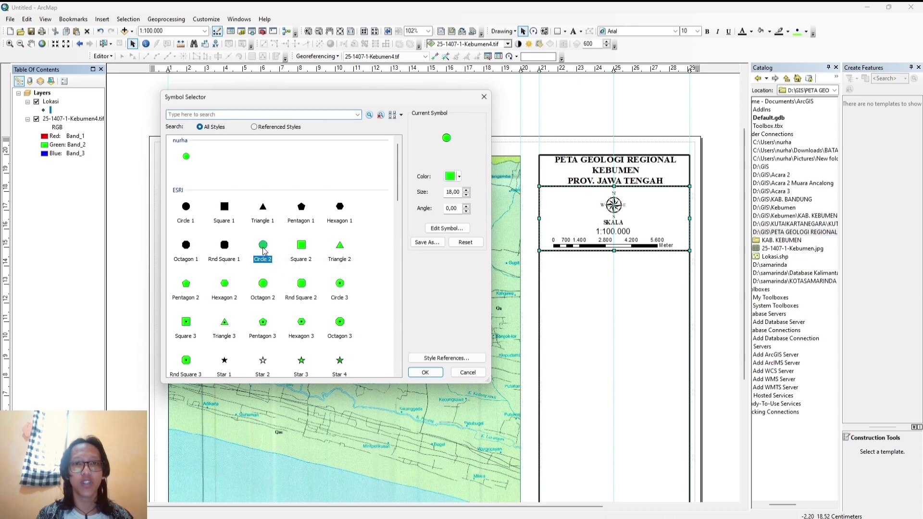
click(459, 177)
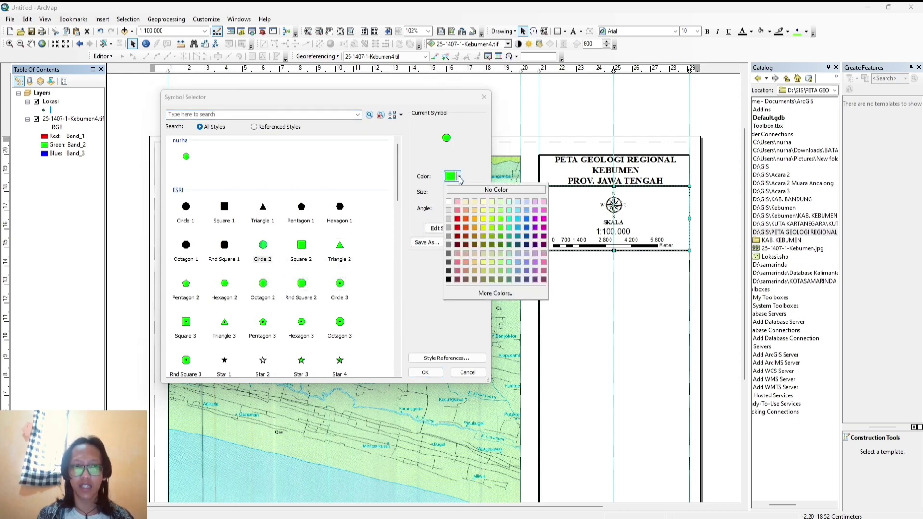
click(456, 229)
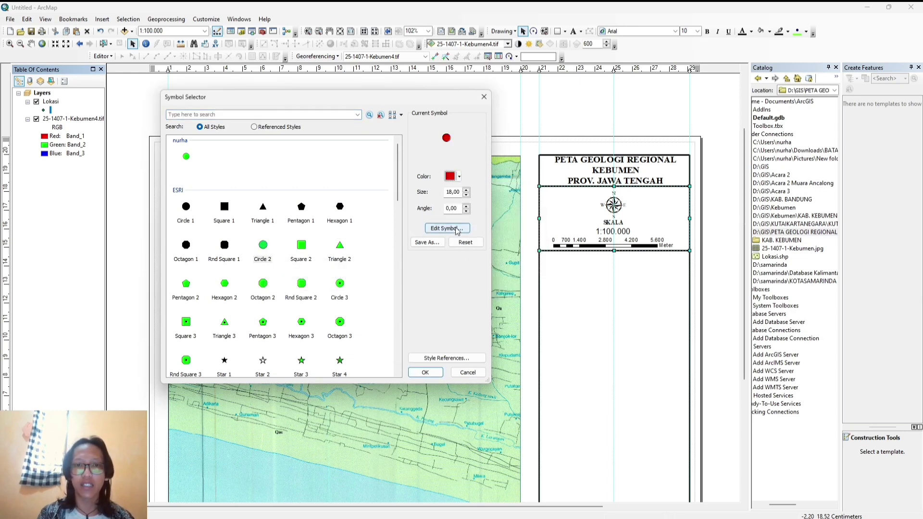
click(425, 373)
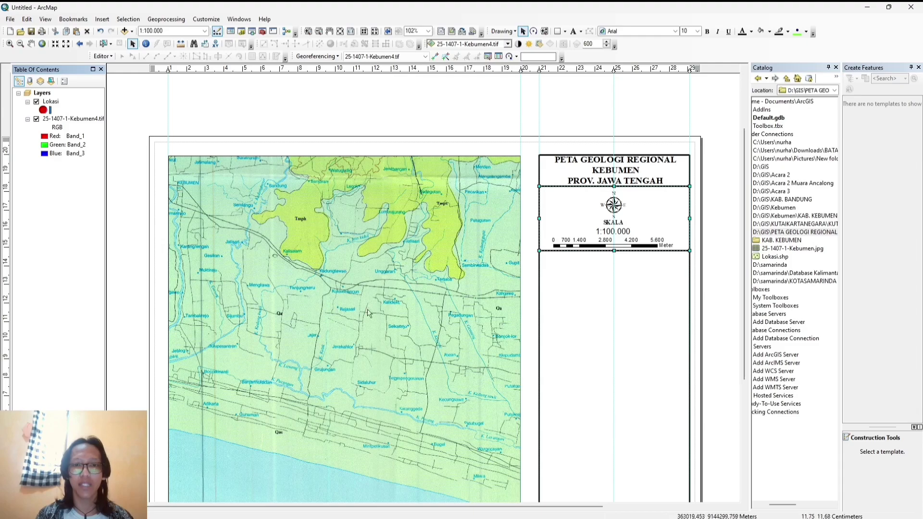
Switch to Google Earth Pro and discard the untitled placemark that is still open.
mouse_move(598, 514)
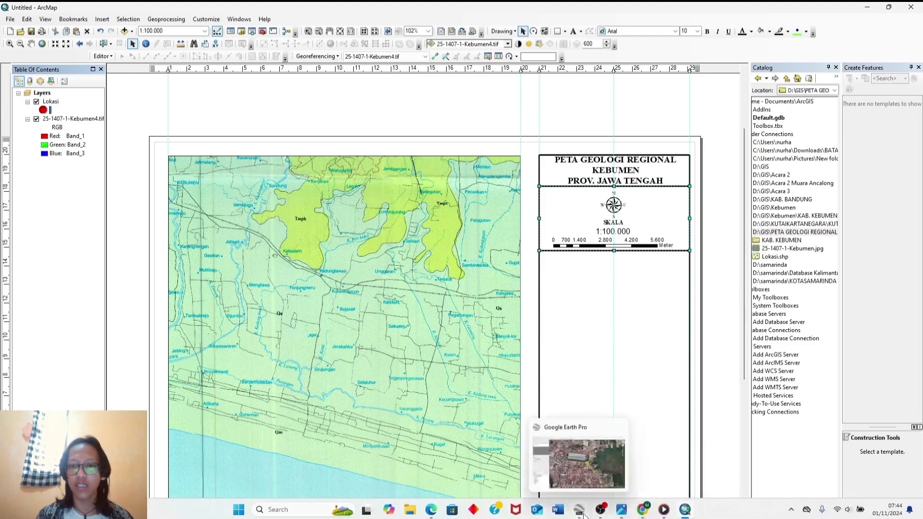
click(576, 475)
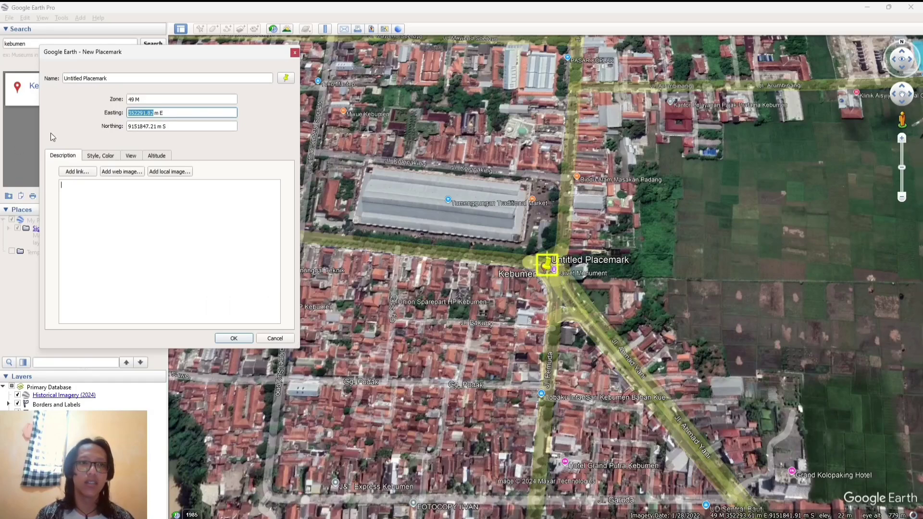
click(180, 114)
click(294, 53)
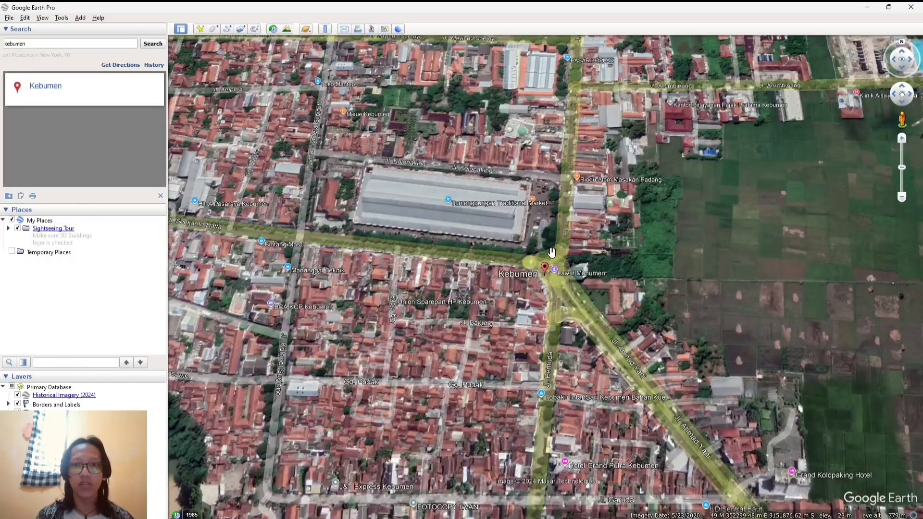
Add a new placemark at the Kebumen marker, copy its easting without the unit, and return to ArcMap.
click(200, 29)
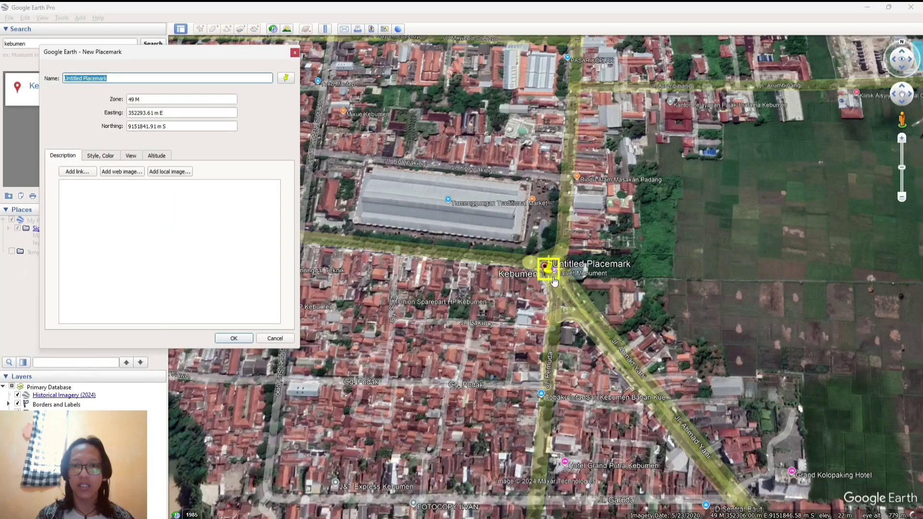
double_click(151, 113)
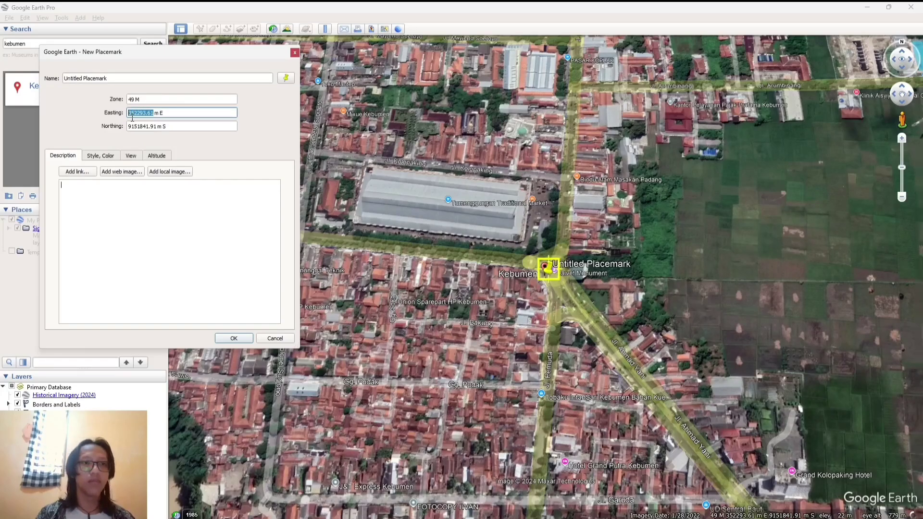
mouse_move(600, 511)
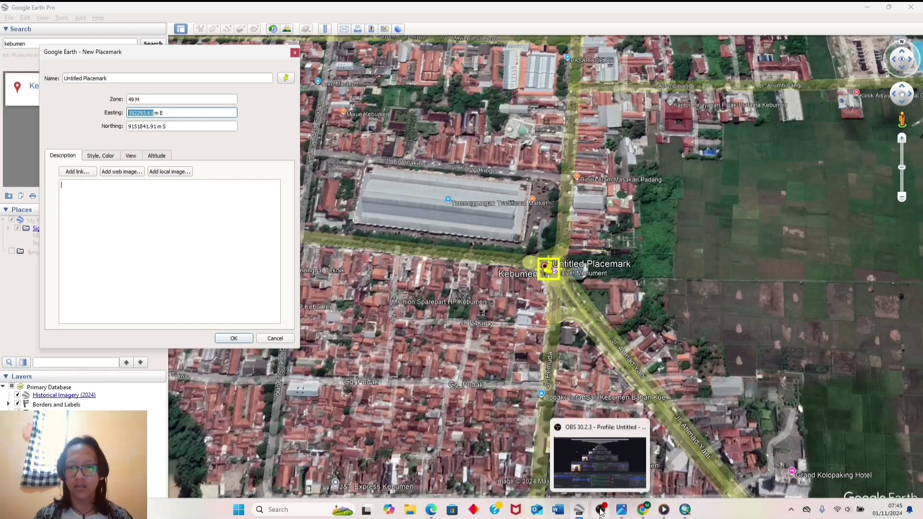
mouse_move(685, 509)
click(691, 468)
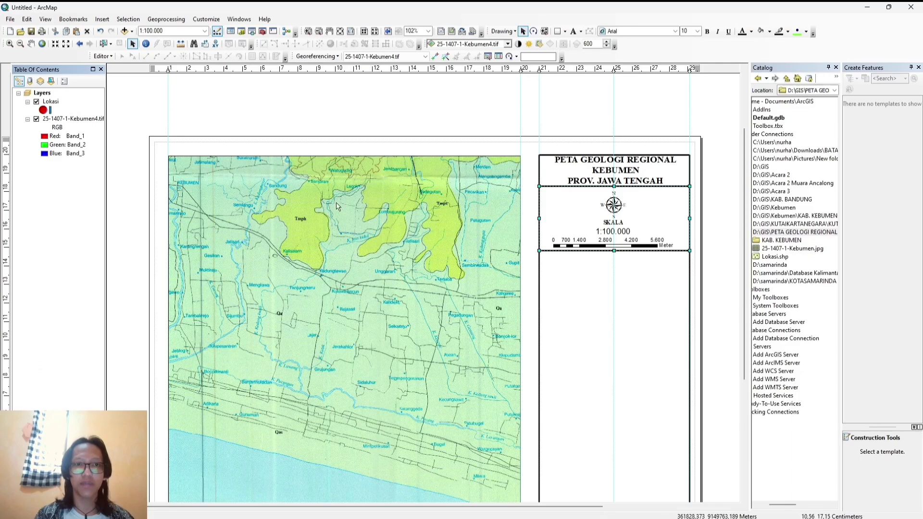
right_click(52, 103)
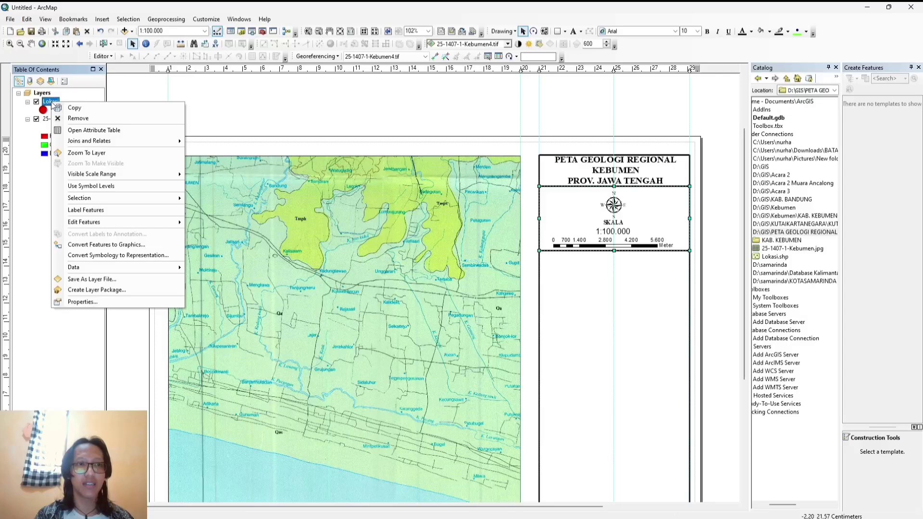
click(120, 212)
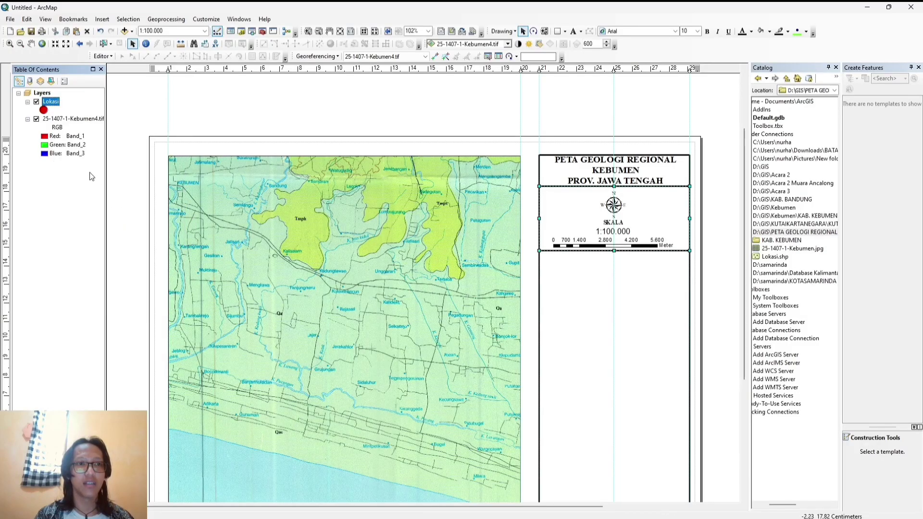
right_click(53, 102)
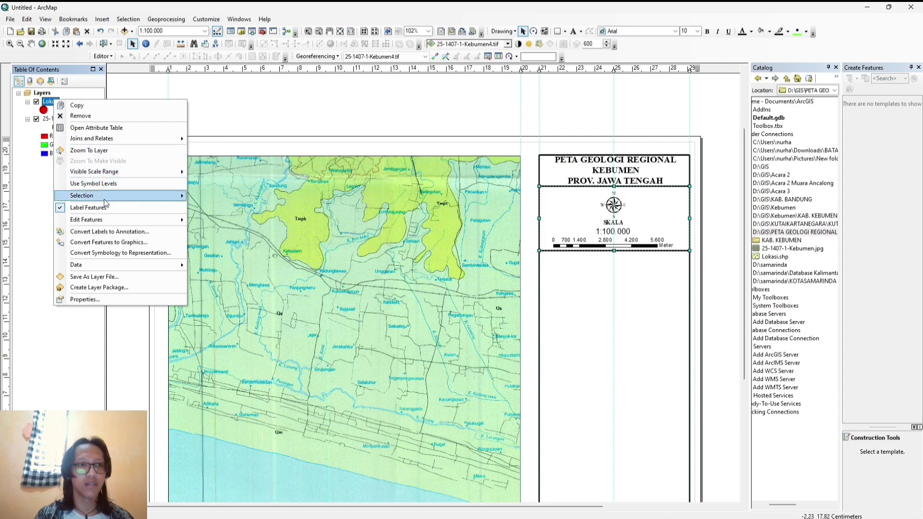
click(66, 208)
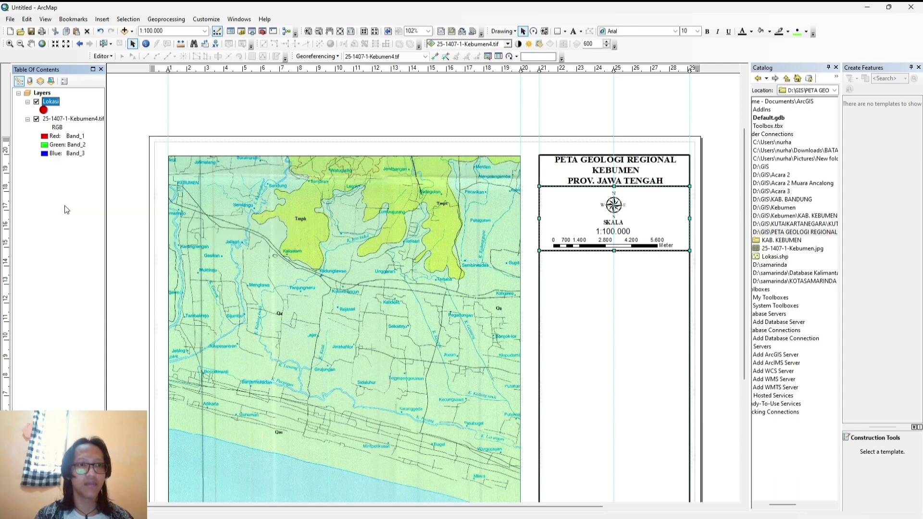
right_click(40, 93)
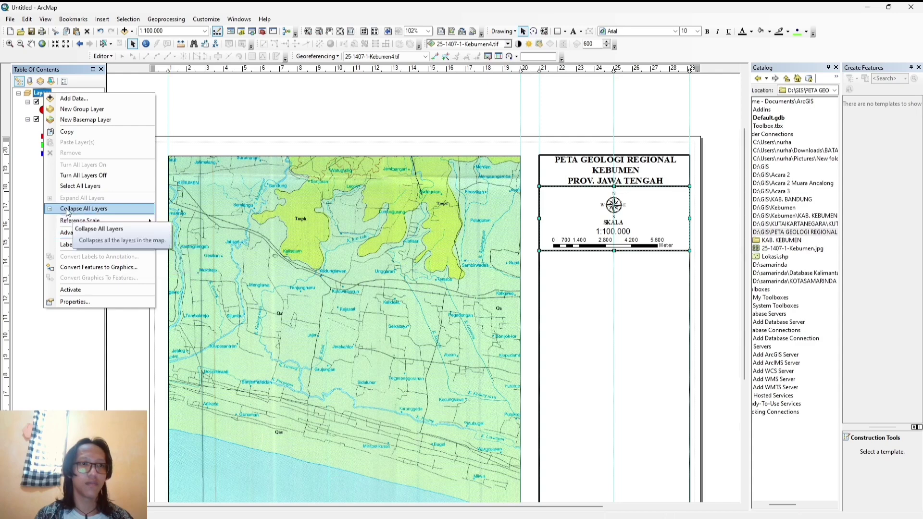
click(31, 200)
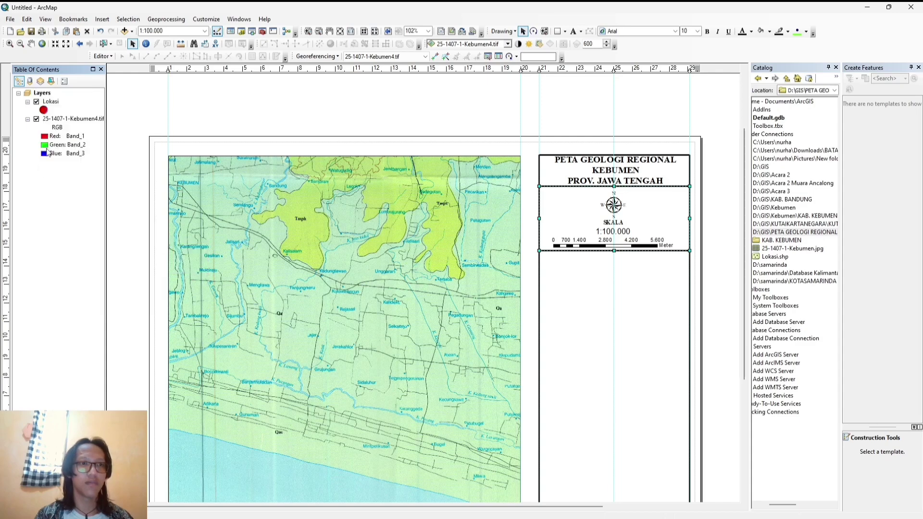
Start an edit session on the Lokasi layer and choose its point template for creating features.
click(52, 104)
right_click(52, 104)
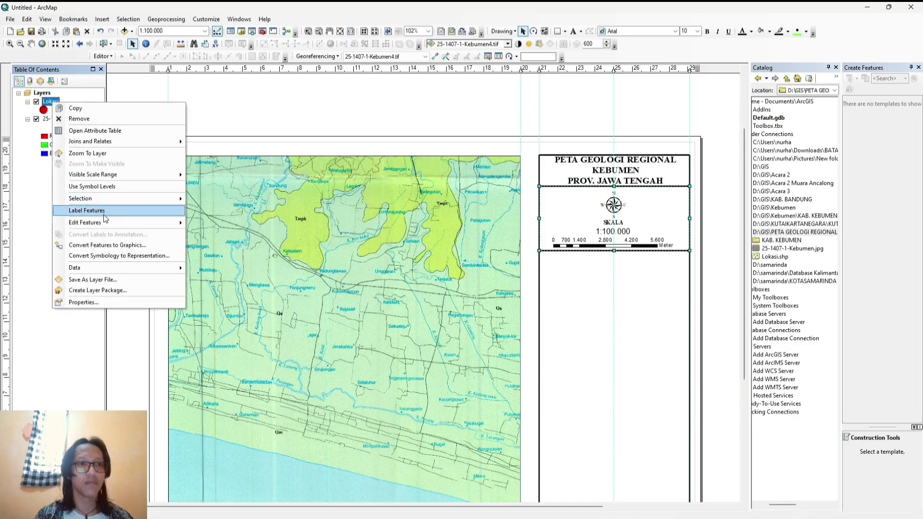
mouse_move(109, 224)
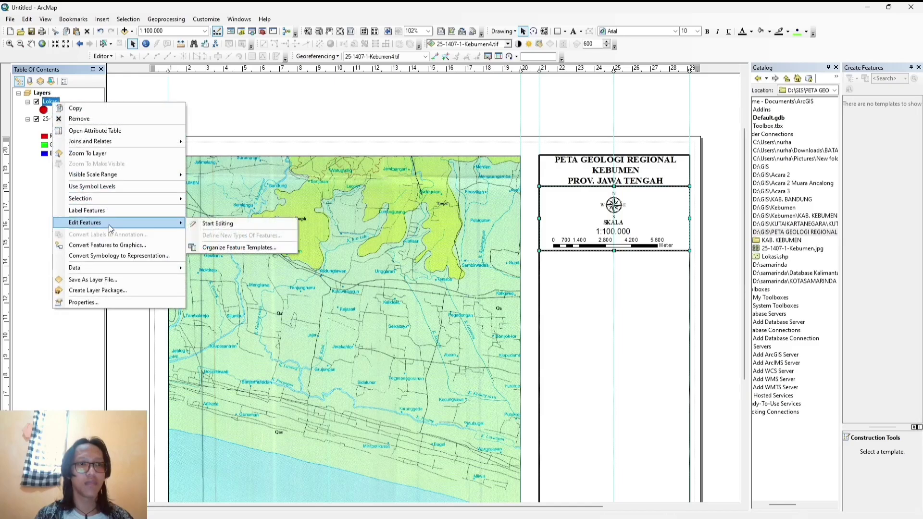
click(218, 223)
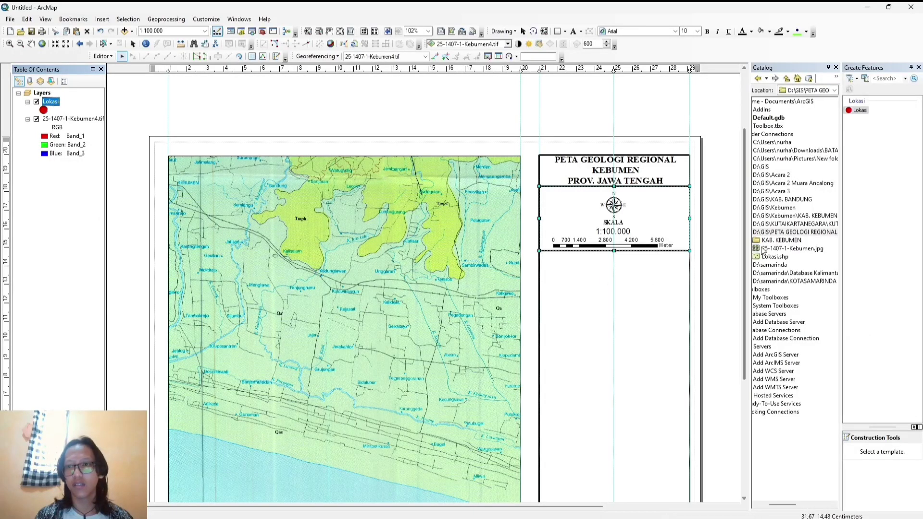
click(860, 111)
click(863, 112)
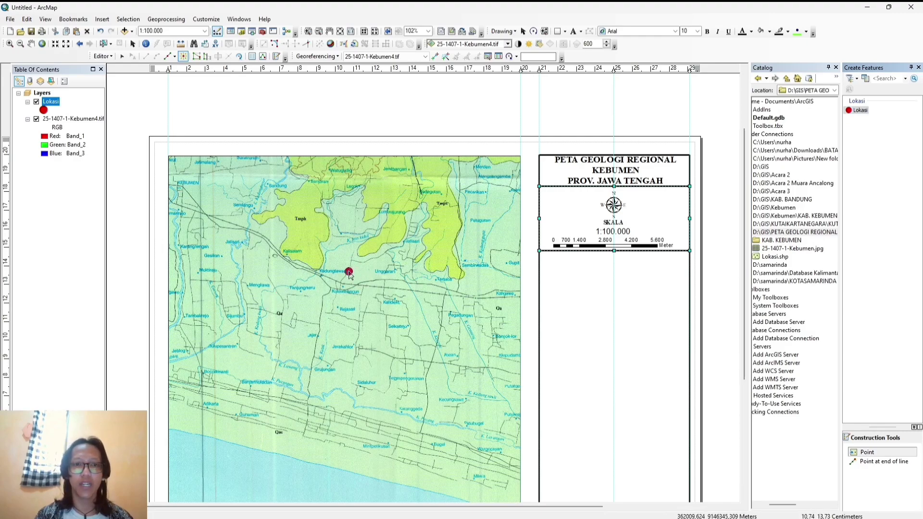
Open absolute coordinate entry for the new Lokasi point and set X to 352293,61.
right_click(320, 233)
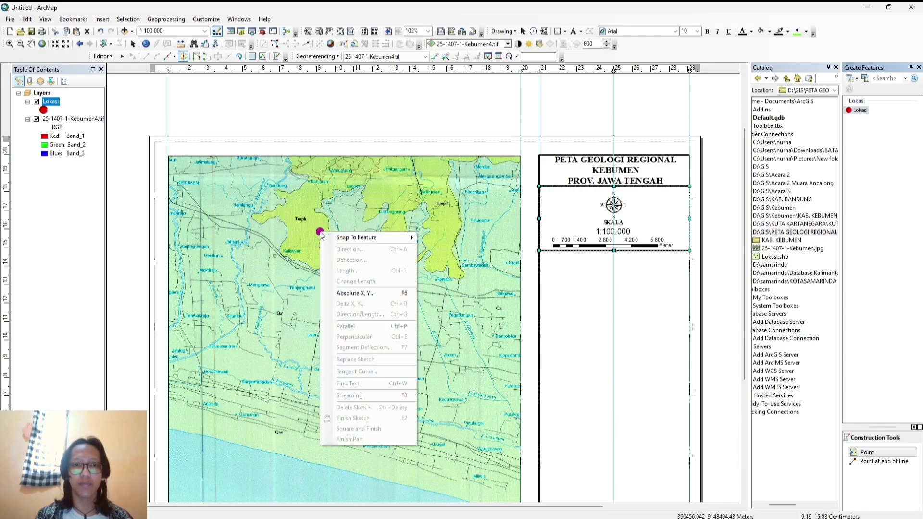
click(360, 294)
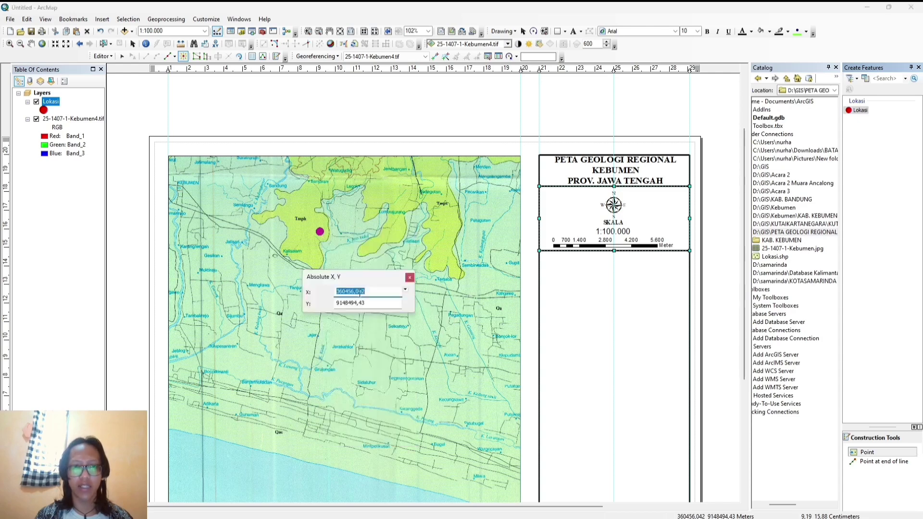
key(BackSpace)
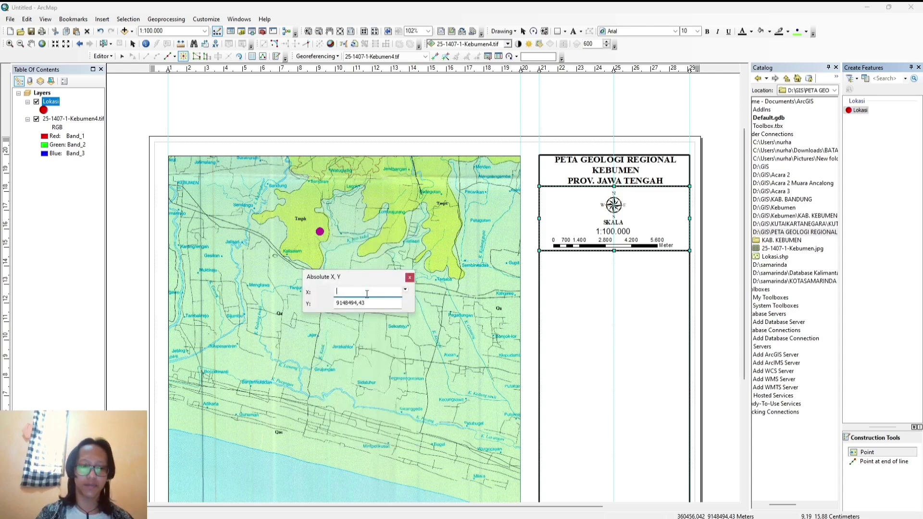
text(352293.61)
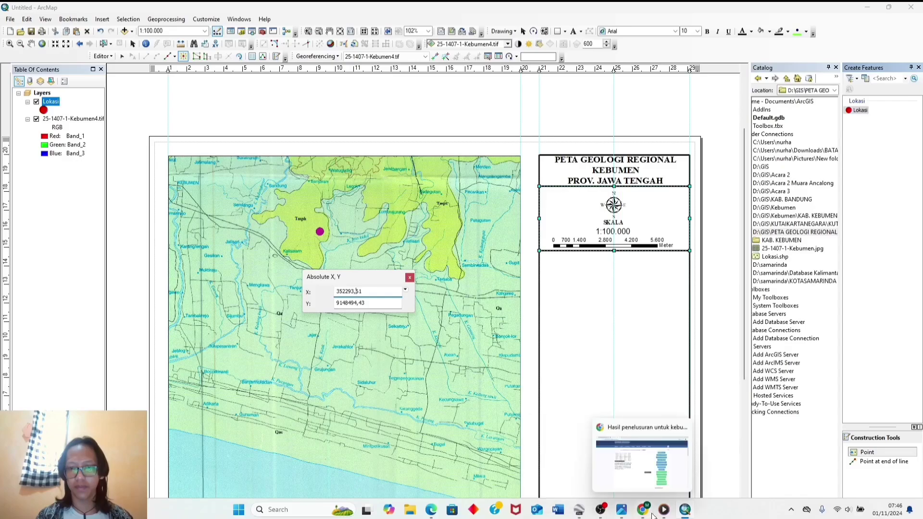
Switch to Google Earth Pro, copy the untitled placemark's northing without the unit, and return to ArcMap.
mouse_move(579, 510)
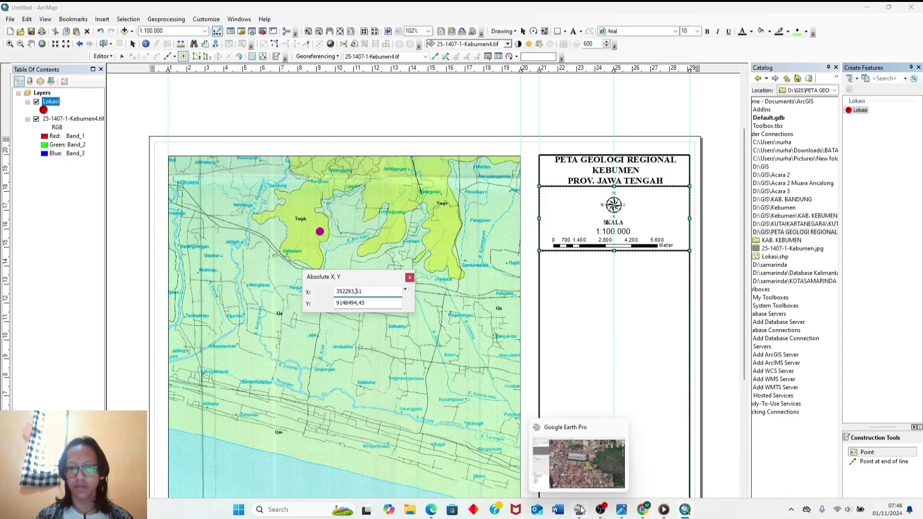
click(575, 470)
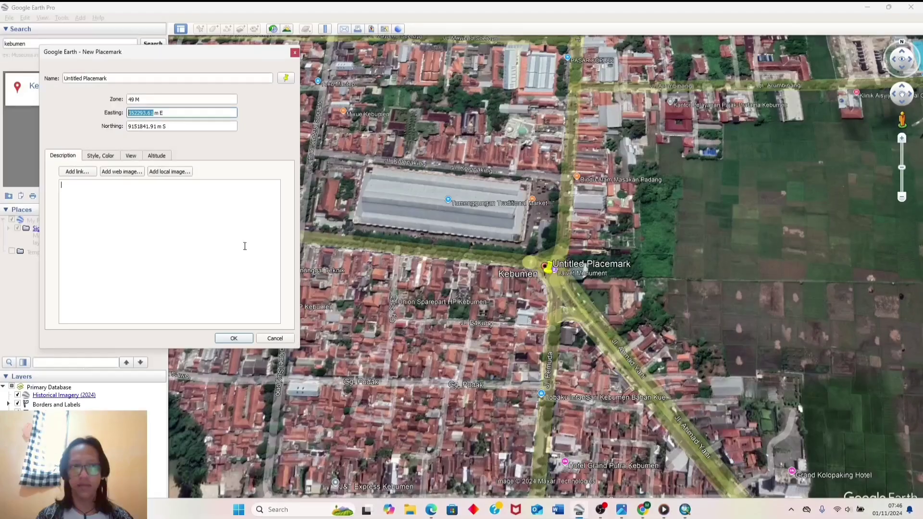
click(158, 126)
mouse_move(150, 127)
mouse_down()
mouse_move(136, 126)
mouse_move(159, 127)
mouse_up()
key(ctrl+c)
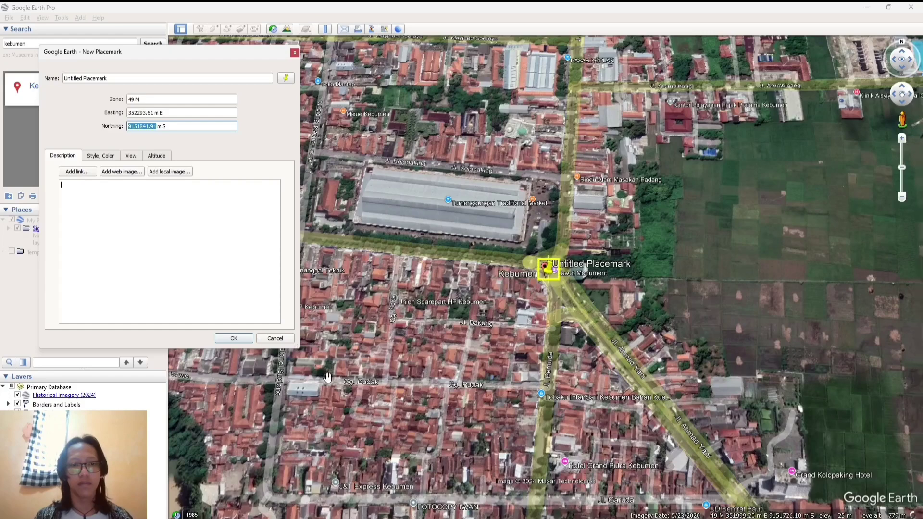
mouse_move(649, 518)
mouse_move(685, 509)
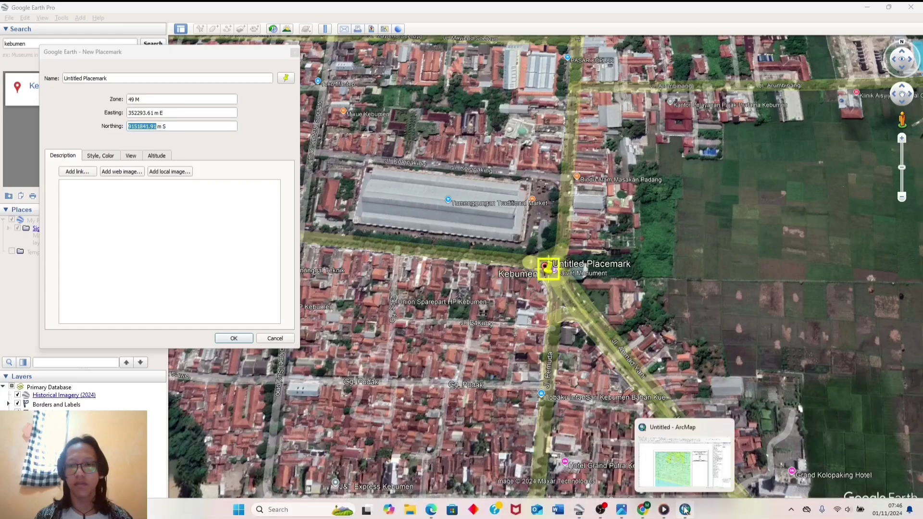
click(683, 473)
Set the absolute Y coordinate to 9151841,91 and place the Lokasi point.
click(377, 303)
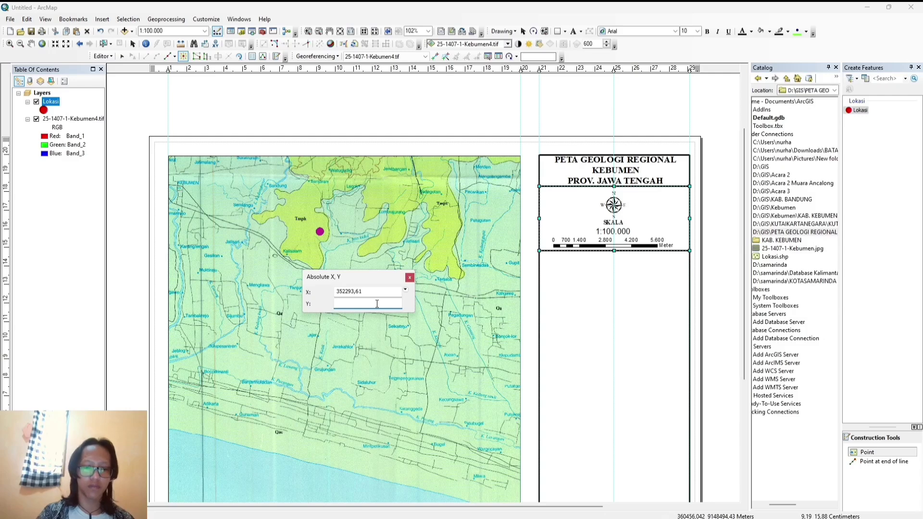
key(ctrl+v)
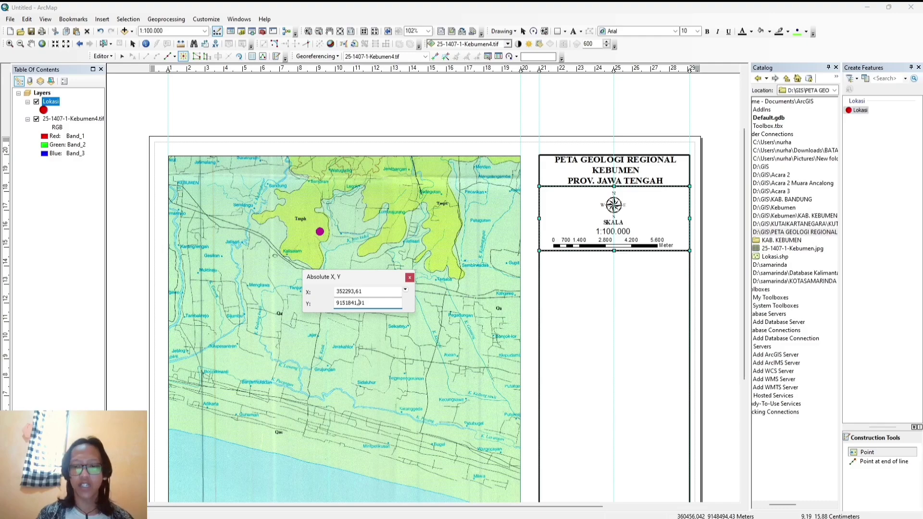
key(Return)
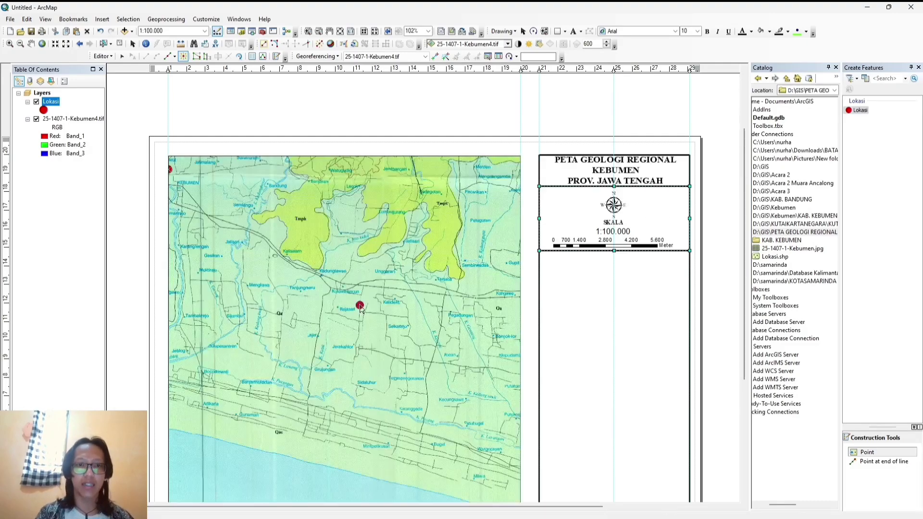
Stop editing the Lokasi layer and save the edits.
drag(360, 307, 179, 158)
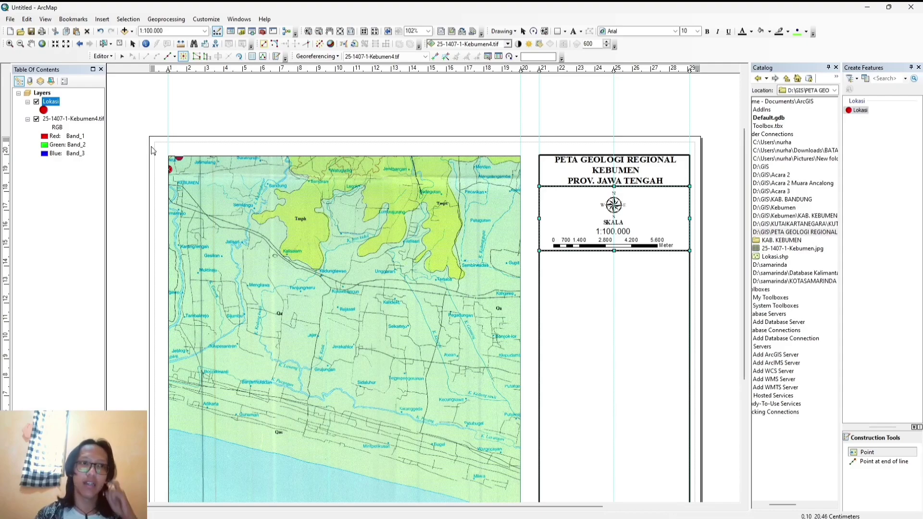
click(112, 57)
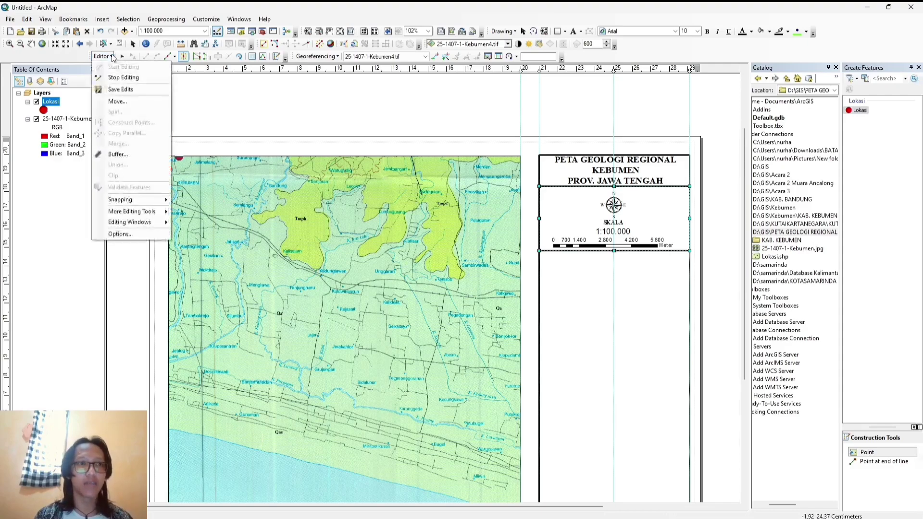
click(115, 78)
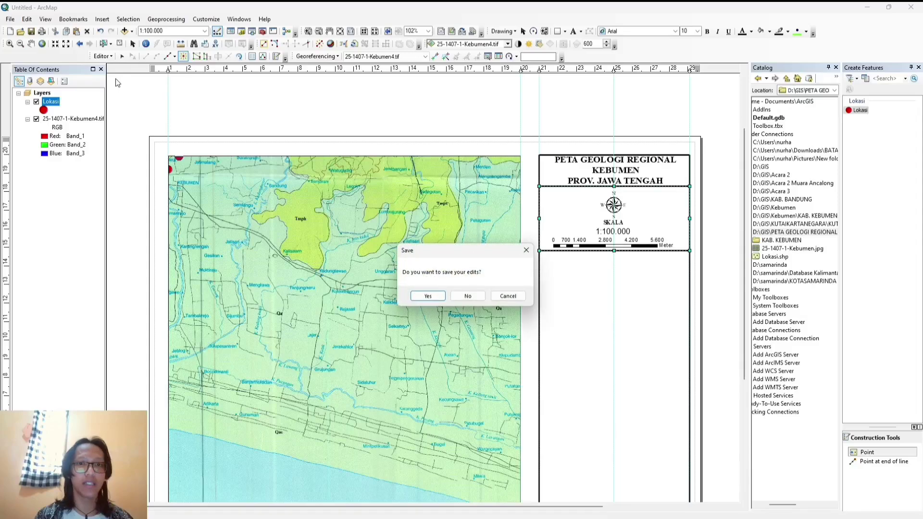
click(436, 296)
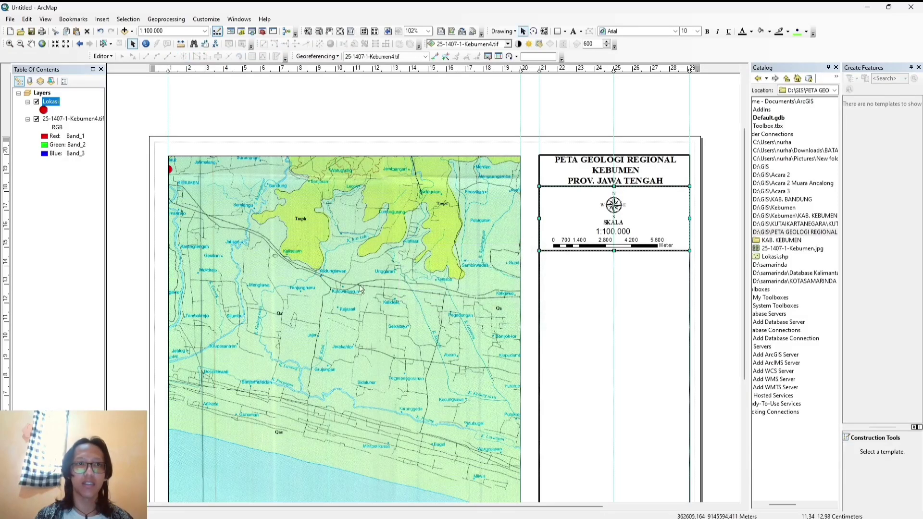
Reposition the map within its data frame to bring the Lokasi point near the middle.
click(31, 44)
drag(237, 200, 369, 245)
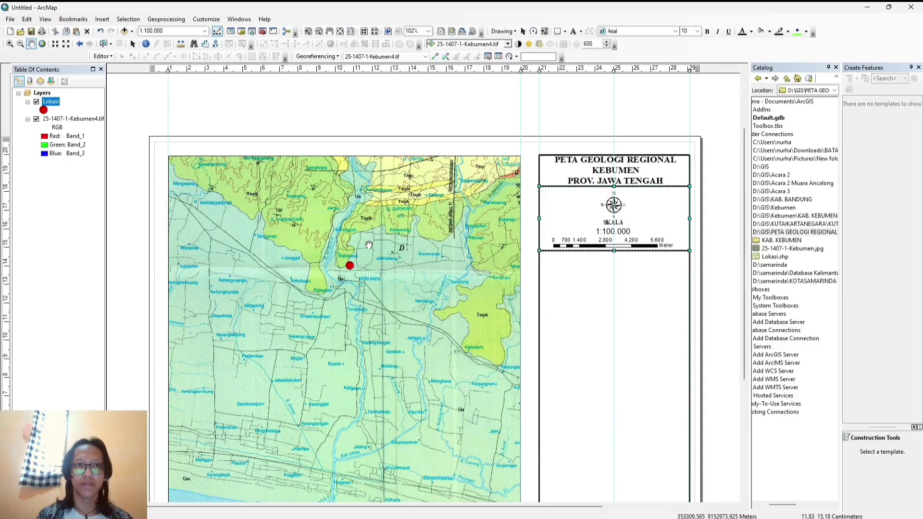
drag(412, 259, 408, 266)
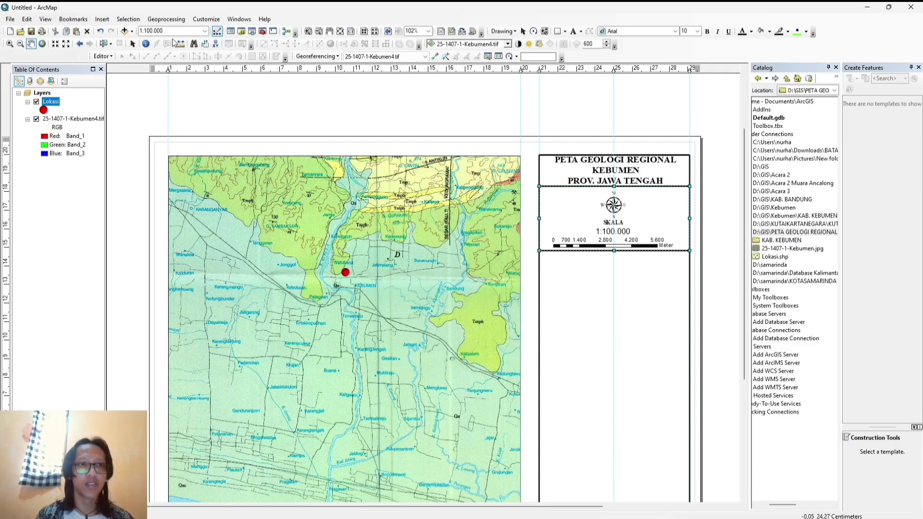
Try the map at a scale of 1:24.000, and set it back to 1:100.000.
click(205, 31)
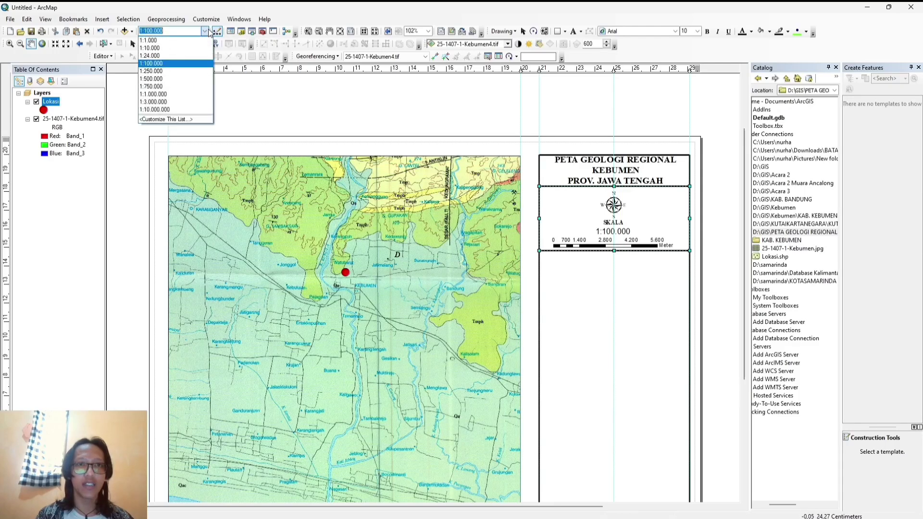
click(182, 32)
key(BackSpace)
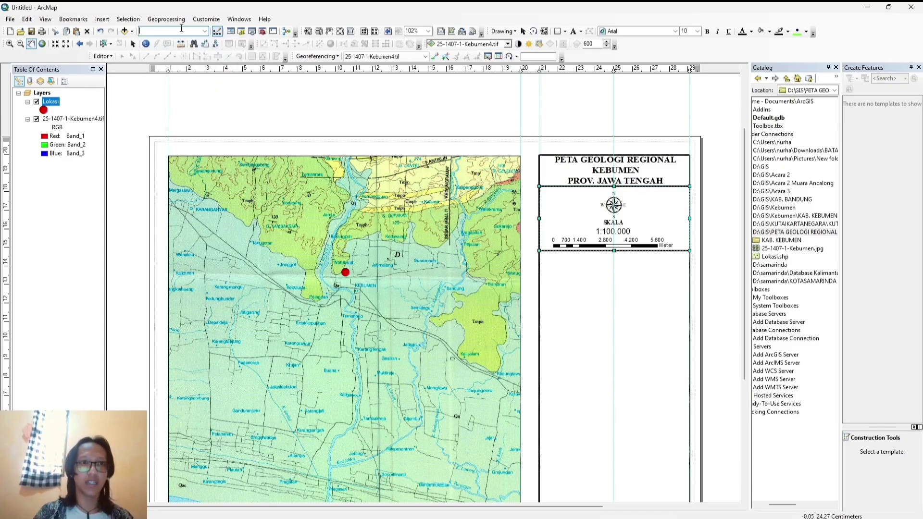
click(206, 30)
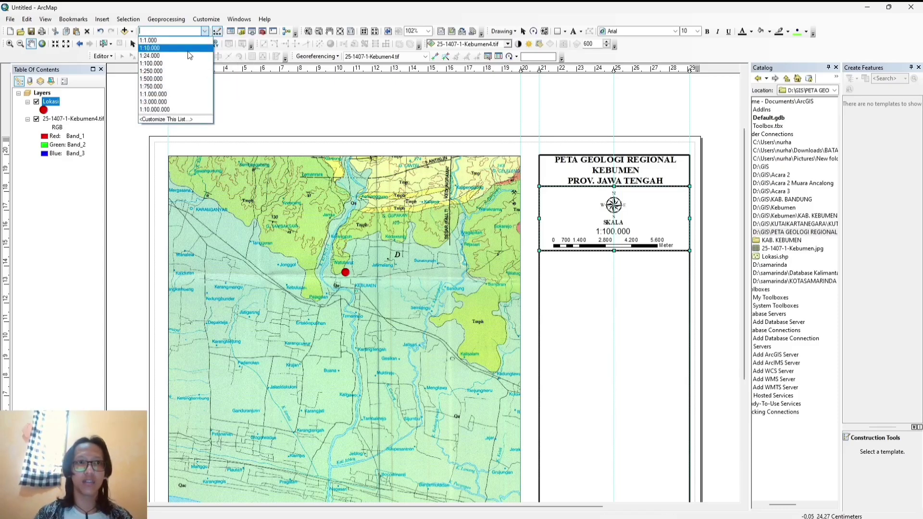
click(178, 59)
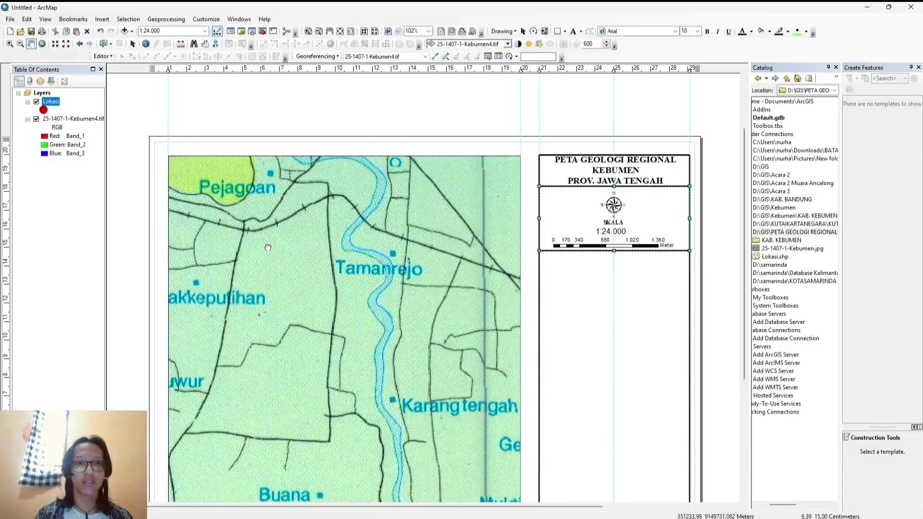
click(204, 31)
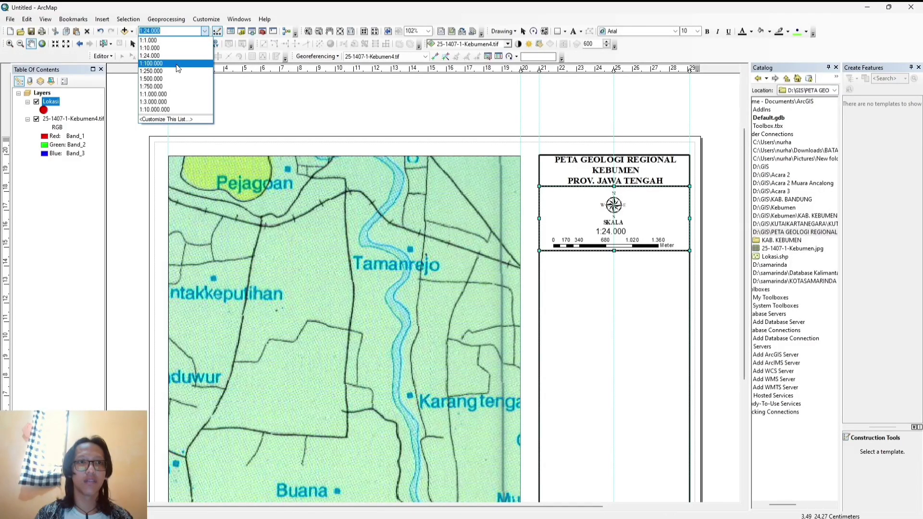
click(152, 63)
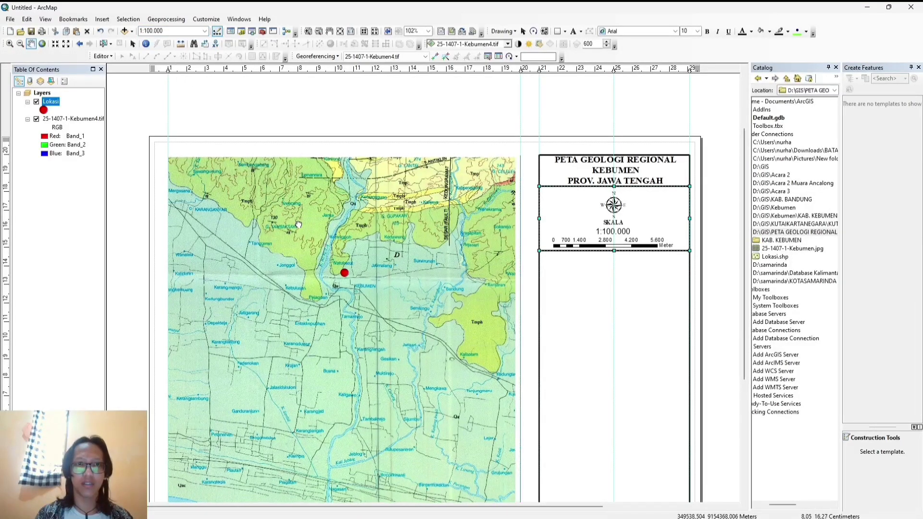
Set the map scale to 1:50.000 and reposition the map to keep the Lokasi point near the data frame's centre.
click(172, 32)
click(172, 30)
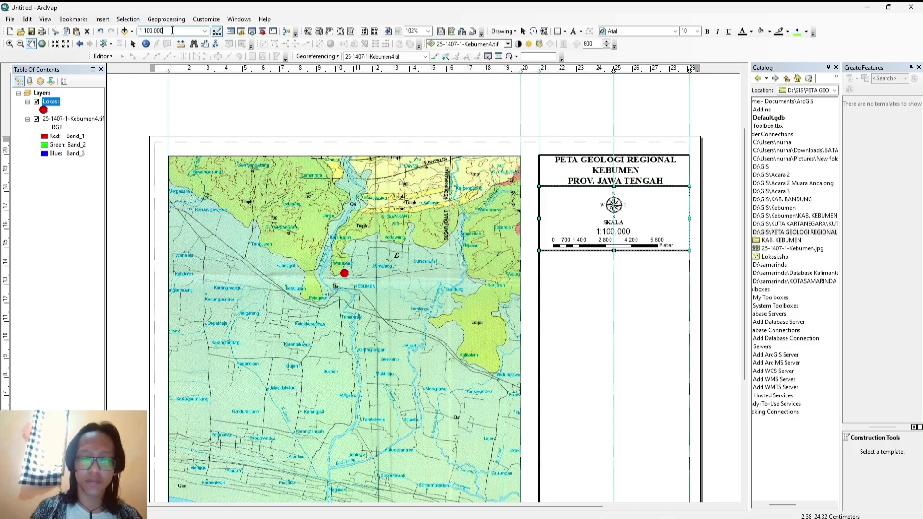
key(BackSpace)
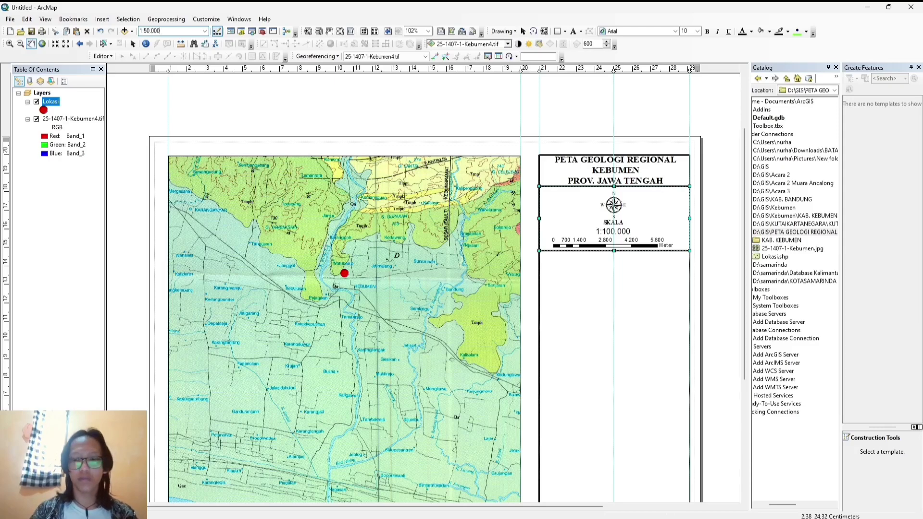
key(Return)
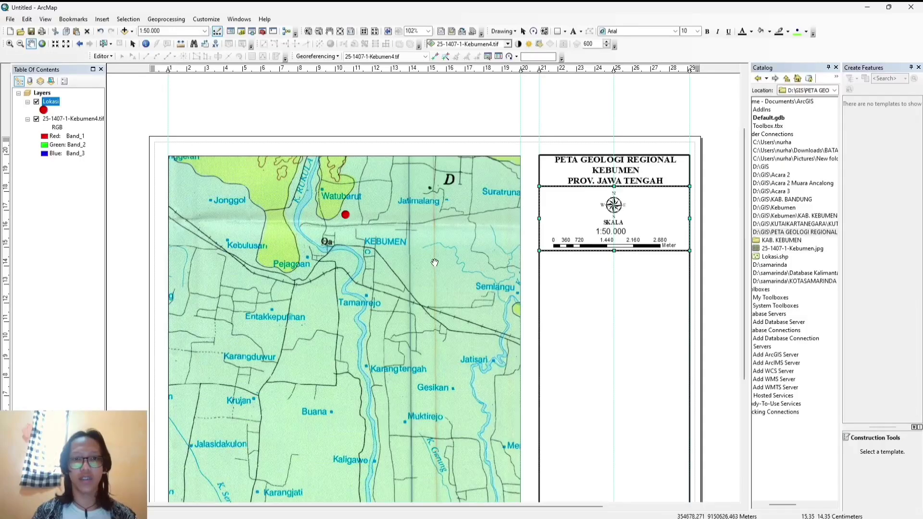
drag(435, 263, 422, 328)
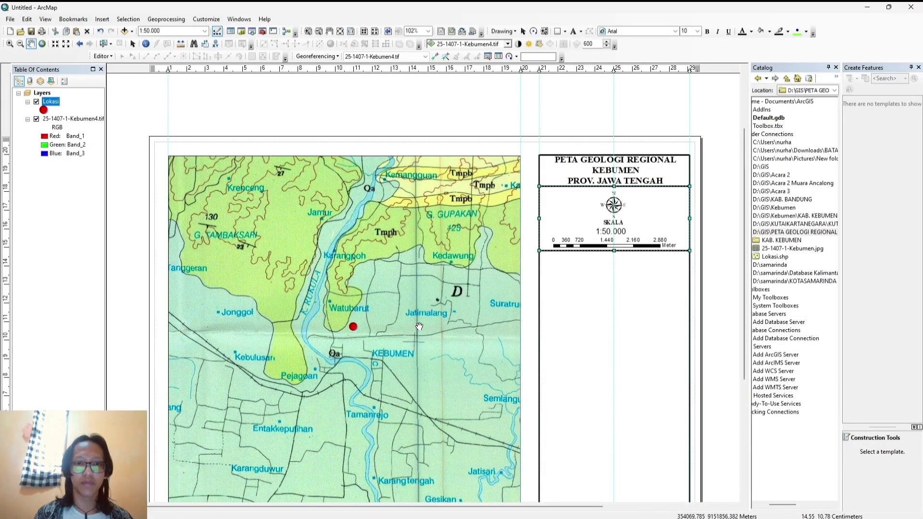
drag(419, 326, 419, 326)
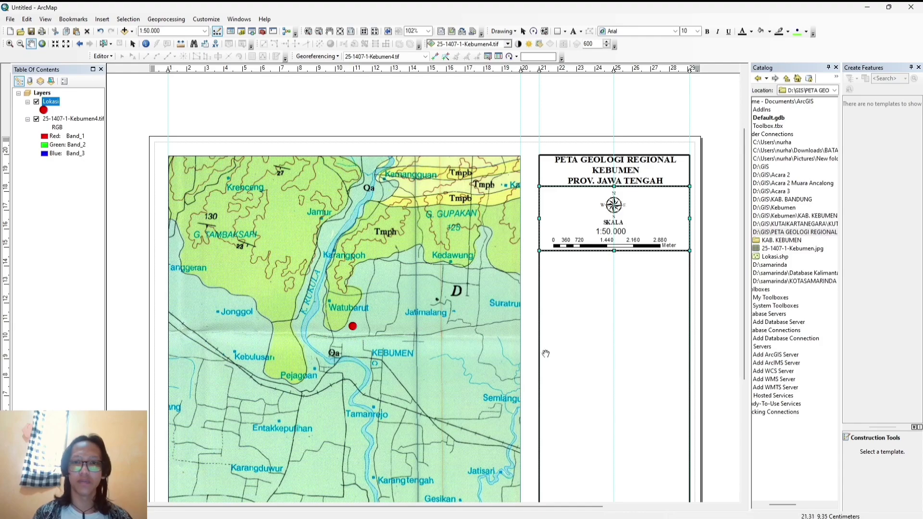
Start a new shapefile in the PETA GEOLOGI REGIONAL KEBUMEN folder, named Sungai with the Polyline feature type.
scroll(593, 346, down, 2)
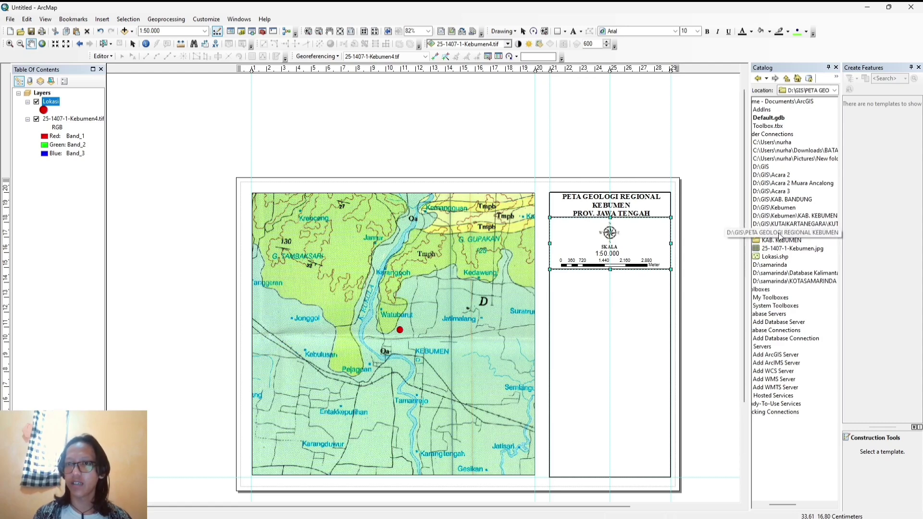
right_click(780, 236)
mouse_move(817, 298)
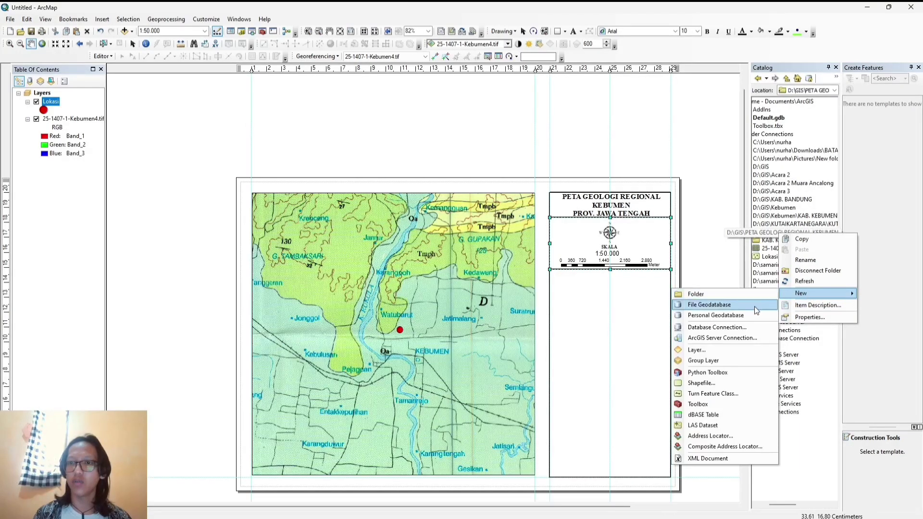
click(747, 383)
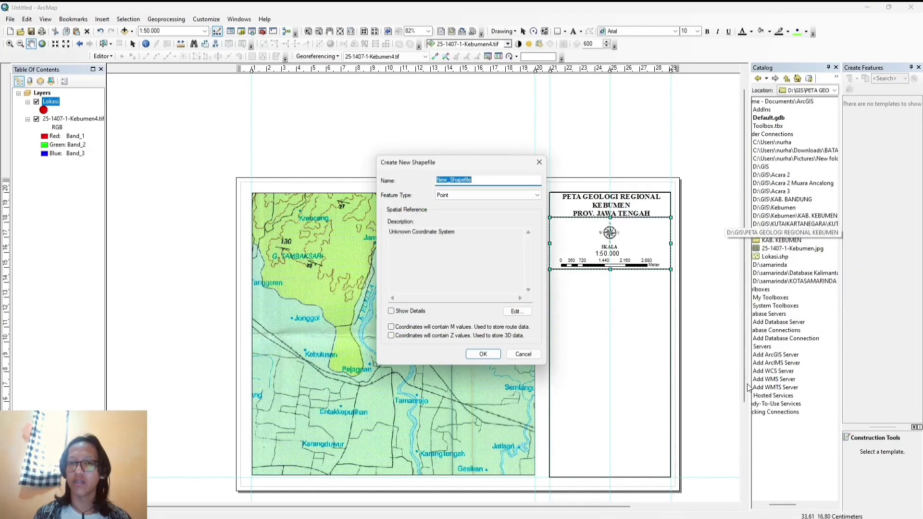
click(478, 178)
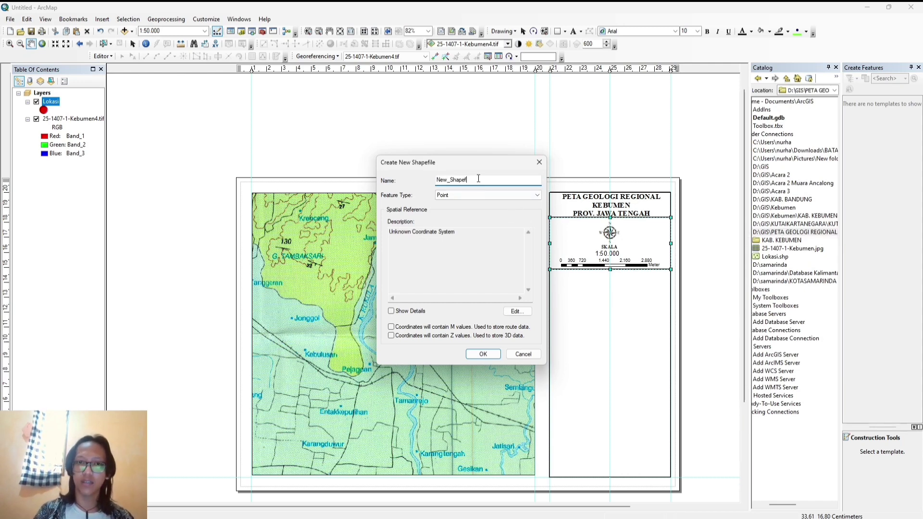
key(BackSpace)
key(BackSpace)
key(BackSpace)
key(BackSpace)
key(BackSpace)
key(BackSpace)
key(BackSpace)
key(BackSpace)
key(BackSpace)
key(BackSpace)
text(Sungai)
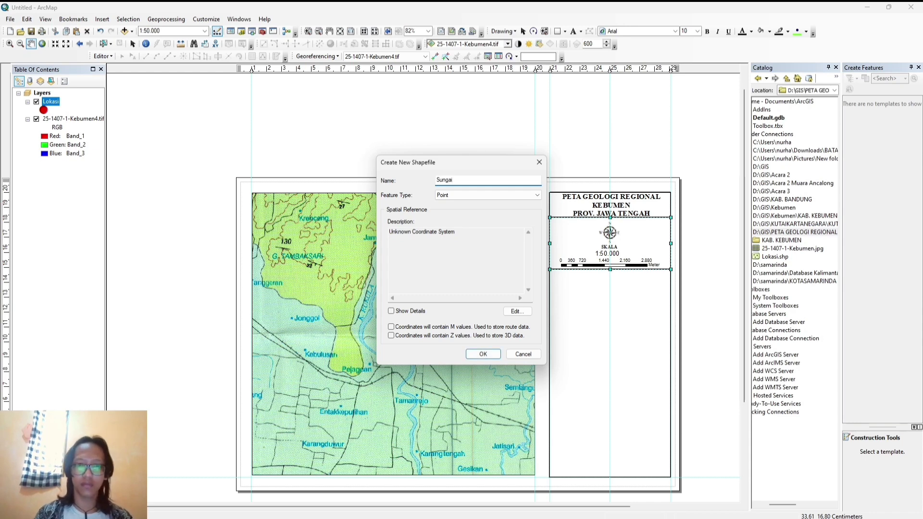
click(481, 194)
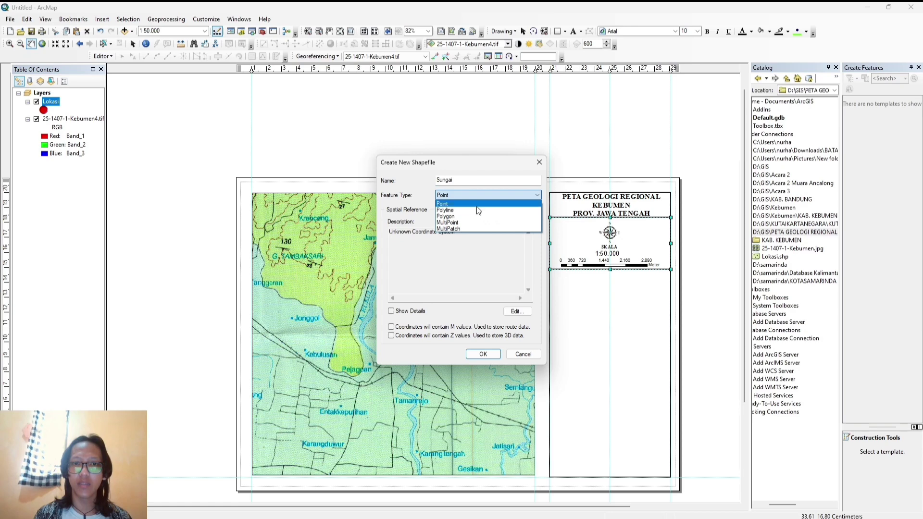
click(479, 209)
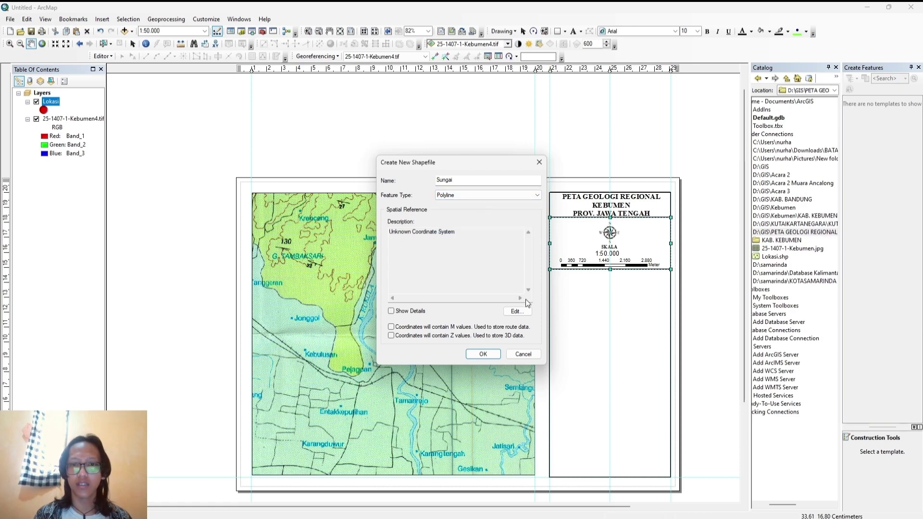
Assign the WGS 1984 UTM Zone 49S coordinate system to the Sungai shapefile and create it.
click(516, 311)
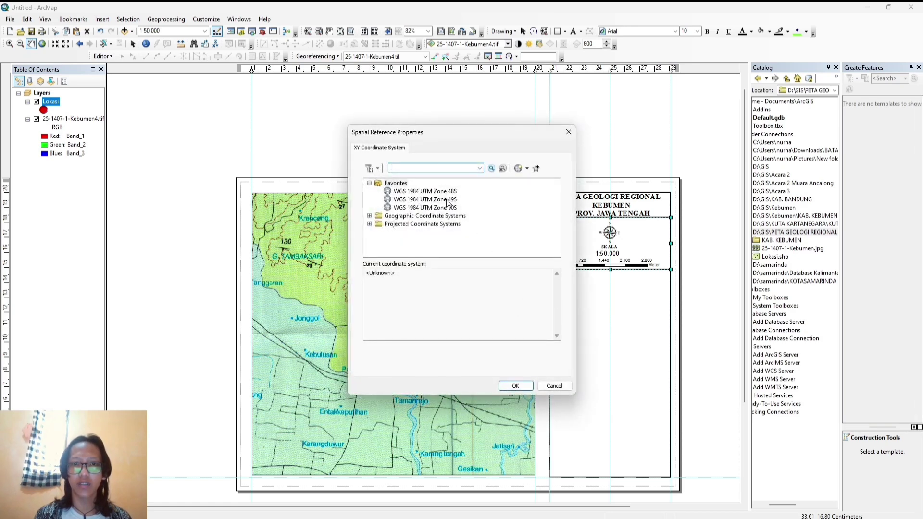
click(447, 200)
click(515, 387)
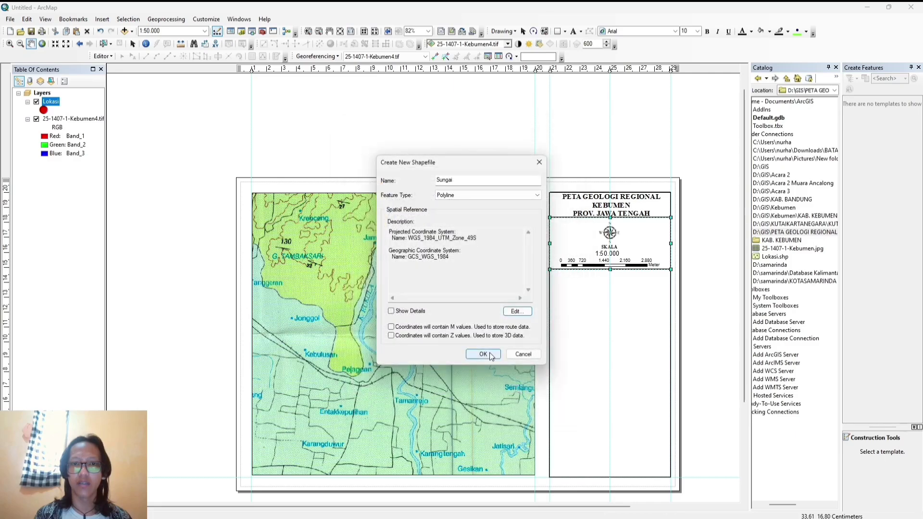
click(490, 354)
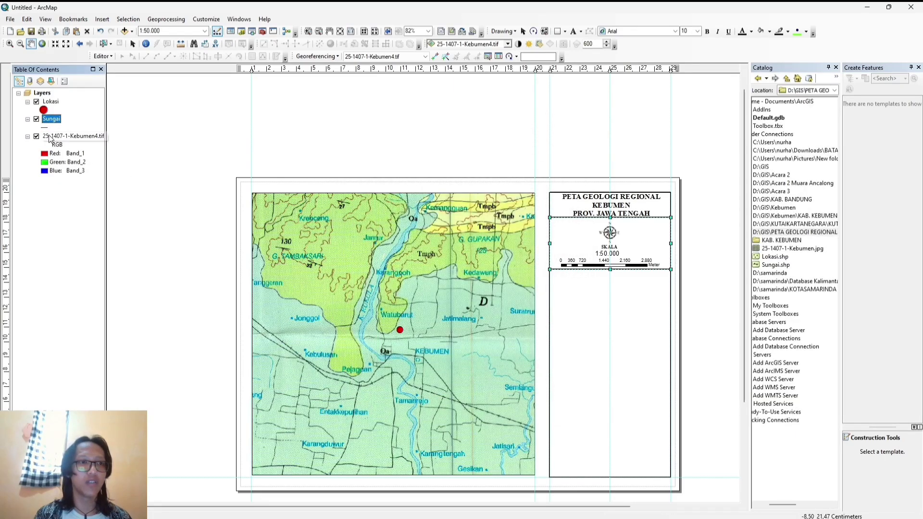
Apply the River line symbol to the Sungai layer.
right_click(46, 128)
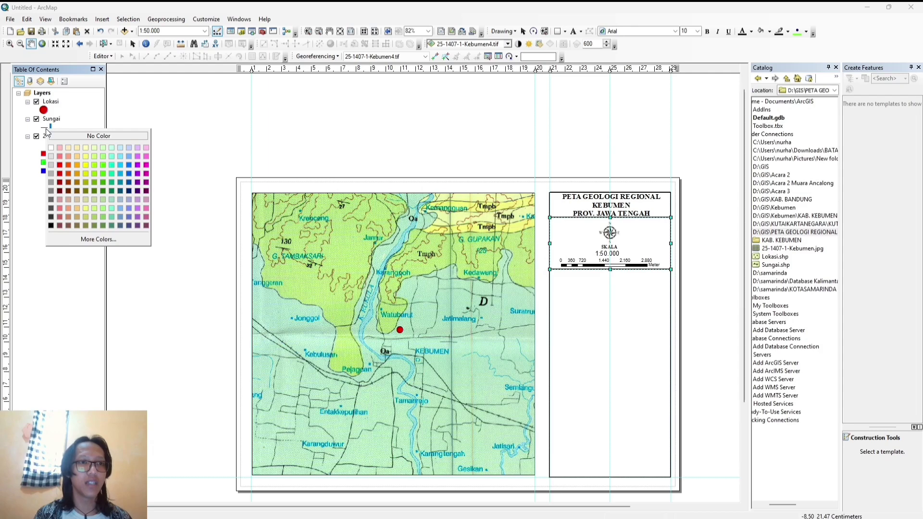
click(47, 129)
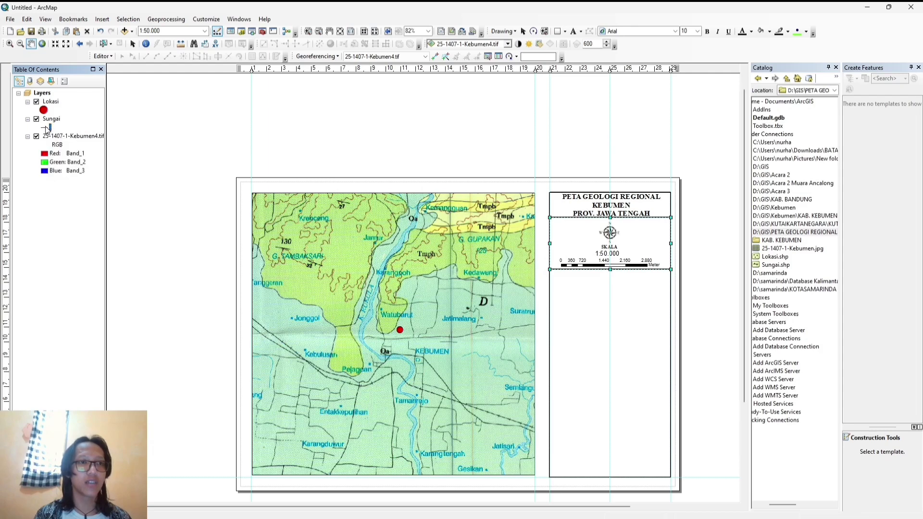
click(45, 127)
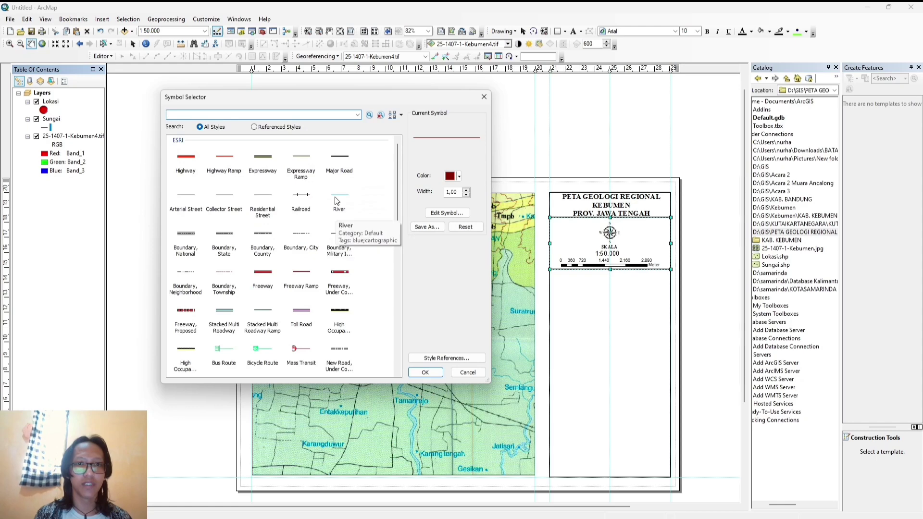
click(338, 201)
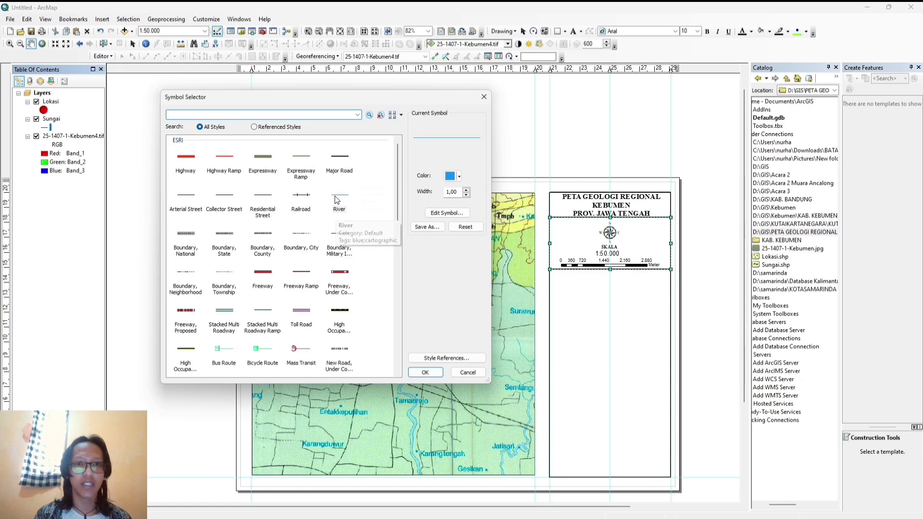
click(425, 373)
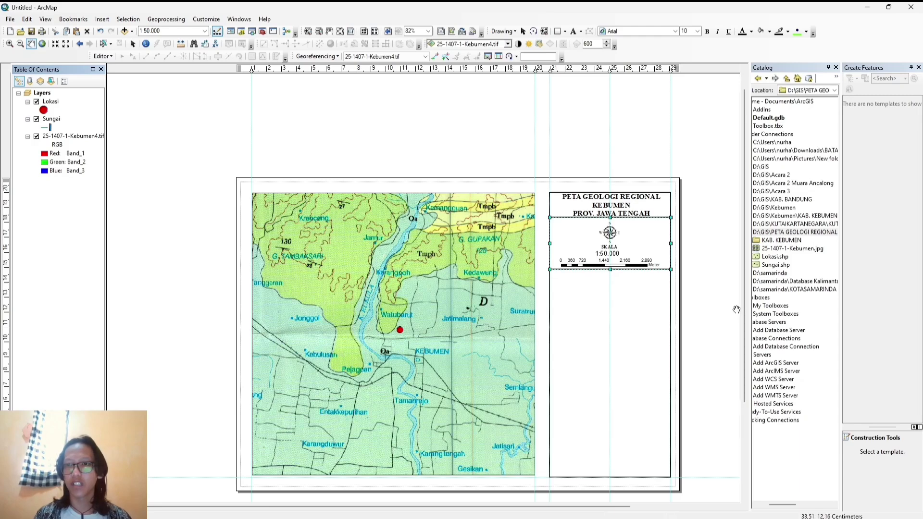
Start another shapefile in the PETA GEOLOGI REGIONAL KEBUMEN folder, named Jalan with the Polyline feature type.
right_click(794, 235)
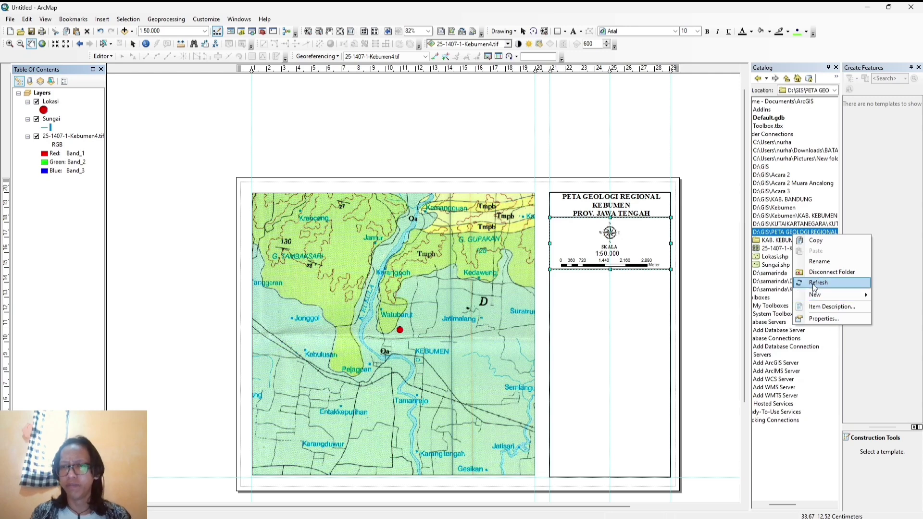
mouse_move(814, 295)
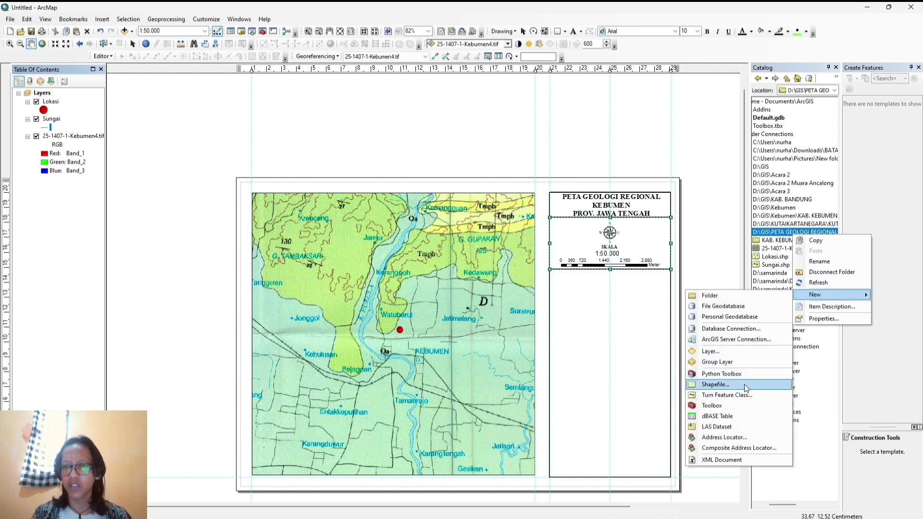
click(745, 387)
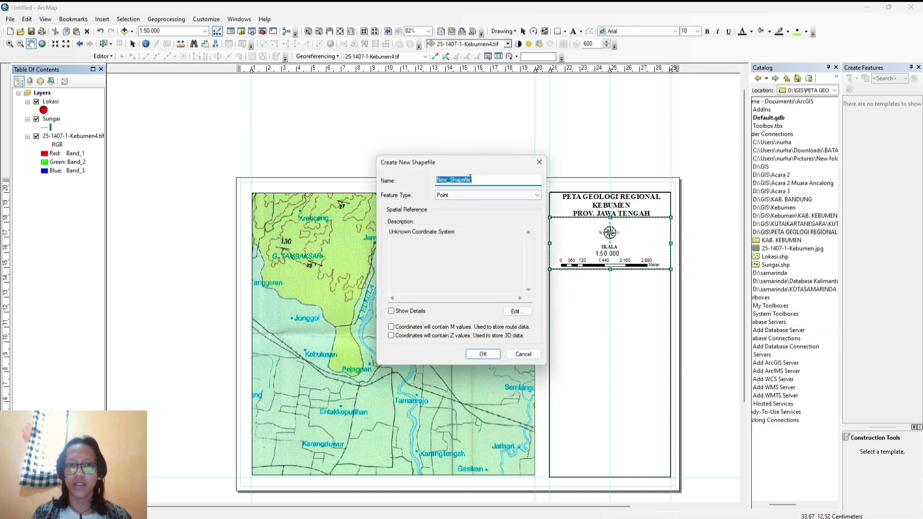
click(478, 181)
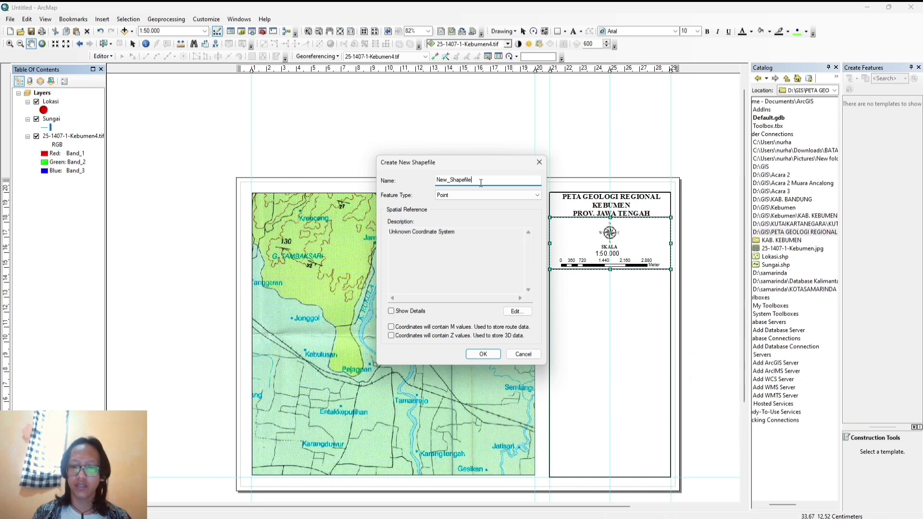
key(BackSpace)
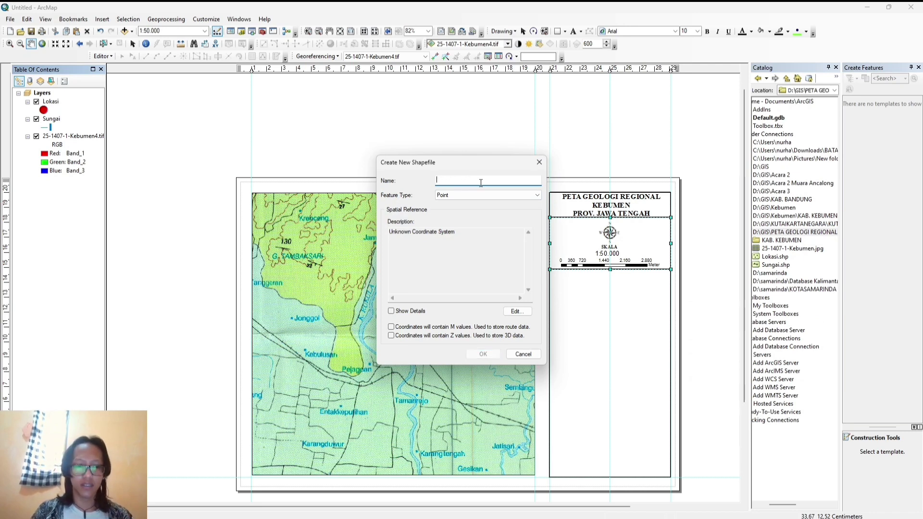
text(Ja)
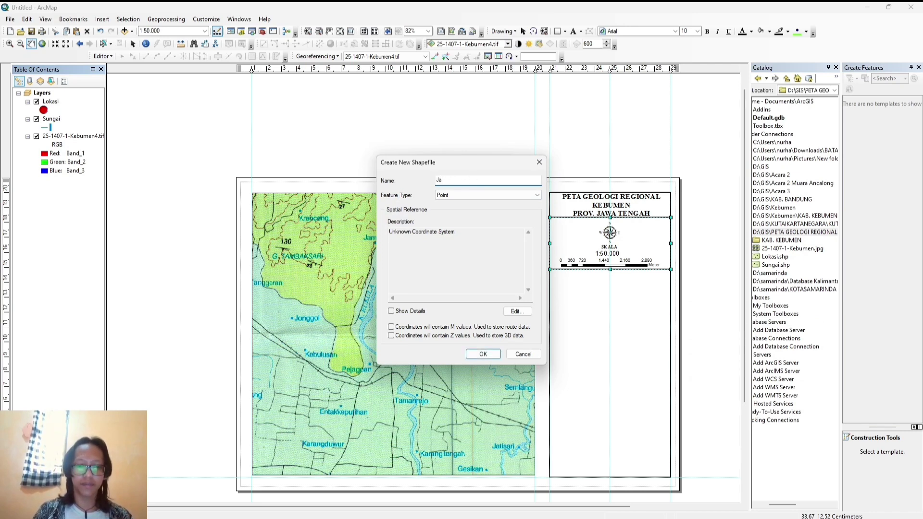
text(lan)
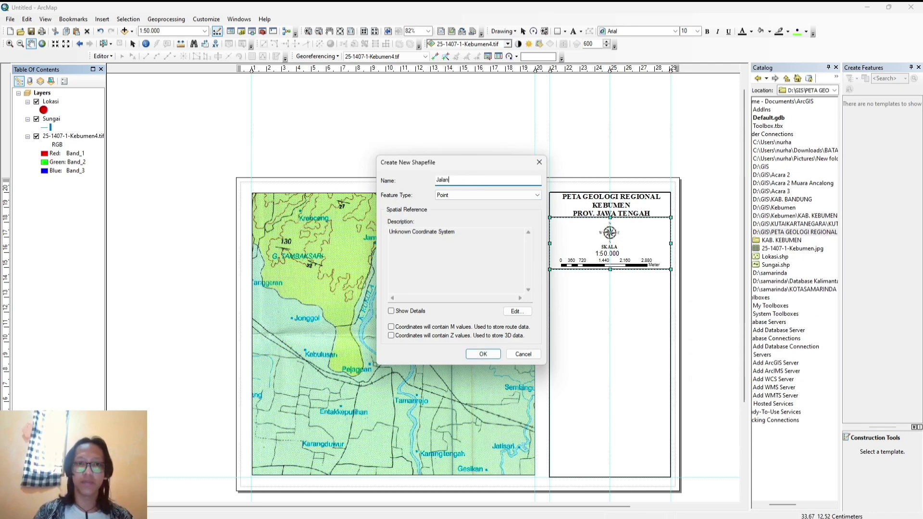
click(484, 194)
click(481, 211)
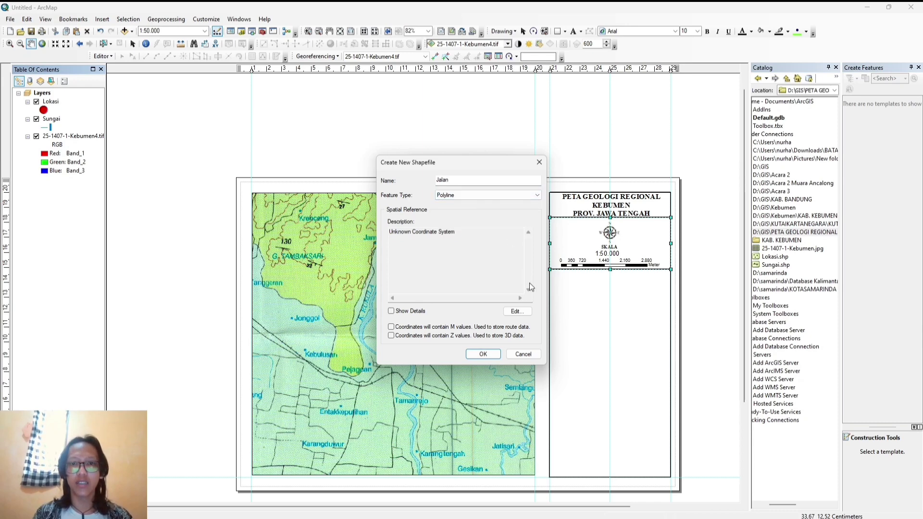
Assign the WGS 1984 UTM Zone 49S coordinate system to the Jalan shapefile and create it.
click(515, 311)
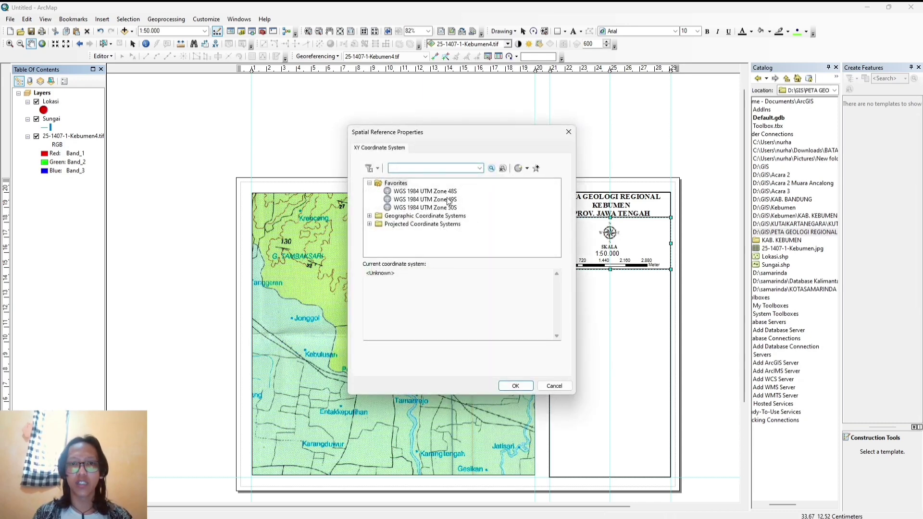
click(449, 200)
click(515, 386)
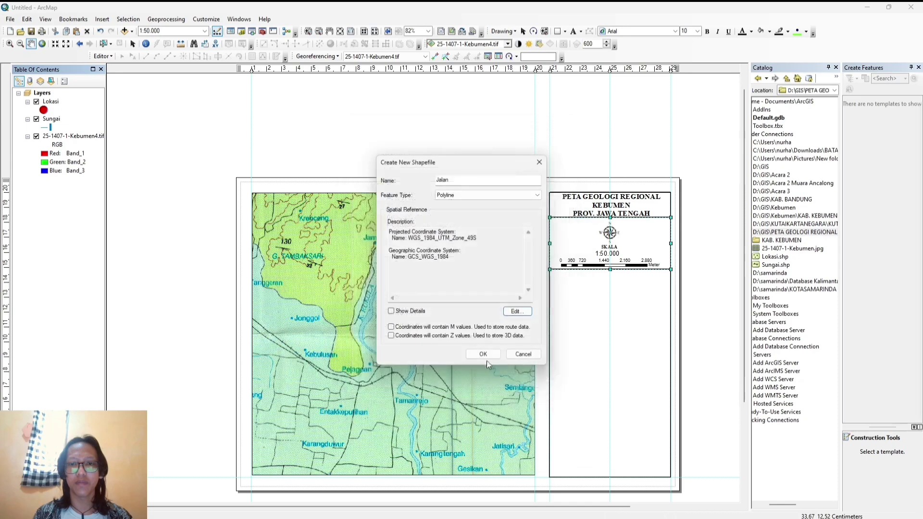
click(483, 353)
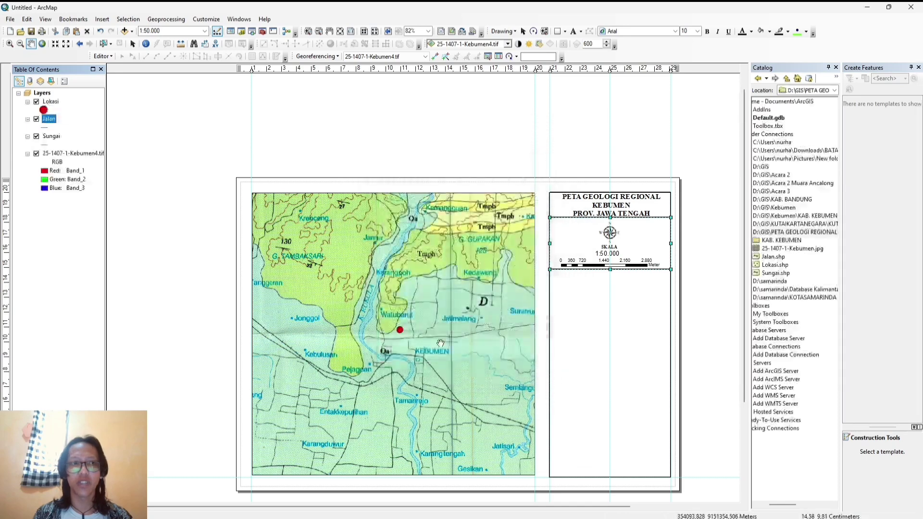
Apply the Arterial Street line symbol to the Jalan layer.
click(48, 129)
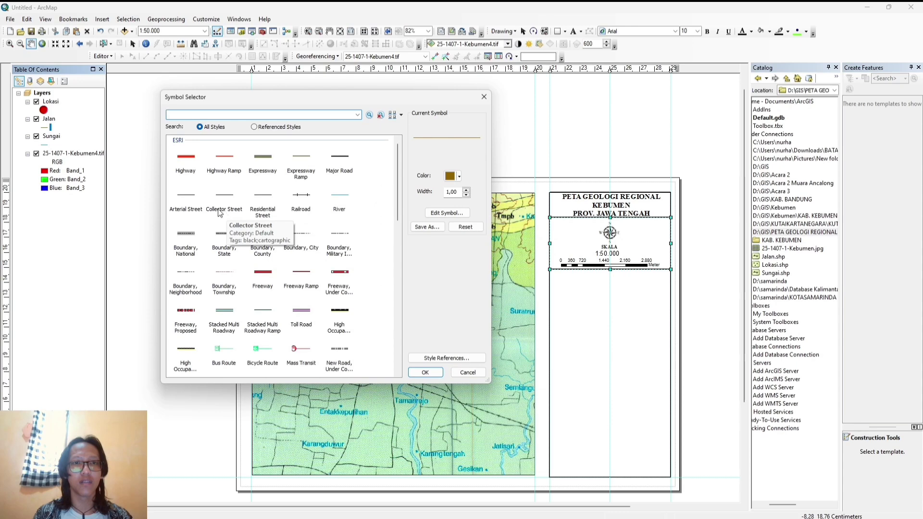
click(195, 204)
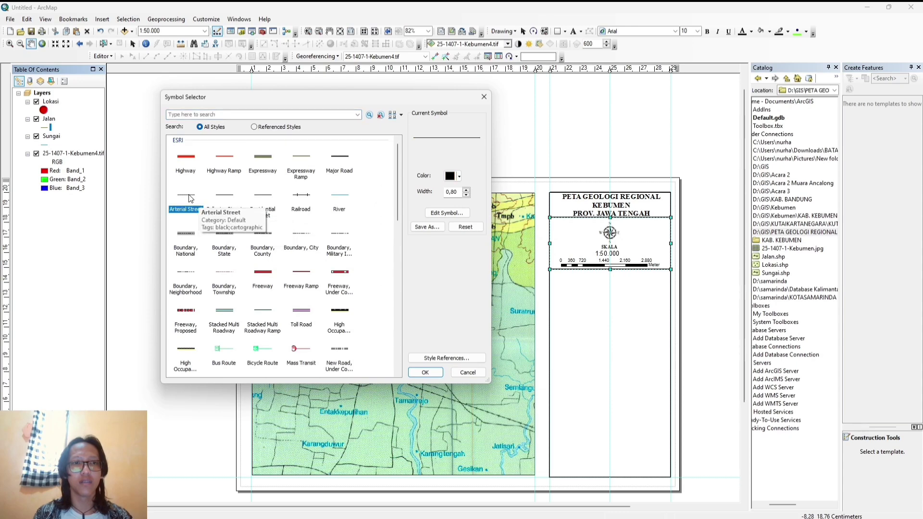
click(426, 373)
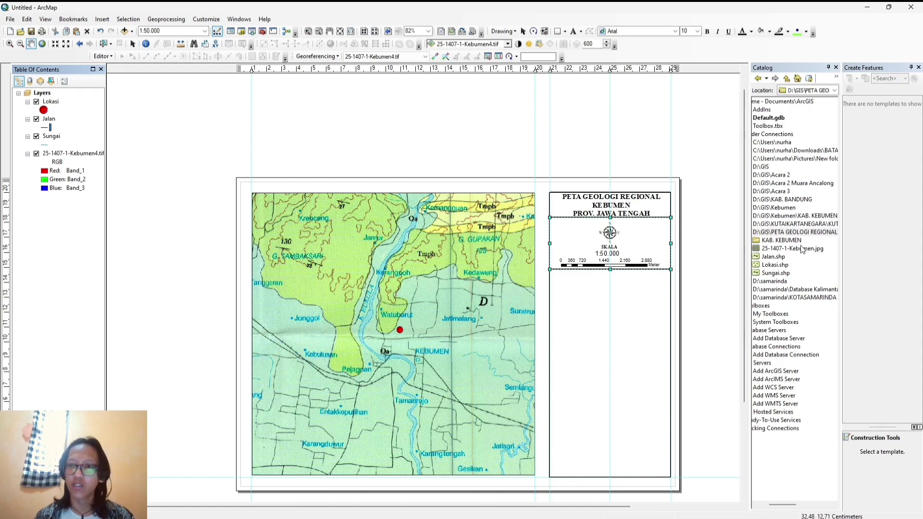
Start another shapefile in the PETA GEOLOGI REGIONAL KEBUMEN folder, named Jalur Kereta with the Polyline feature type.
right_click(792, 232)
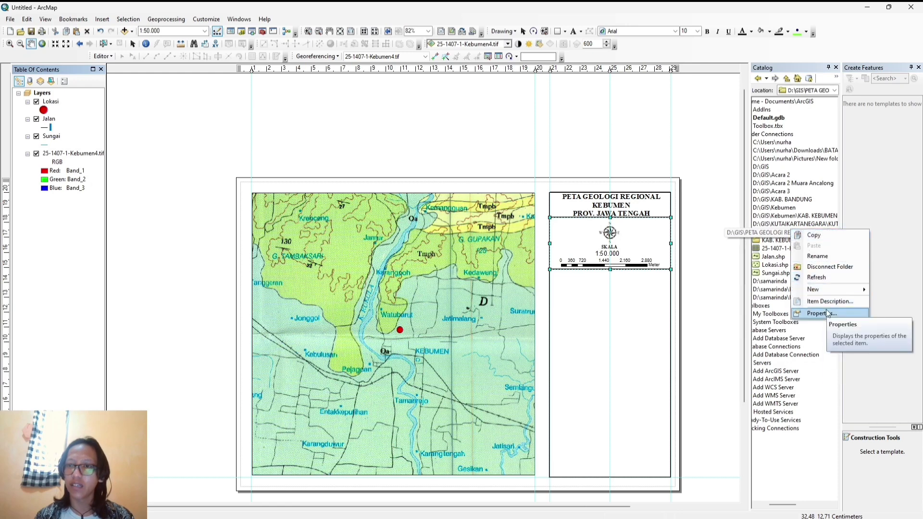
mouse_move(823, 288)
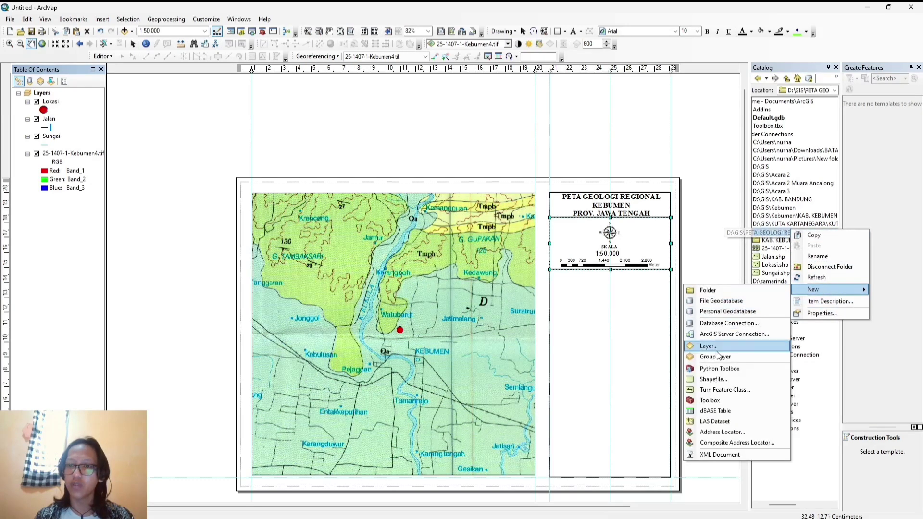
click(718, 378)
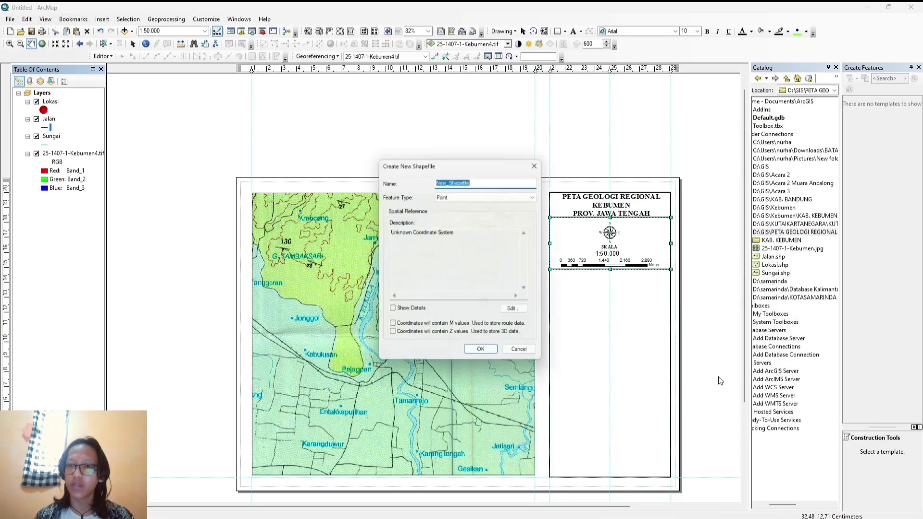
click(505, 179)
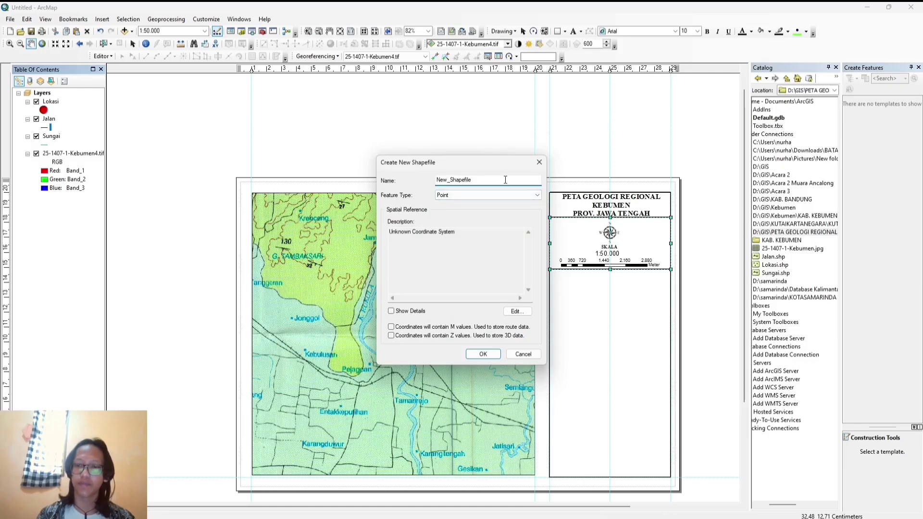
key(BackSpace)
key(BackSpace)
key(BackSpace)
key(BackSpace)
key(BackSpace)
key(BackSpace)
key(BackSpace)
key(BackSpace)
key(BackSpace)
key(BackSpace)
key(BackSpace)
key(BackSpace)
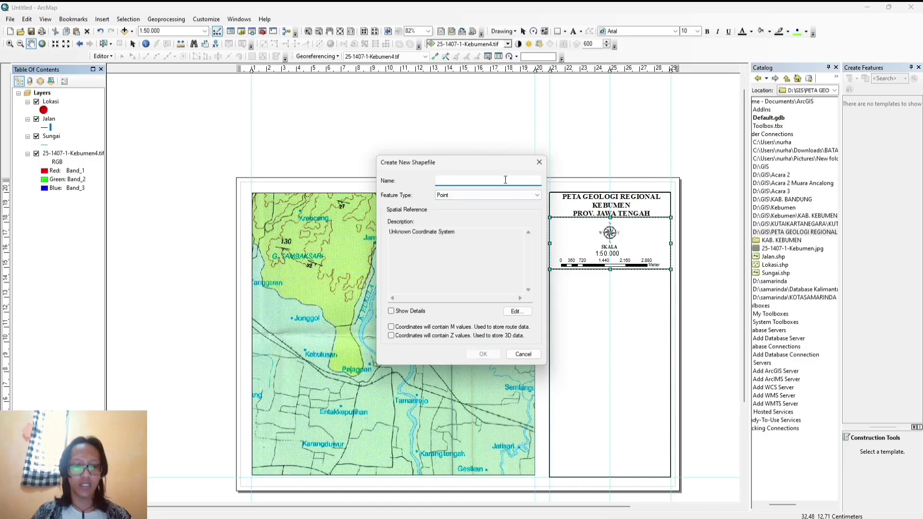
text(Jalur Kereta)
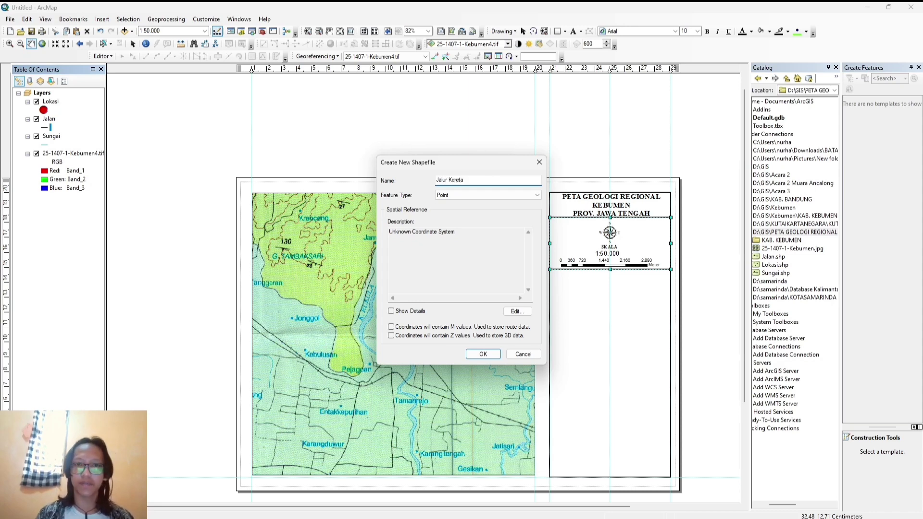
click(510, 196)
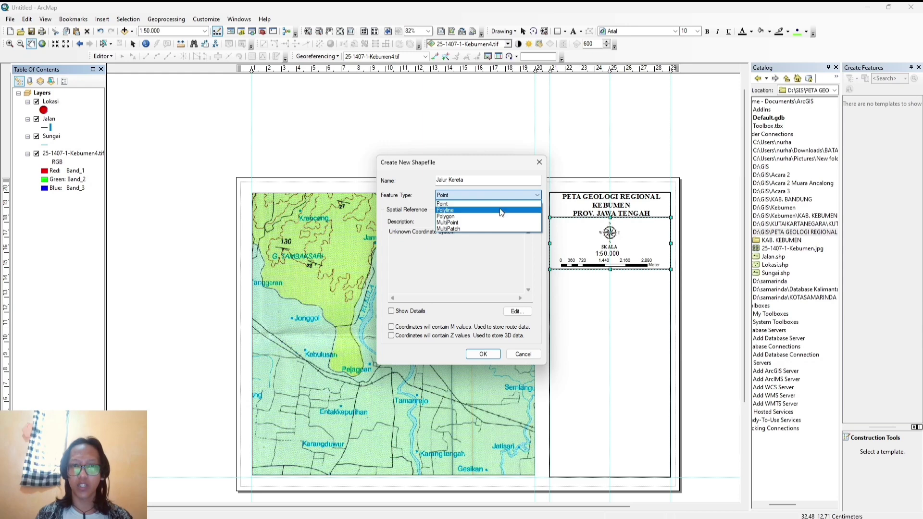
click(498, 209)
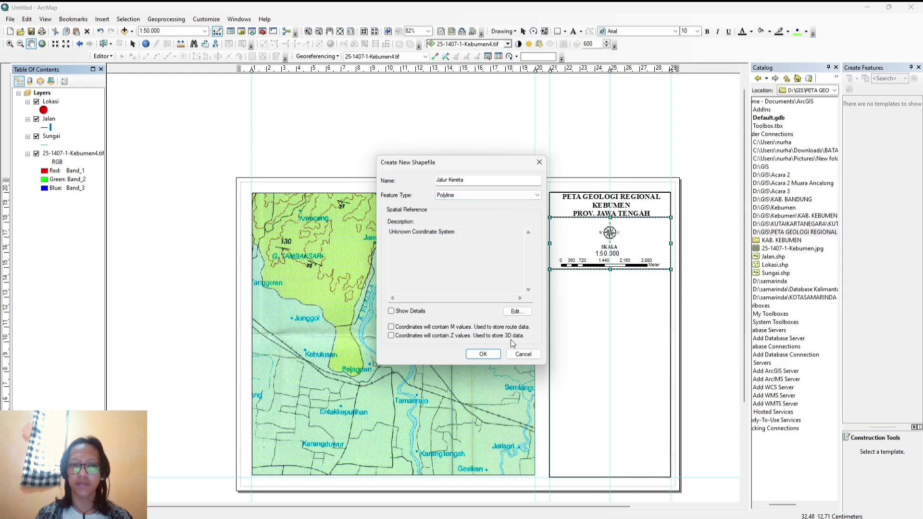
Assign the WGS 1984 UTM Zone 49S coordinate system to the Jalur Kereta shapefile and create it.
click(516, 312)
click(448, 199)
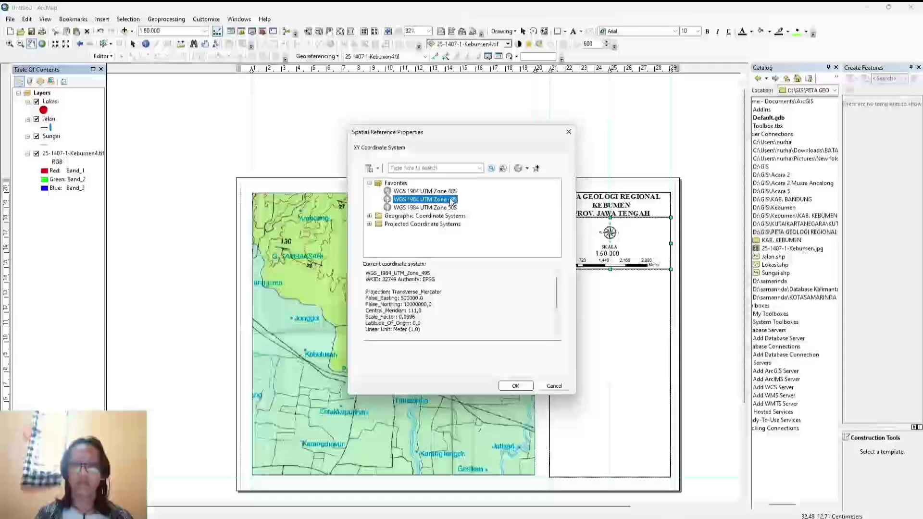
click(511, 386)
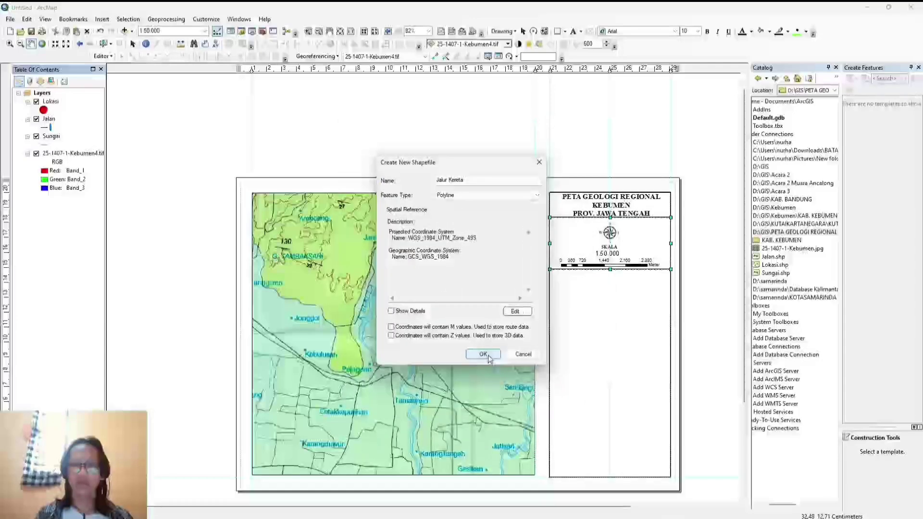
click(483, 354)
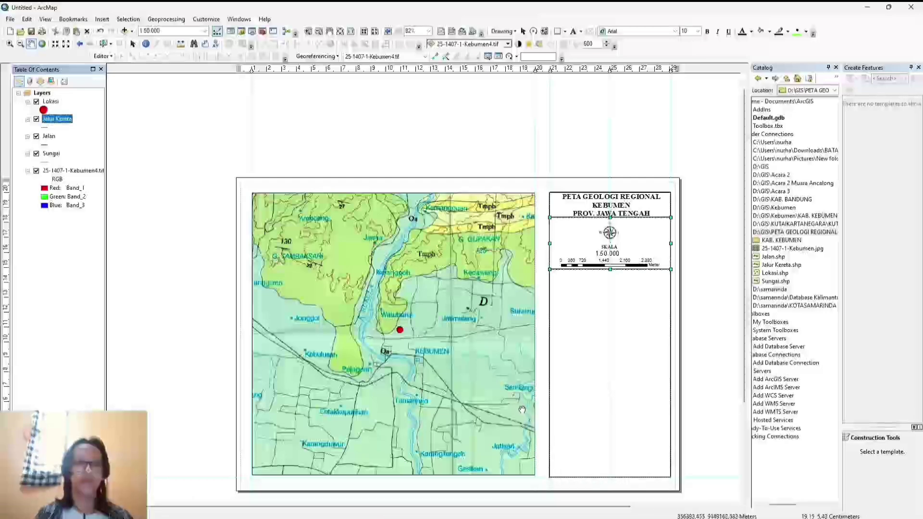
Apply the Railroad line symbol to the Jalur Kereta layer.
click(48, 128)
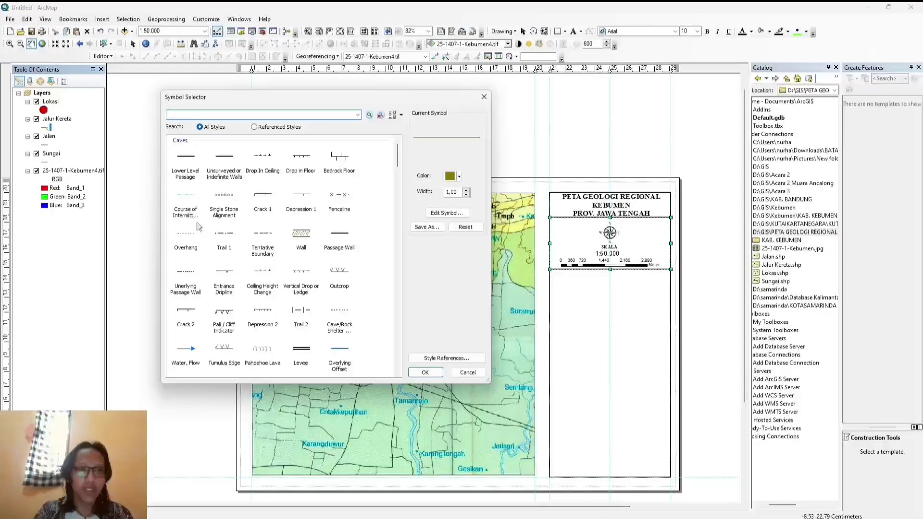
scroll(283, 199, down, 15)
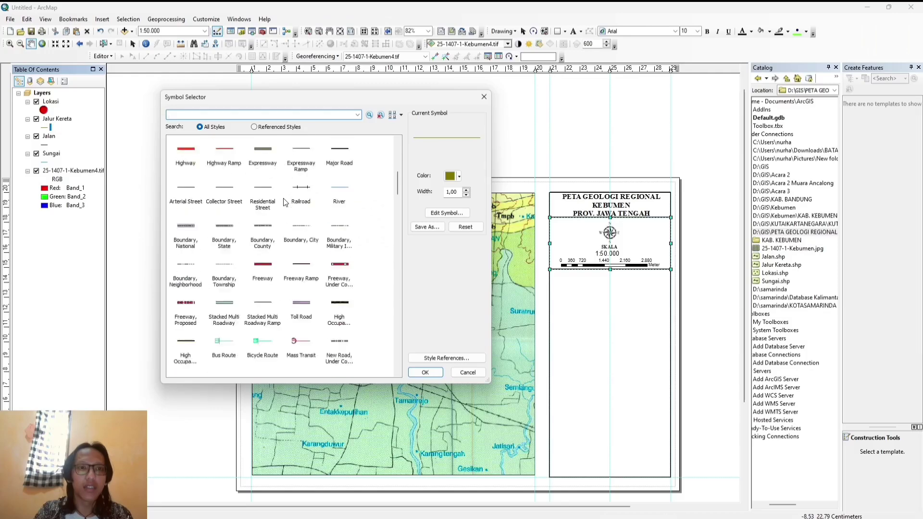
scroll(283, 203, up, 3)
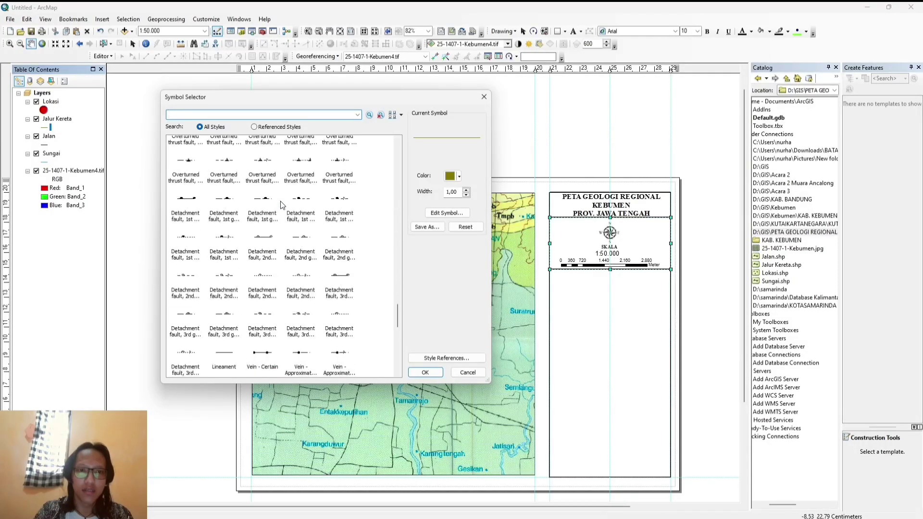
scroll(282, 203, up, 15)
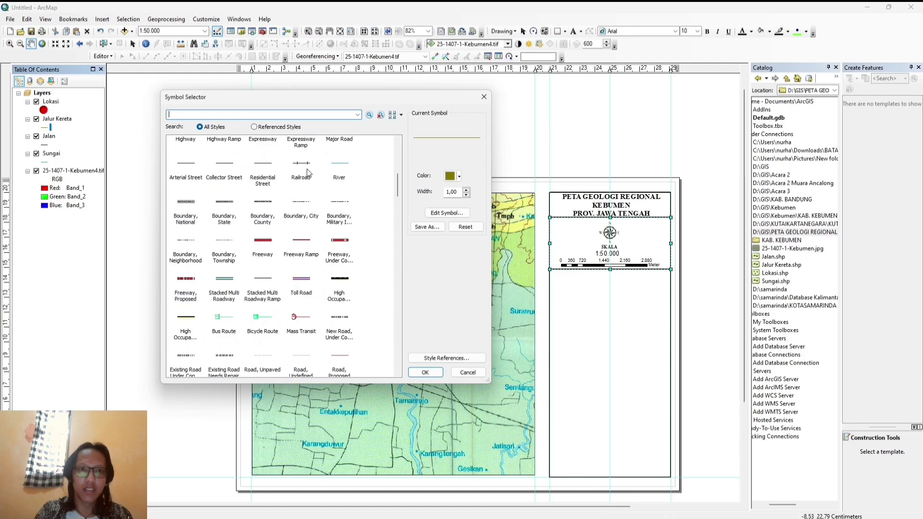
click(310, 178)
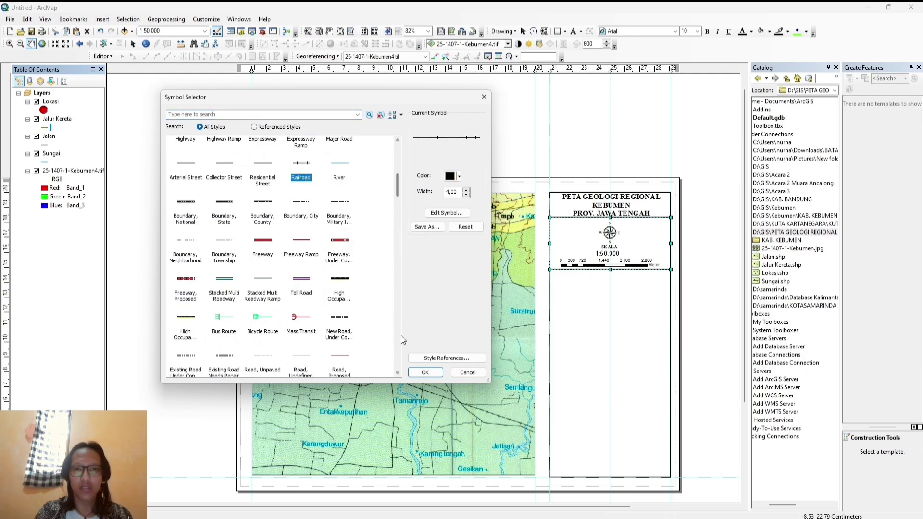
click(425, 373)
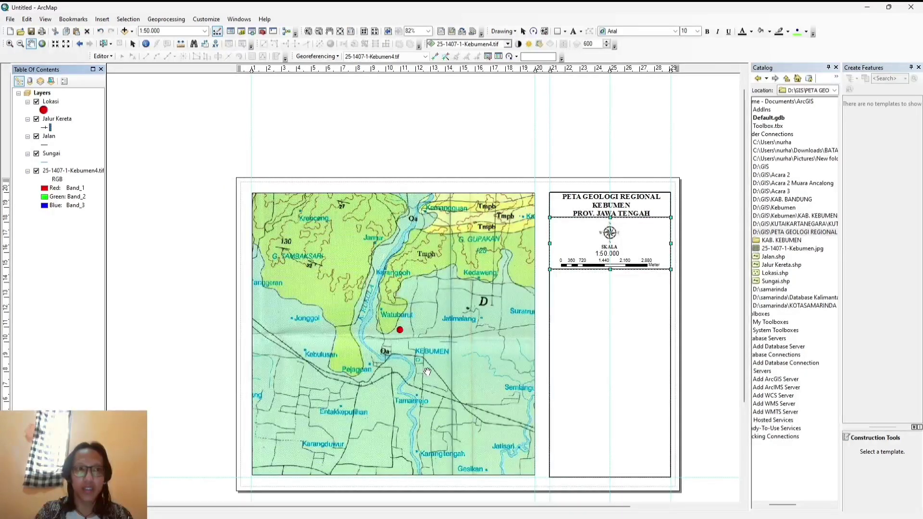
Inspect the Jalur Kereta line symbol's hash line properties in the Symbol Property Editor, then close the symbol settings.
click(74, 140)
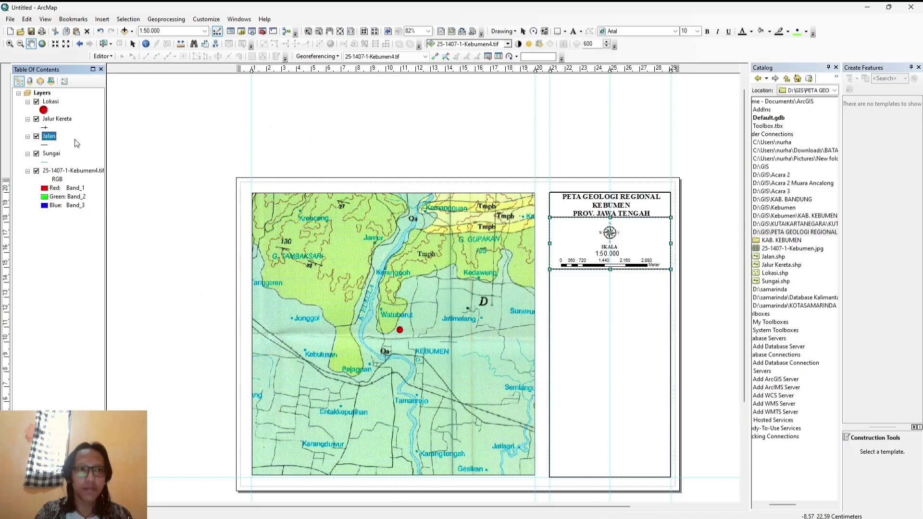
click(60, 125)
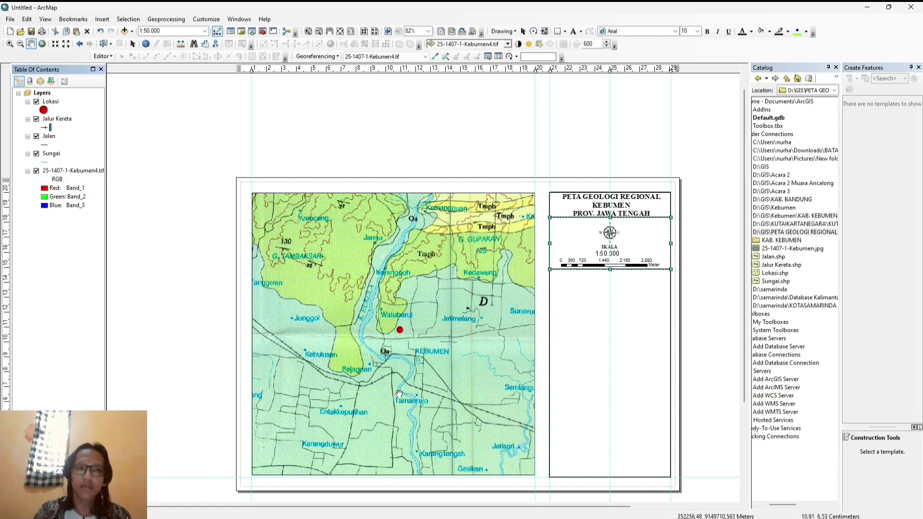
click(45, 128)
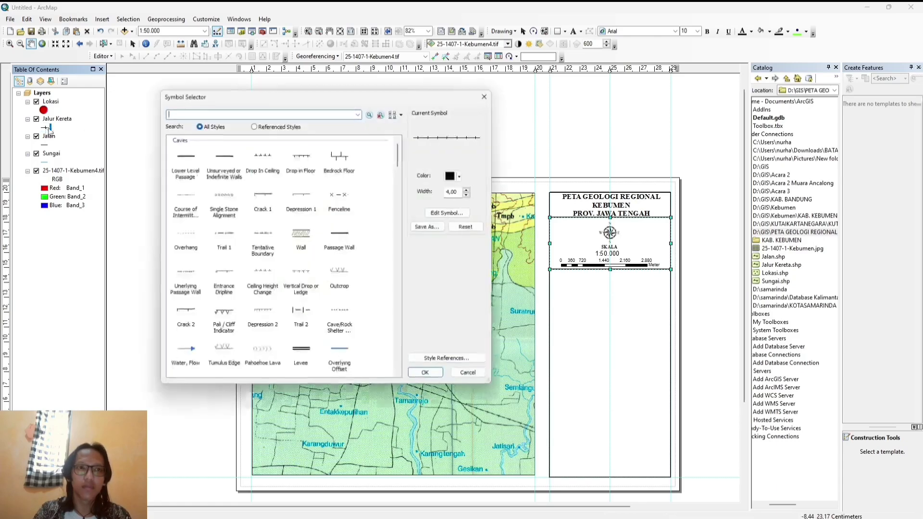
click(459, 214)
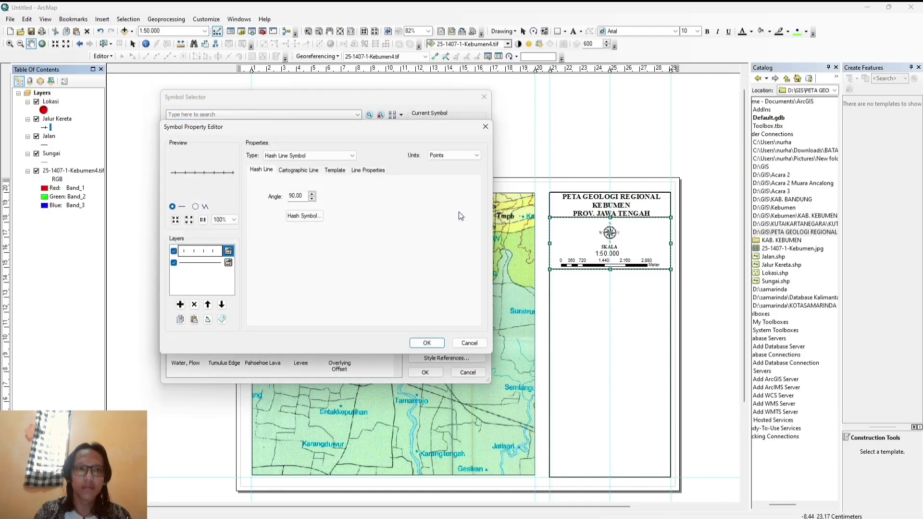
click(425, 344)
click(485, 96)
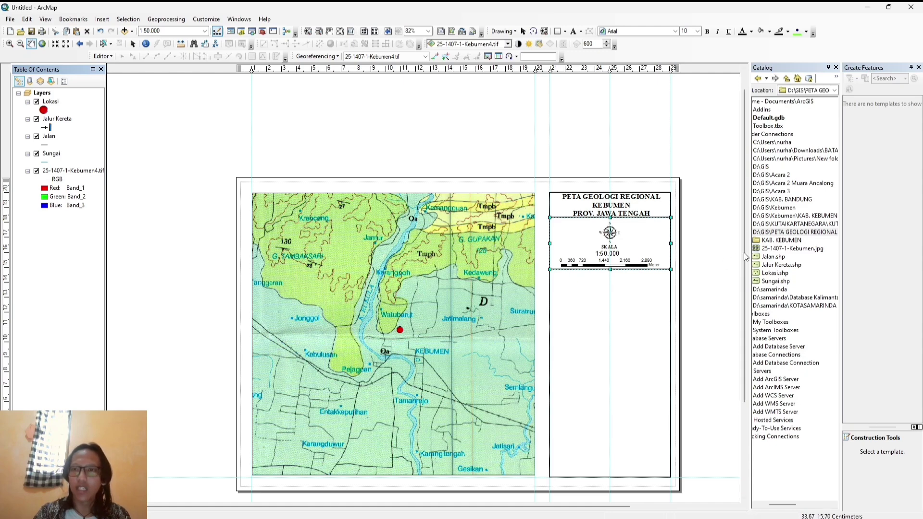
Start a new shapefile in the PETA GEOLOGI REGIONAL KEBUMEN folder, named Endapan Alluvial with the Polygon feature type.
right_click(776, 233)
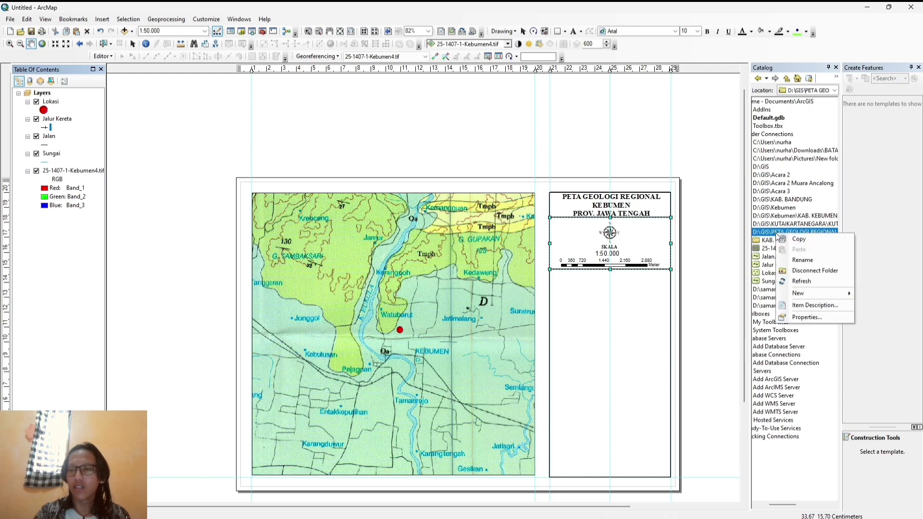
mouse_move(798, 293)
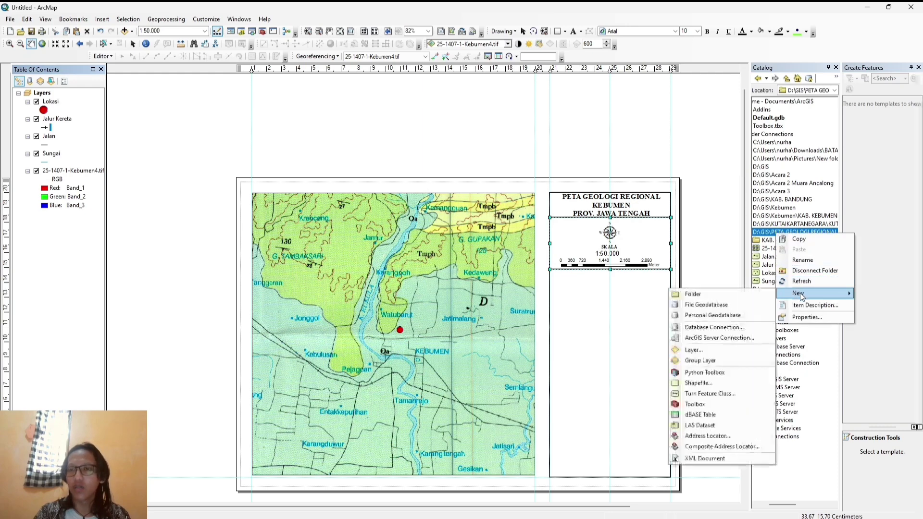
click(698, 383)
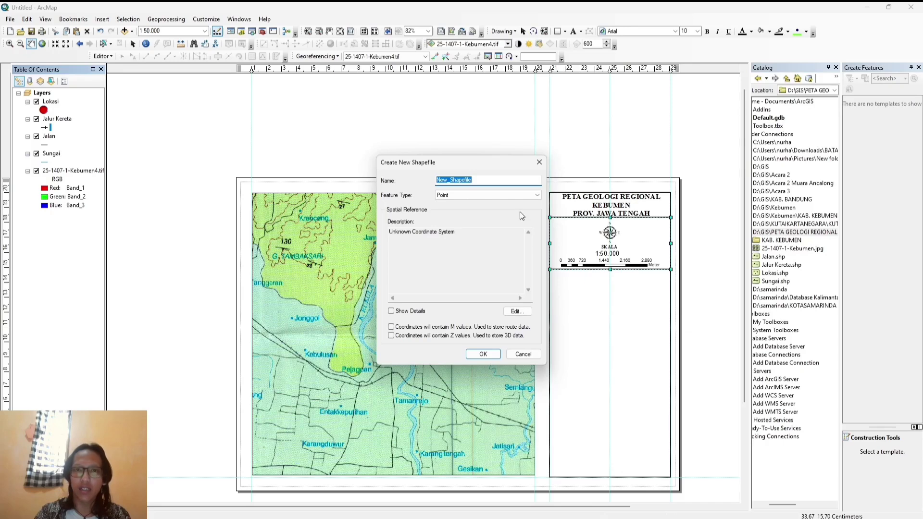
click(508, 179)
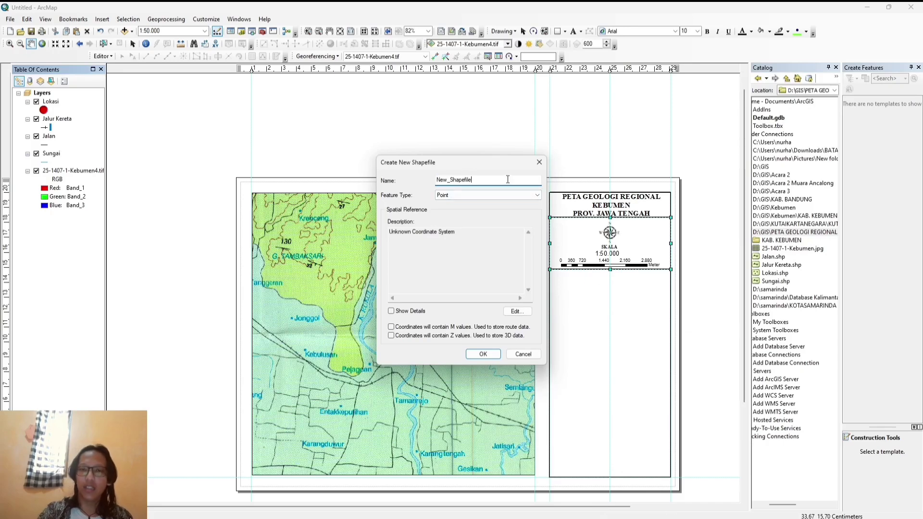
key(BackSpace)
key(BackSpace)
key(BackSpace)
key(BackSpace)
key(BackSpace)
key(BackSpace)
key(BackSpace)
key(BackSpace)
key(BackSpace)
key(BackSpace)
key(BackSpace)
key(BackSpace)
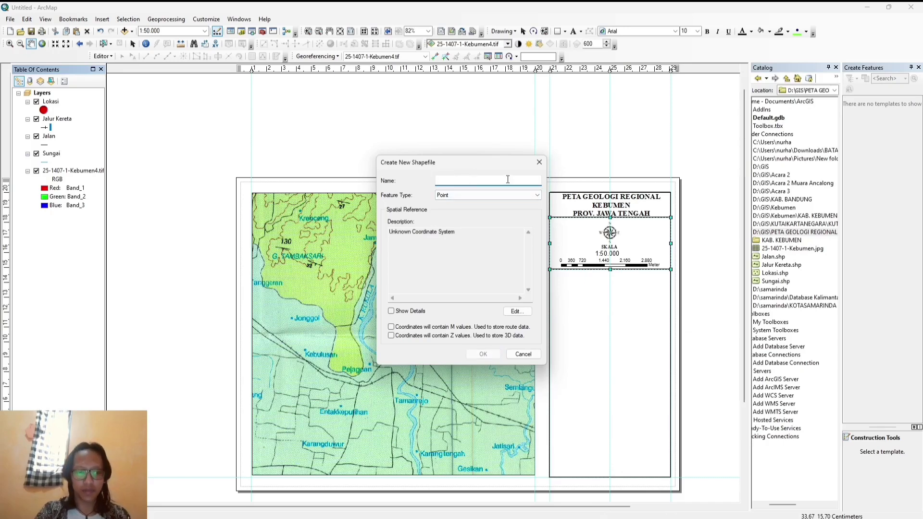
text(Endapan Aluvial)
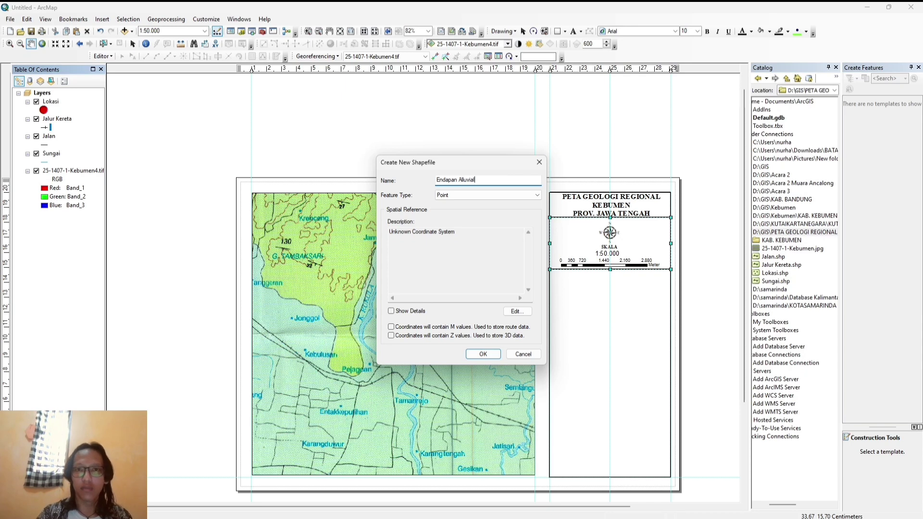
click(484, 197)
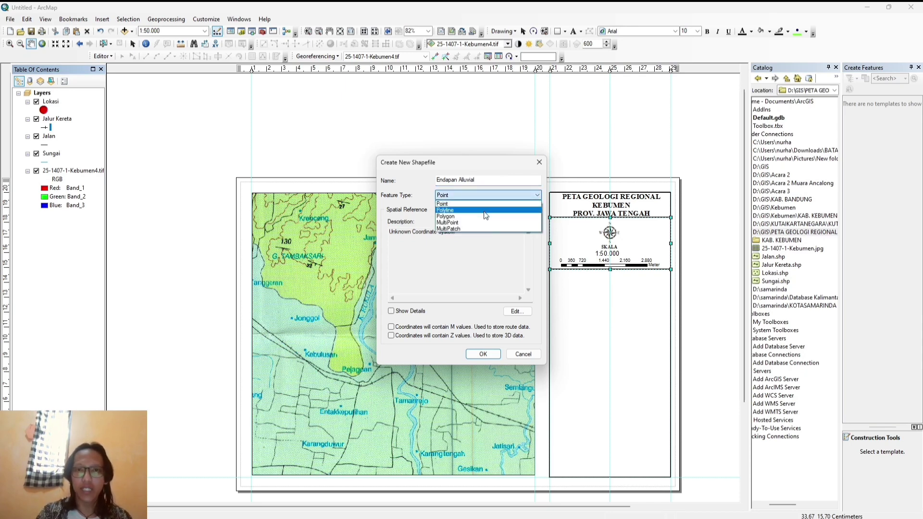
click(487, 217)
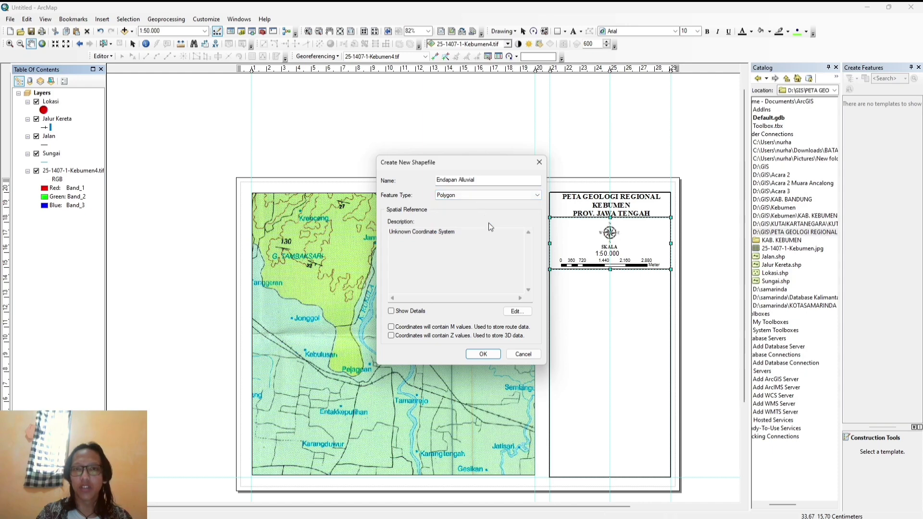
Assign the WGS 1984 UTM Zone 49S coordinate system to the Endapan Alluvial shapefile and create it.
click(517, 311)
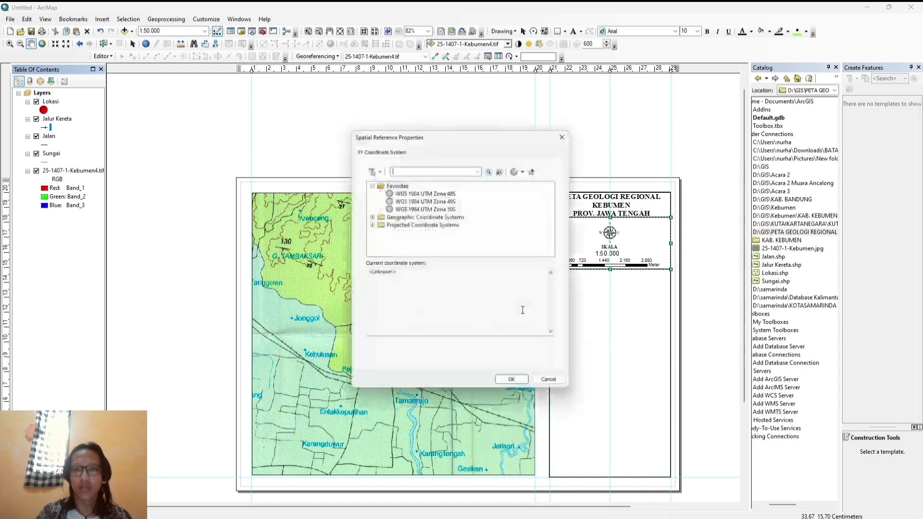
click(453, 200)
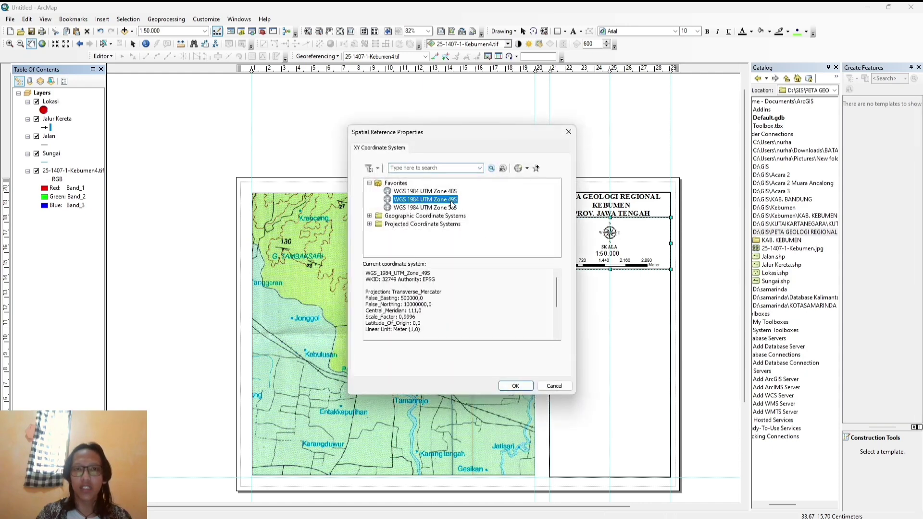
click(520, 389)
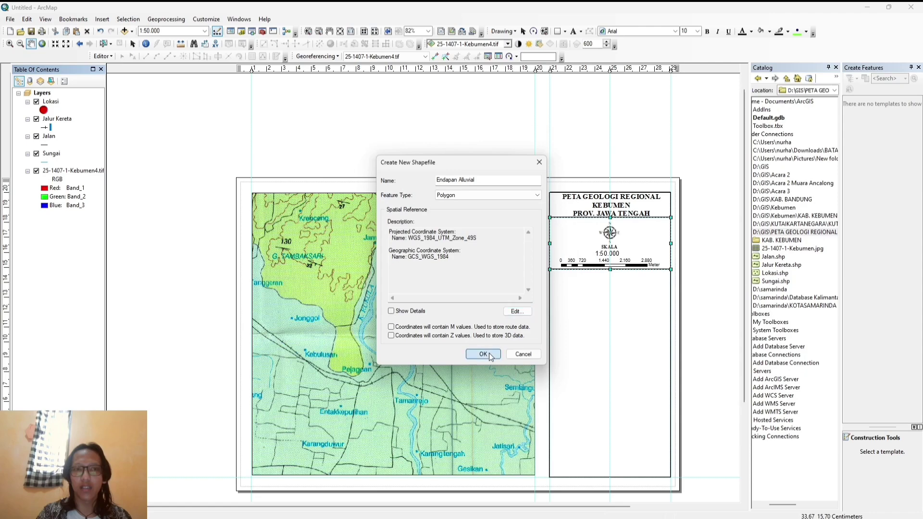
click(483, 354)
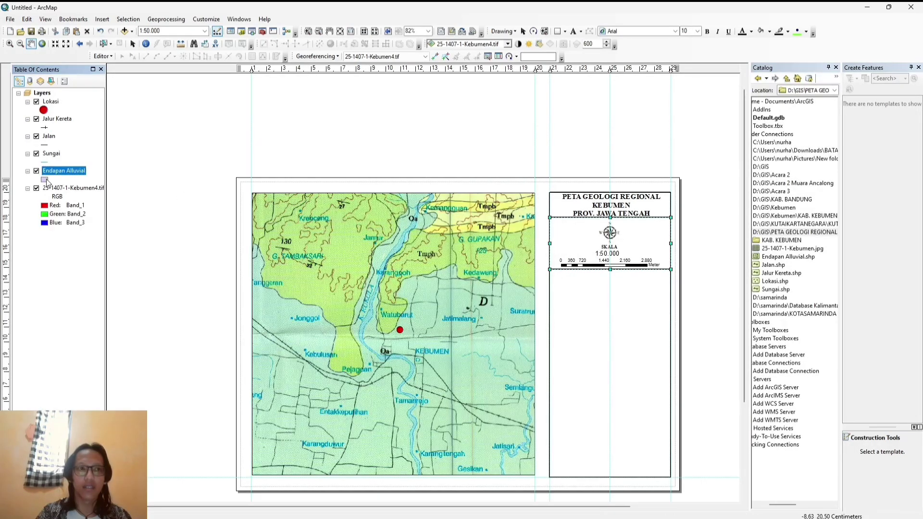
Choose the light Green ESRI fill symbol with black outline for the Endapan Alluvial layer.
click(45, 180)
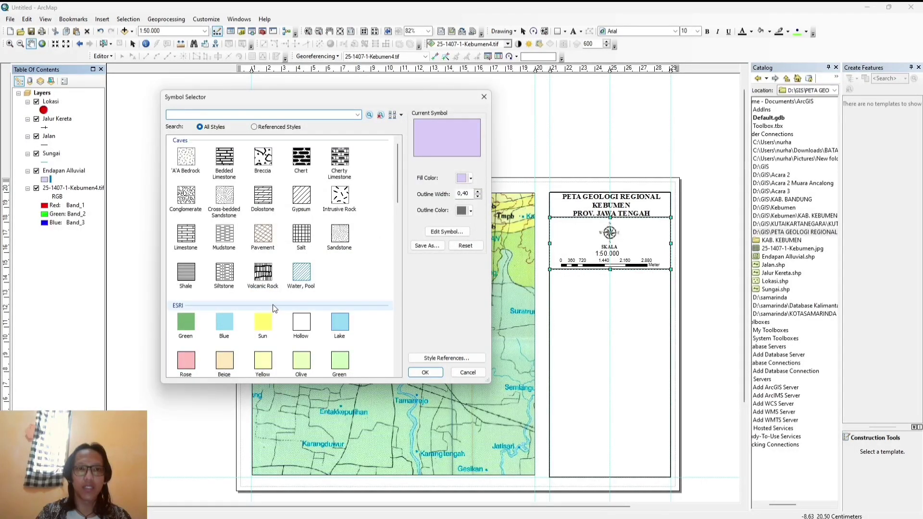
scroll(278, 298, down, 8)
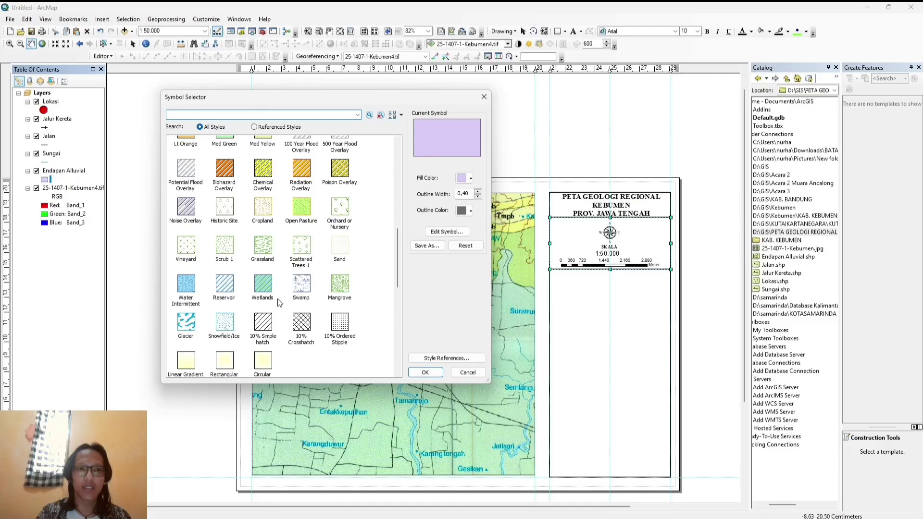
scroll(278, 298, up, 3)
click(225, 173)
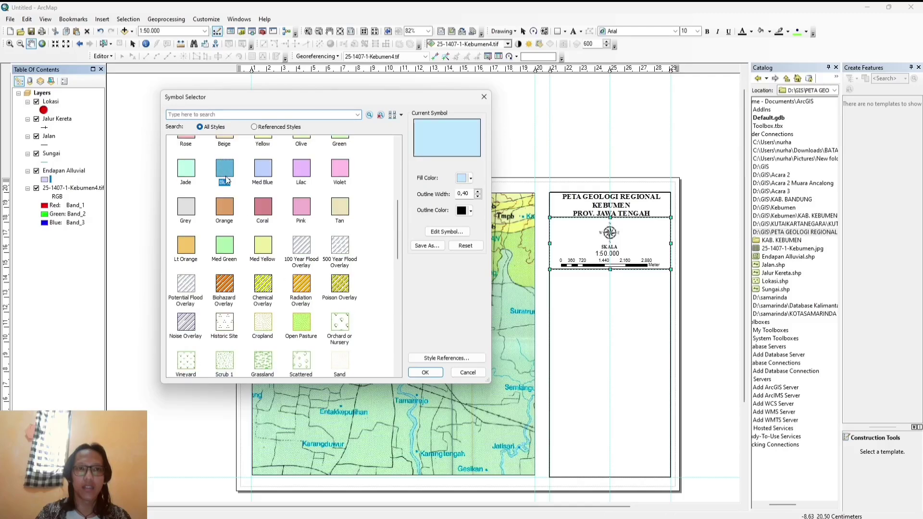
scroll(385, 358, up, 2)
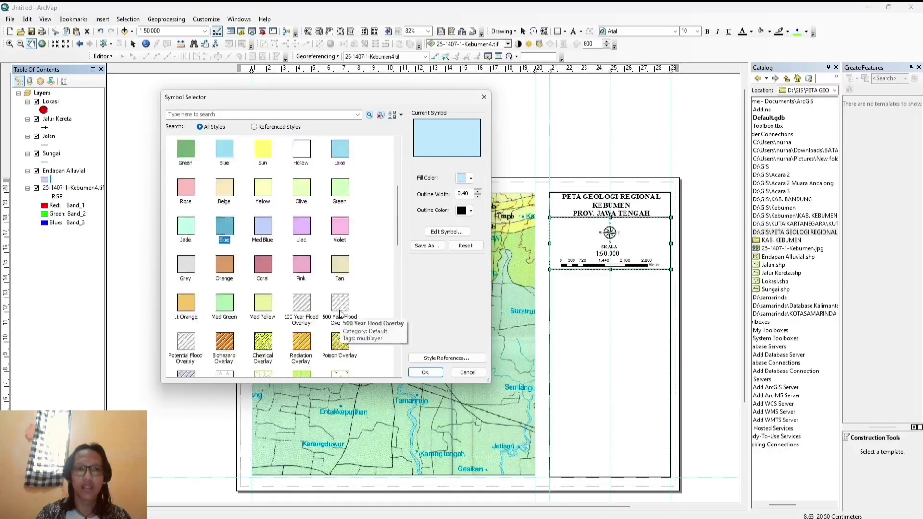
click(339, 189)
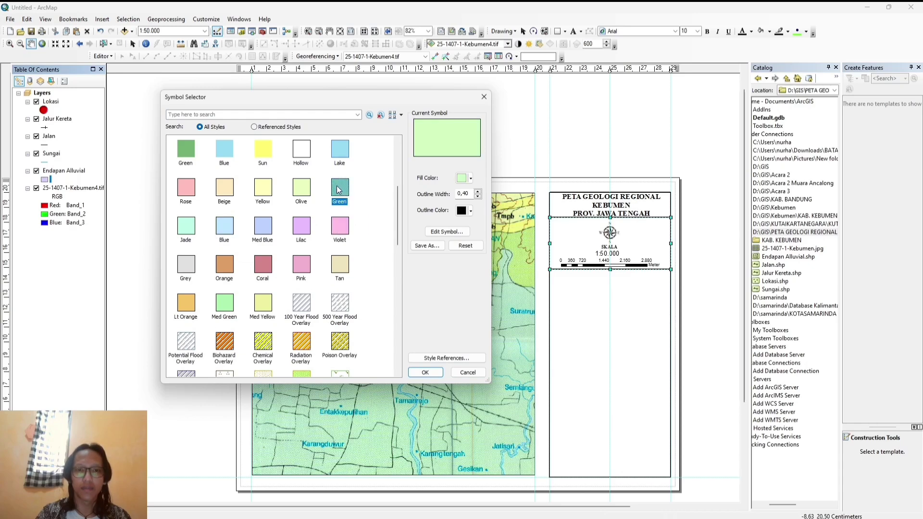
Apply the borderless ESRI Blue fill symbol to the Endapan Alluvial layer.
click(225, 157)
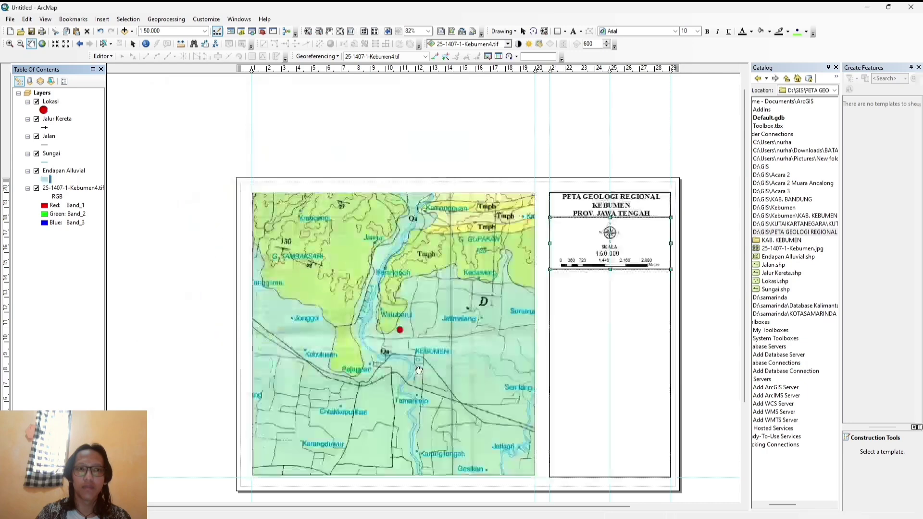
click(425, 372)
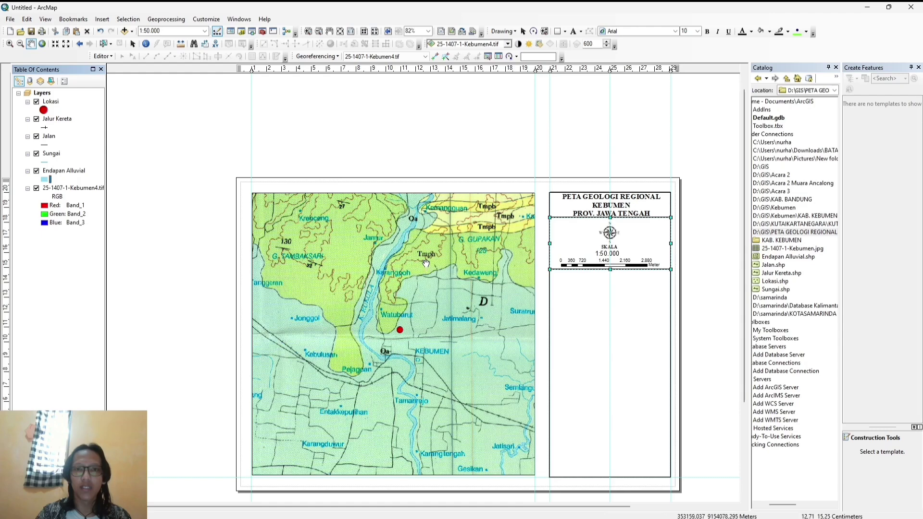
Switch to the image viewer with 25-1407-1-Kebumen (1).jpg, examine its rock formation legend, and return to ArcMap.
mouse_move(548, 510)
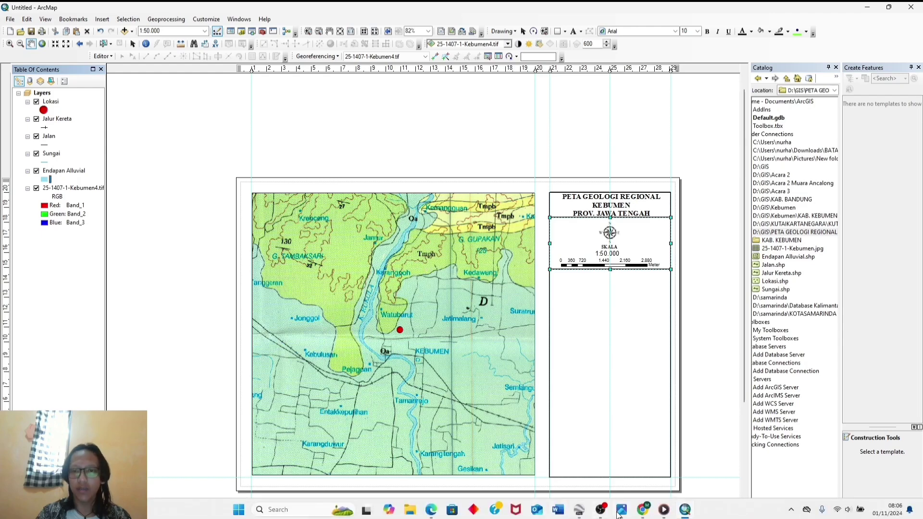
mouse_move(619, 513)
click(609, 467)
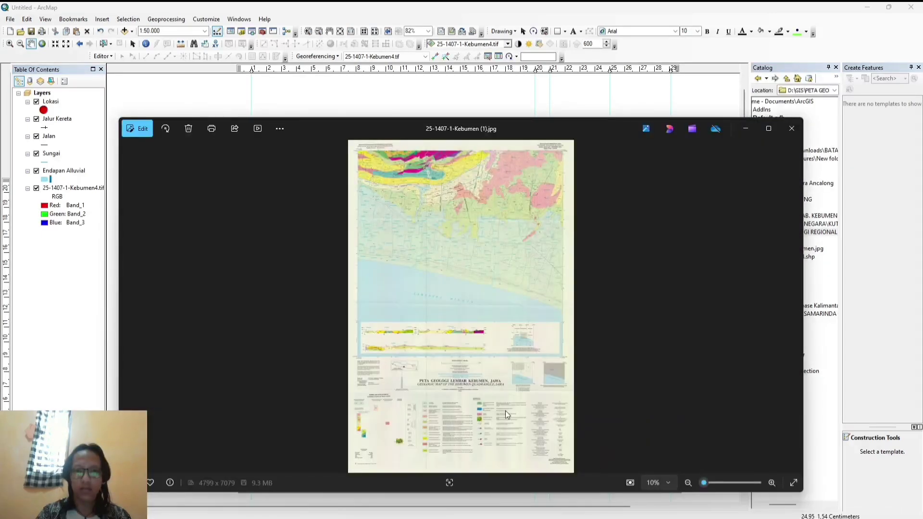
scroll(464, 408, up, 5)
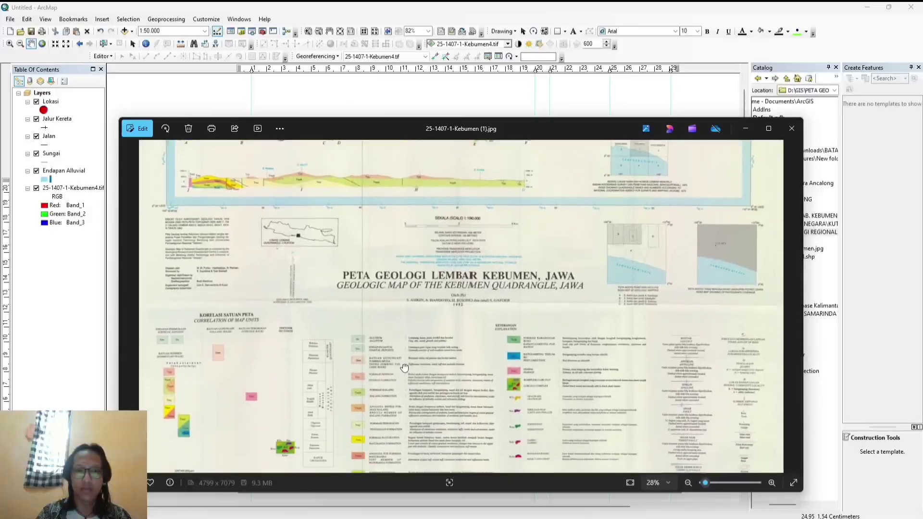
scroll(392, 369, up, 5)
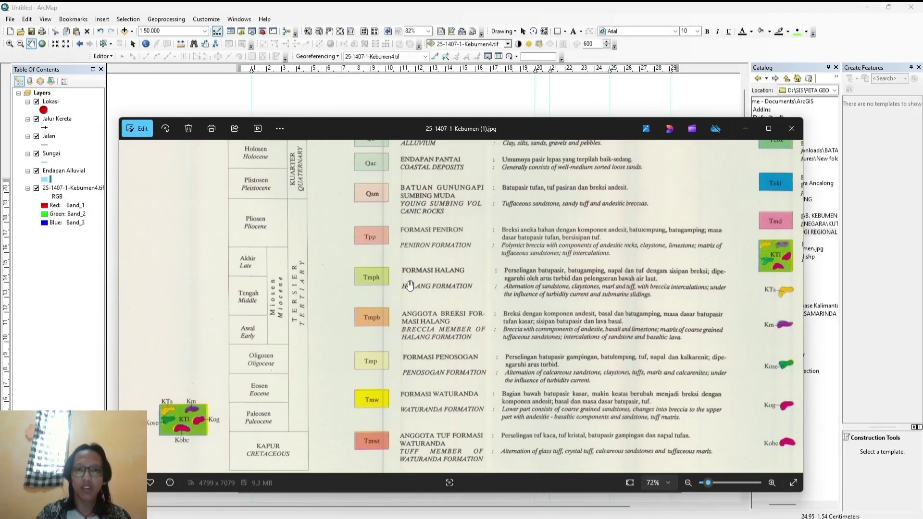
mouse_move(712, 518)
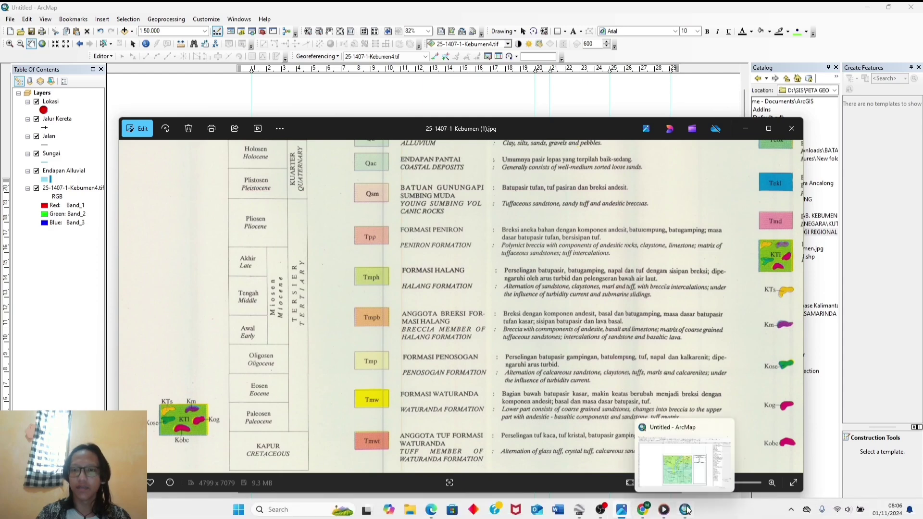
click(680, 470)
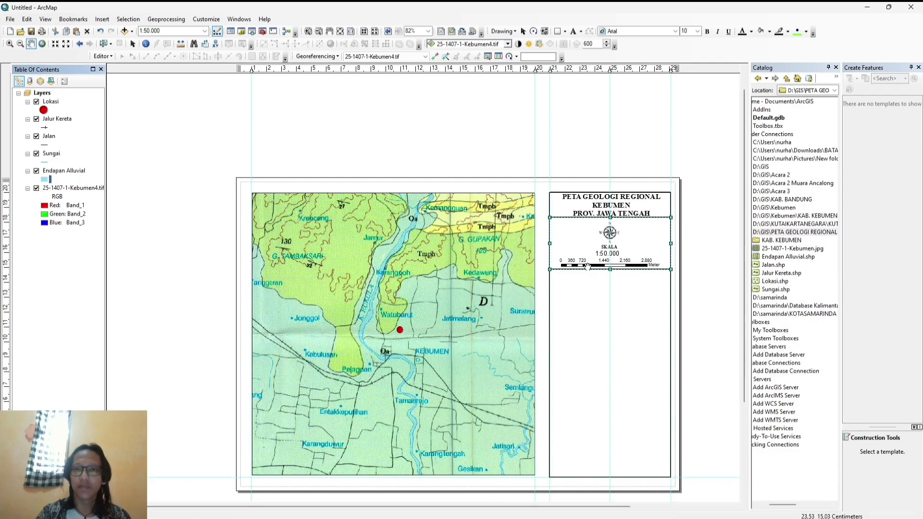
Start a new shapefile in the PETA GEOLOGI REGIONAL folder and name it Formasi Halang.
right_click(788, 234)
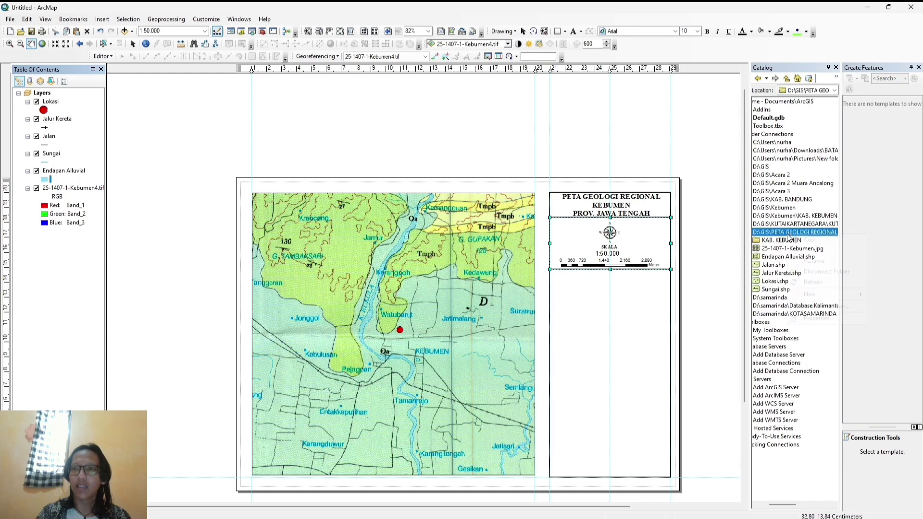
mouse_move(825, 294)
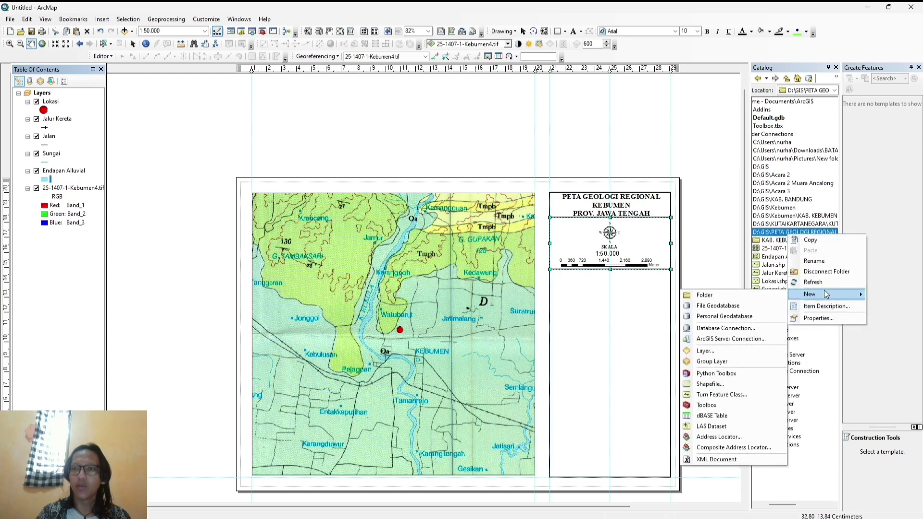
click(733, 384)
click(501, 179)
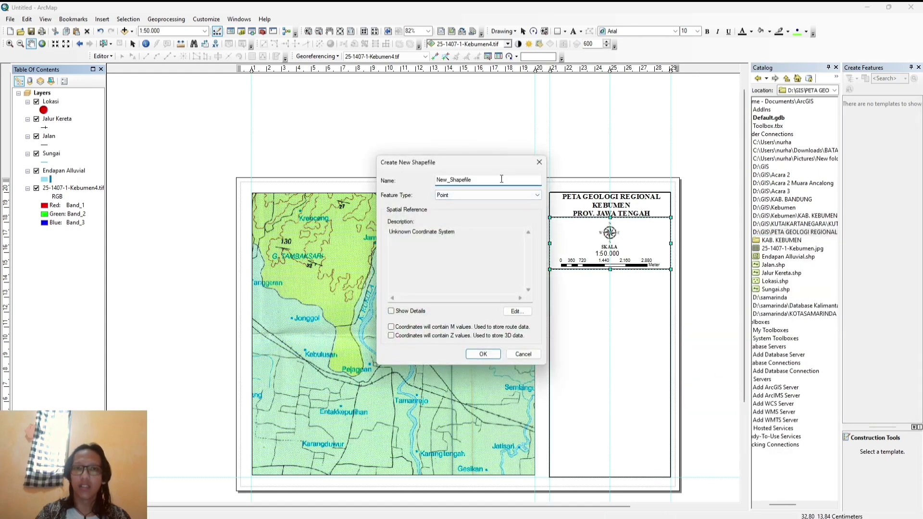
key(BackSpace)
key(BackSpace)
key(BackSpace)
key(BackSpace)
key(BackSpace)
key(BackSpace)
key(BackSpace)
key(BackSpace)
key(BackSpace)
key(BackSpace)
key(BackSpace)
key(BackSpace)
key(BackSpace)
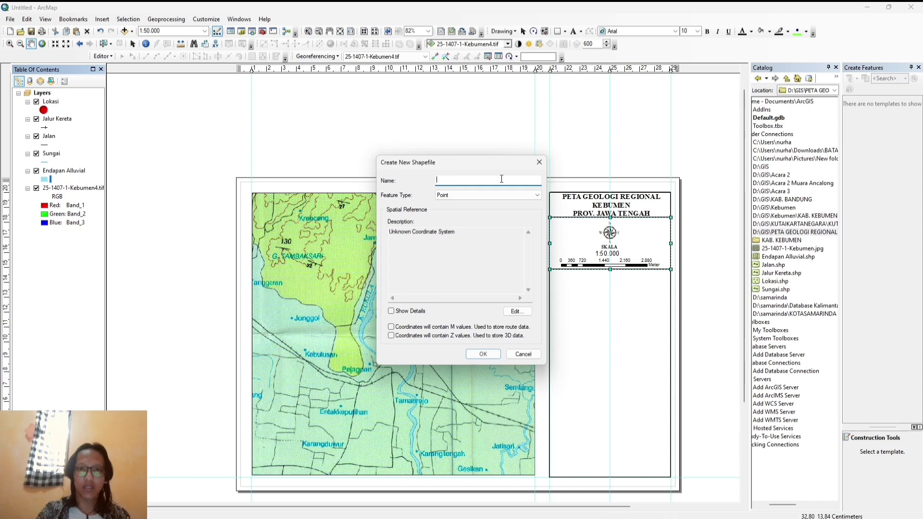
text(Fomasi)
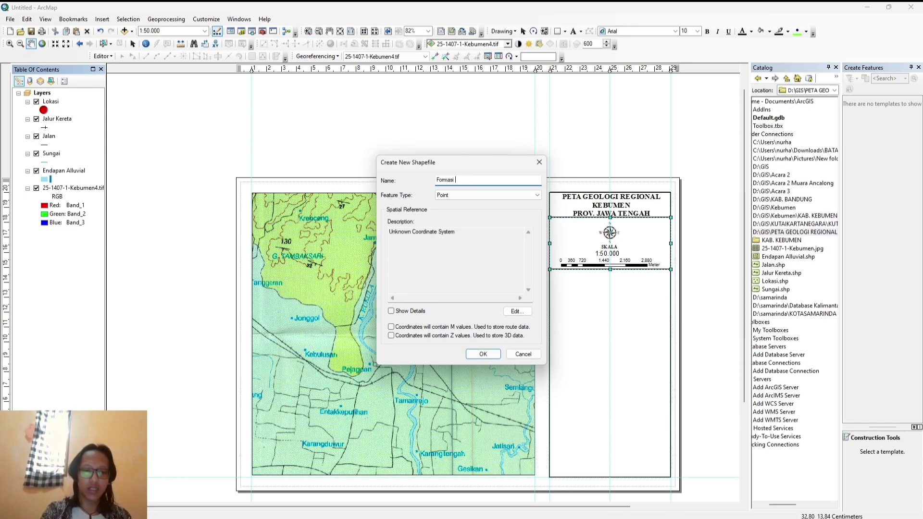
text( Halang)
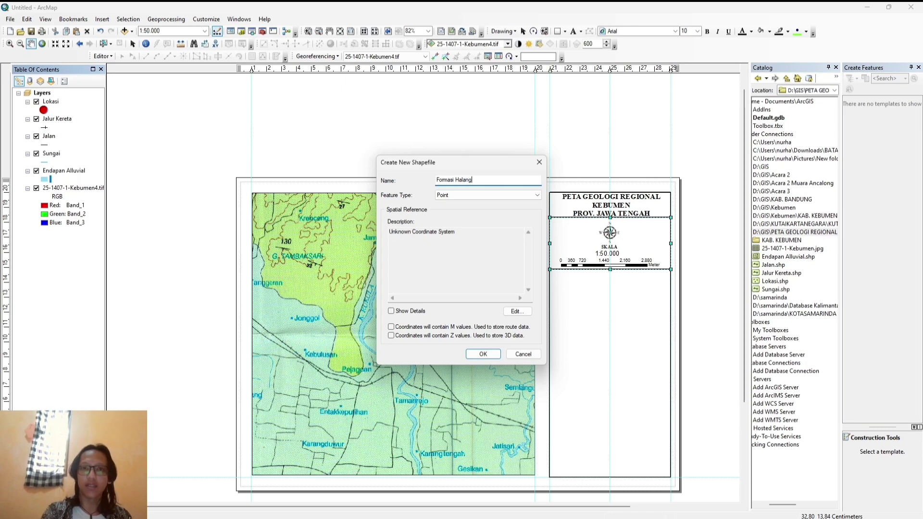
Create the Formasi Halang shapefile as Polygon type with the WGS 1984 UTM Zone 49S coordinate system.
click(508, 194)
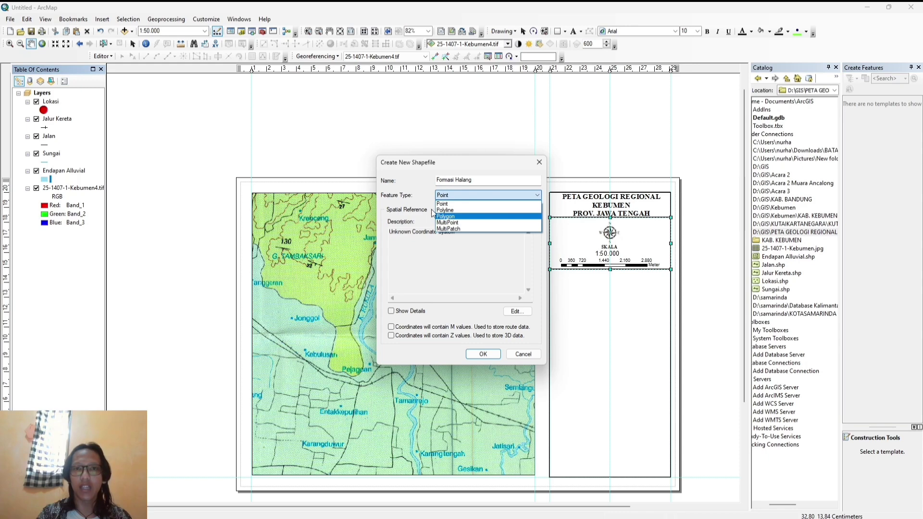
click(448, 217)
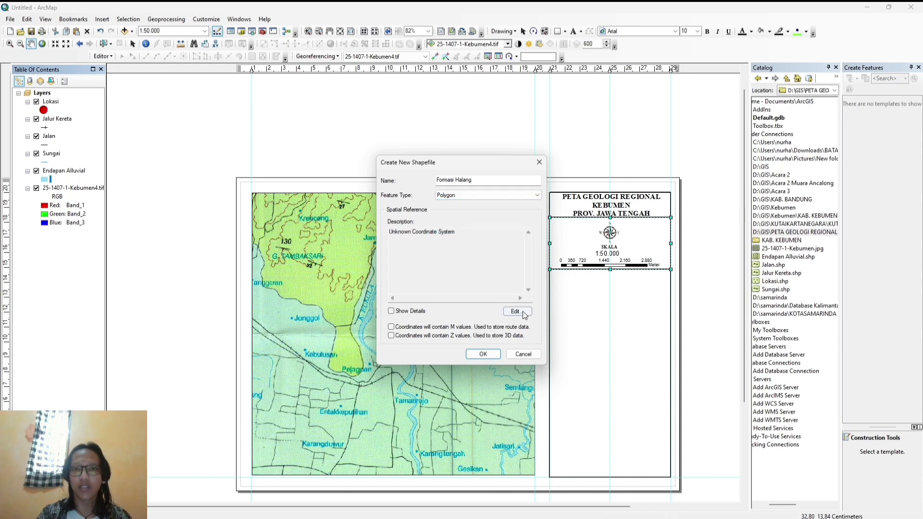
click(517, 311)
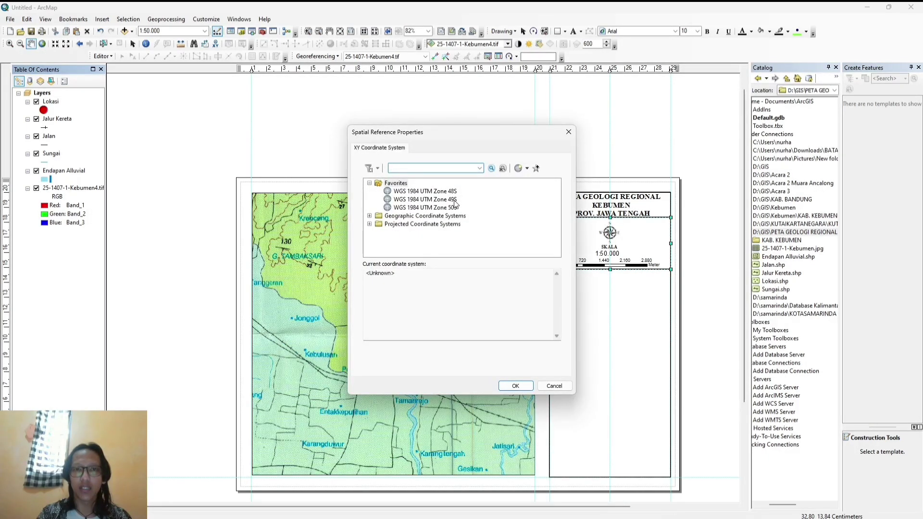
click(452, 200)
click(514, 386)
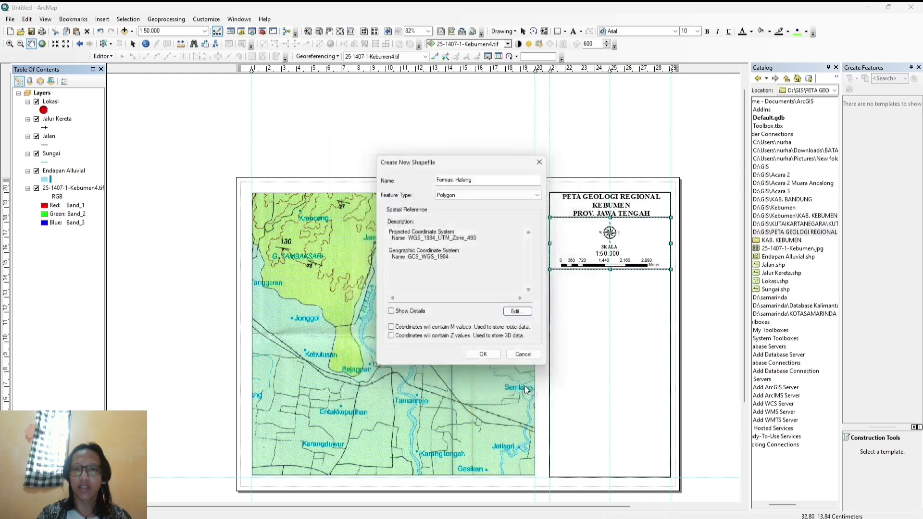
click(483, 354)
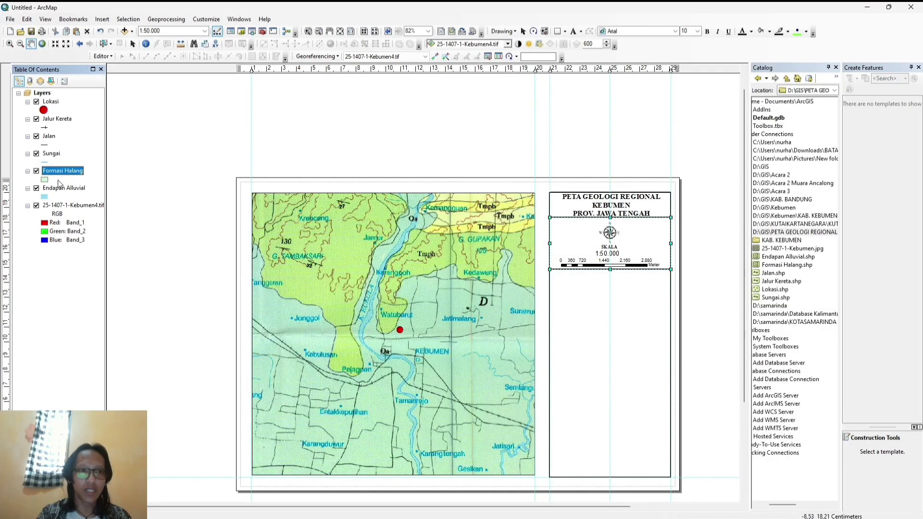
Apply the borderless ESRI Green fill symbol to the Formasi Halang layer.
click(45, 180)
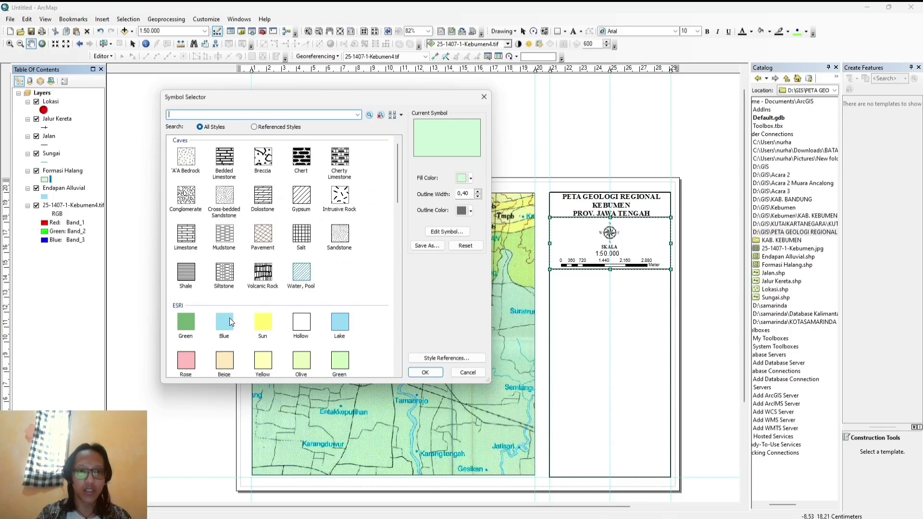
click(187, 319)
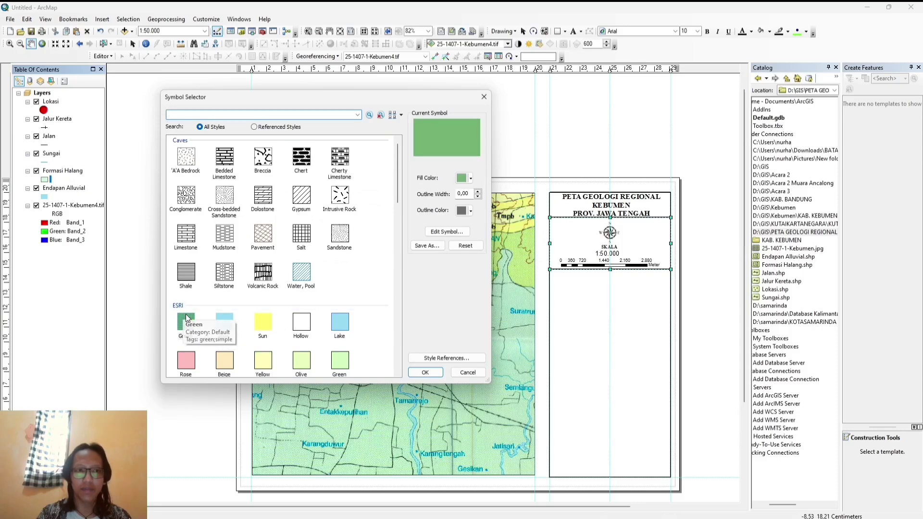
click(420, 375)
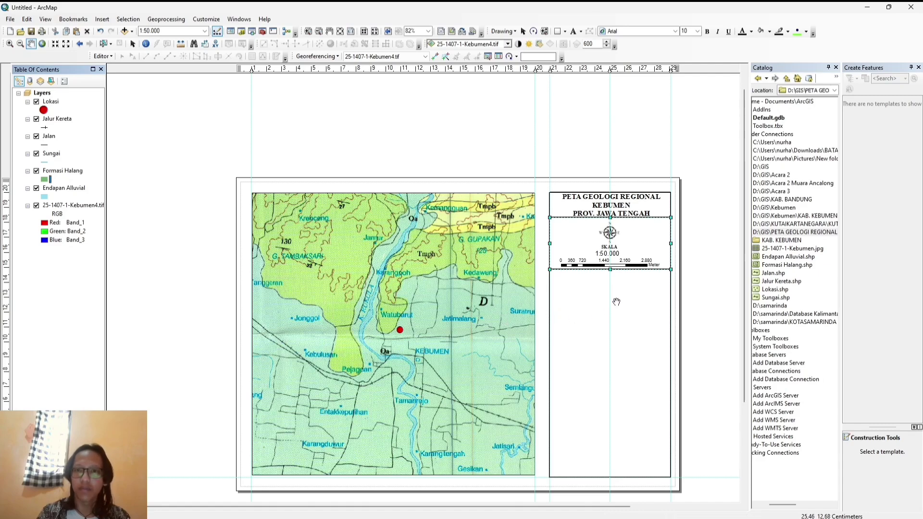
Start another shapefile in the PETA GEOLOGI REGIONAL folder, check the formation names in the legend image, and name it Breksi Formasi Halang.
right_click(789, 236)
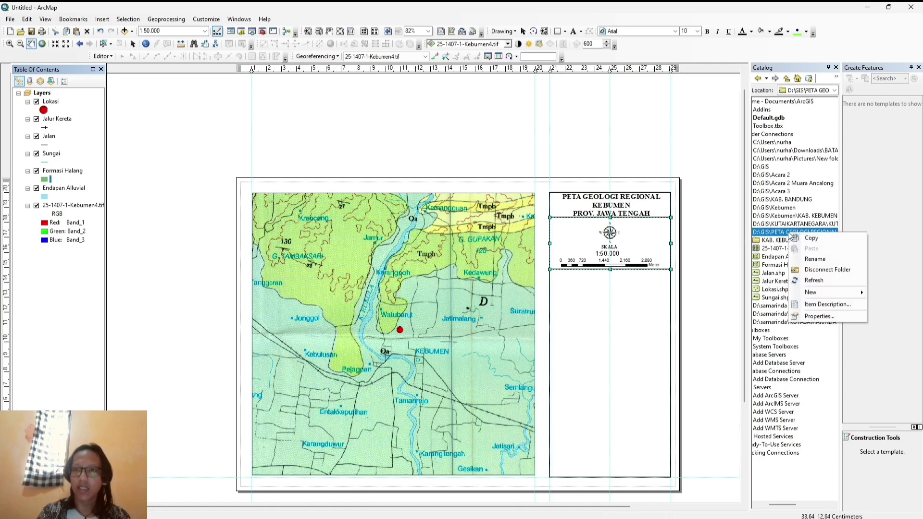
mouse_move(819, 296)
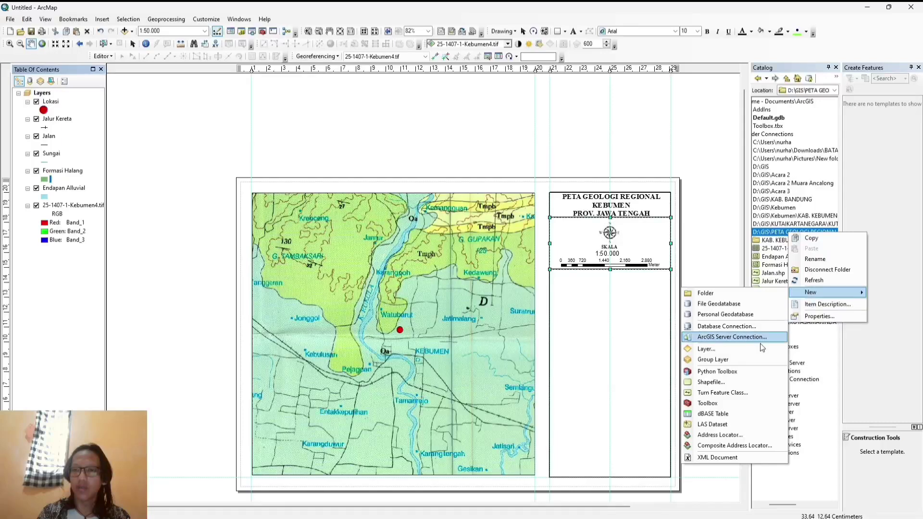
click(738, 381)
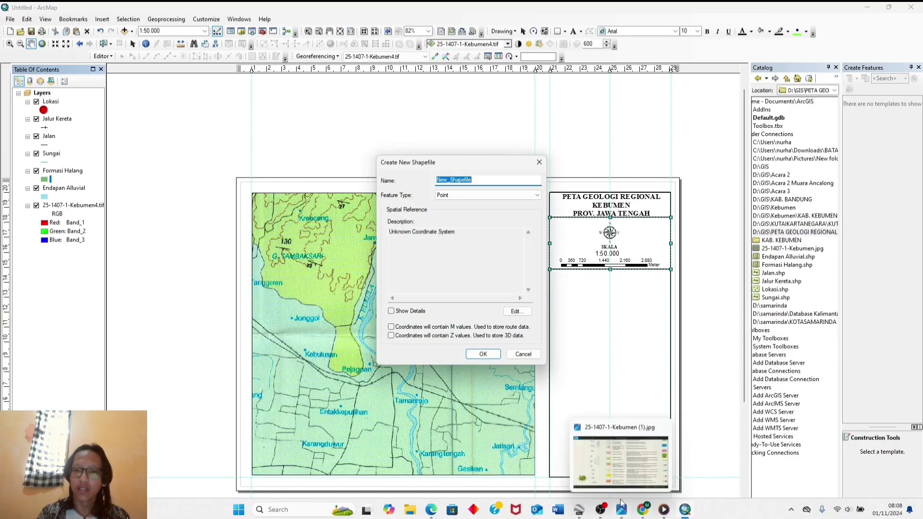
click(623, 509)
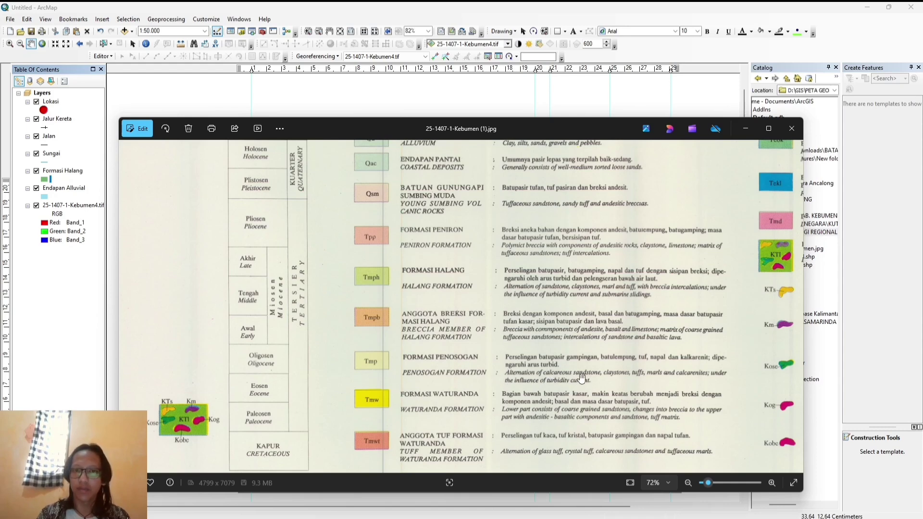
mouse_move(683, 517)
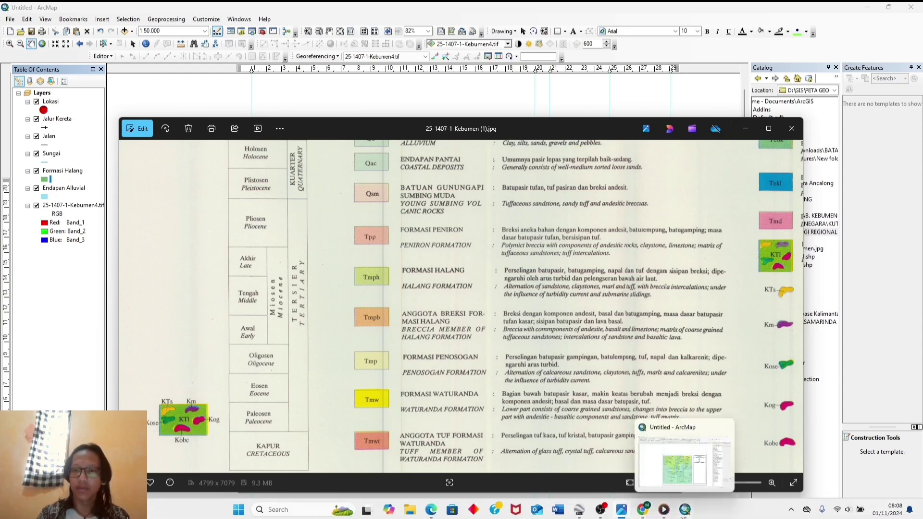
click(682, 469)
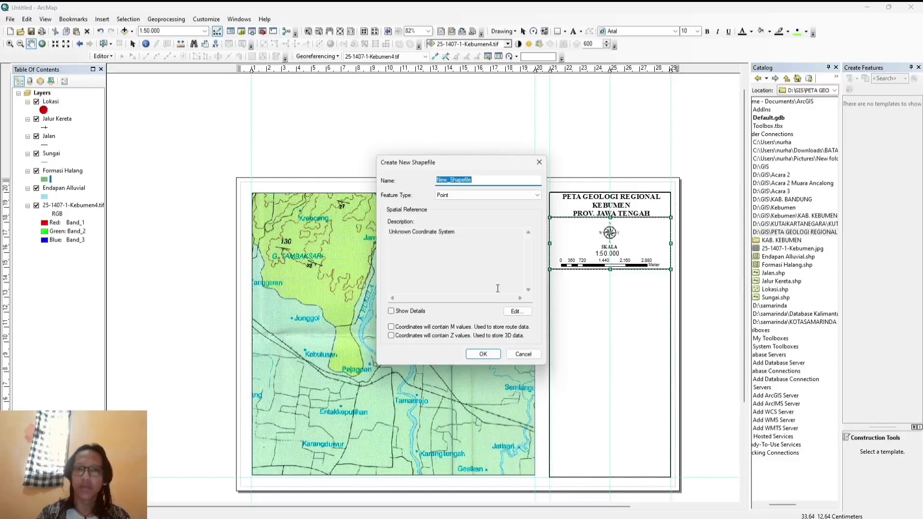
key(BackSpace)
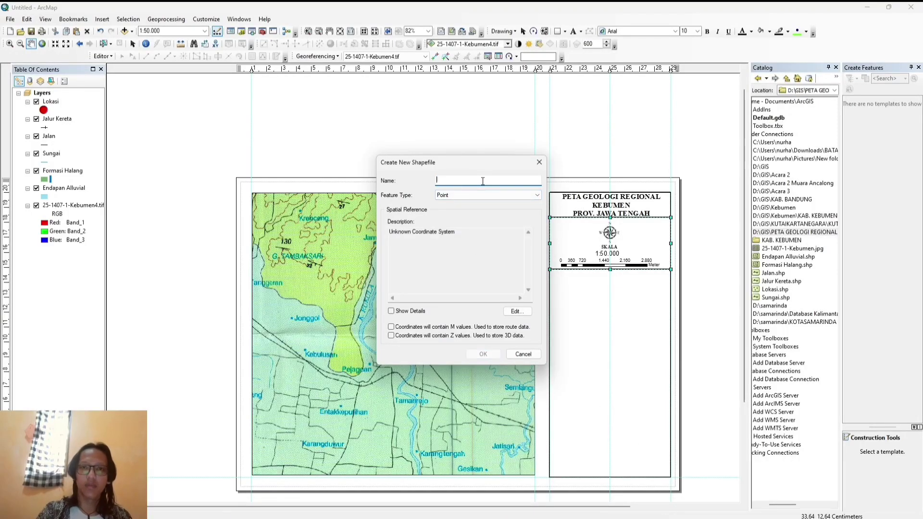
text(B)
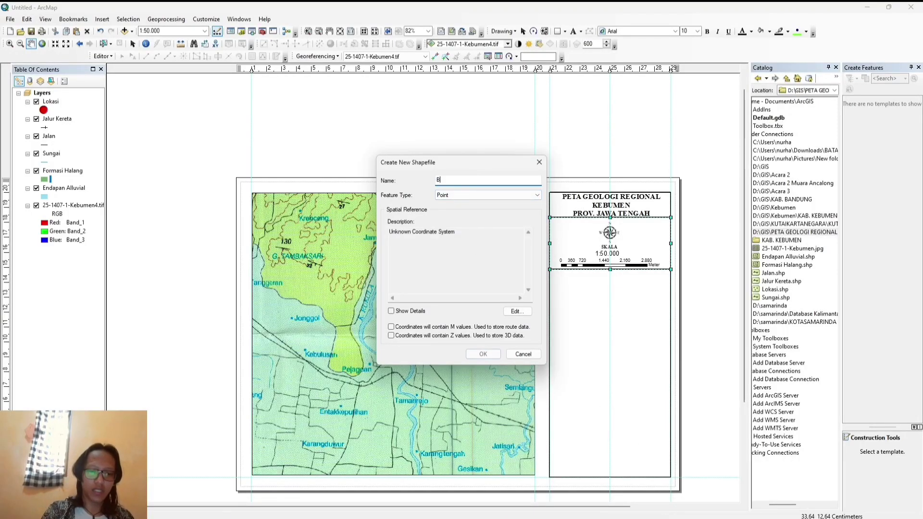
text(reksi Formasi Halang)
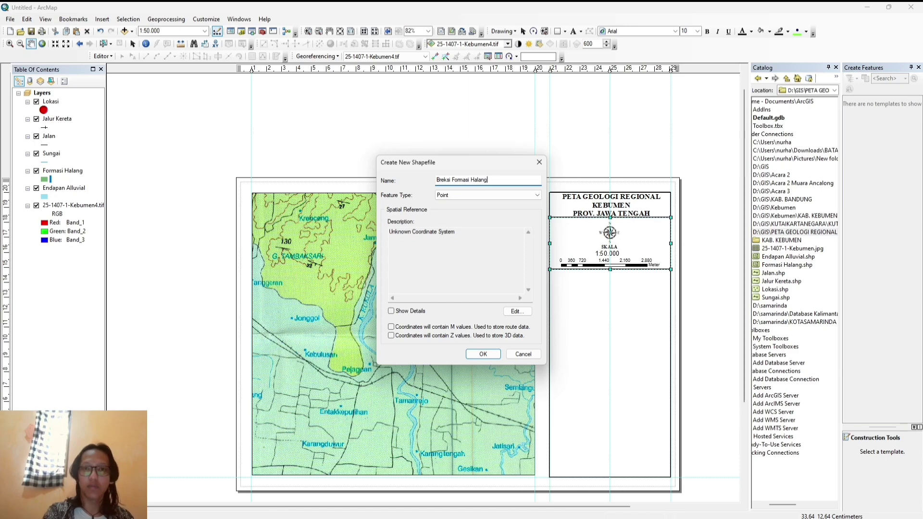
Create the Breksi Formasi Halang shapefile as Polygon type with the WGS 1984 UTM Zone 49S coordinate system.
click(486, 195)
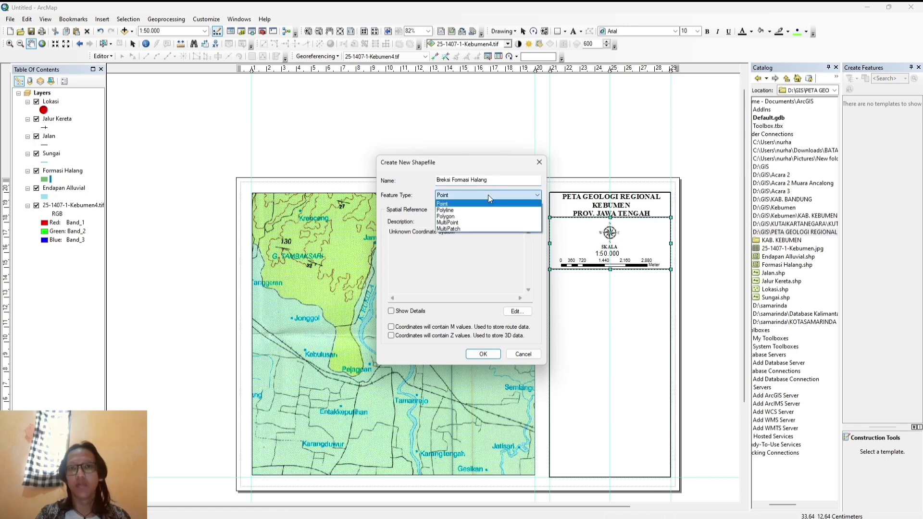
click(474, 216)
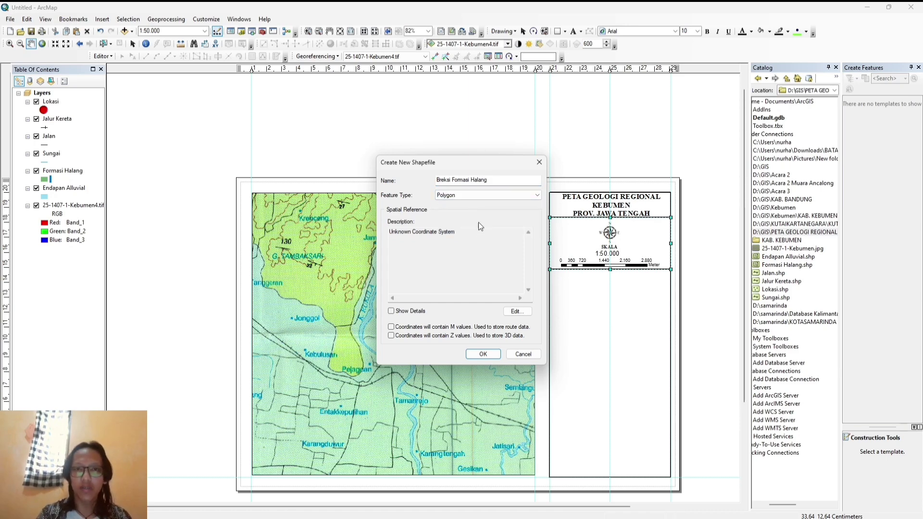
click(516, 312)
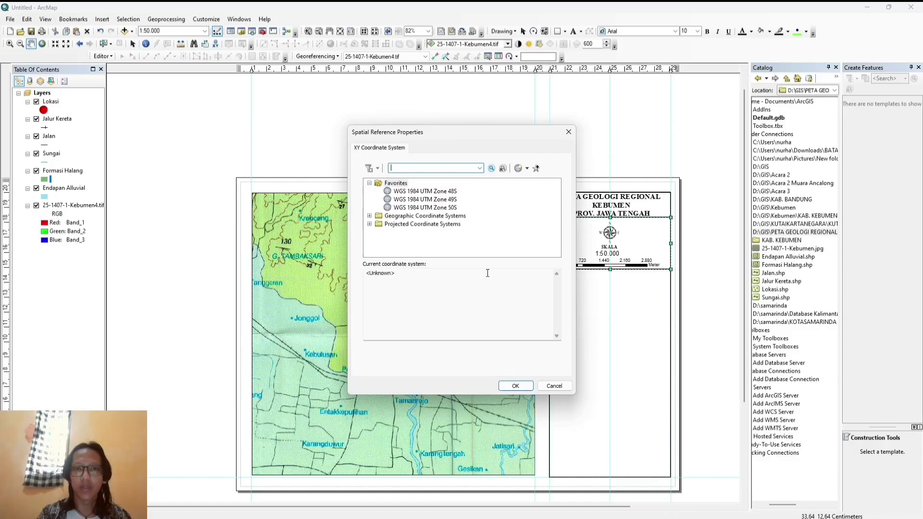
click(447, 200)
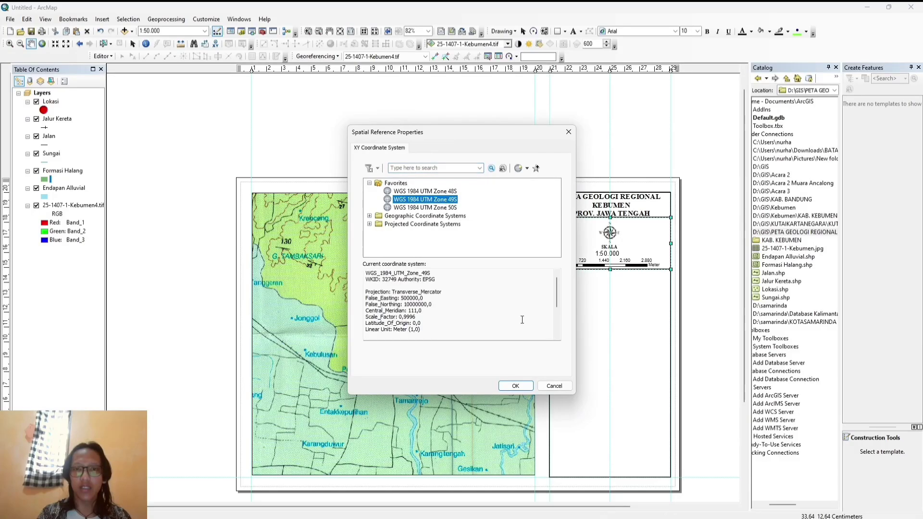
click(515, 386)
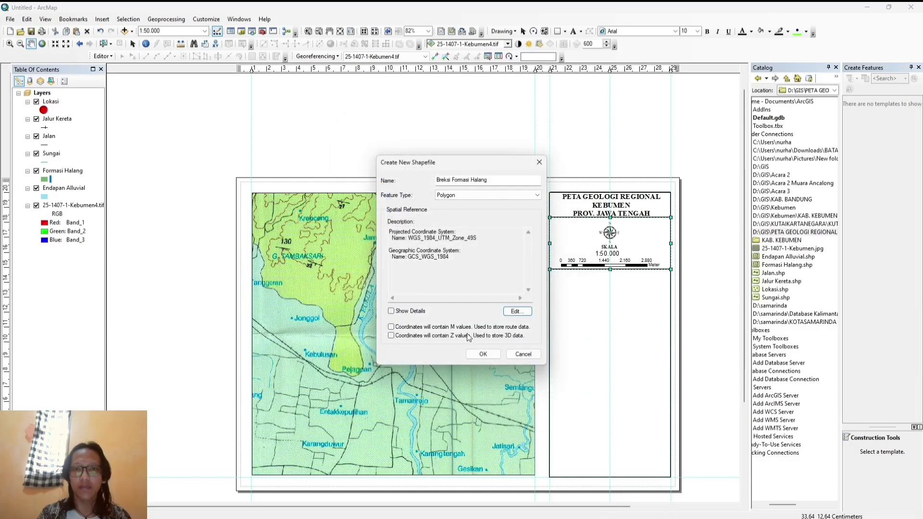
click(489, 353)
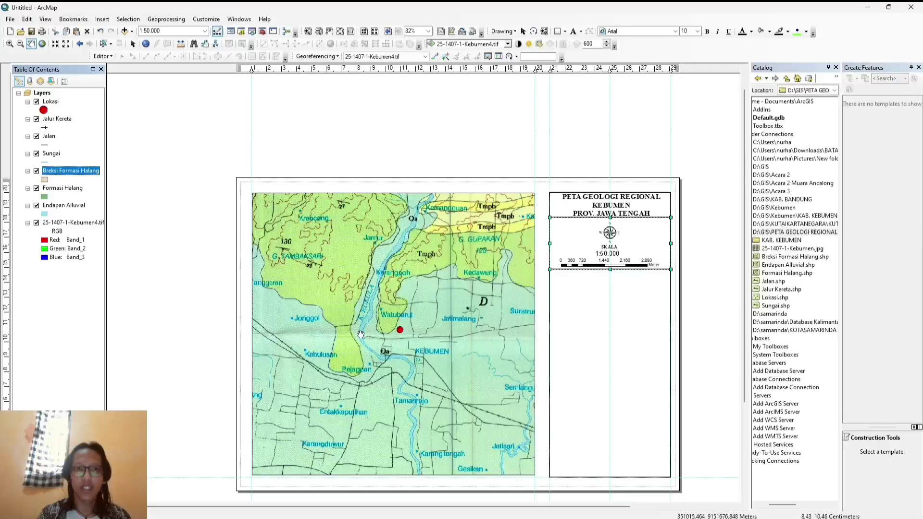
Apply the yellow ESRI Sun fill symbol to the Breksi Formasi Halang layer.
click(45, 180)
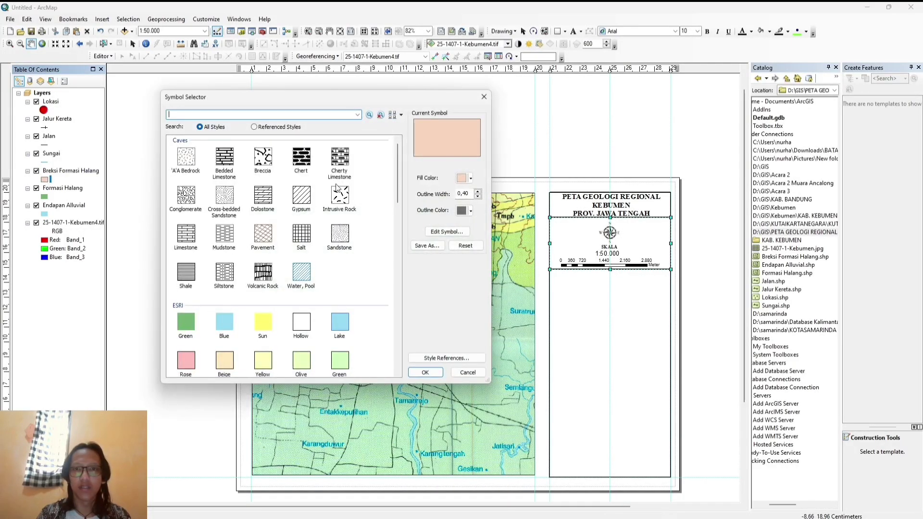
click(270, 322)
click(425, 372)
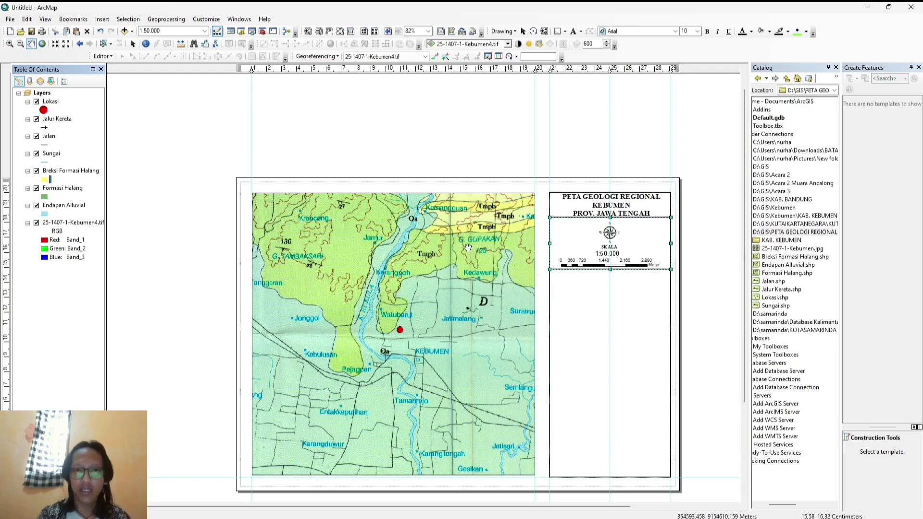
Look up the Tmp formation in the legend image, then start a shapefile named Formasi Penosogan in the PETA GEOLOGI REGIONAL folder.
drag(454, 235, 483, 259)
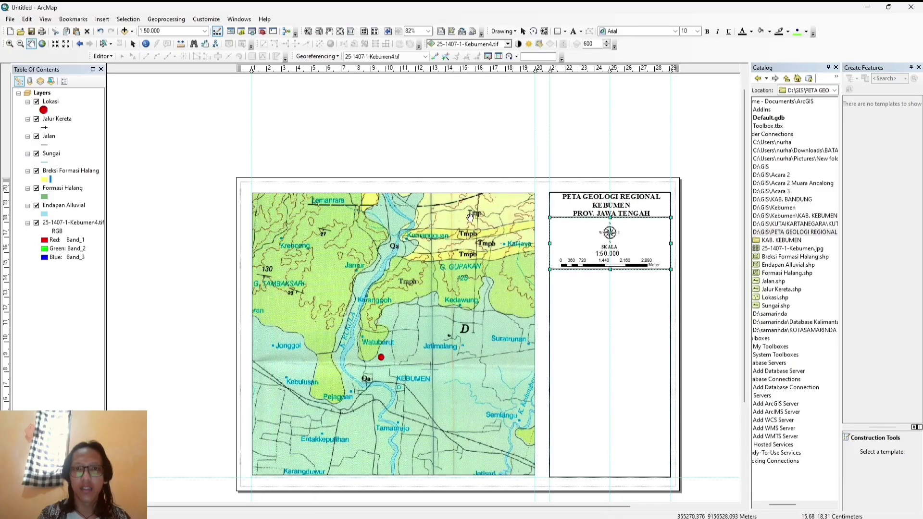
drag(475, 215, 498, 224)
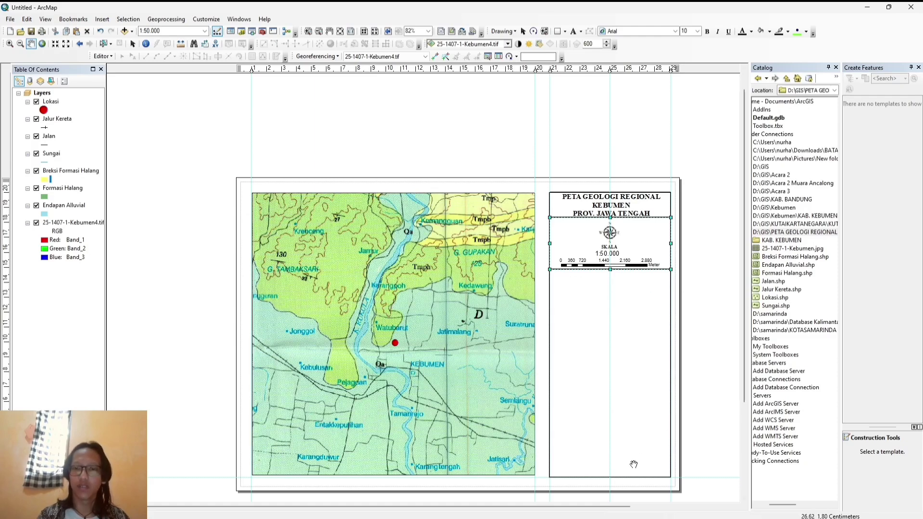
mouse_move(623, 516)
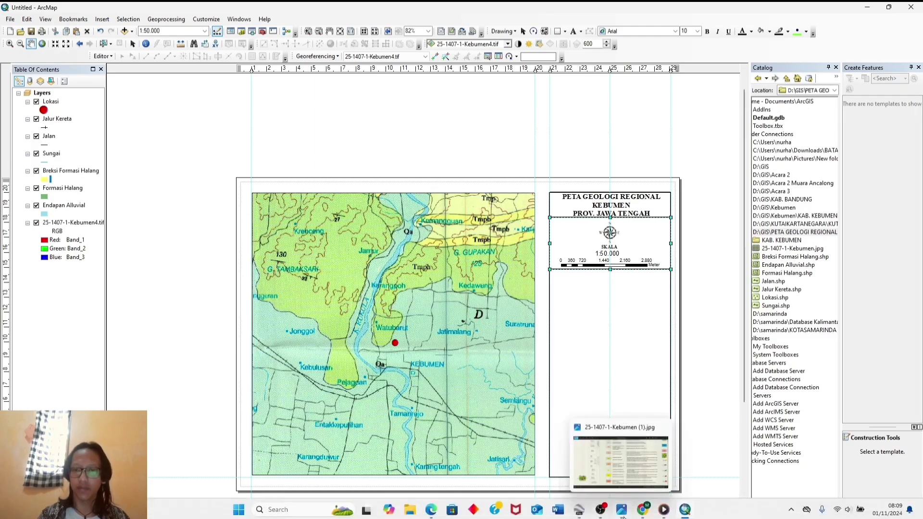
click(613, 483)
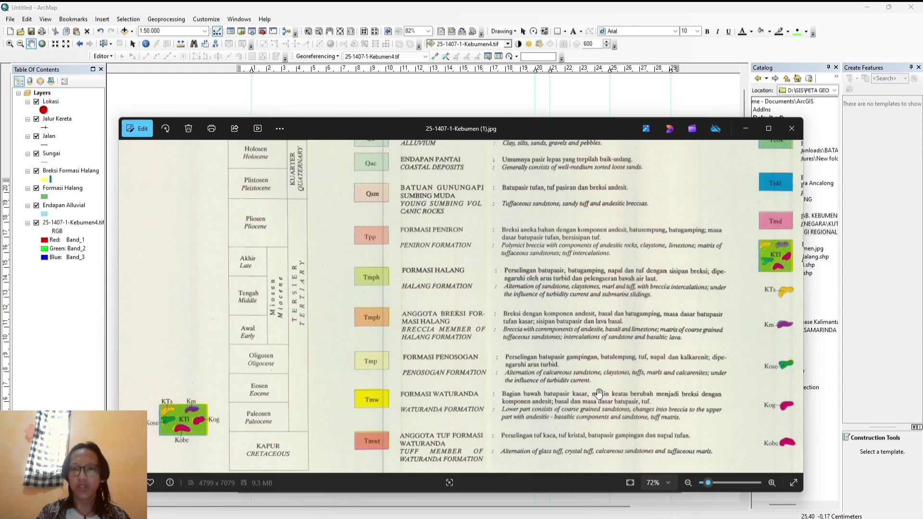
mouse_move(690, 513)
click(679, 470)
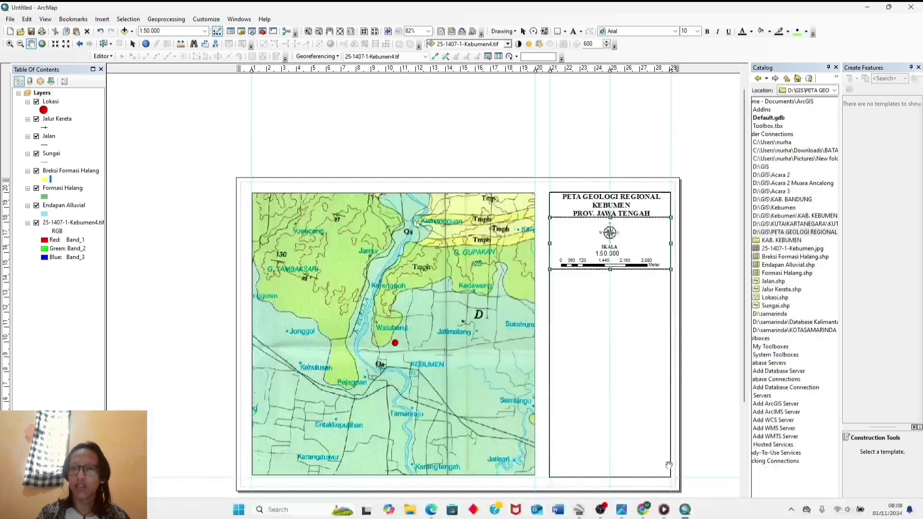
right_click(769, 237)
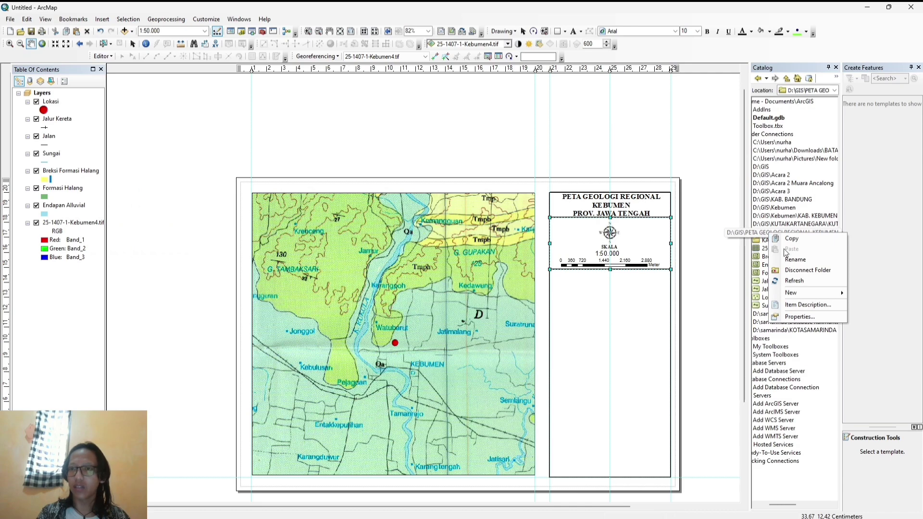
mouse_move(799, 291)
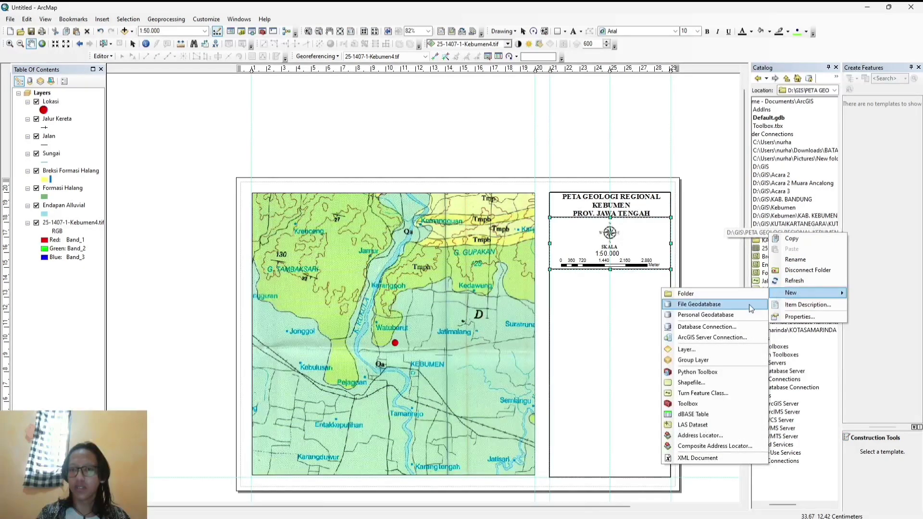
click(703, 382)
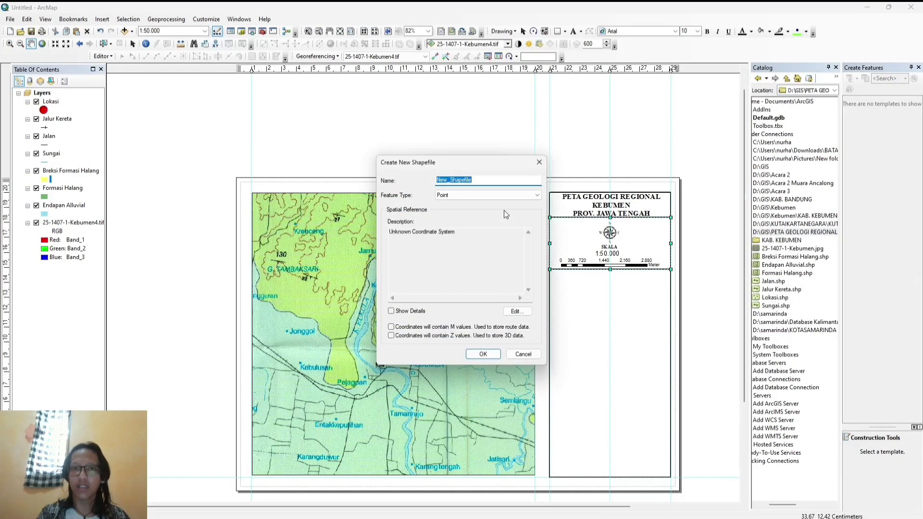
click(494, 178)
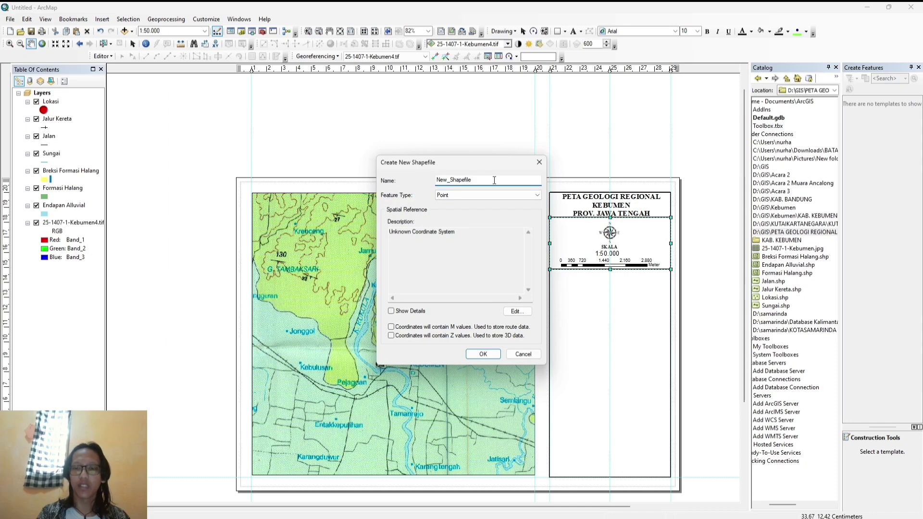
key(BackSpace)
key(BackSpace)
key(BackSpace)
key(BackSpace)
key(BackSpace)
key(BackSpace)
key(BackSpace)
key(BackSpace)
key(BackSpace)
key(BackSpace)
key(BackSpace)
key(BackSpace)
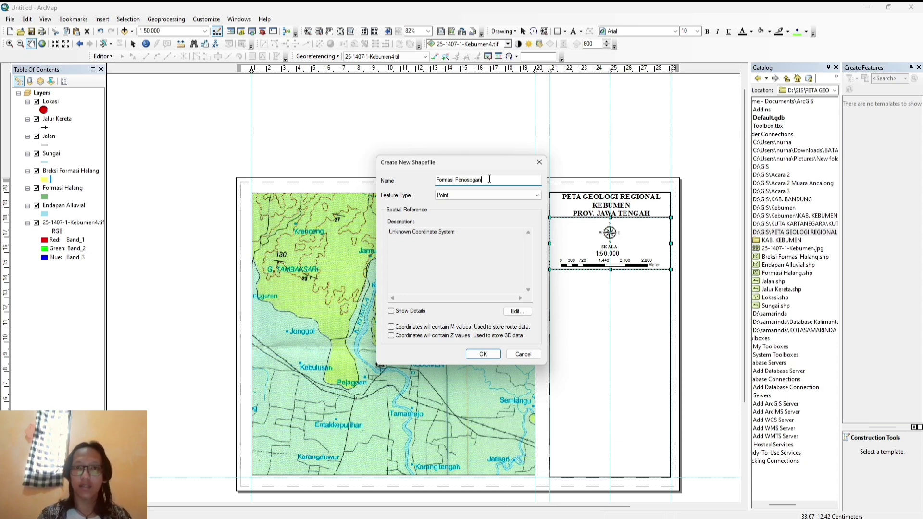
text(Formasi Penosogan)
Create the Formasi Penosogan shapefile as Polygon type with the WGS 1984 UTM Zone 49S coordinate system.
click(494, 194)
click(487, 217)
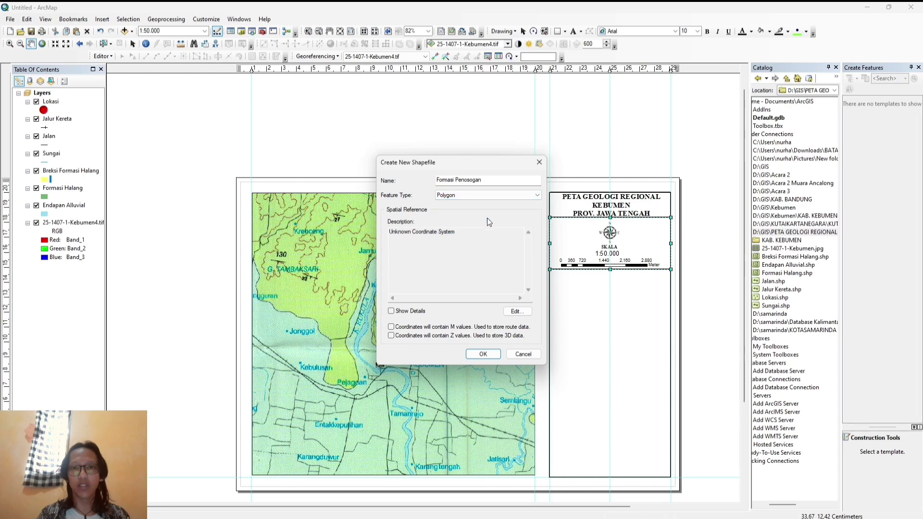
click(517, 311)
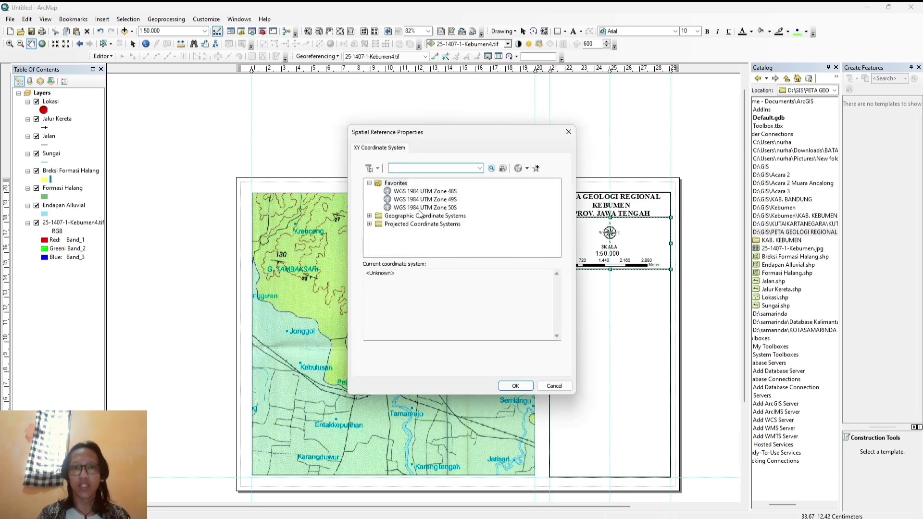
click(426, 200)
click(517, 385)
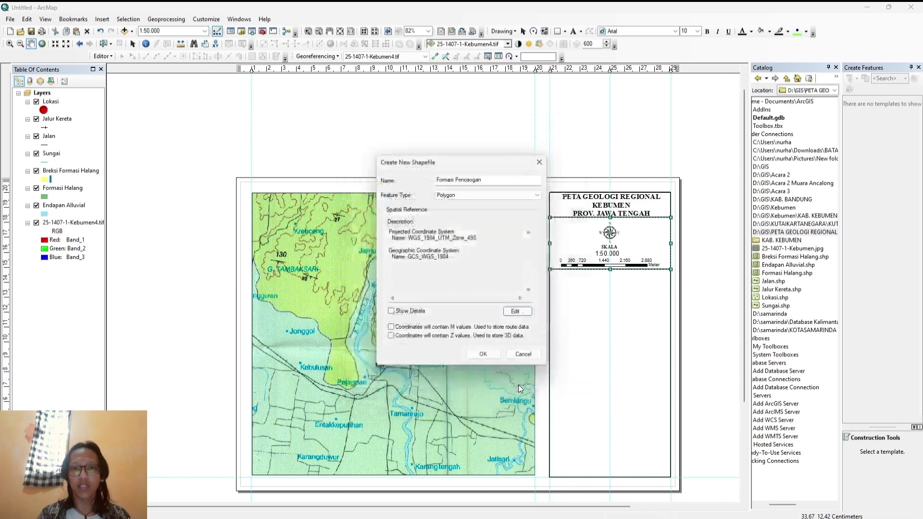
click(483, 354)
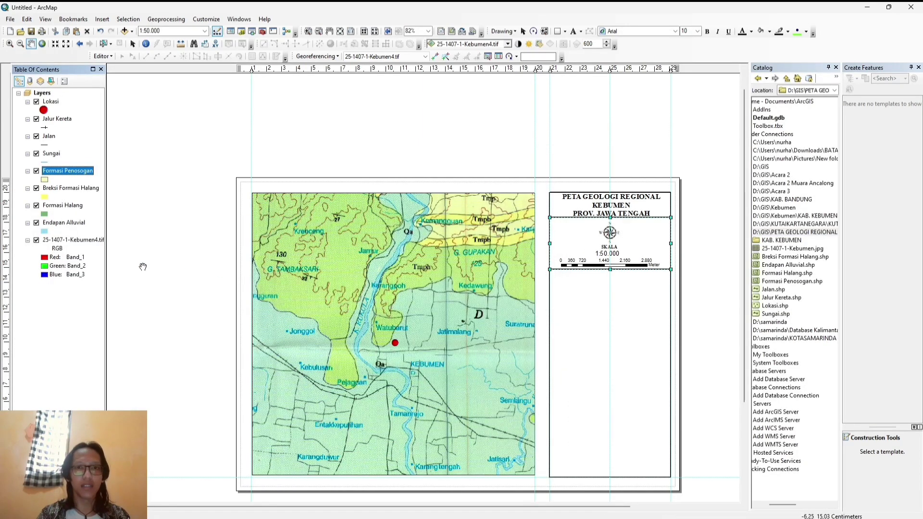
Apply the pale ESRI Yellow fill symbol to the Formasi Penosogan layer.
click(45, 180)
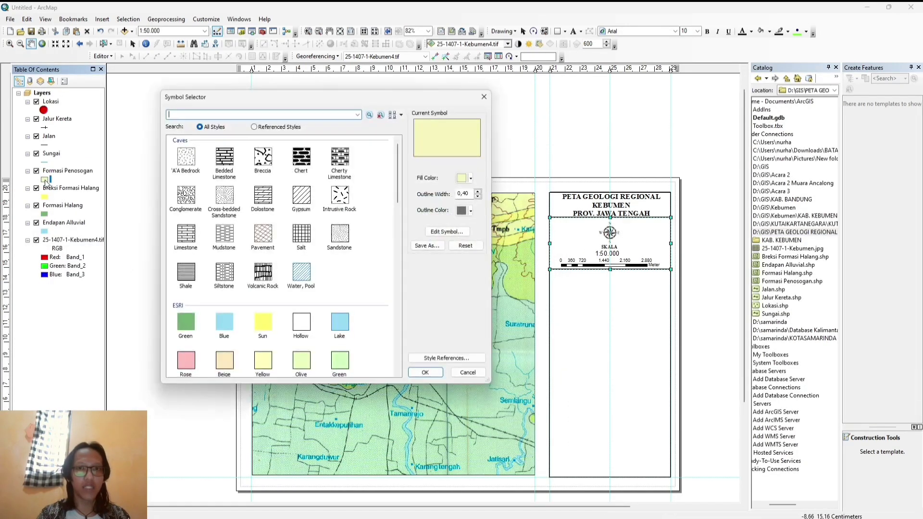
click(262, 362)
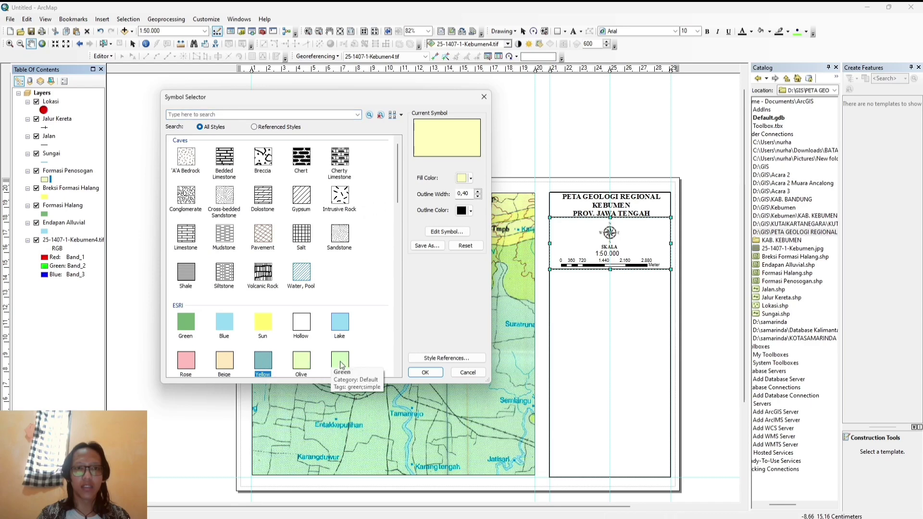
click(424, 372)
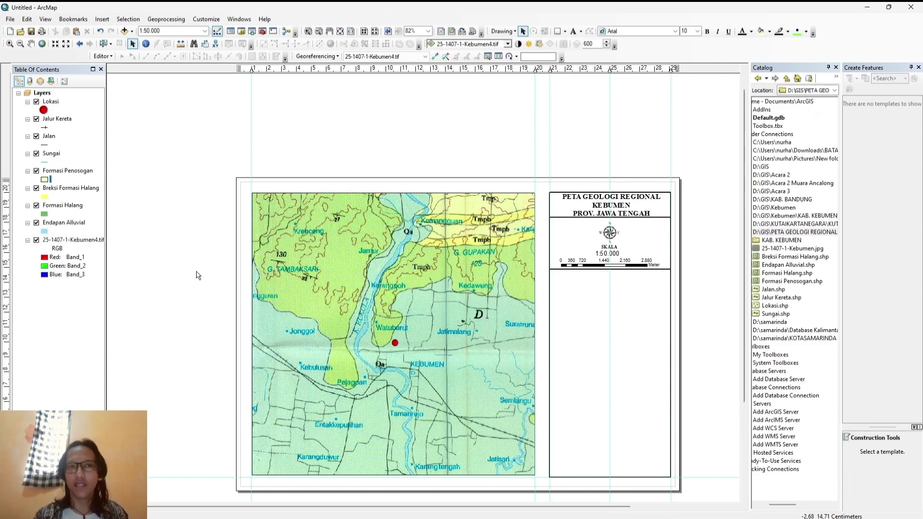
Start a map legend whose items are only Lokasi, Jalan, Sungai and Jalur Kereta, in that order.
click(102, 20)
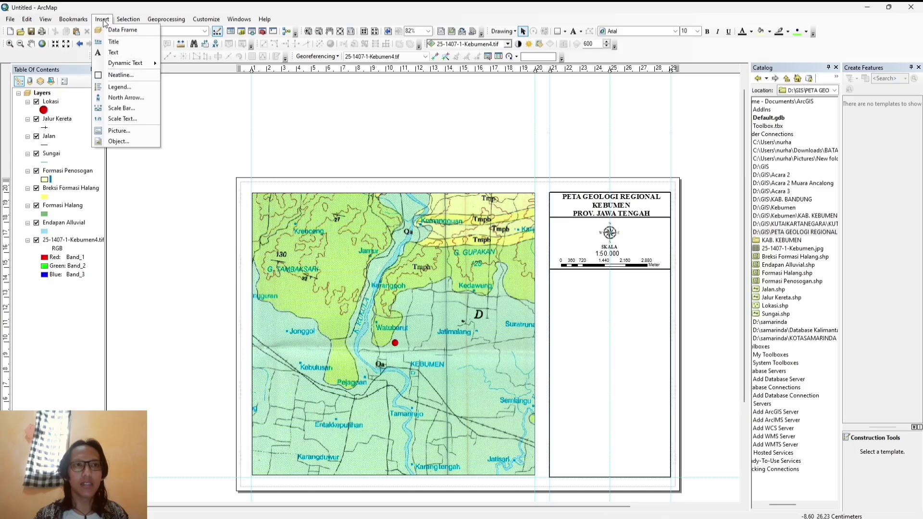
click(120, 87)
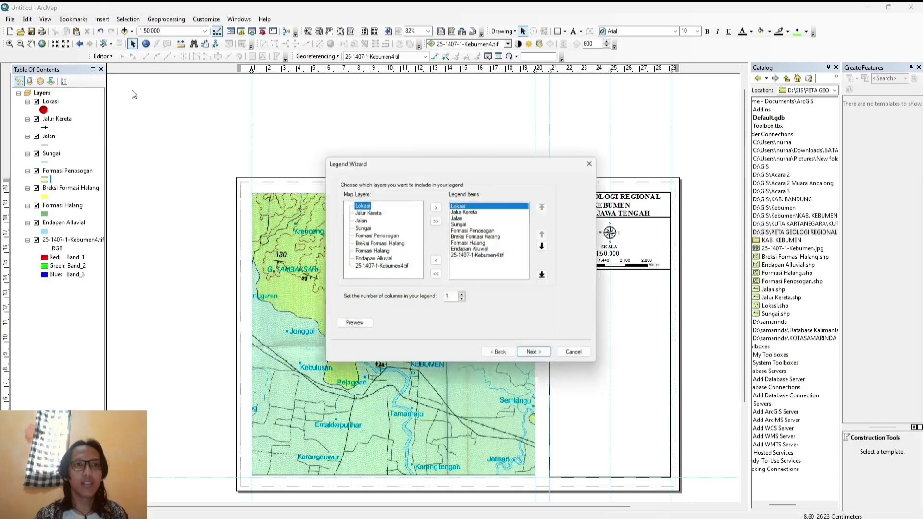
click(435, 274)
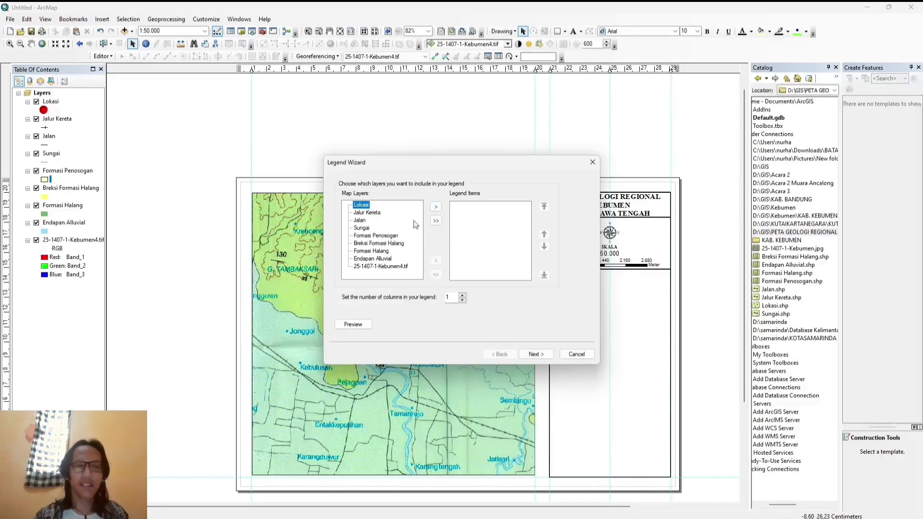
click(436, 208)
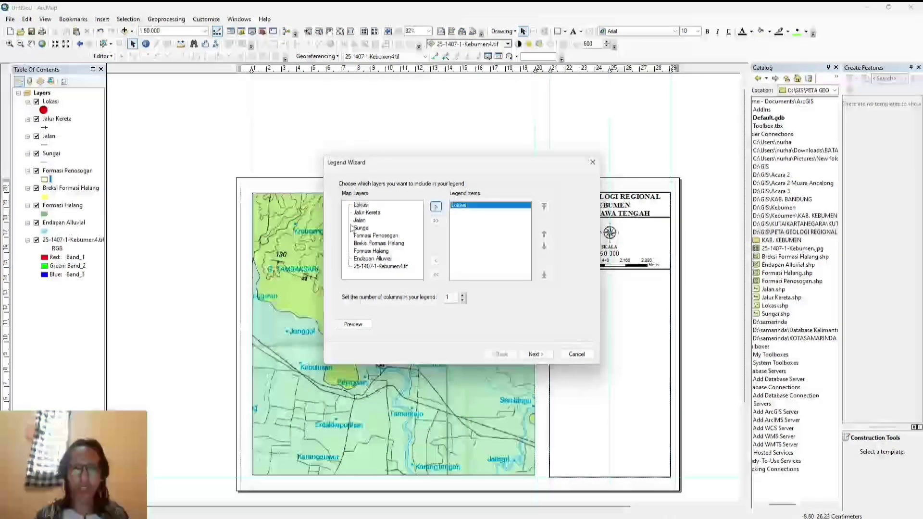
click(358, 221)
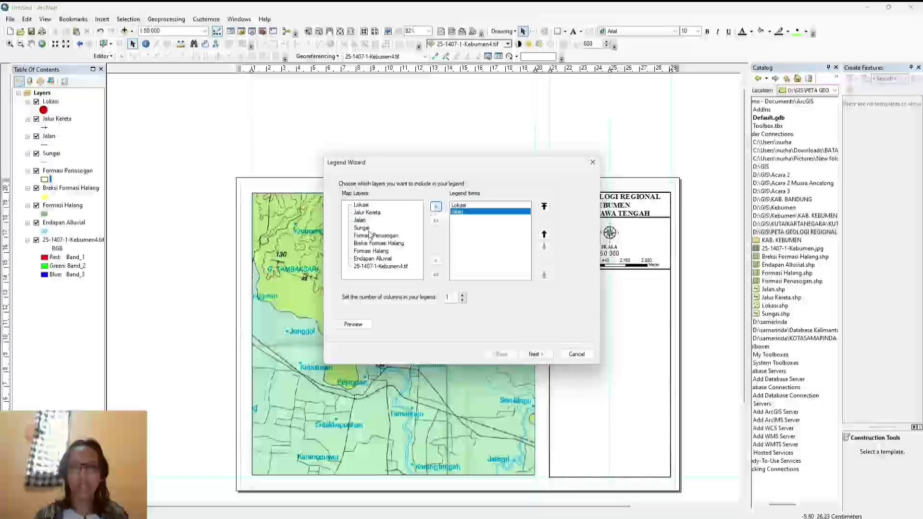
click(360, 220)
click(435, 208)
click(435, 207)
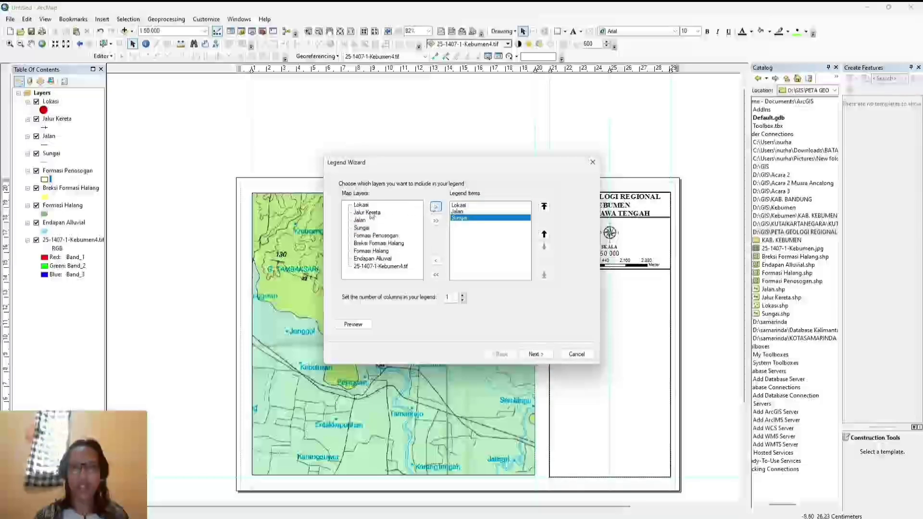
click(367, 213)
click(435, 208)
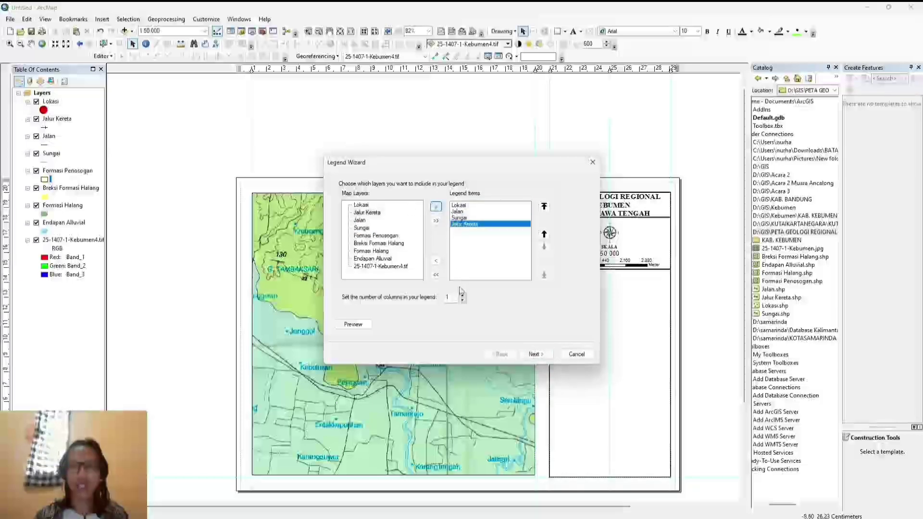
Title the legend LEGENDA and set its title font to Times New Roman.
click(536, 353)
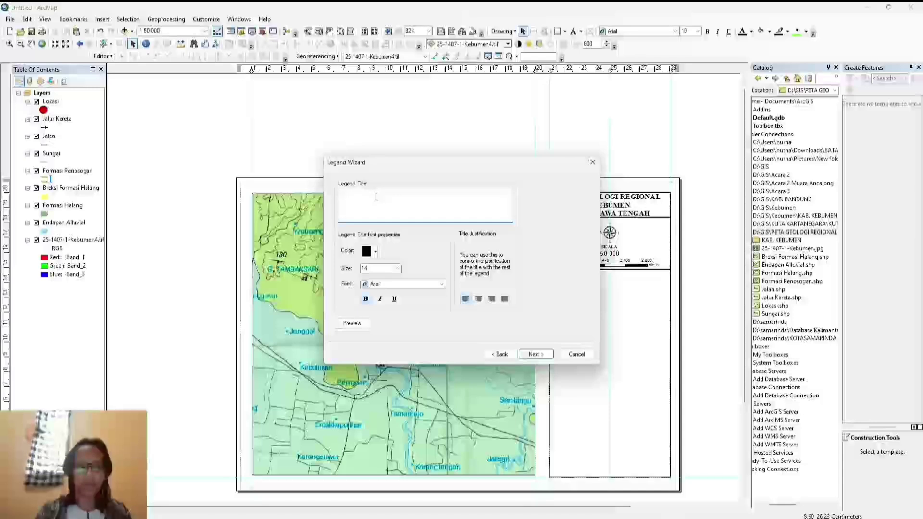
text(LEGENDA)
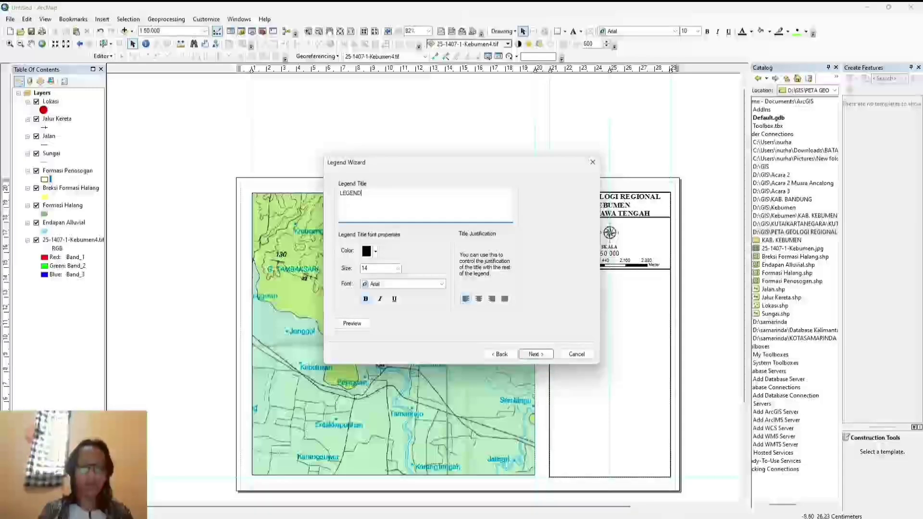
click(413, 284)
key(t)
key(t)
key(t)
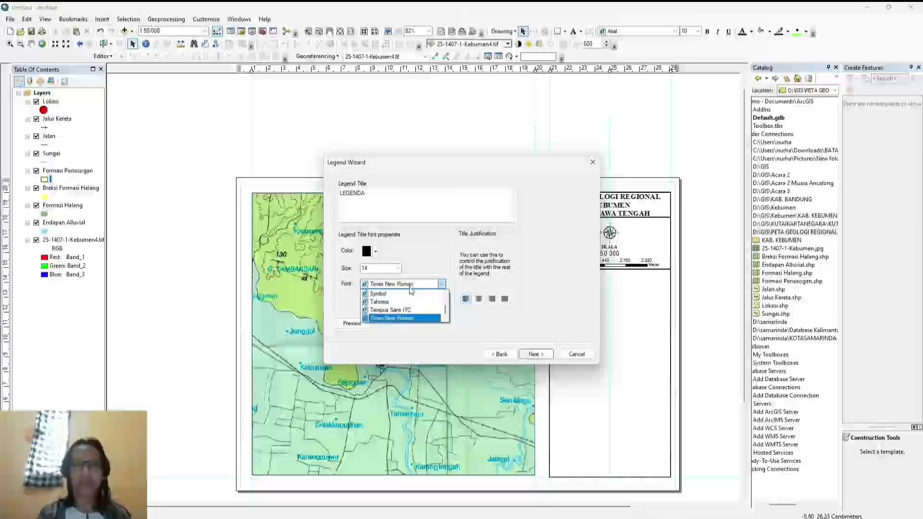
click(392, 318)
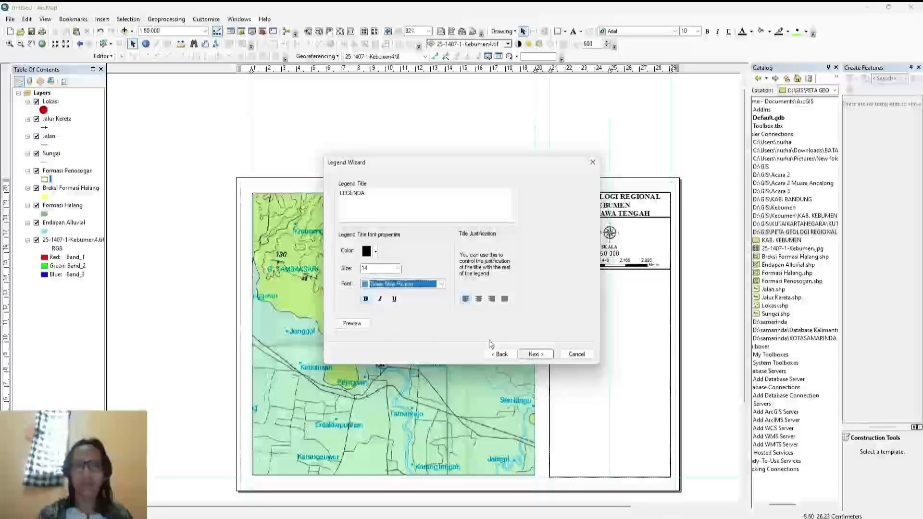
Finish the legend with the default frame, patch and spacing settings, and place it directly below the scale bar in the map's information column.
click(533, 357)
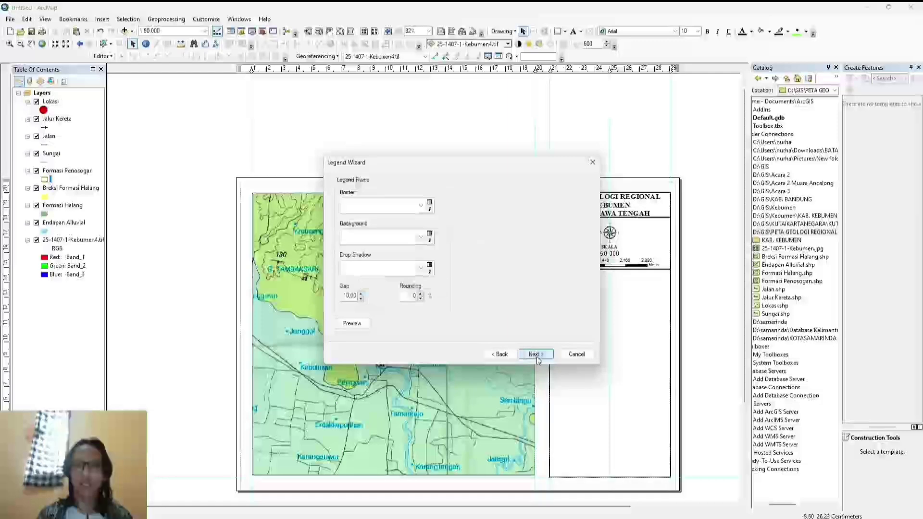
click(537, 357)
click(536, 354)
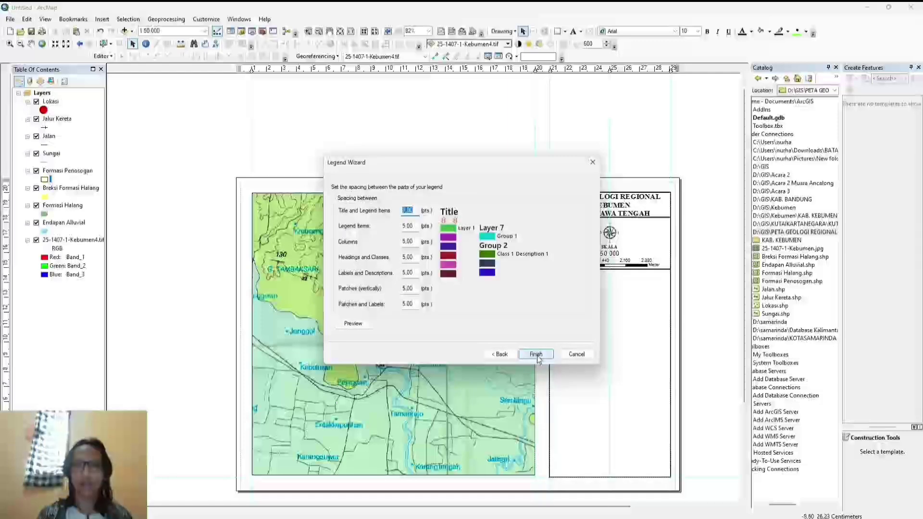
click(536, 354)
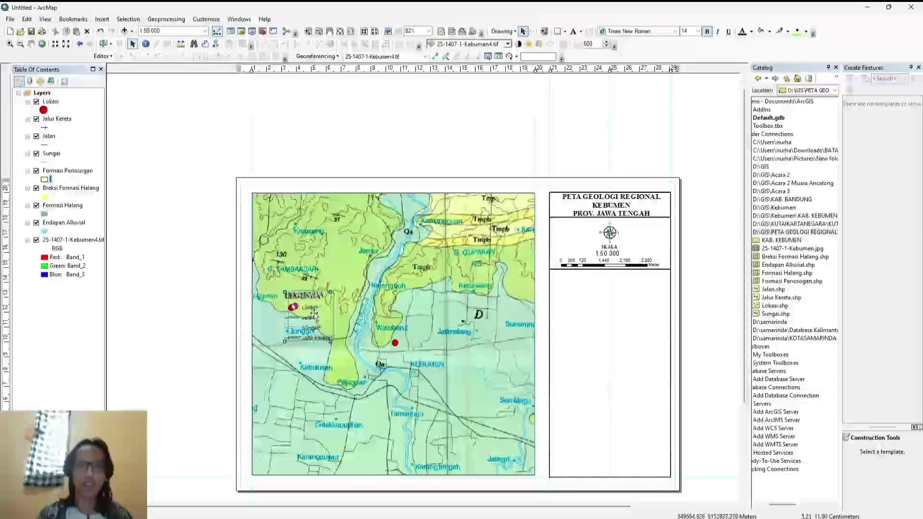
drag(312, 317, 575, 299)
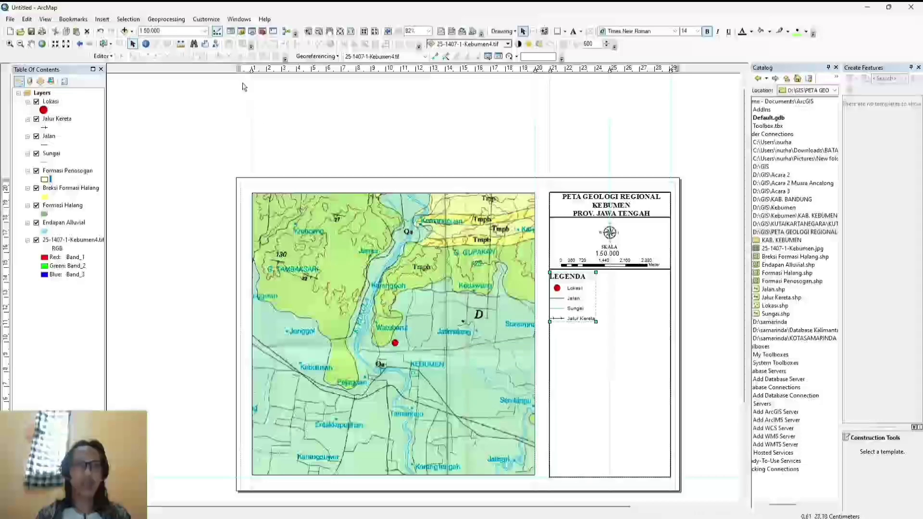
Start a second legend whose items are only Formasi Penosogan, Breksi Formasi Halang, Formasi Halang and Endapan Alluvial, in that order.
click(102, 19)
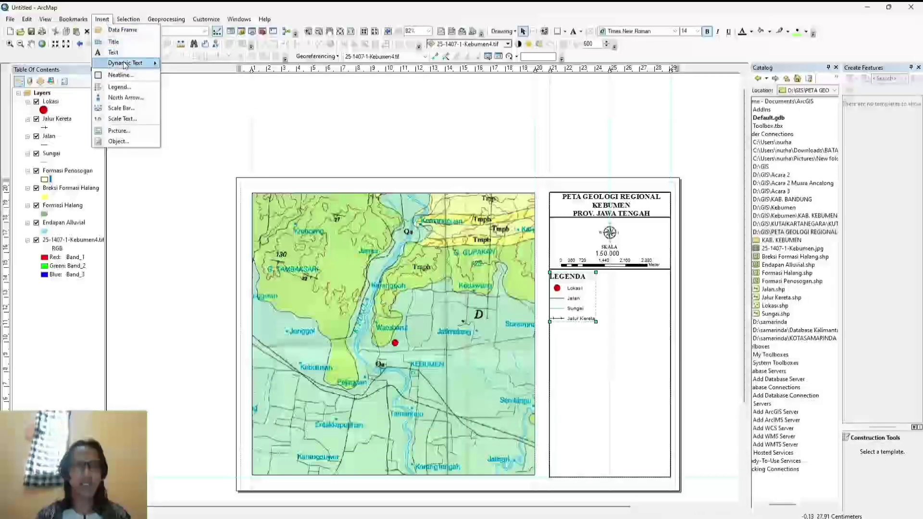
click(138, 88)
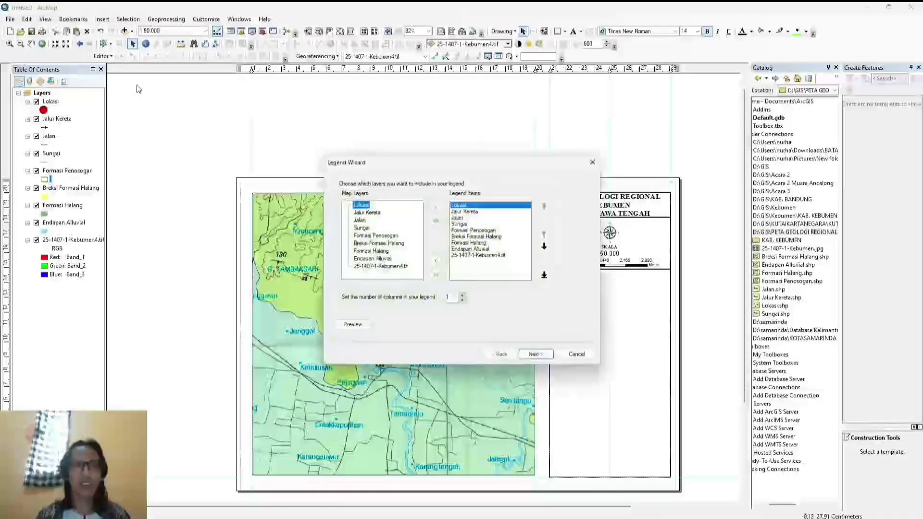
click(436, 274)
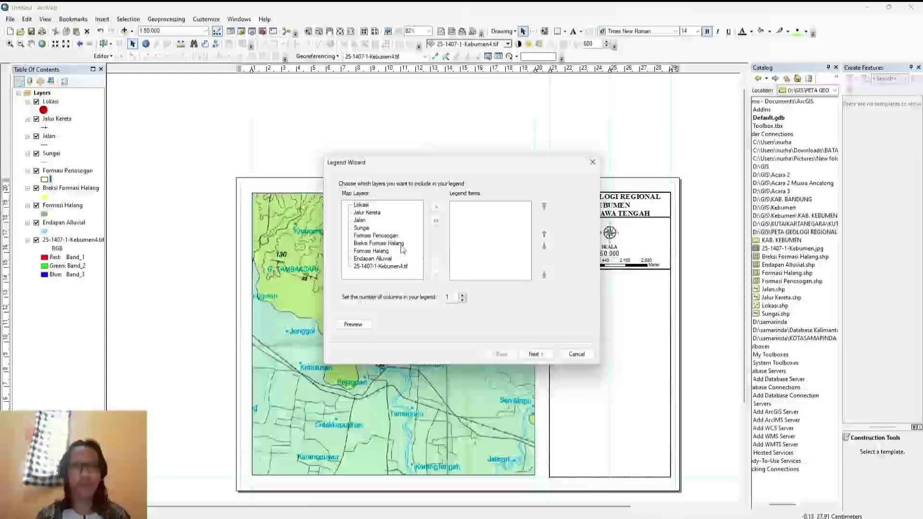
click(391, 236)
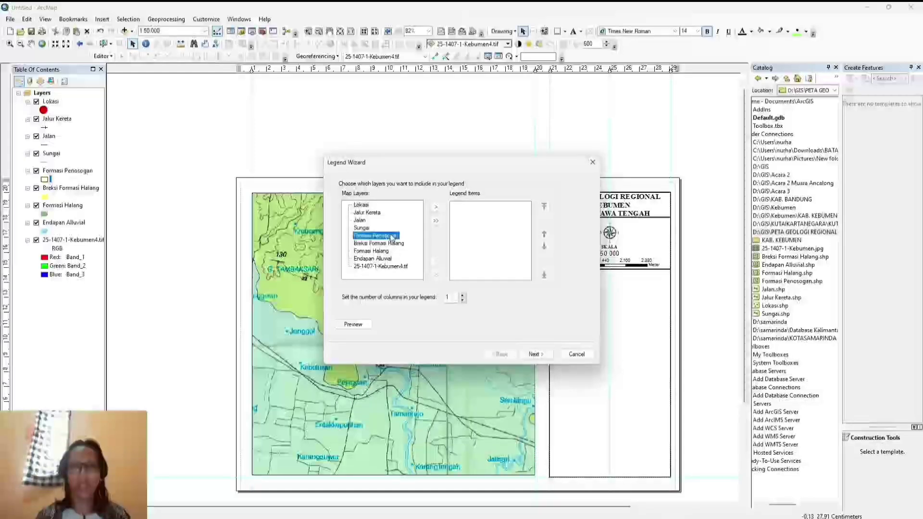
click(435, 207)
click(394, 244)
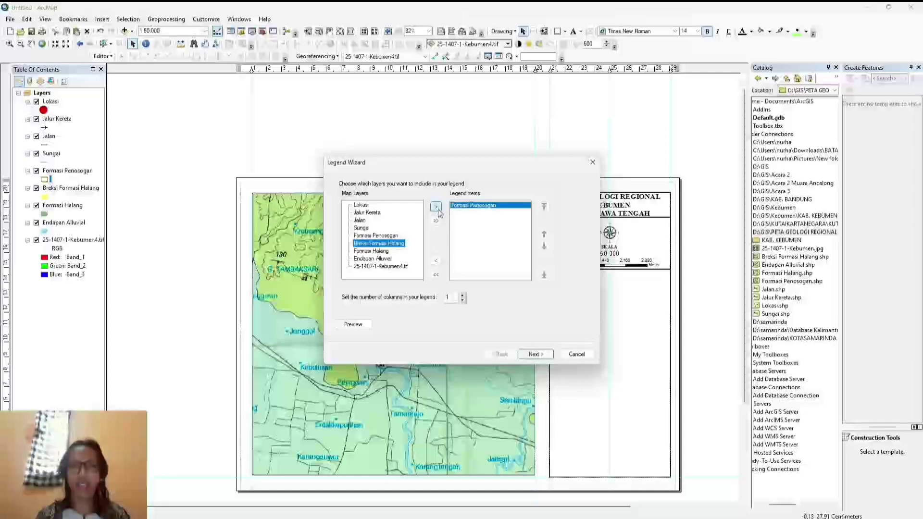
click(436, 207)
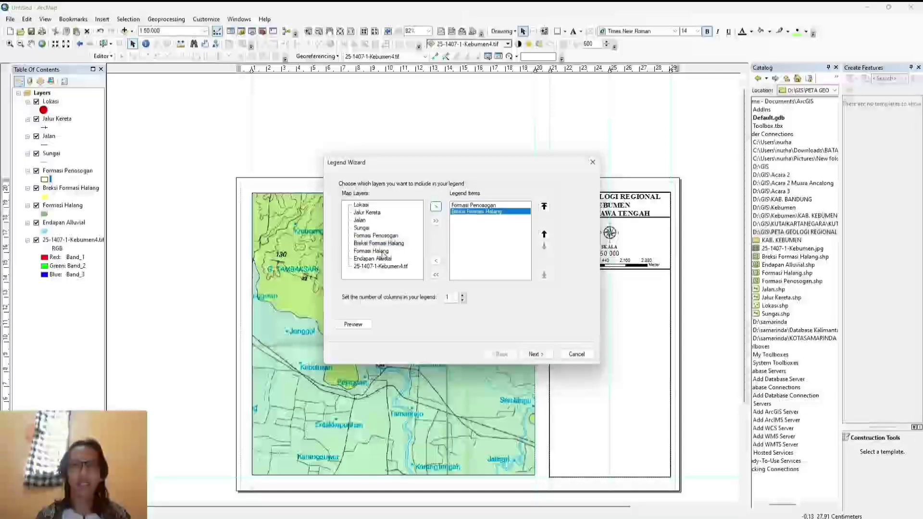
click(379, 250)
click(436, 208)
click(382, 259)
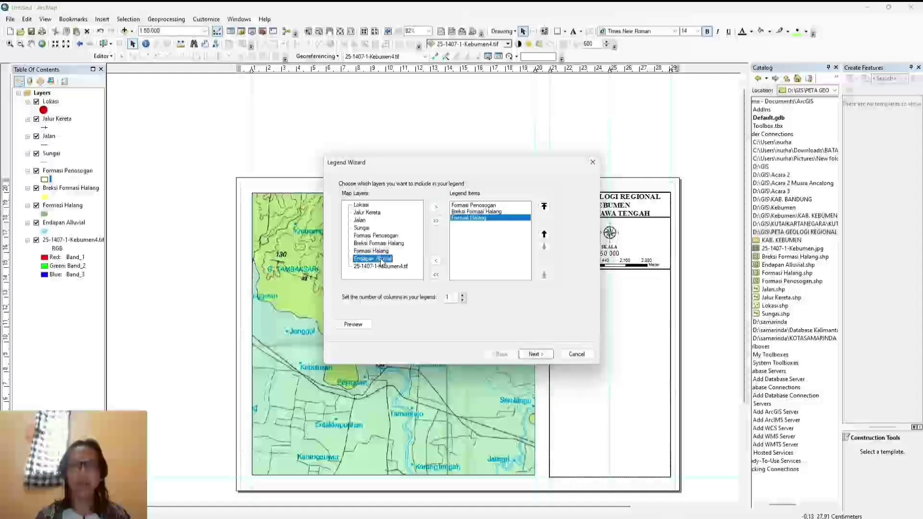
click(435, 207)
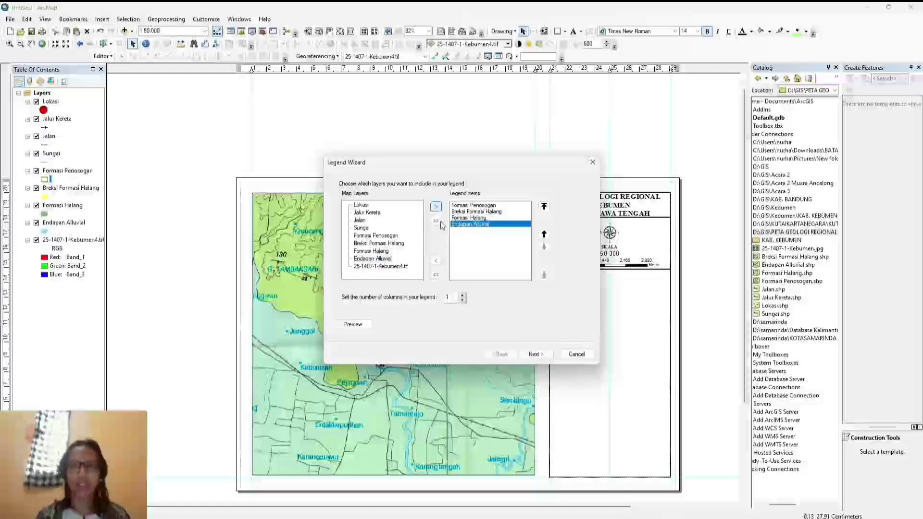
Clear the default title of the second legend so that it has none.
click(529, 355)
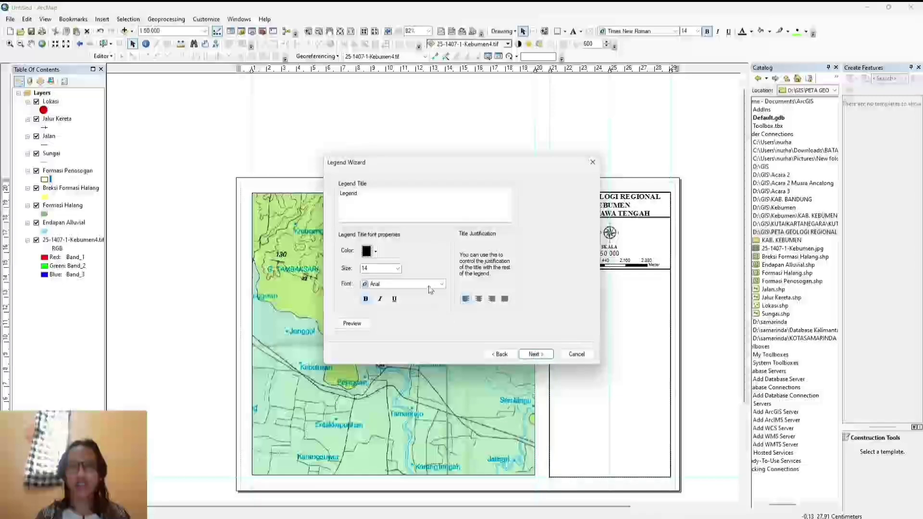
click(385, 199)
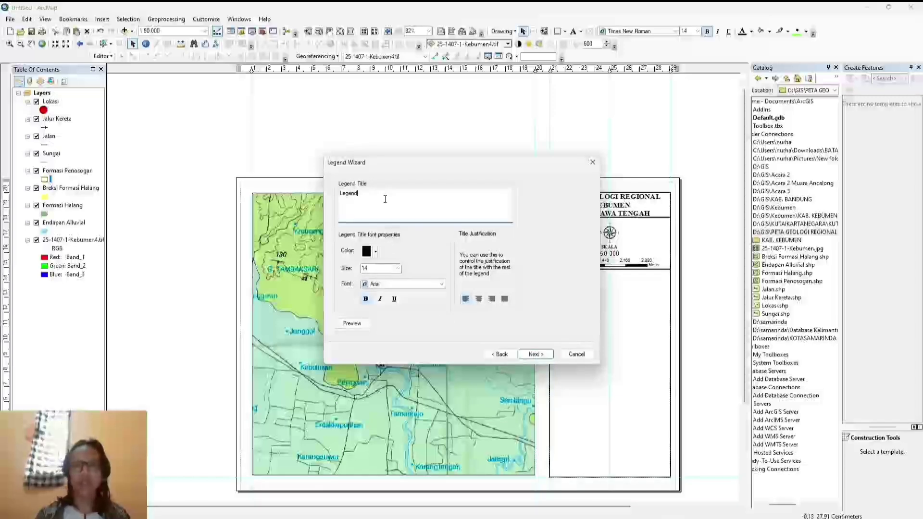
key(BackSpace)
key(BackSpace)
key(BackSpace)
key(BackSpace)
key(BackSpace)
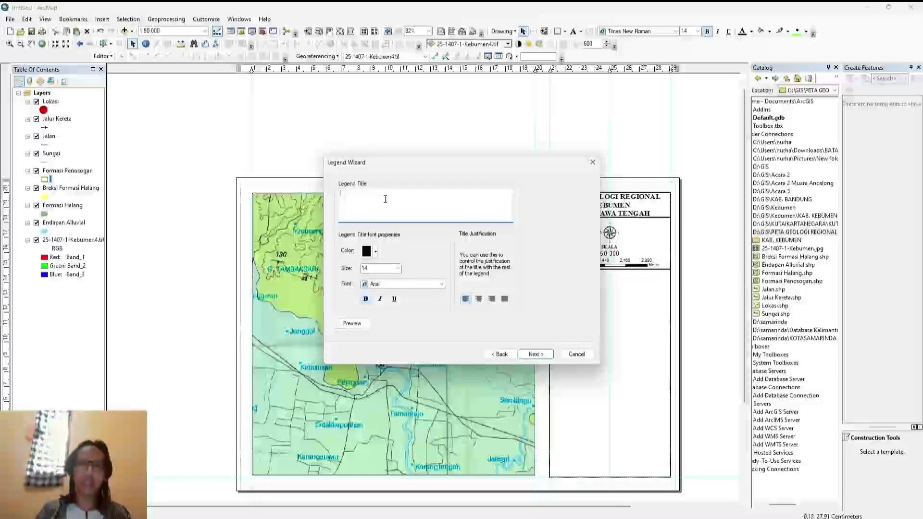
Finish the formations legend with the default settings and place it beside the LEGENDA items, under the scale bar.
click(532, 354)
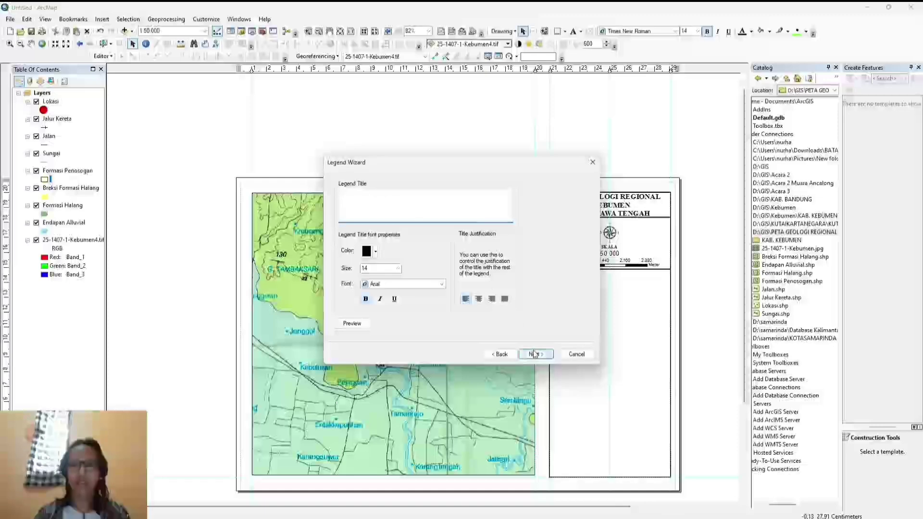
click(535, 355)
click(534, 355)
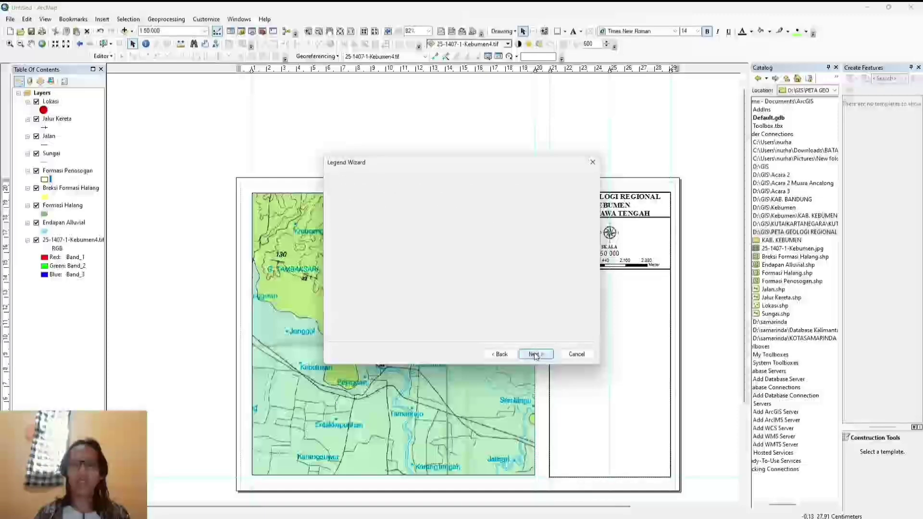
click(535, 355)
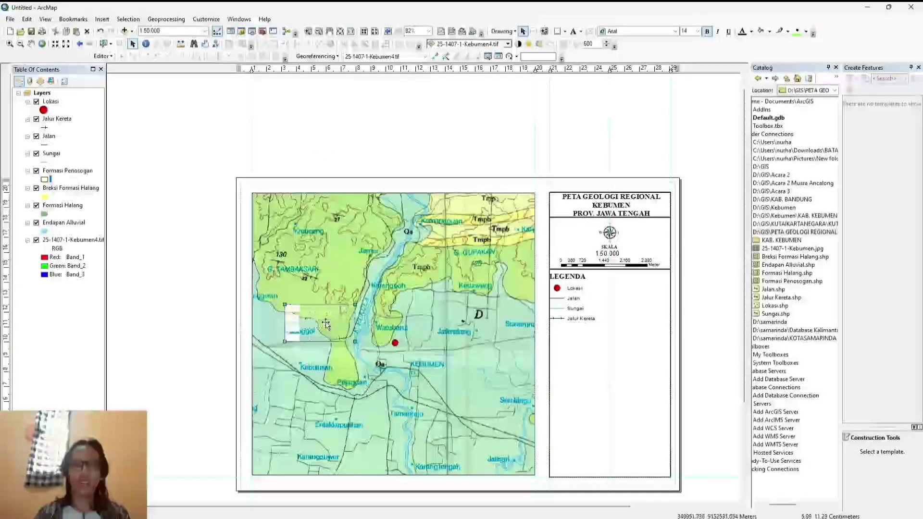
drag(327, 325, 642, 304)
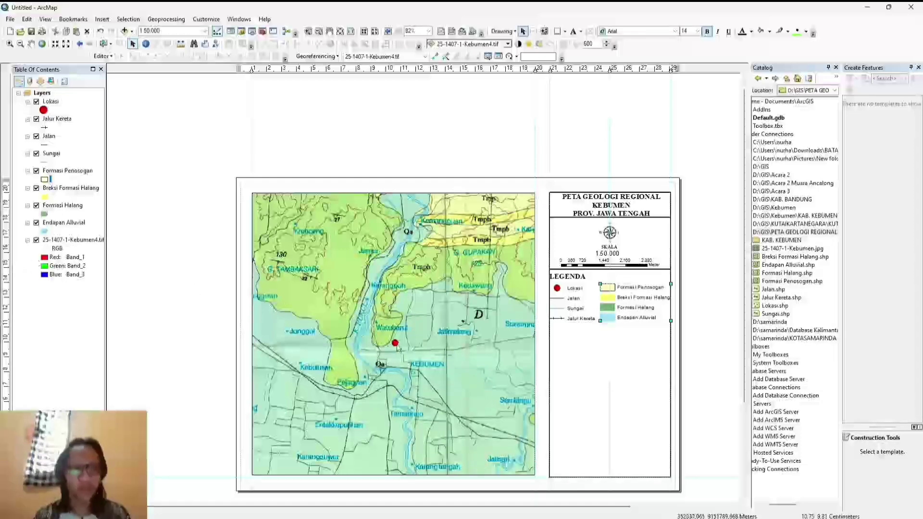
Add a horizontal layout guide and align it with the dividing line between the scale bar and the legend.
scroll(551, 278, down, 2)
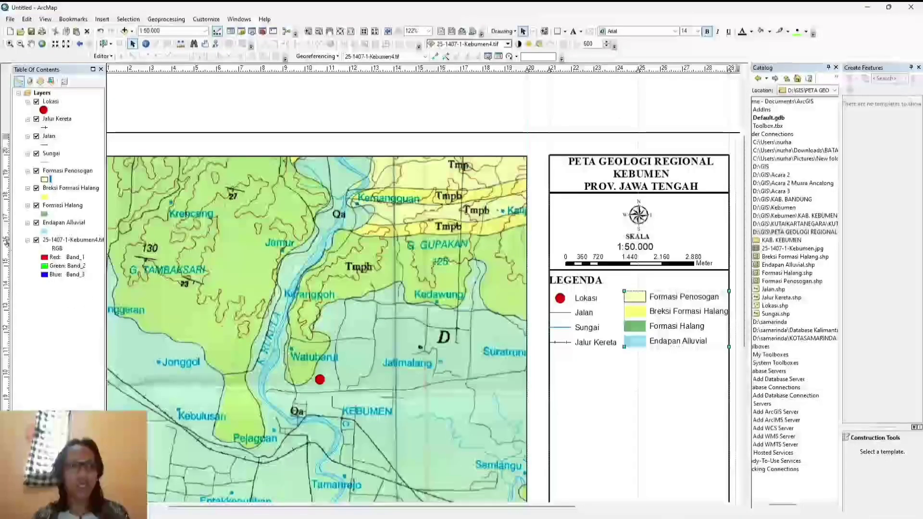
click(8, 264)
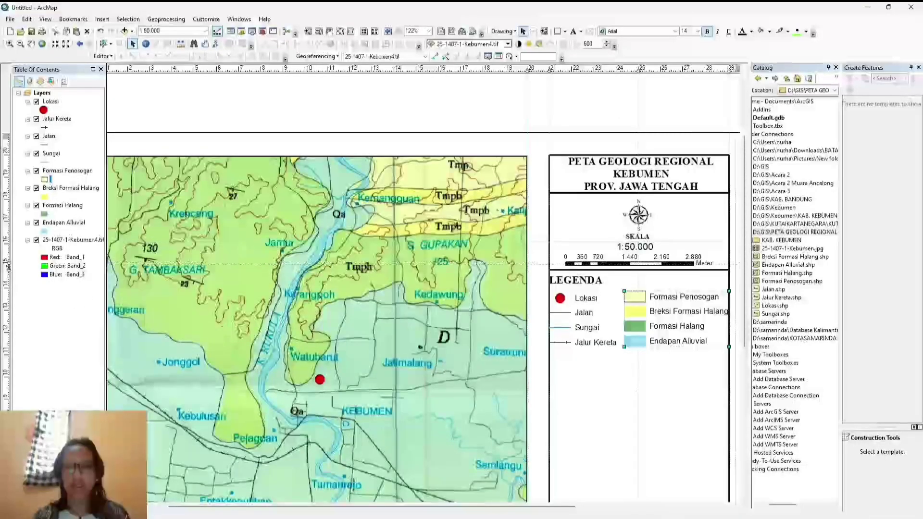
drag(8, 264, 8, 271)
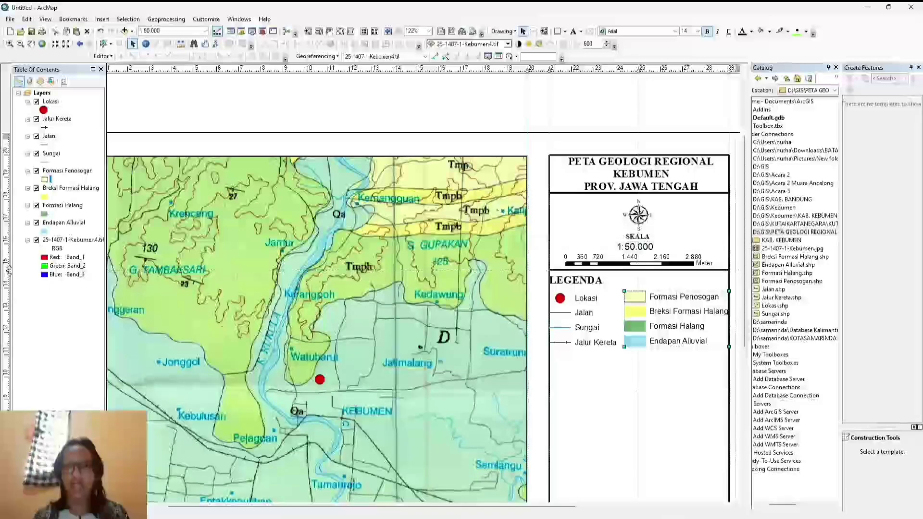
Draw a rectangle spanning the information column's width around both legends, starting at the dividing line below the scale bar.
click(560, 31)
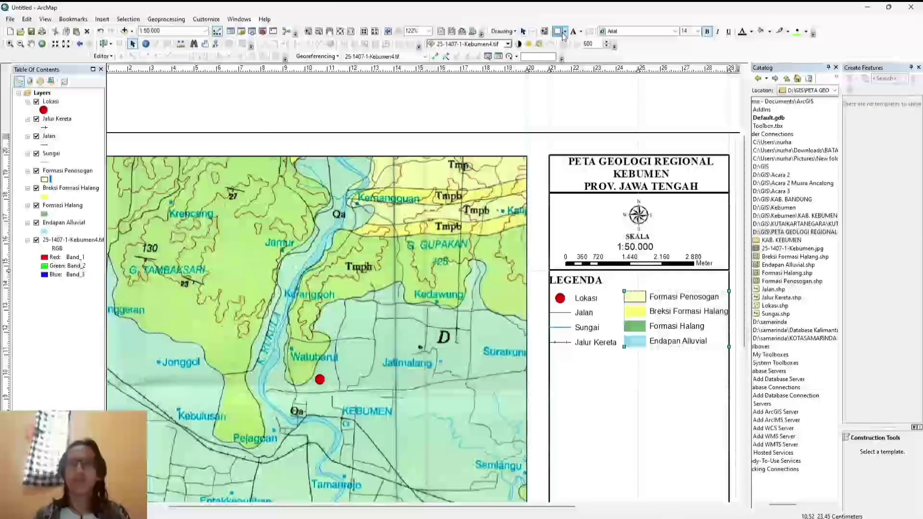
click(565, 32)
click(570, 106)
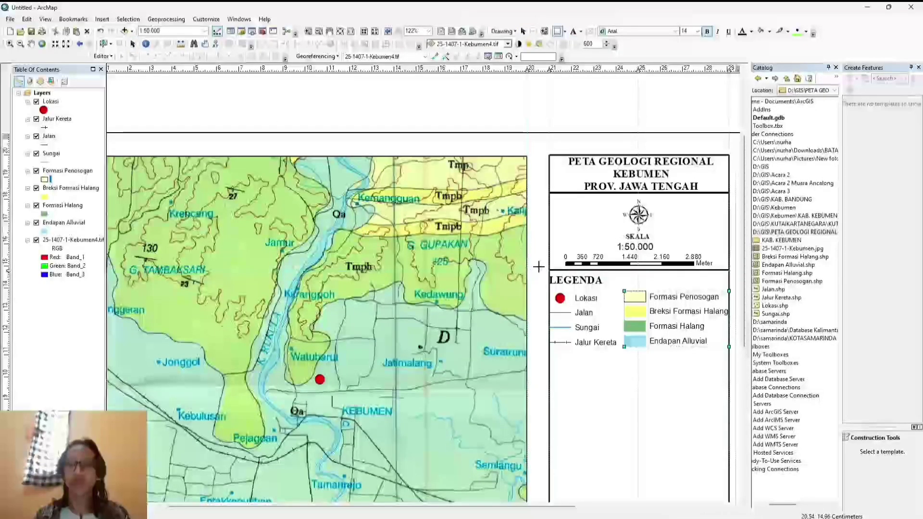
drag(550, 270, 723, 352)
Set the legend rectangle's fill to No Color and its outline to black, and select the formations legend.
right_click(687, 337)
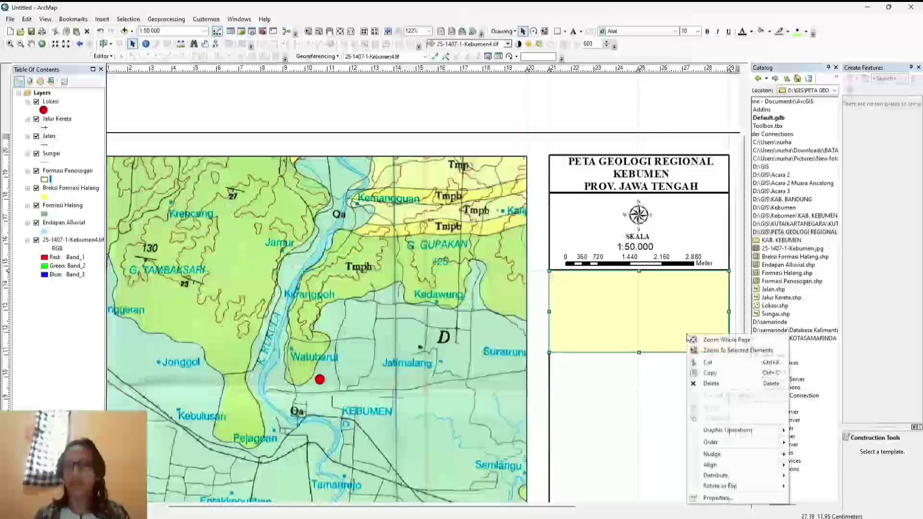
click(719, 498)
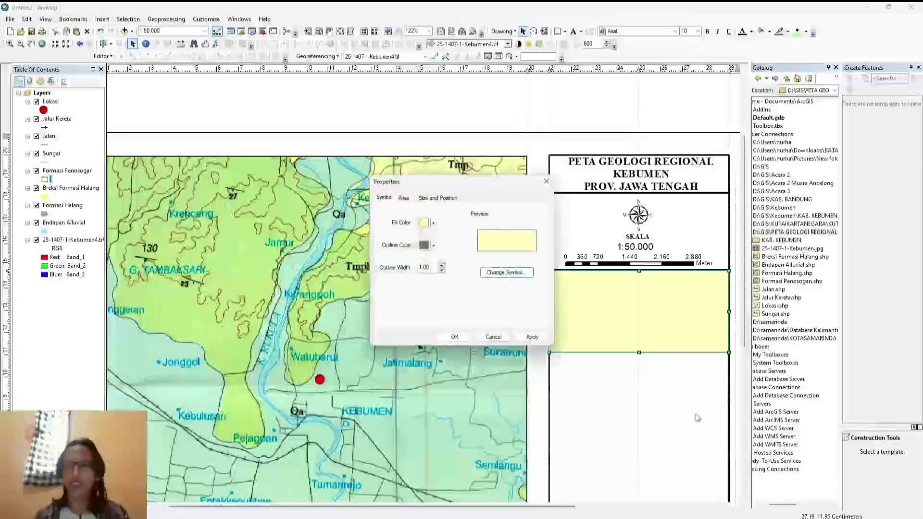
click(433, 223)
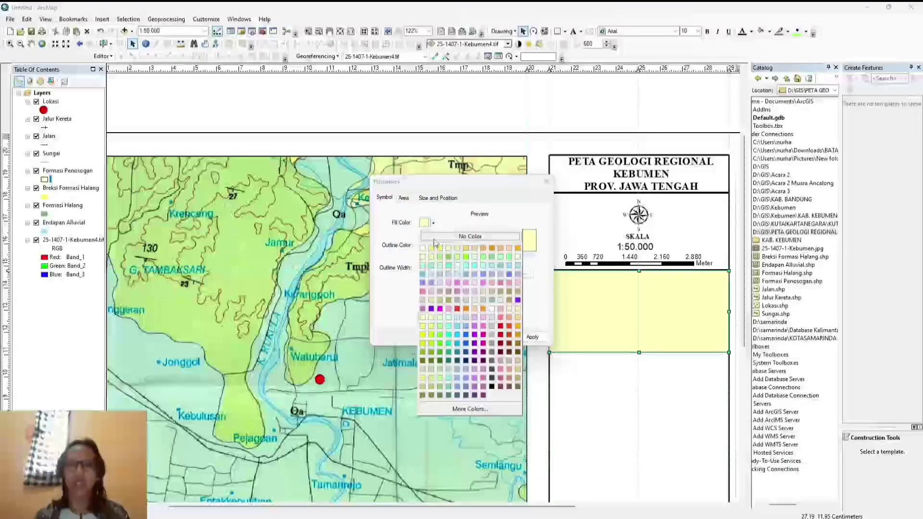
click(430, 237)
click(432, 245)
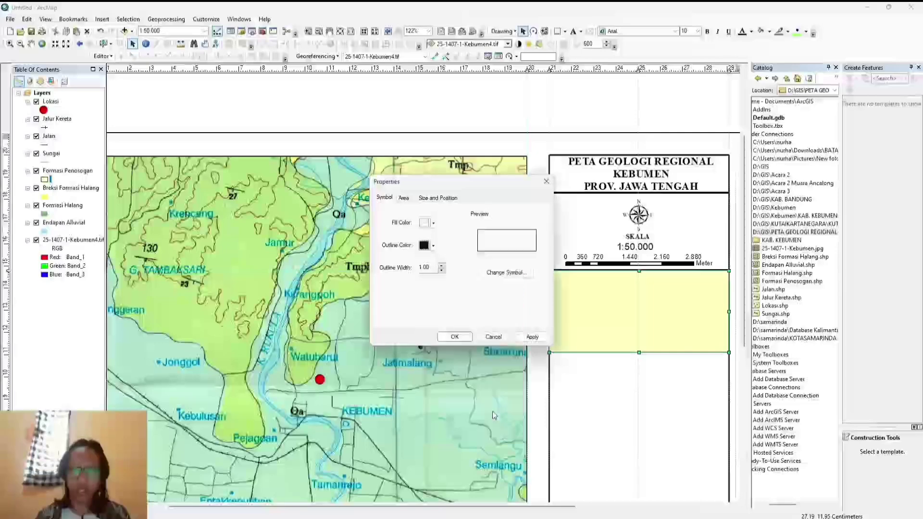
click(491, 409)
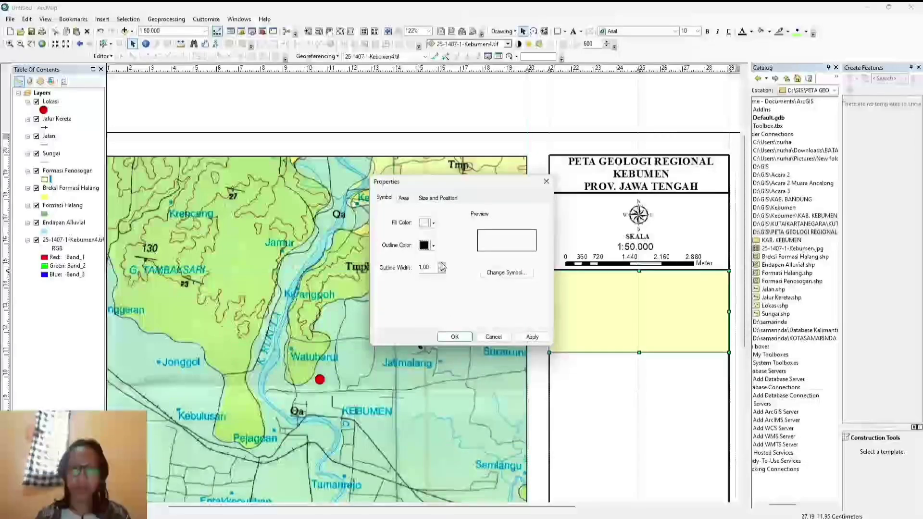
click(455, 337)
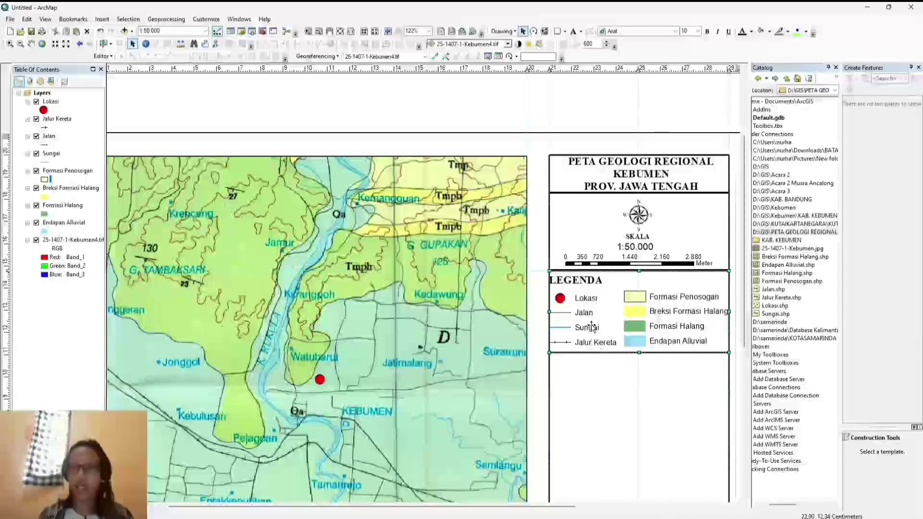
click(661, 327)
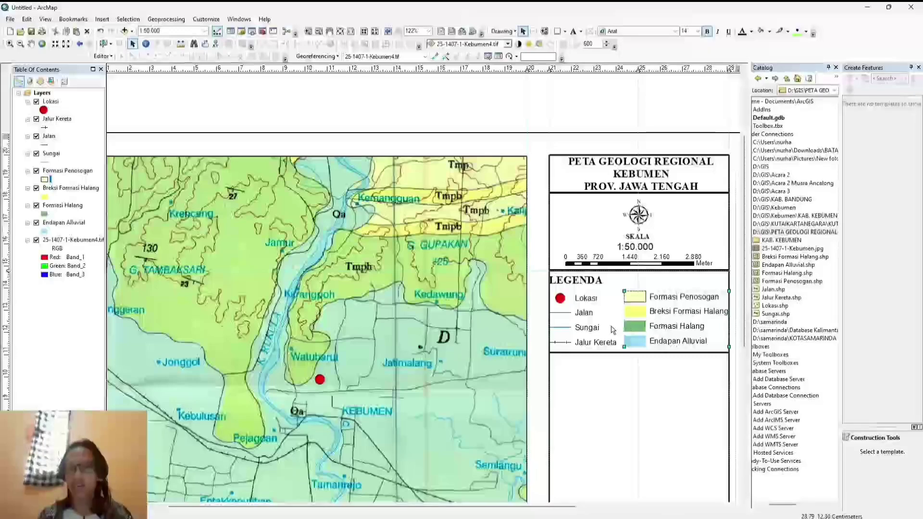
Insert a new data frame, shrink it to fit the information column's width, and place it below the legend box.
click(590, 327)
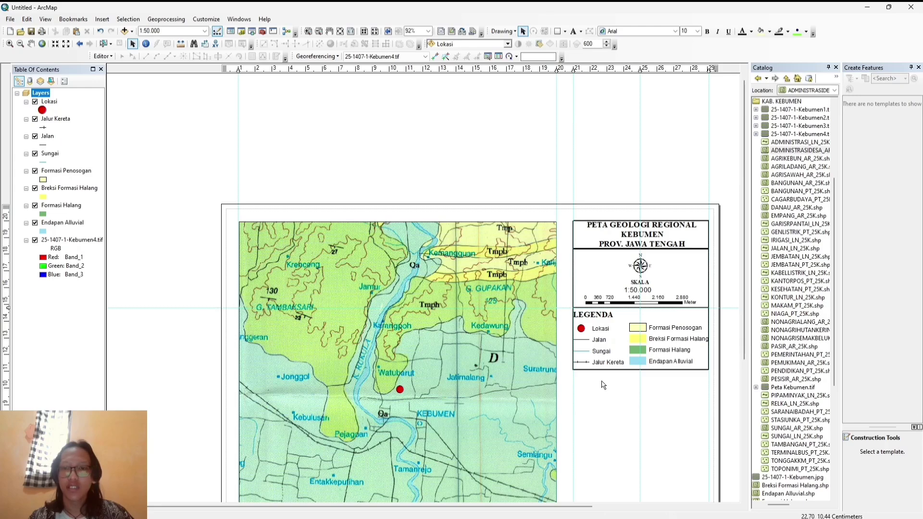
click(106, 23)
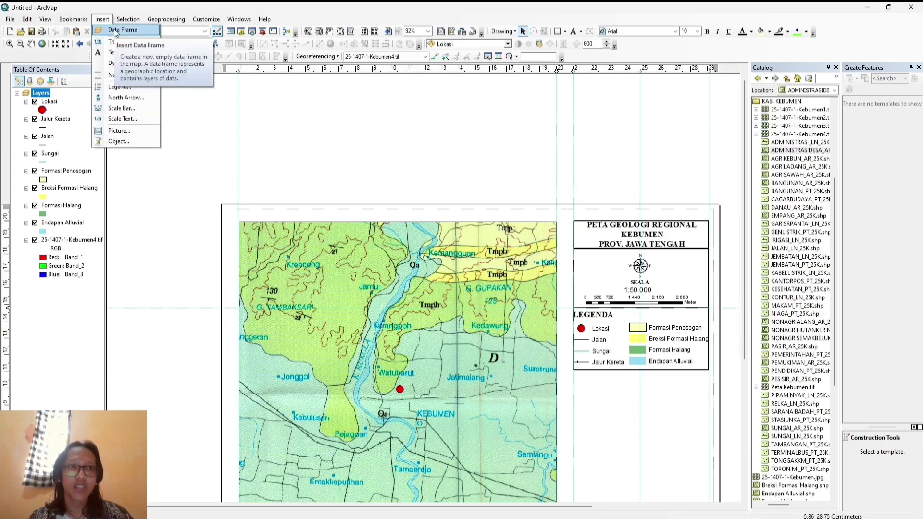
click(123, 30)
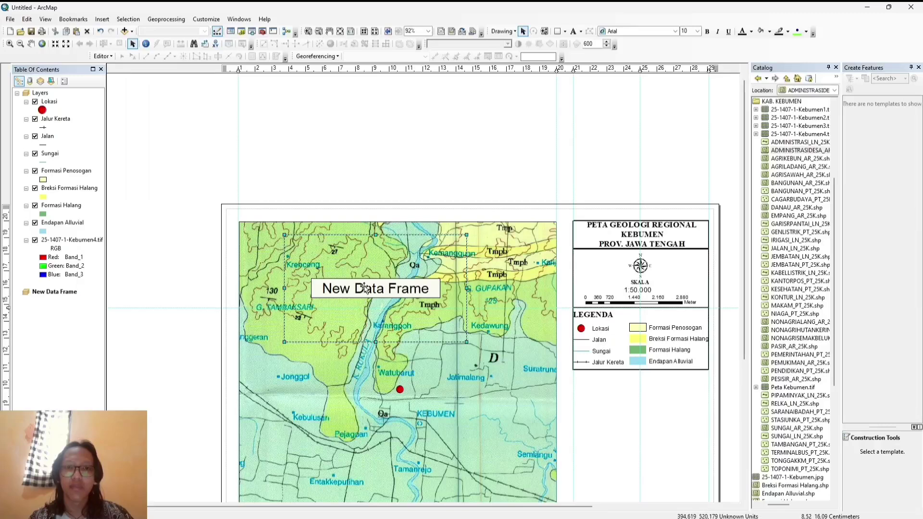
drag(366, 291, 607, 429)
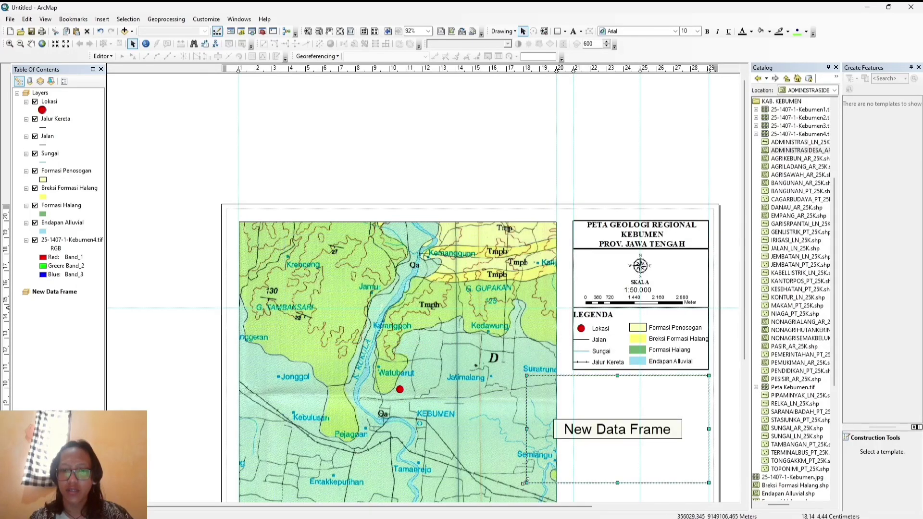
drag(526, 482, 577, 457)
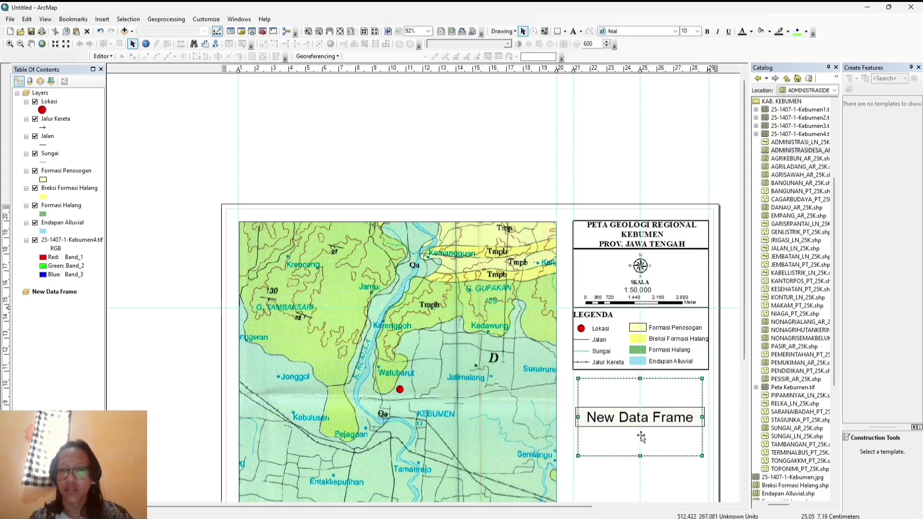
drag(640, 436, 642, 448)
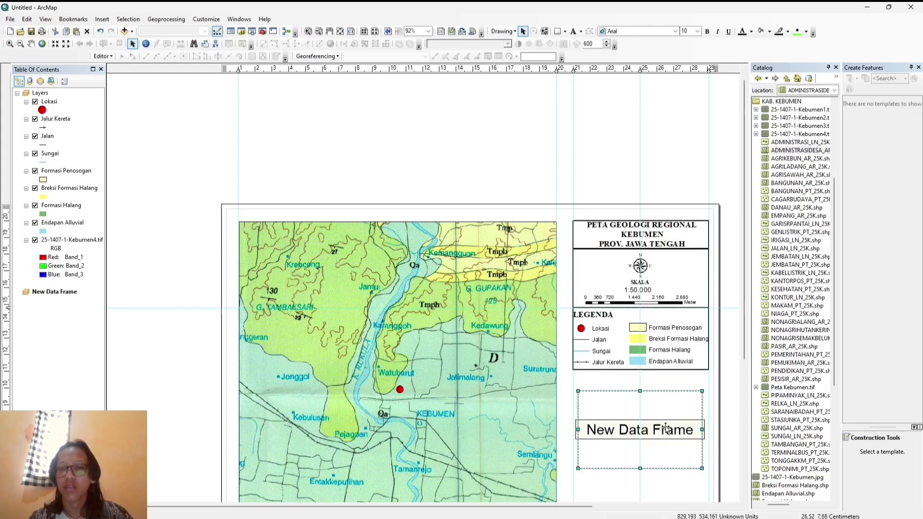
Add ADMINISTRASIDESA_AR_25K.shp to the new data frame and copy the Lokasi layer into it.
scroll(692, 192, up, 1)
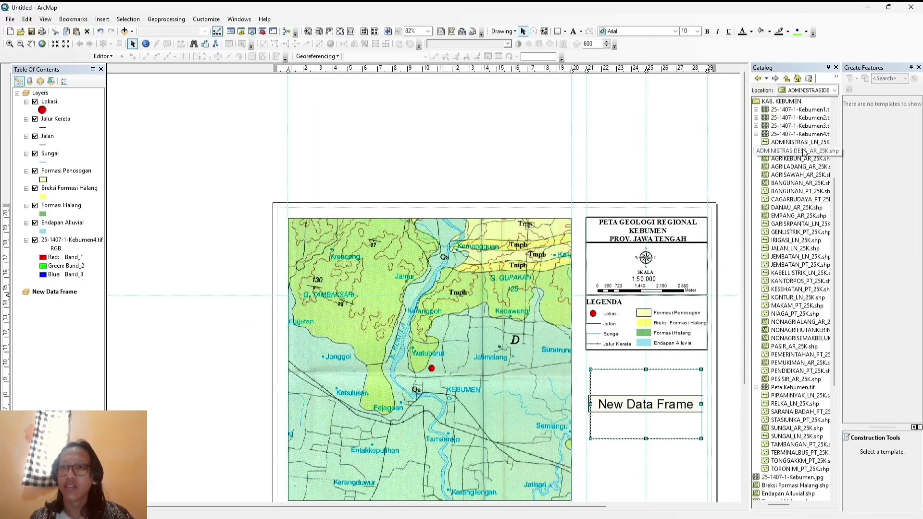
mouse_move(806, 152)
mouse_down()
mouse_move(726, 270)
mouse_move(671, 407)
mouse_move(654, 396)
mouse_up()
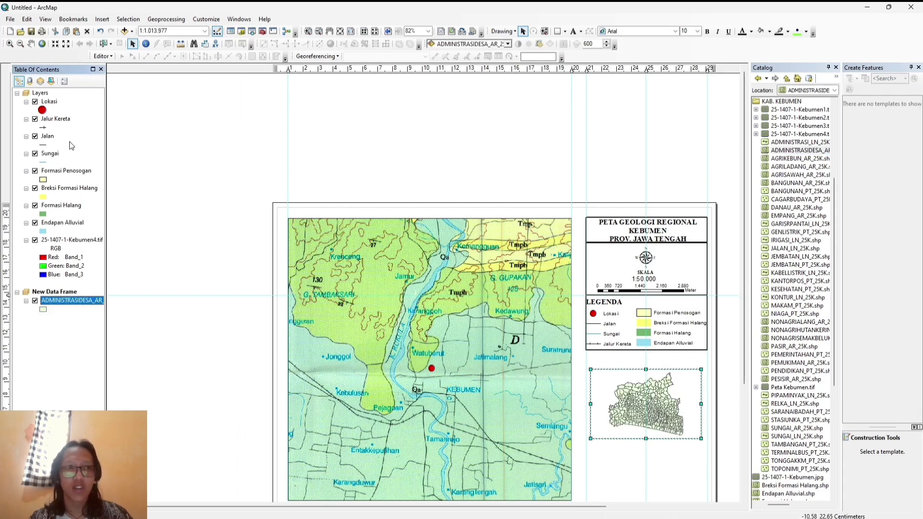
click(47, 111)
click(52, 102)
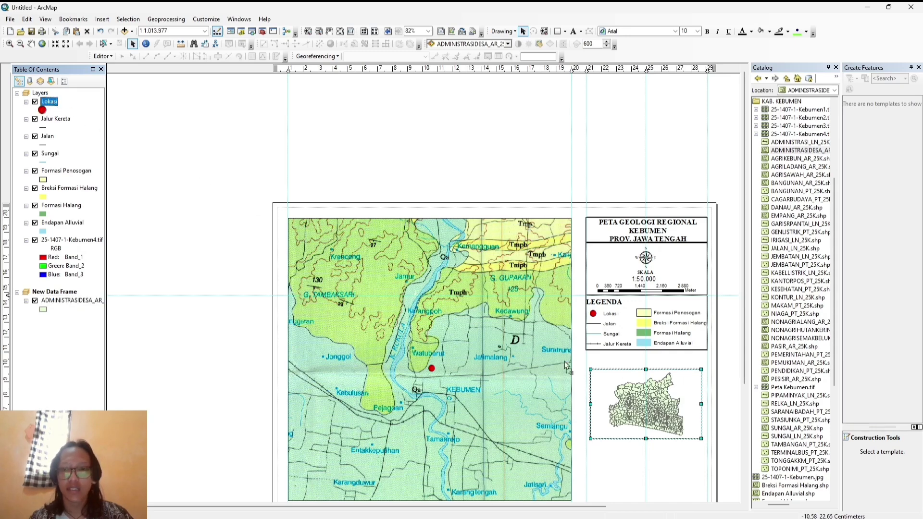
key(ctrl+v)
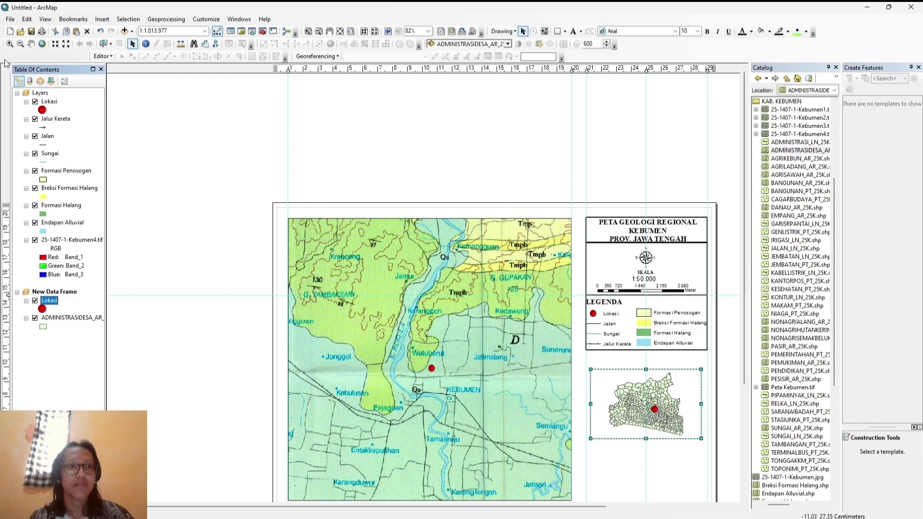
Try to zoom the new data frame's map in on the Lokasi point.
click(11, 45)
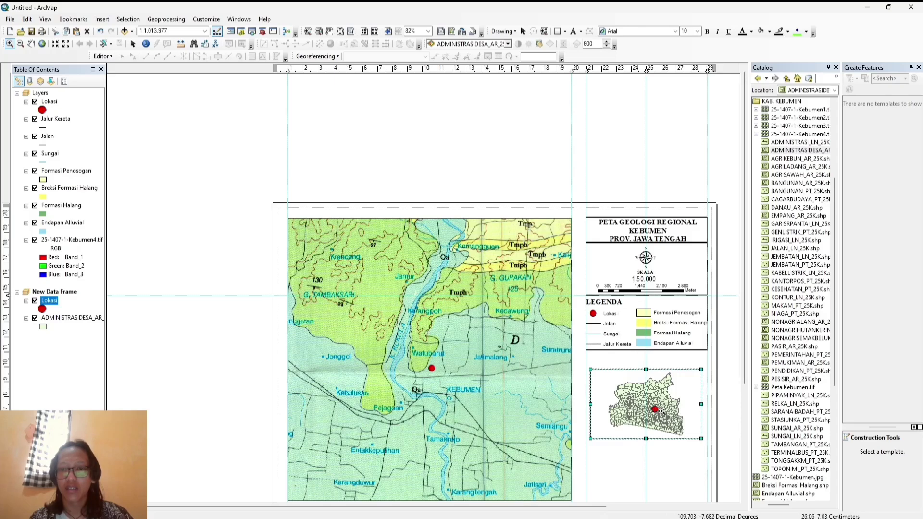
scroll(658, 409, up, 1)
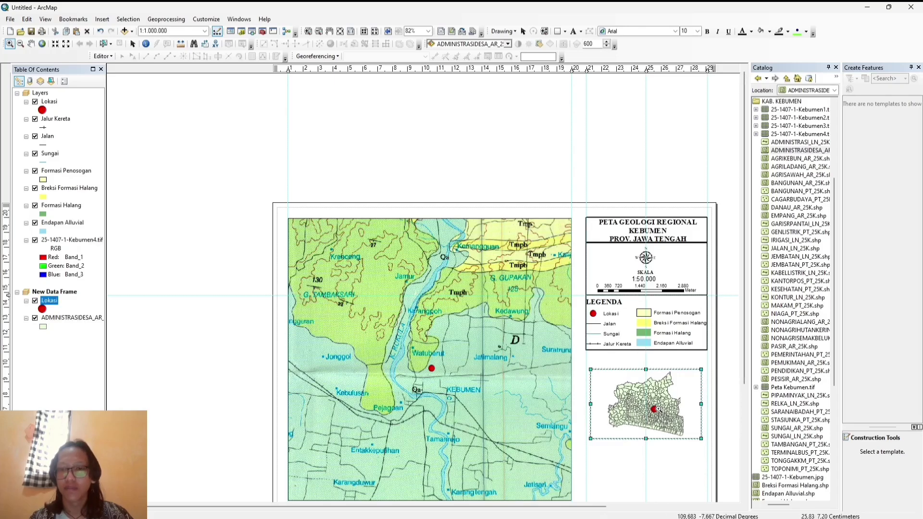
scroll(659, 412, up, 1)
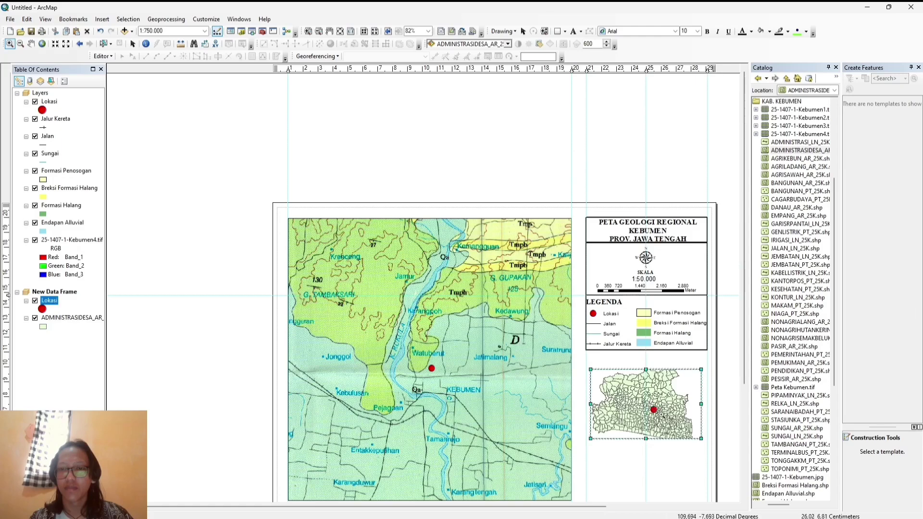
scroll(662, 414, up, 3)
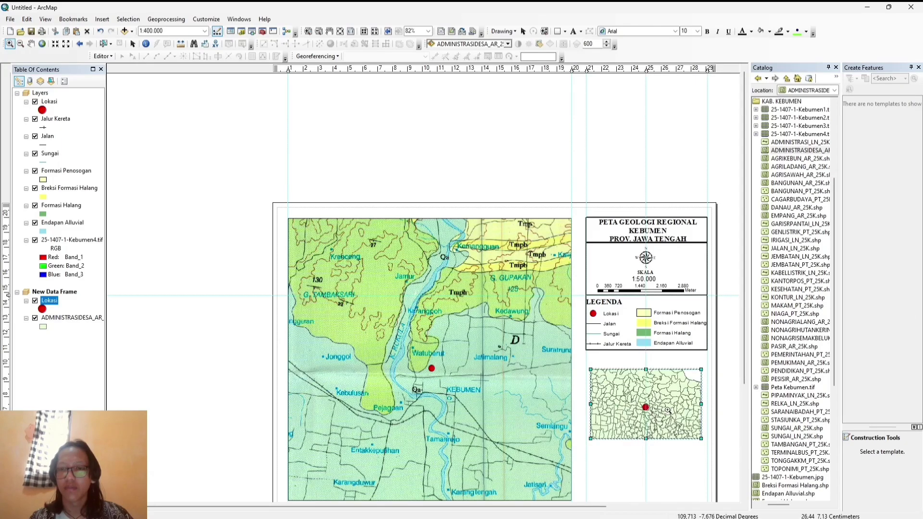
scroll(639, 408, up, 2)
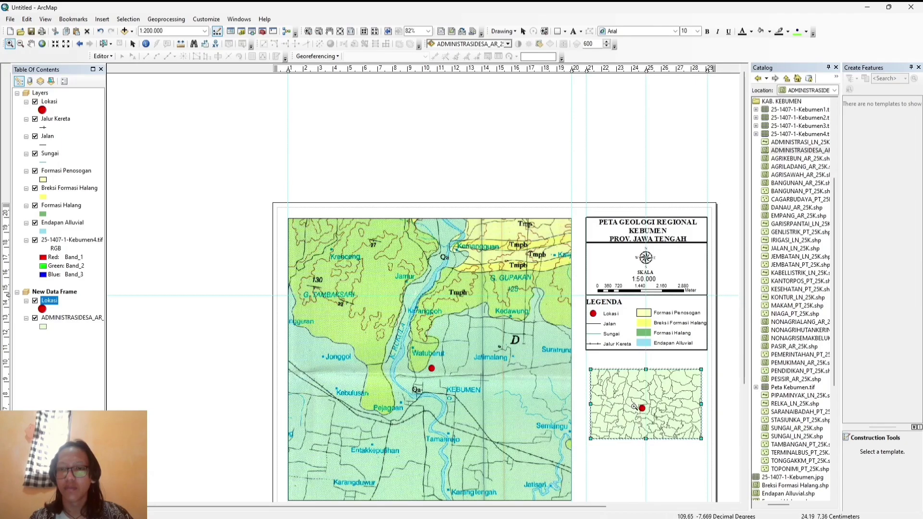
scroll(636, 407, up, 2)
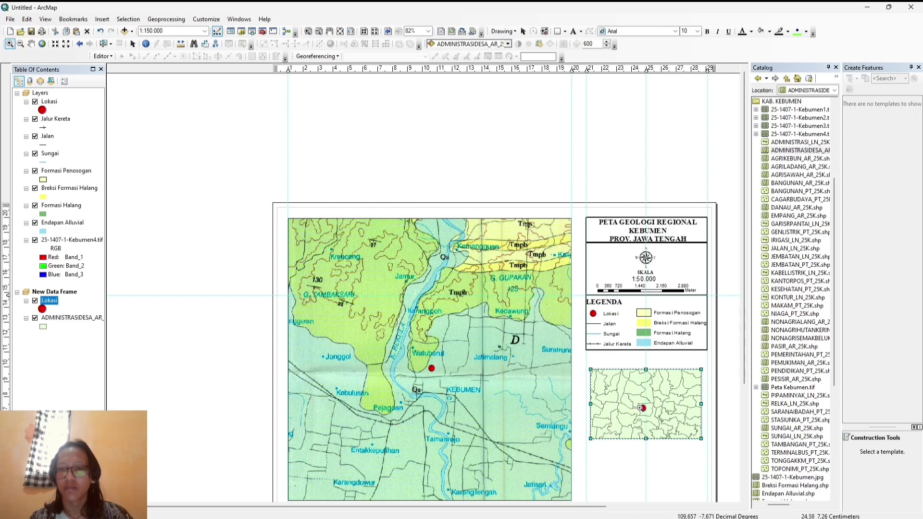
scroll(638, 408, up, 1)
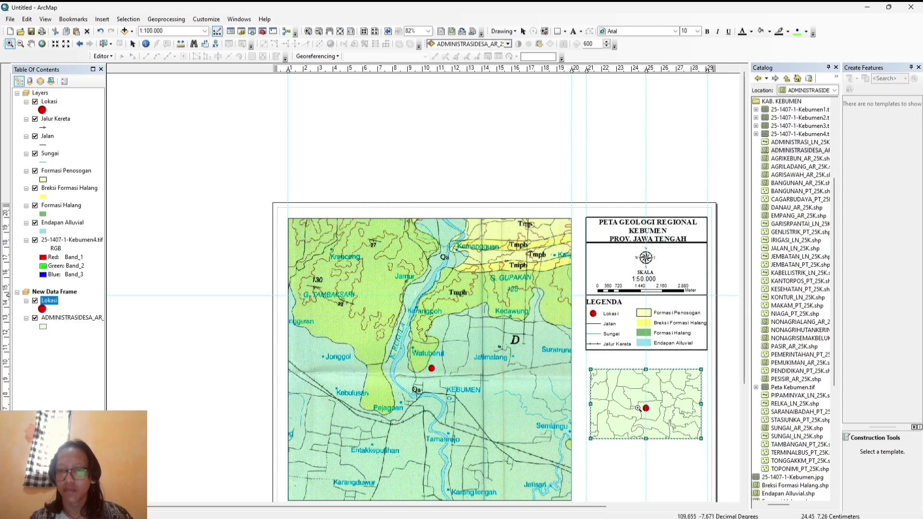
scroll(638, 408, up, 2)
click(662, 410)
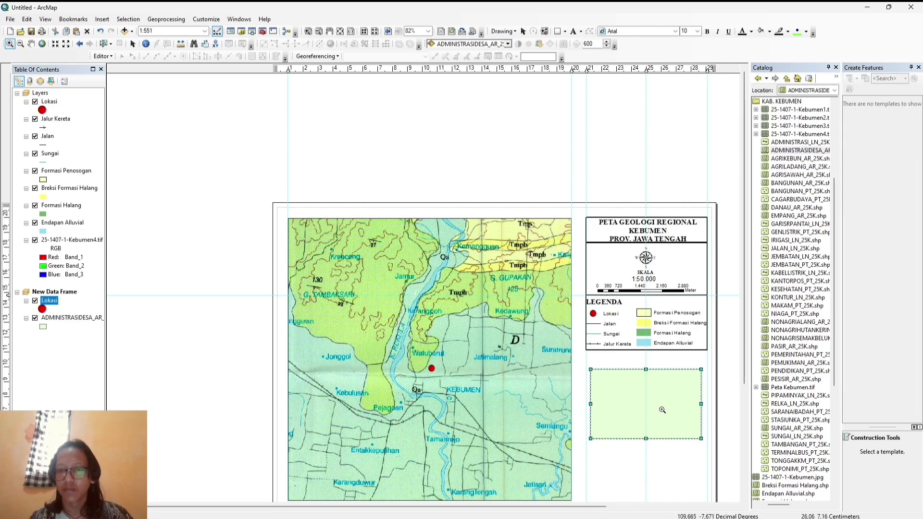
Zoom the new data frame's map back out until the whole administrative area fits in the frame.
click(23, 44)
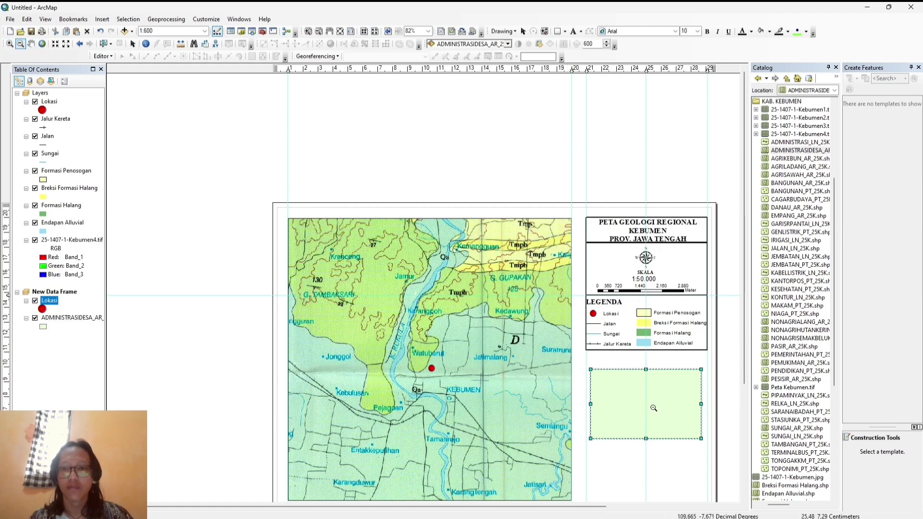
click(640, 399)
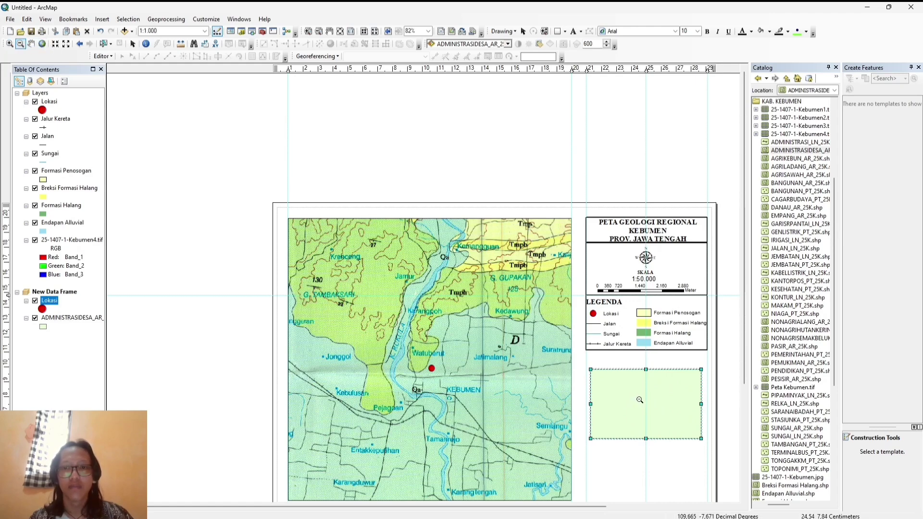
click(641, 403)
click(641, 404)
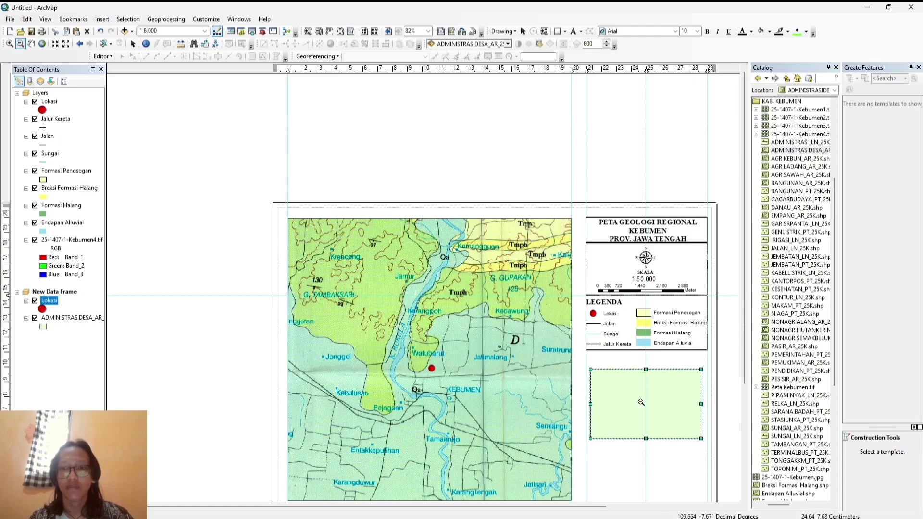
click(641, 402)
click(654, 410)
drag(659, 409, 662, 412)
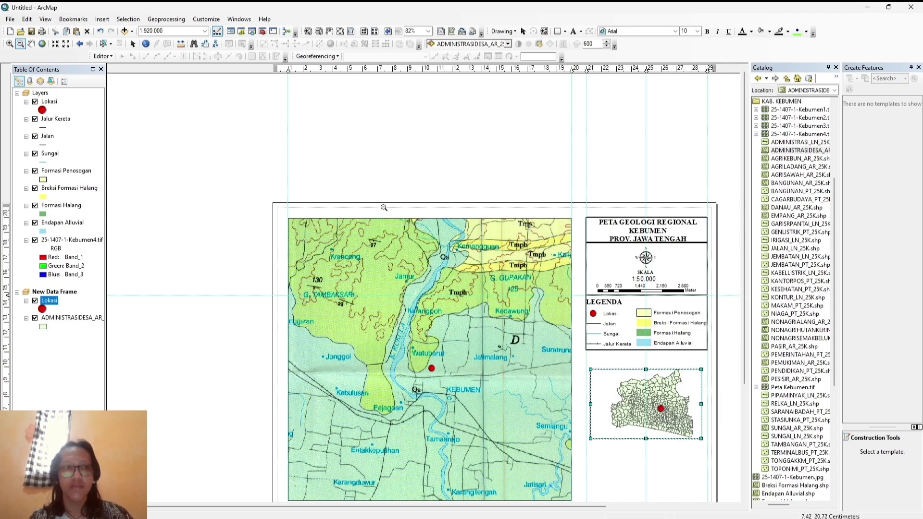
Try map scales of 1:24.000 and 1:100.000 in the new data frame, and pan in search of the Lokasi point.
click(204, 31)
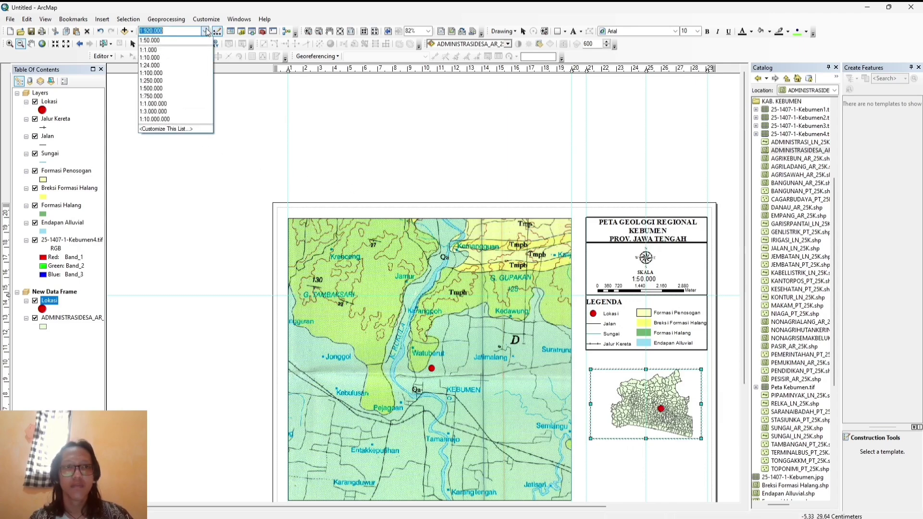
click(184, 69)
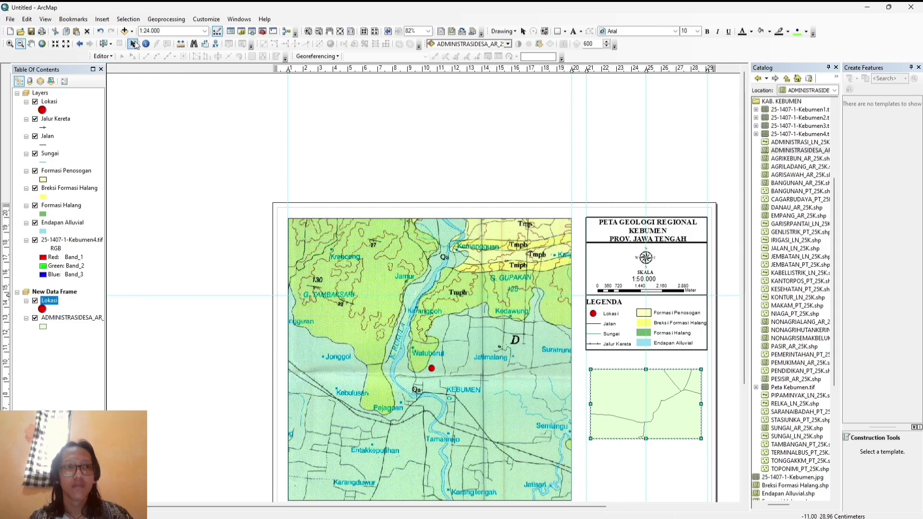
click(158, 32)
click(205, 31)
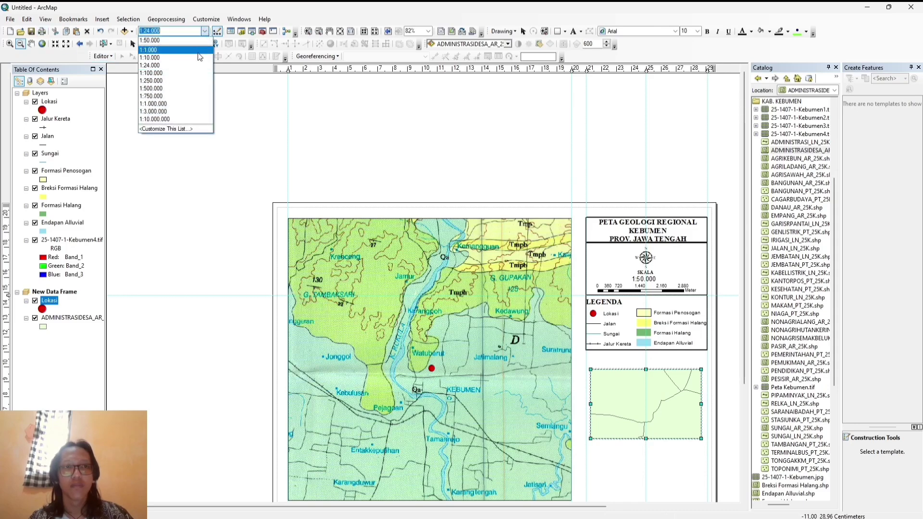
click(200, 75)
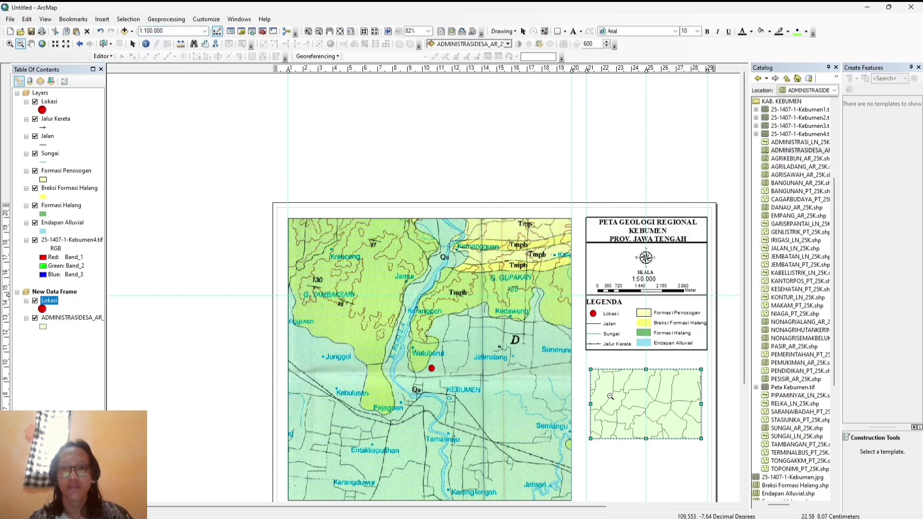
click(31, 43)
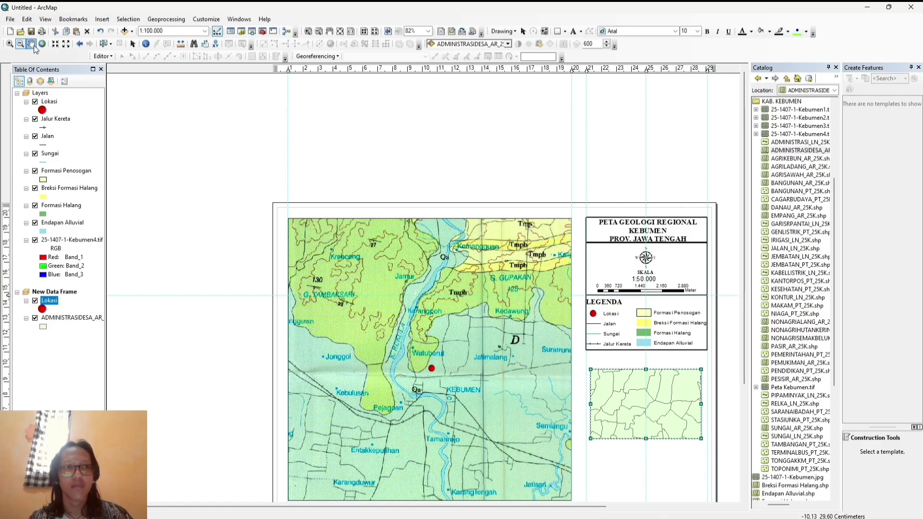
drag(633, 393, 662, 416)
drag(631, 390, 656, 366)
drag(669, 418, 650, 375)
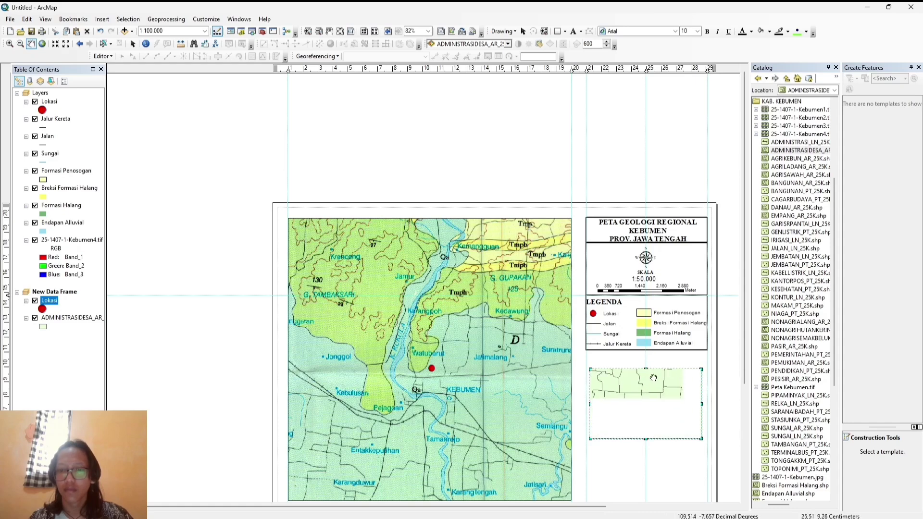
drag(683, 418, 604, 398)
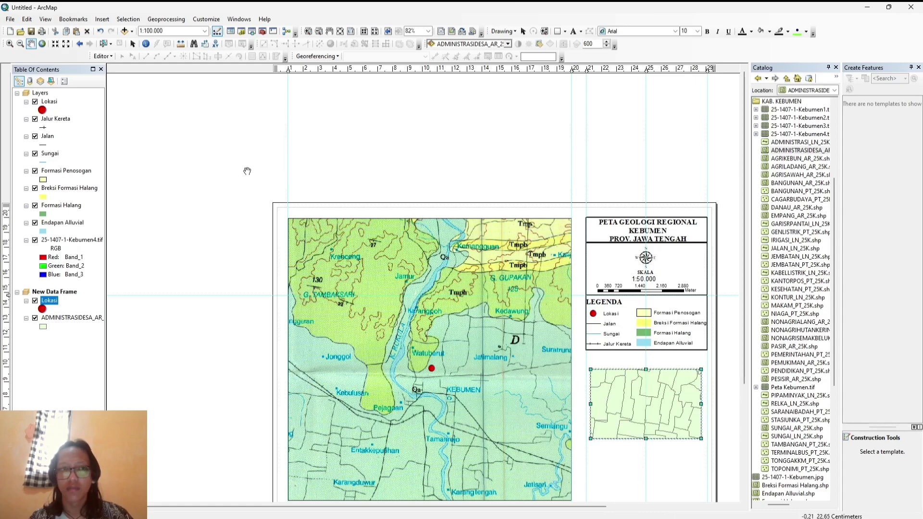
Set the new data frame's scale to 1:250.000, centre the map on the Lokasi point, and set the scale to 1:100.000.
click(205, 32)
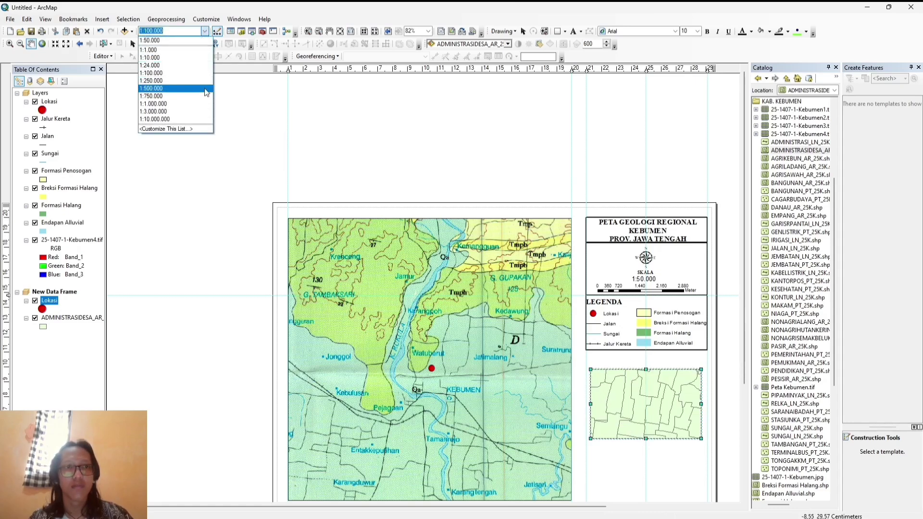
click(158, 79)
drag(629, 383, 639, 432)
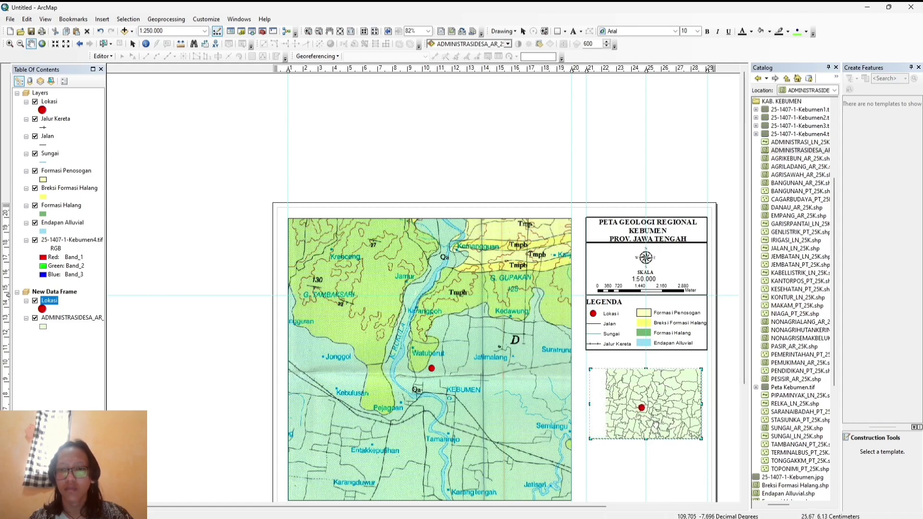
click(204, 32)
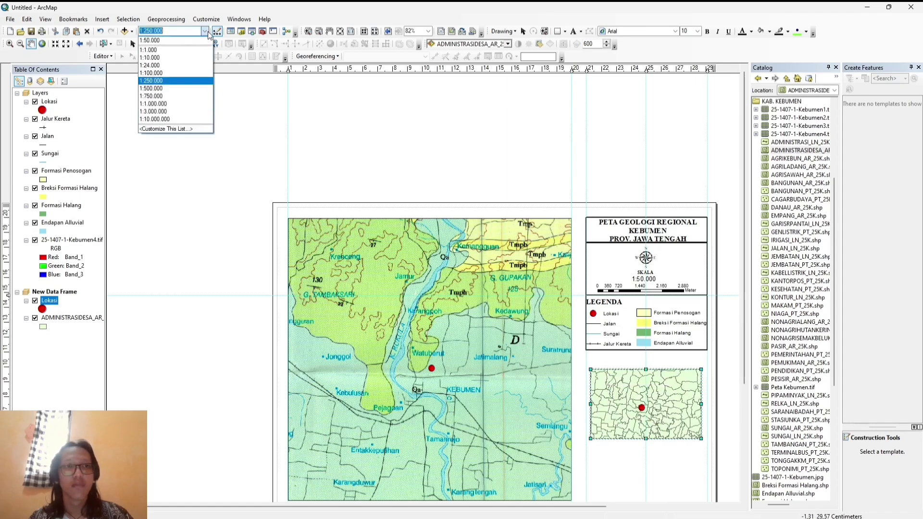
click(197, 73)
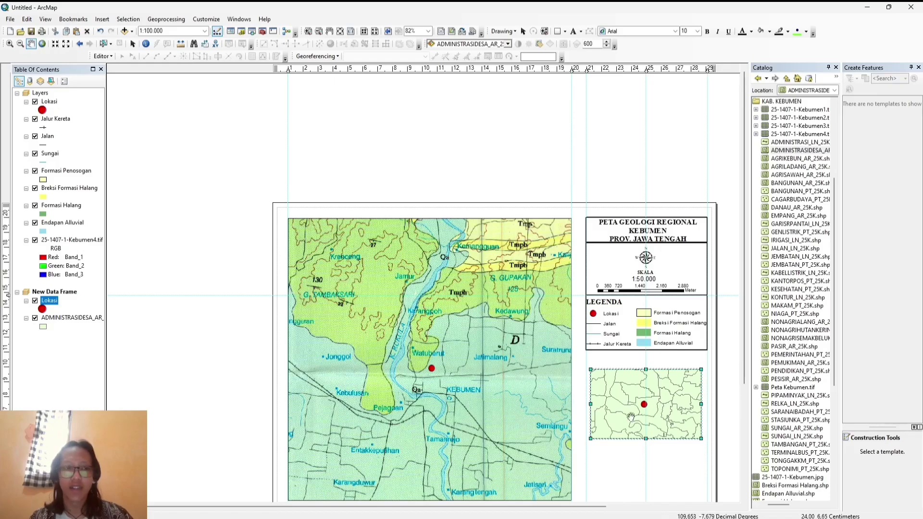
Set the inset's ADMINISTRASIDESA layer to be symbolised by unique values of the NAMOBJ field.
right_click(92, 320)
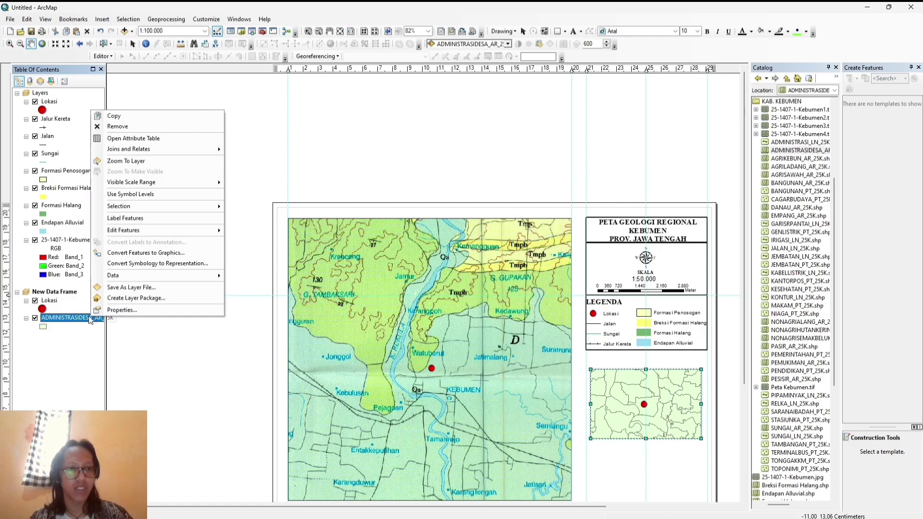
click(112, 311)
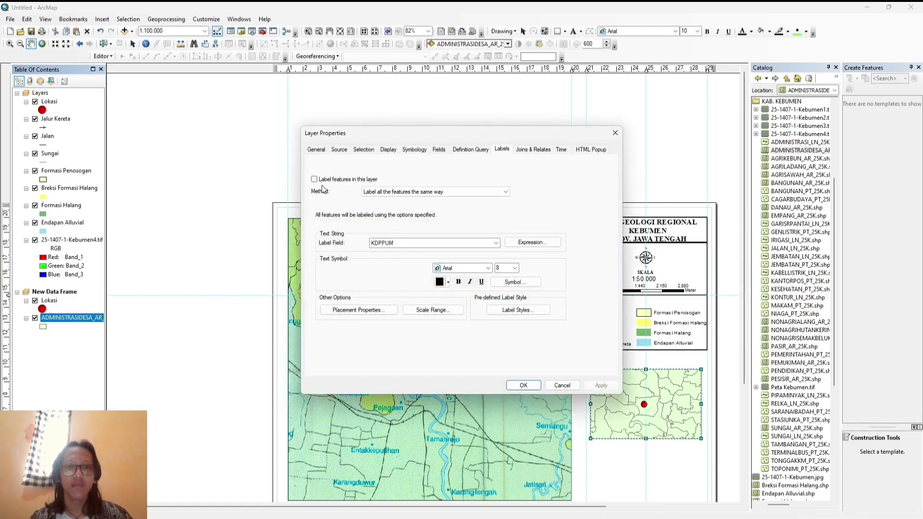
click(414, 149)
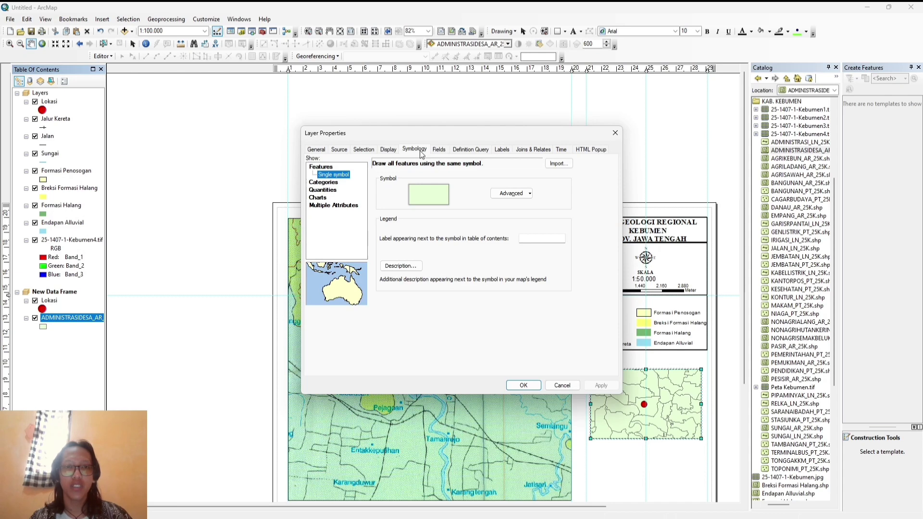
click(327, 183)
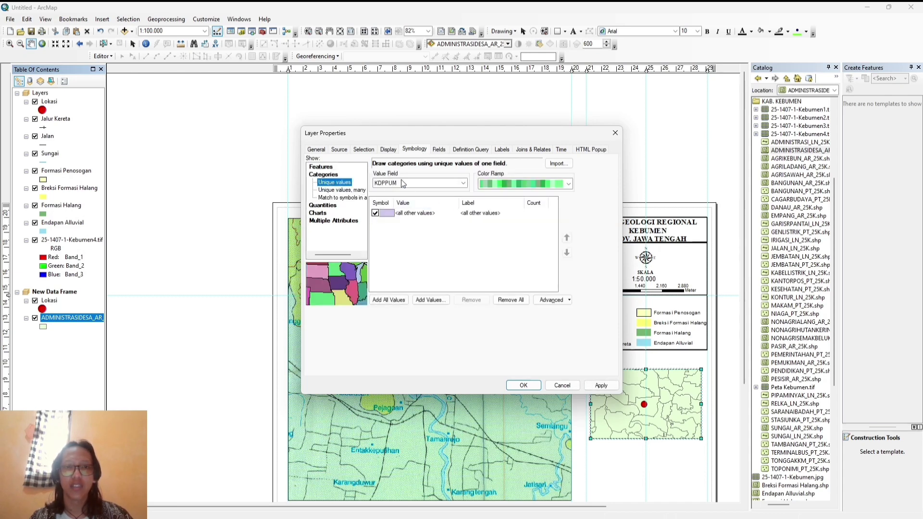
click(422, 186)
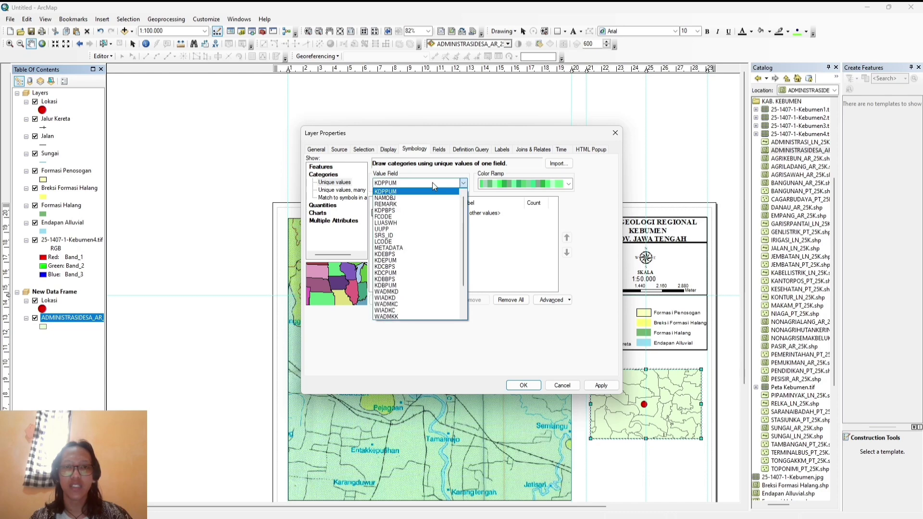
click(421, 197)
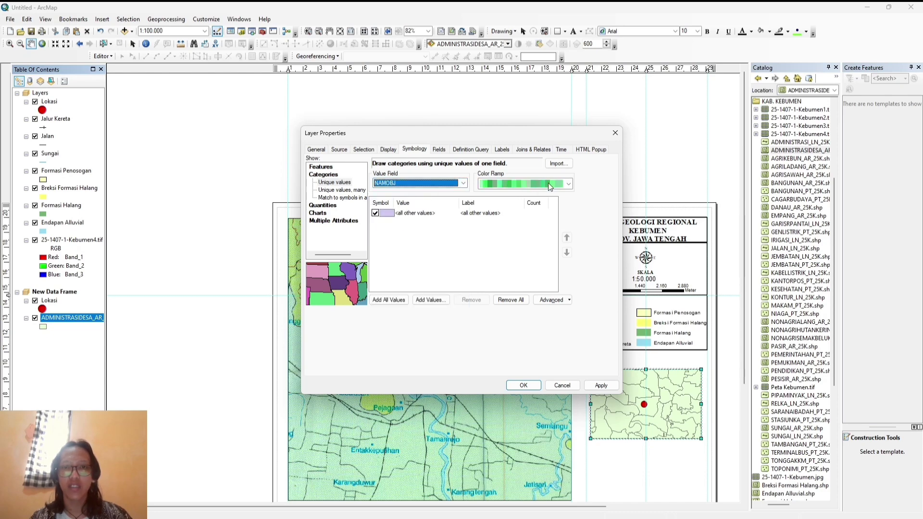
Choose a soft green colour ramp for the village categories, add all NAMOBJ values, and apply the symbology.
click(569, 183)
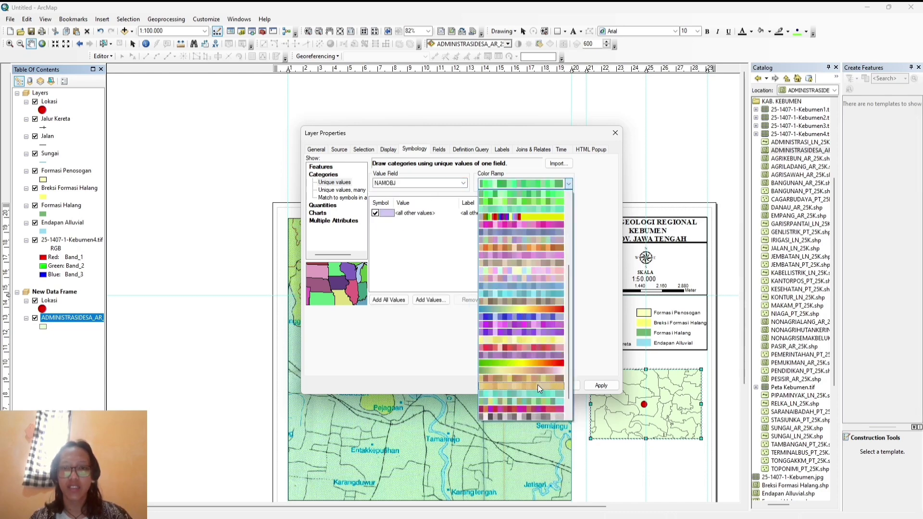
scroll(540, 356, down, 1)
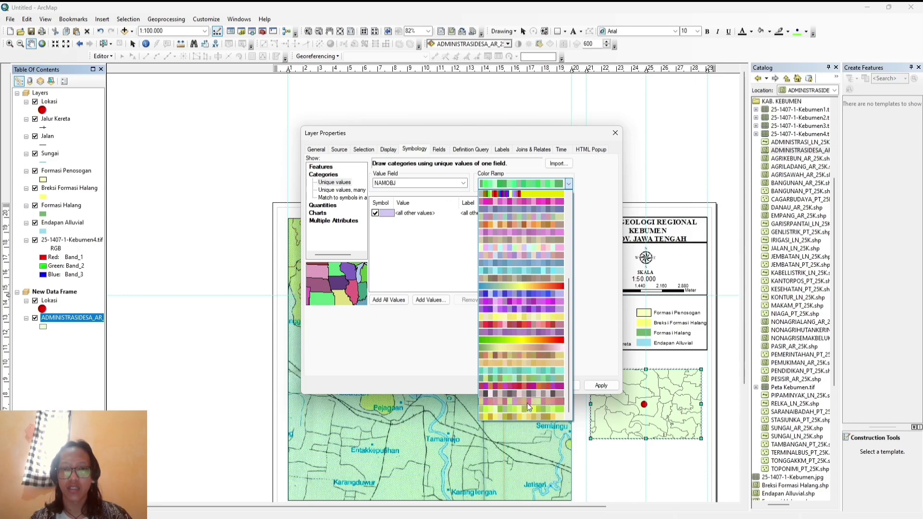
scroll(537, 264, up, 1)
scroll(536, 264, up, 1)
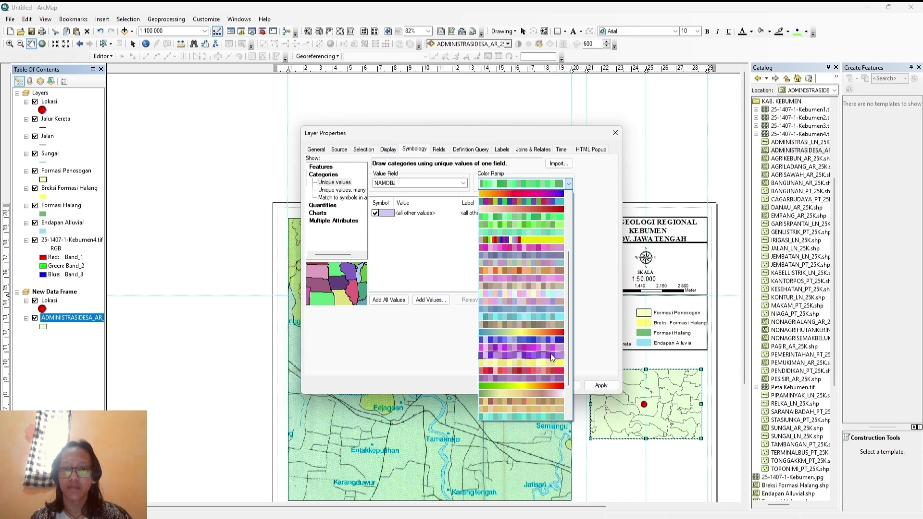
click(542, 231)
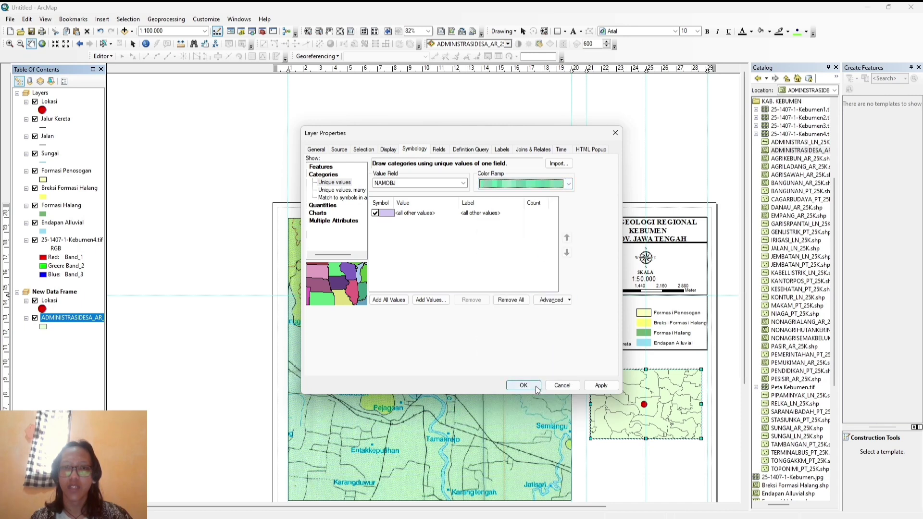
click(389, 300)
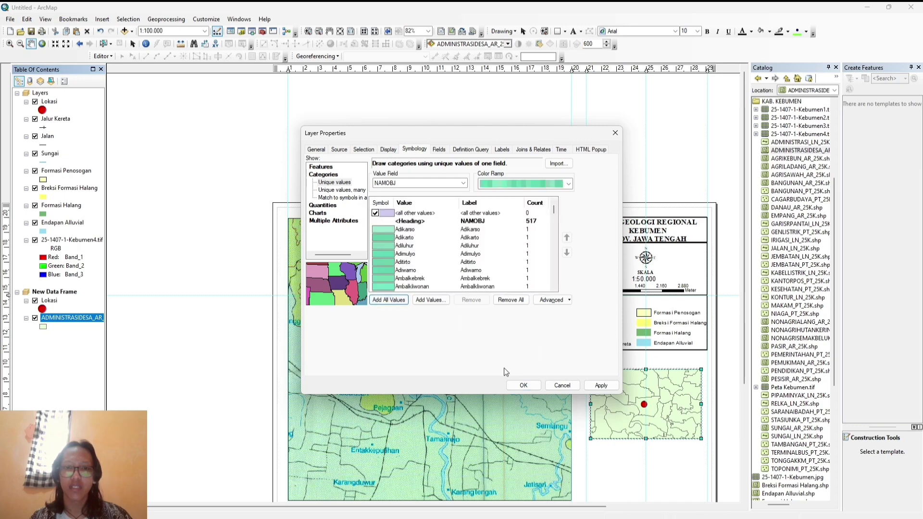
click(596, 387)
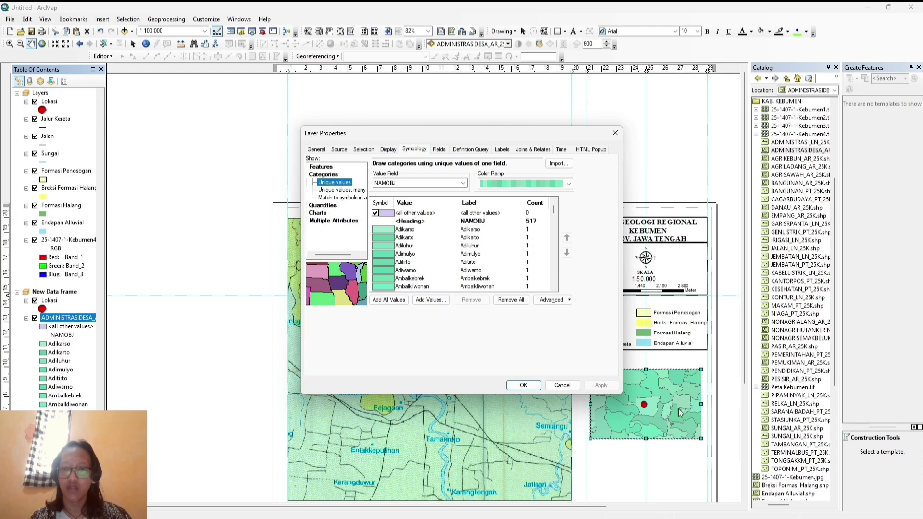
click(523, 386)
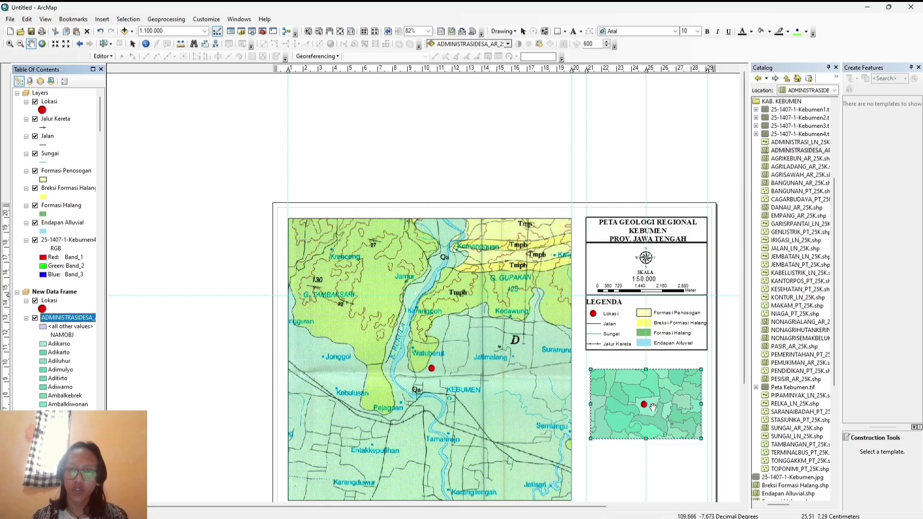
Turn on labels for the ADMINISTRASIDESA layer using NAMOBJ as the label field.
right_click(85, 321)
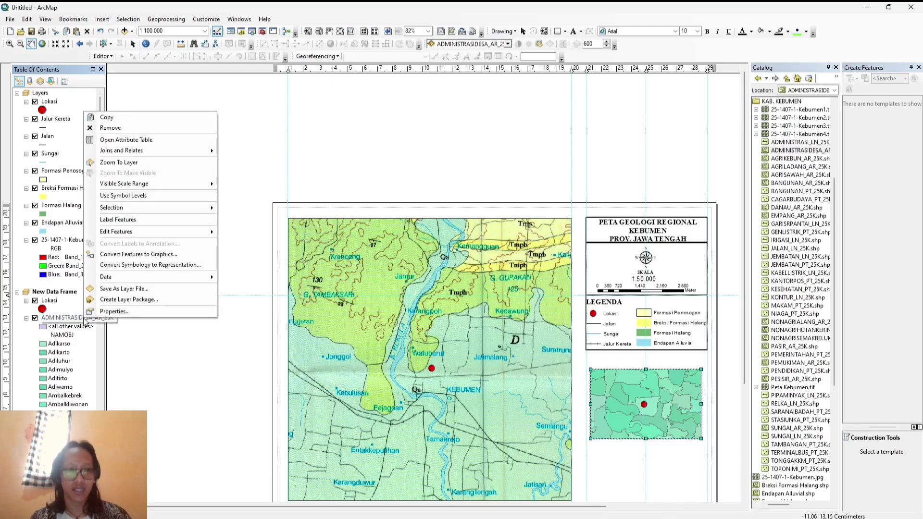
click(97, 312)
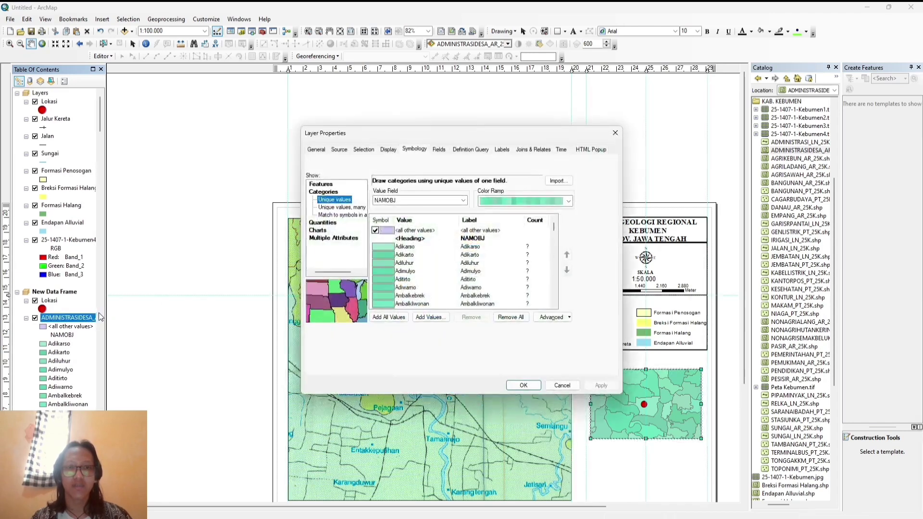
click(502, 149)
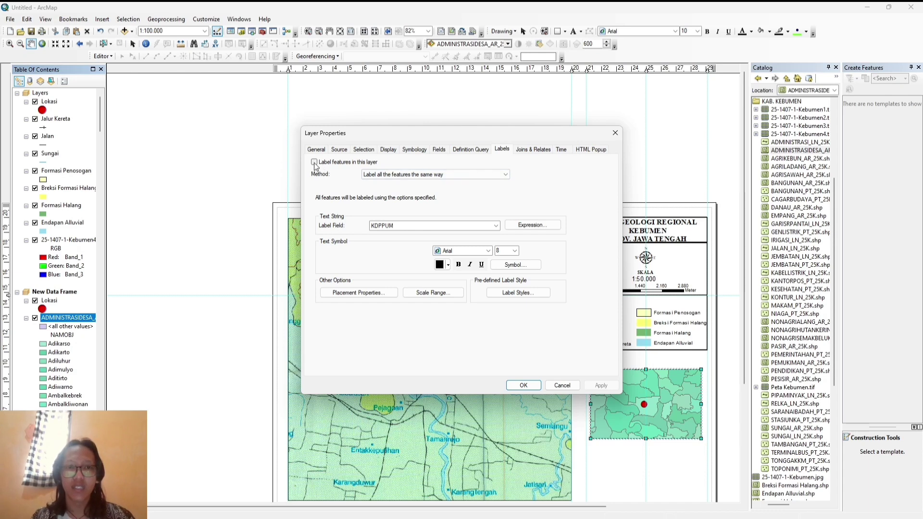
click(495, 225)
click(484, 242)
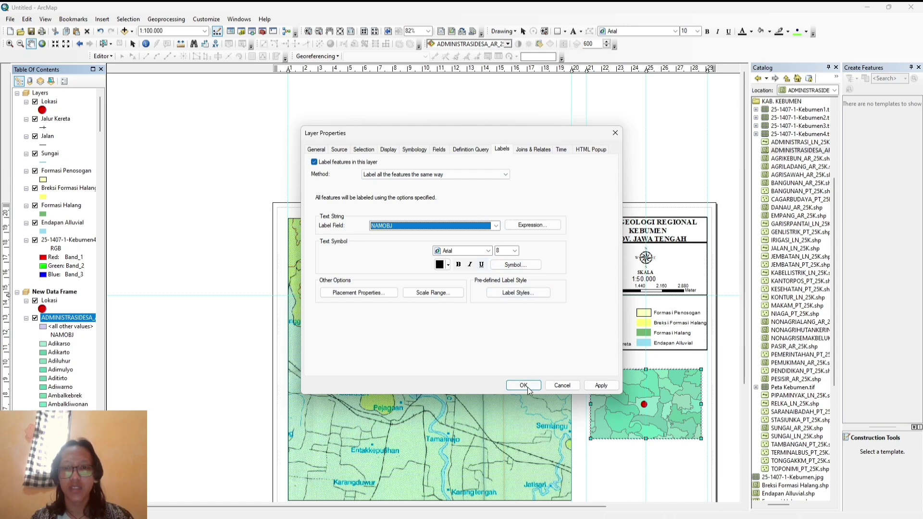
click(599, 386)
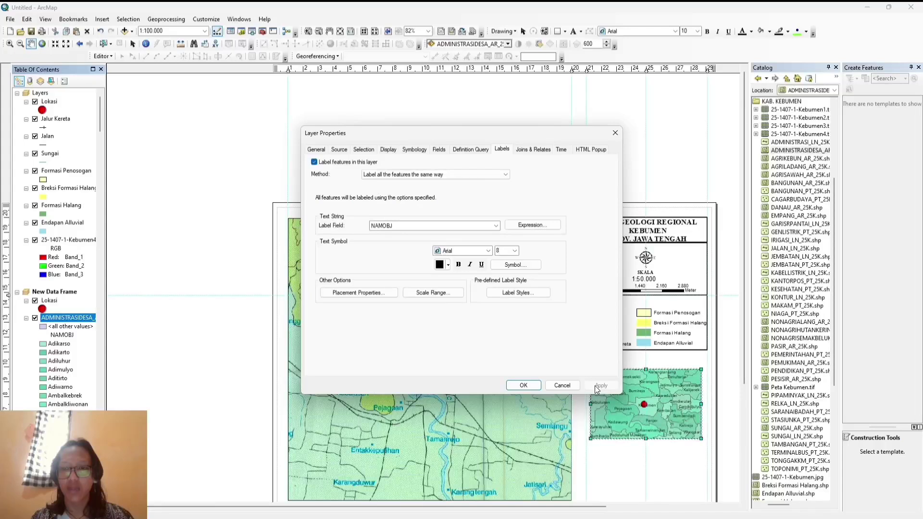
click(523, 385)
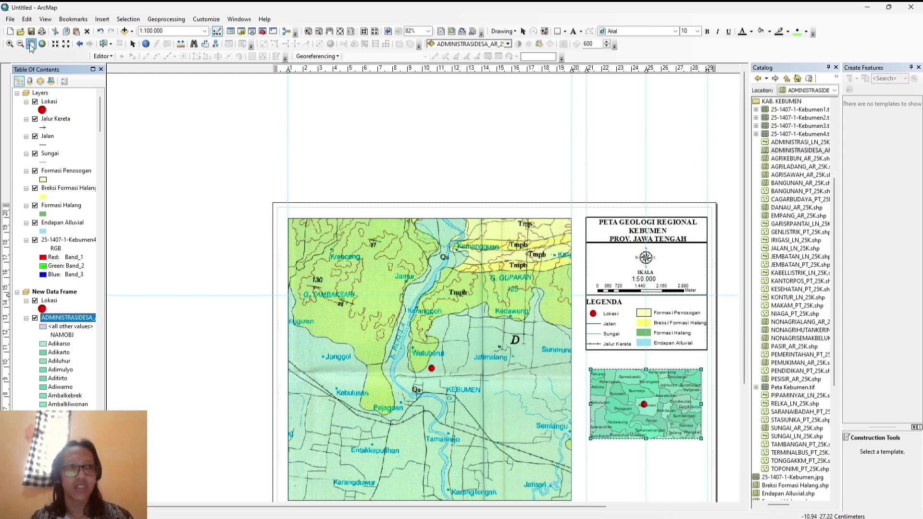
Zoom the inset map in around the Lokasi point to a scale of 1:50.000.
click(9, 44)
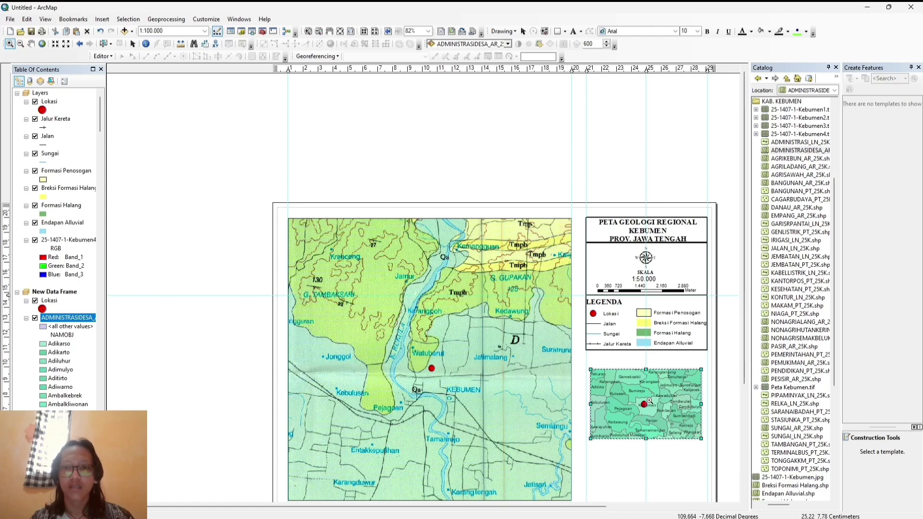
click(649, 406)
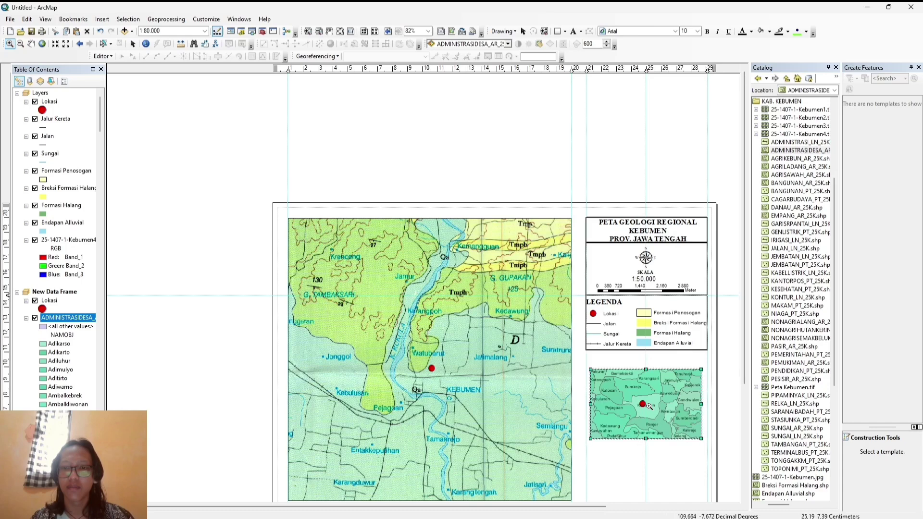
click(641, 406)
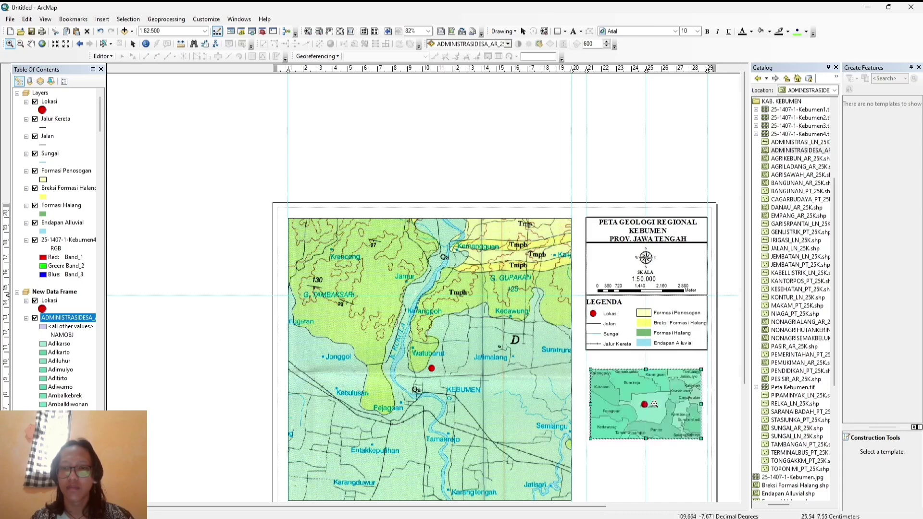
click(640, 404)
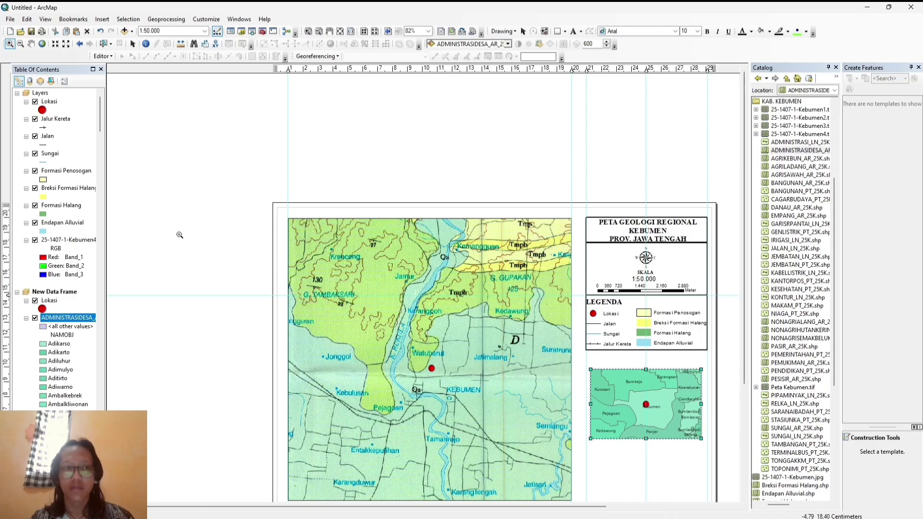
Shrink the inset data frame from its lower corner and centre it beneath the legend.
click(132, 44)
drag(590, 438, 607, 425)
drag(663, 408, 656, 408)
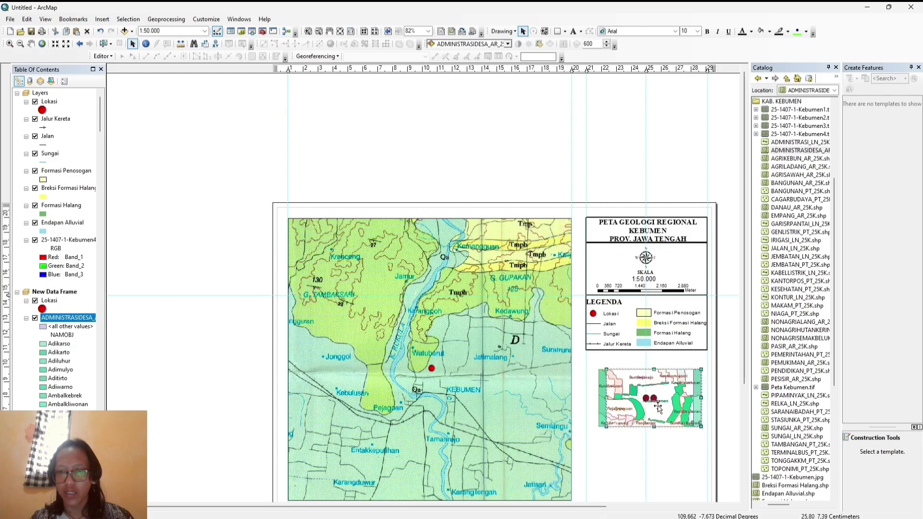
click(661, 450)
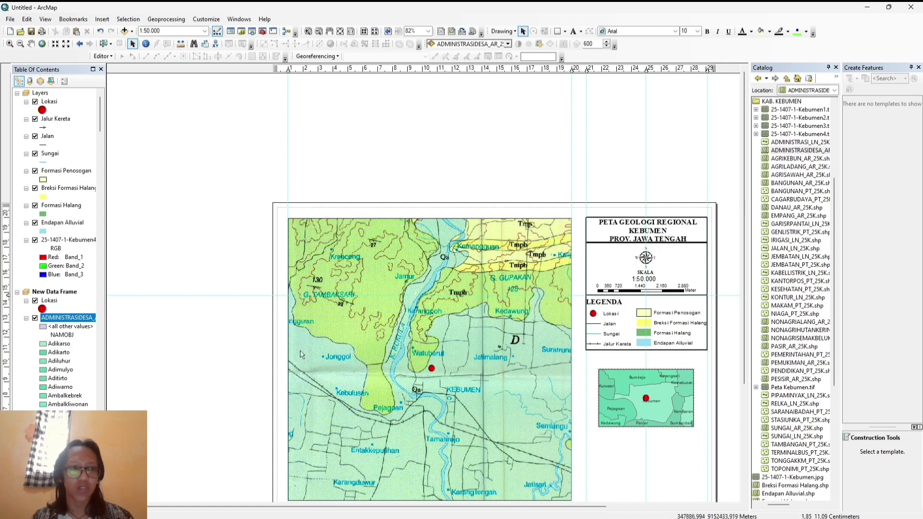
Set the size of the inset's Lokasi point symbol to 12.
click(42, 309)
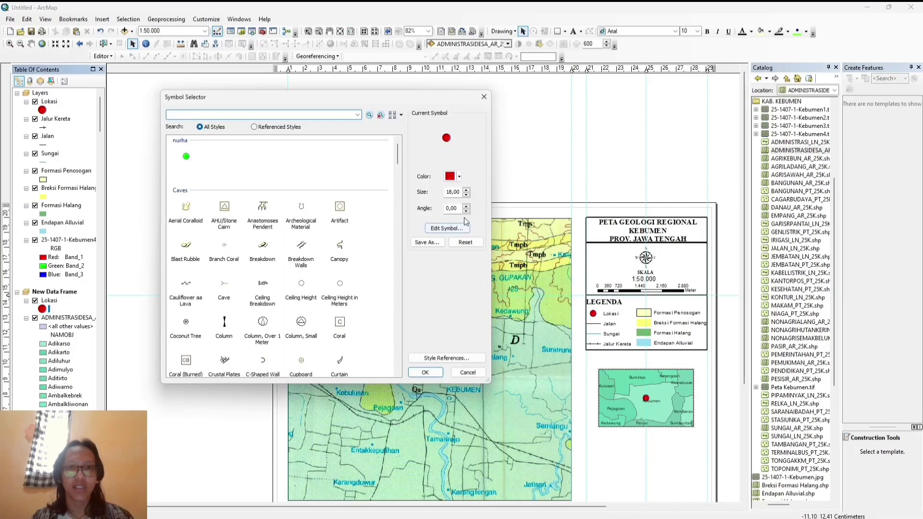
click(466, 195)
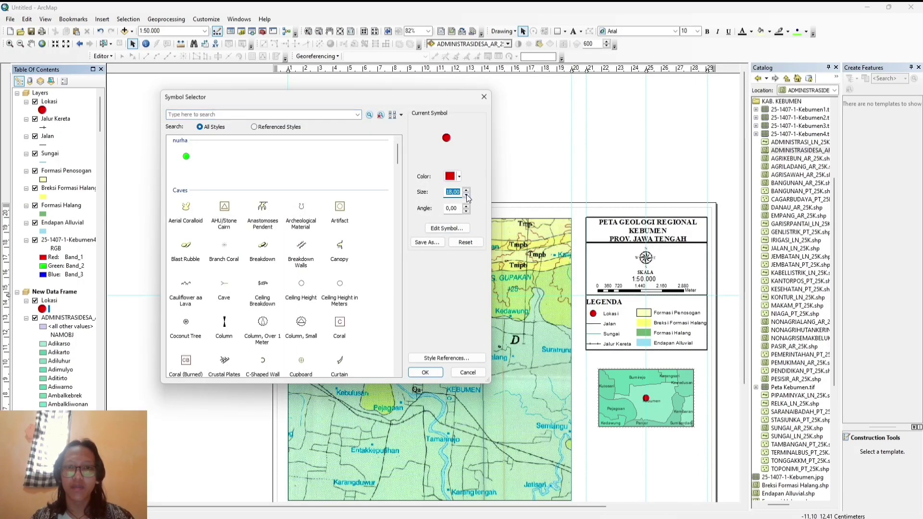
click(466, 195)
click(466, 195)
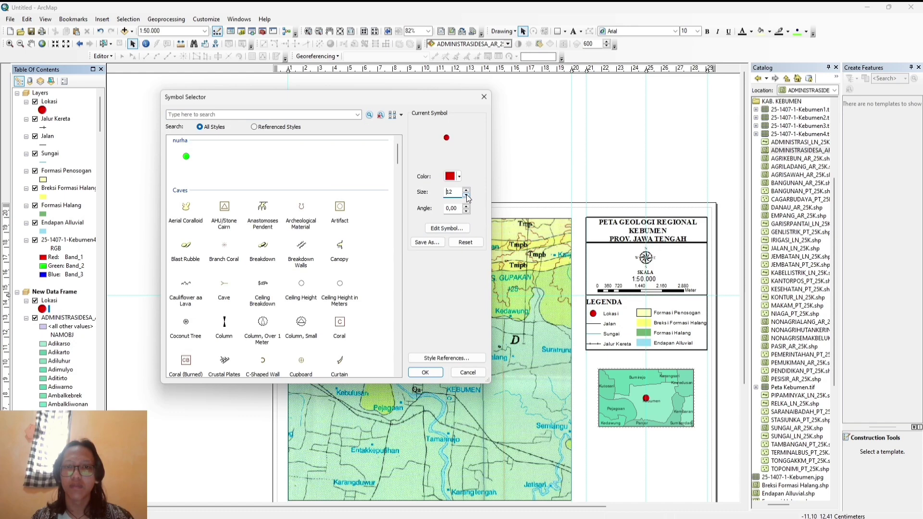
click(424, 373)
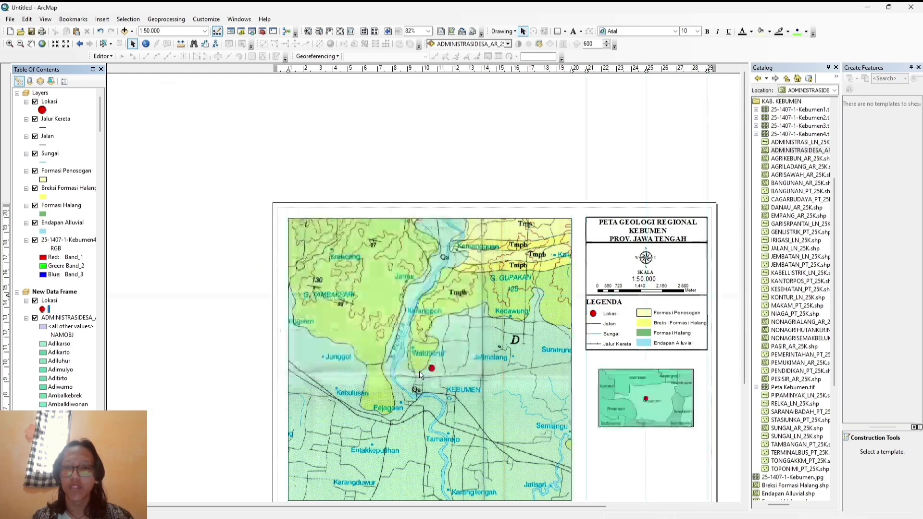
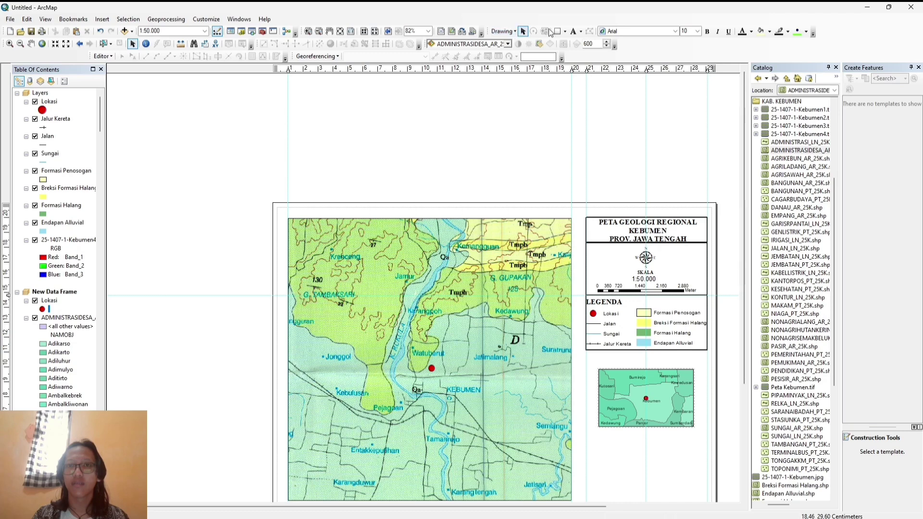
Insert a text element and position it just below the legend box, aligned with its left edge.
click(572, 31)
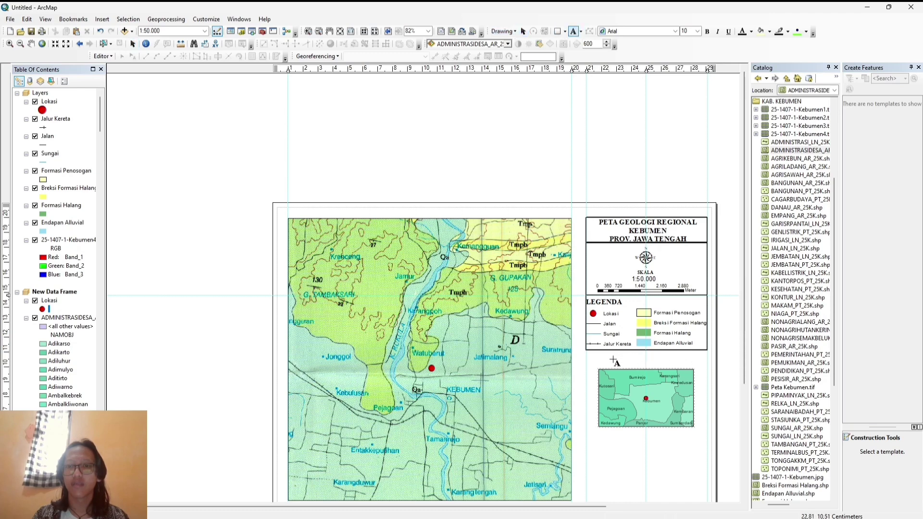
click(592, 352)
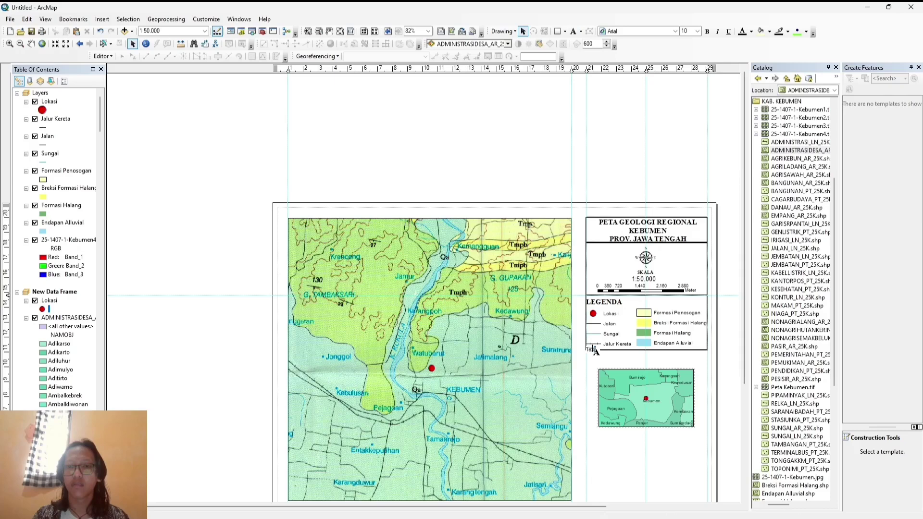
right_click(595, 352)
key(Escape)
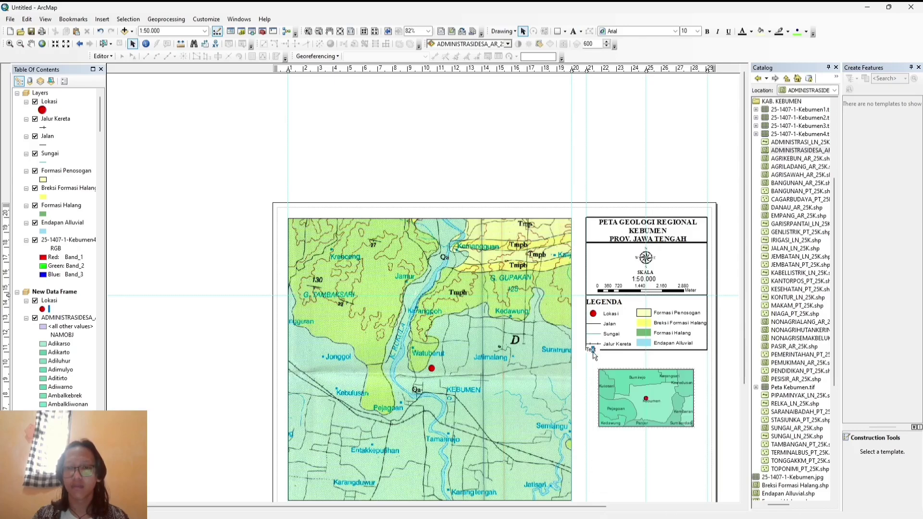
click(592, 350)
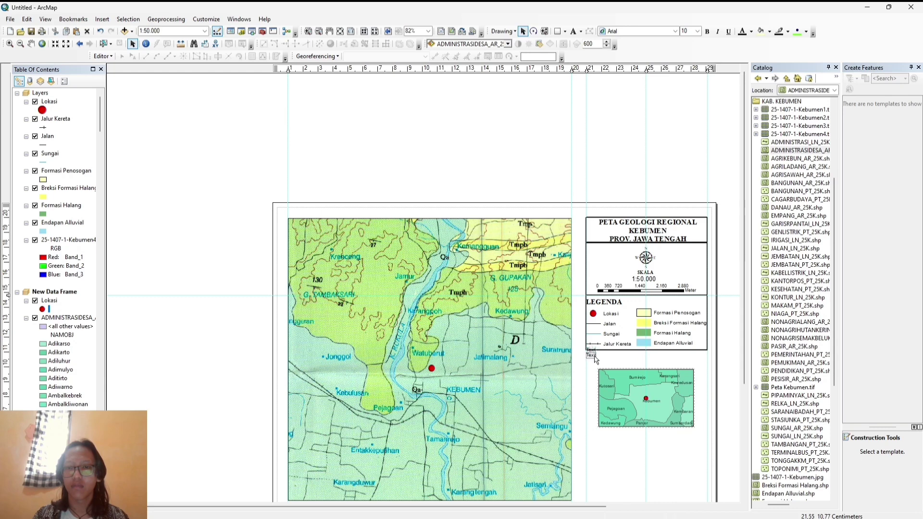
drag(594, 356, 594, 357)
Change the wording of the new text element below the legend to INDEKS PETA.
right_click(592, 357)
click(601, 348)
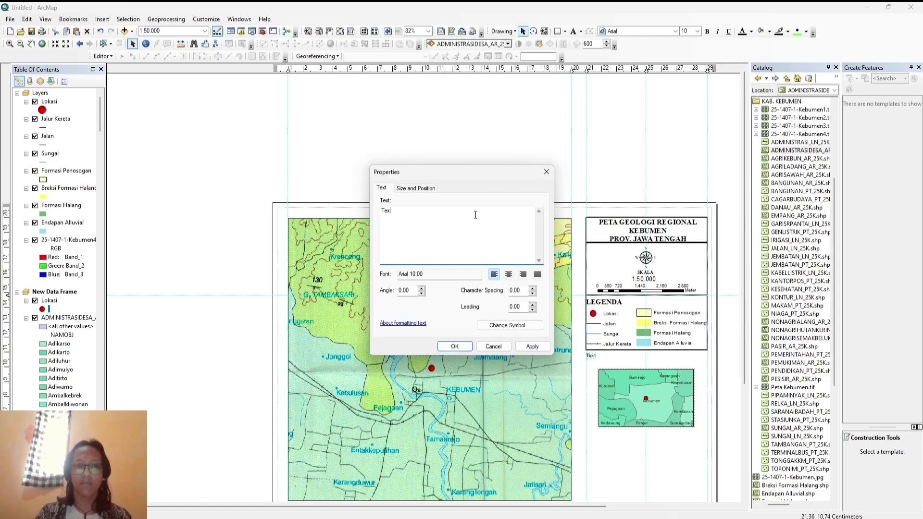
key(BackSpace)
text(IN)
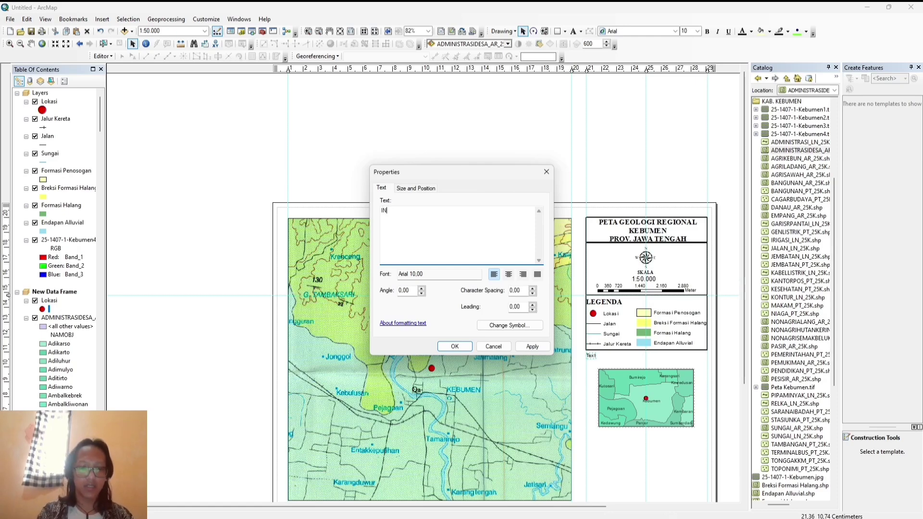
text(DEKS P)
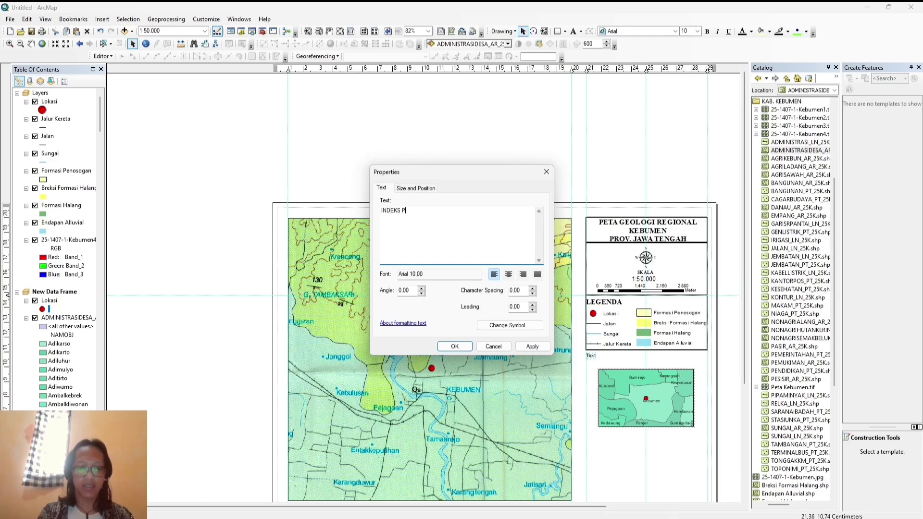
text(ETA)
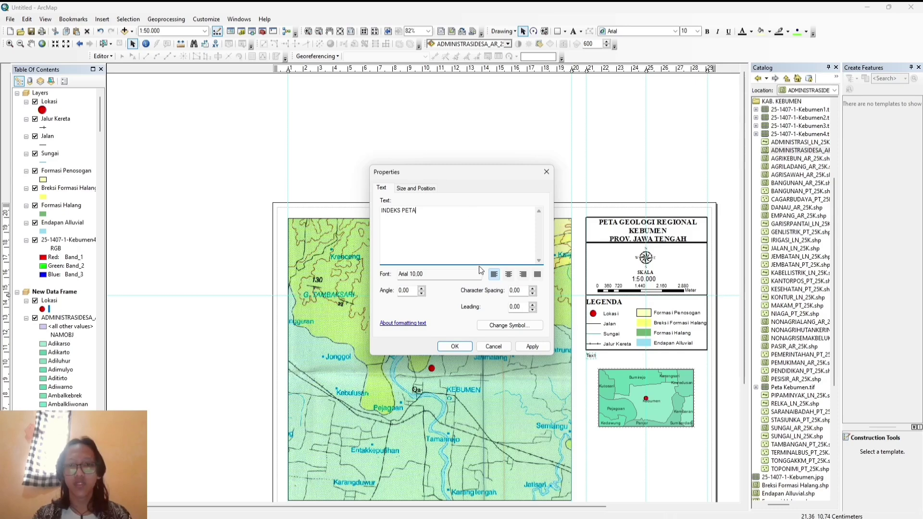
Format the INDEKS PETA heading in bold Times New Roman at size 14 and apply the changes.
click(477, 273)
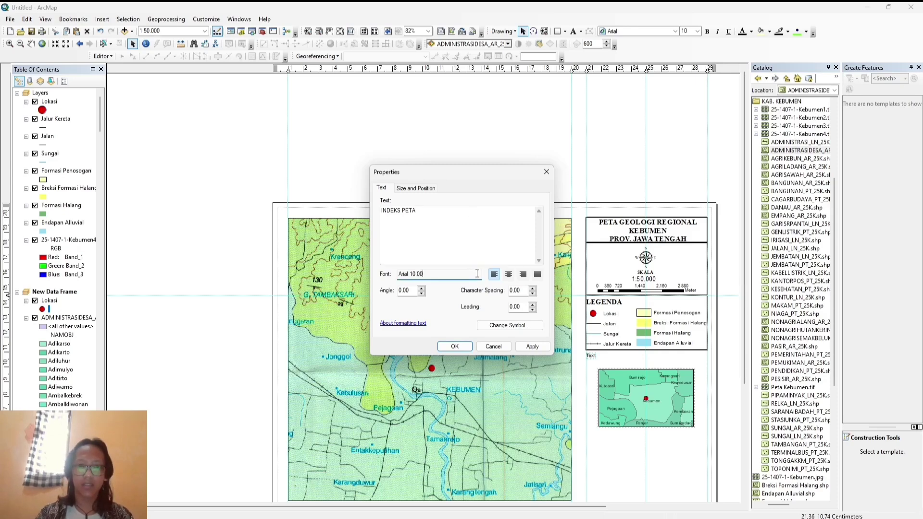
click(517, 325)
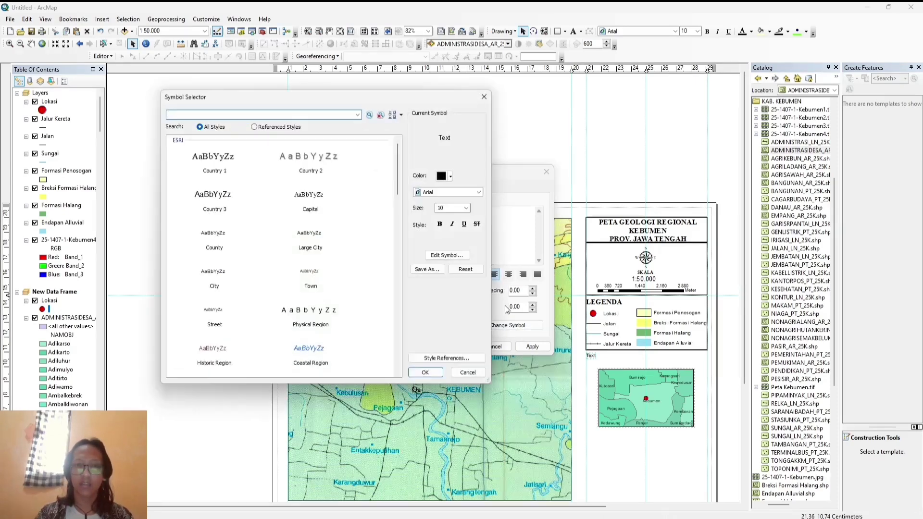
click(458, 194)
key(t)
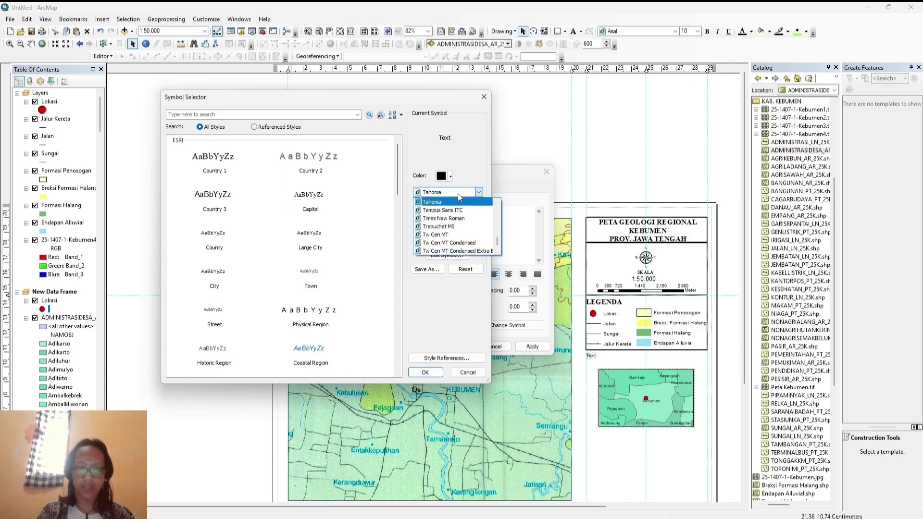
key(i)
click(460, 203)
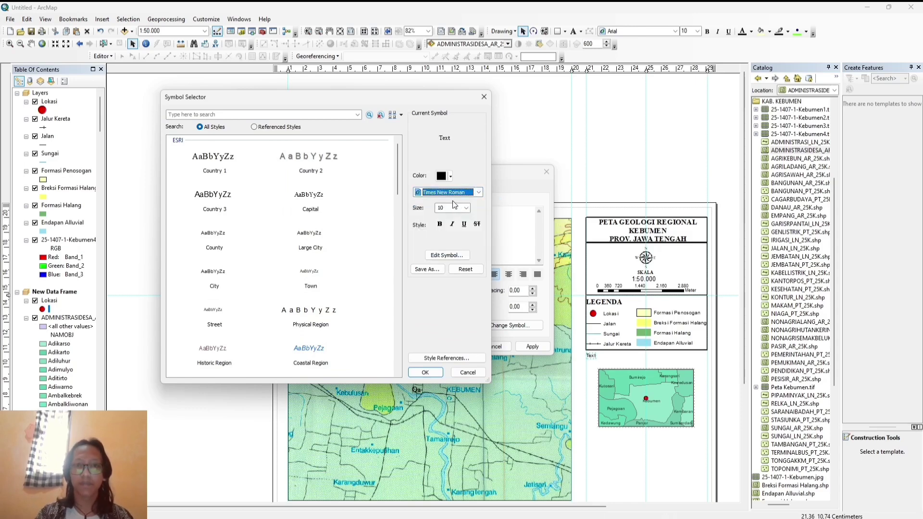
click(466, 207)
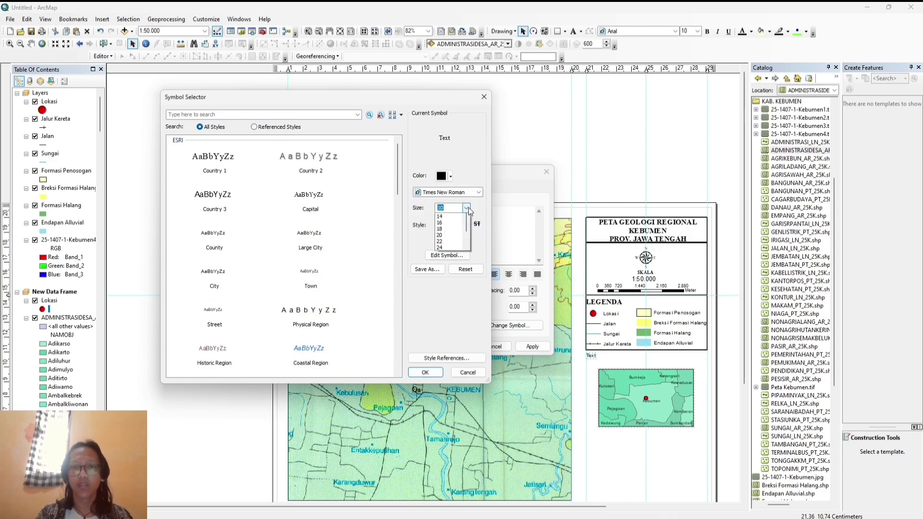
click(457, 234)
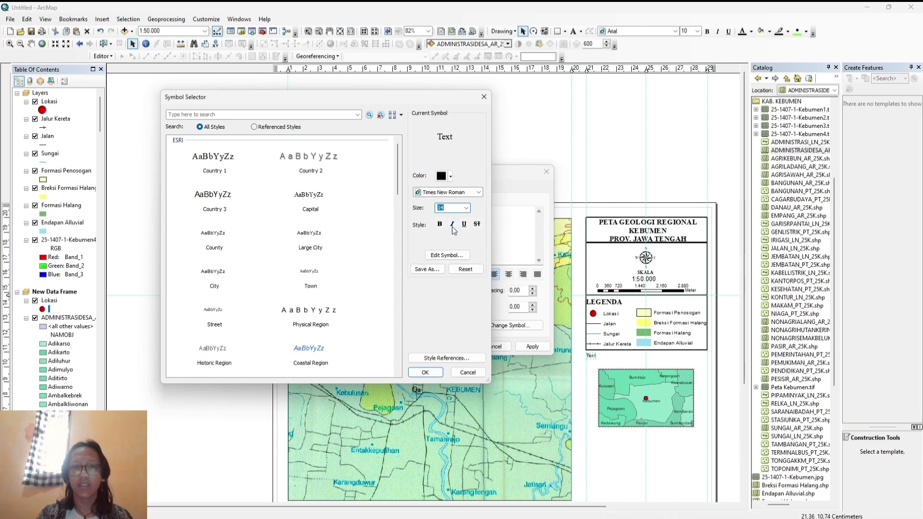
click(439, 224)
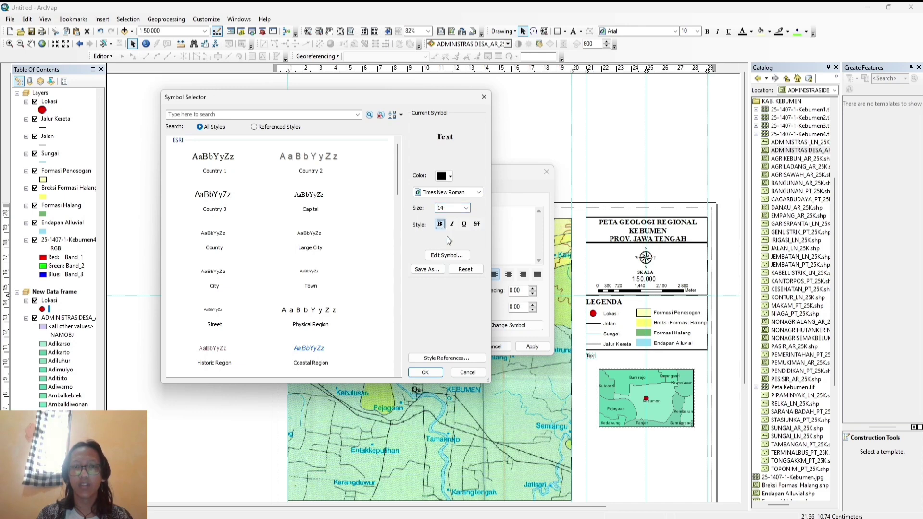
click(431, 374)
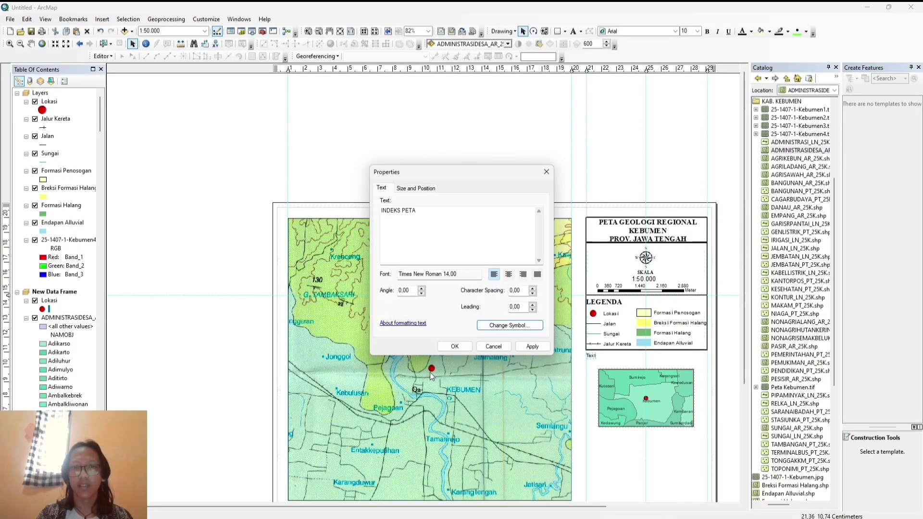
click(532, 350)
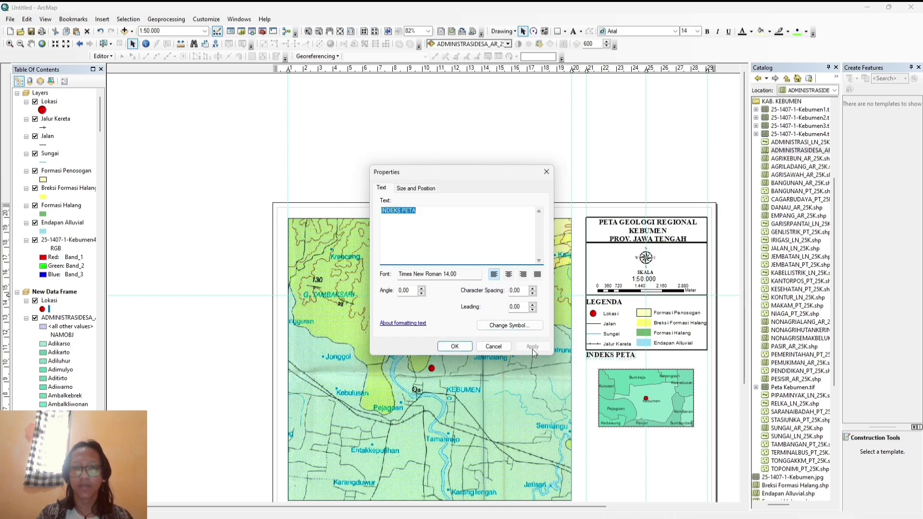
click(455, 346)
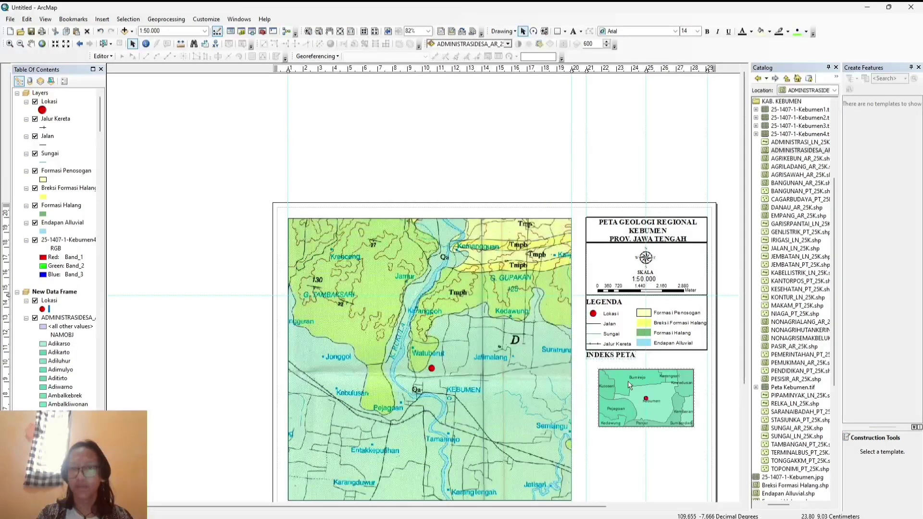
Shift the INDEKS PETA heading slightly down from the legend and move the inset map down beneath it.
click(611, 362)
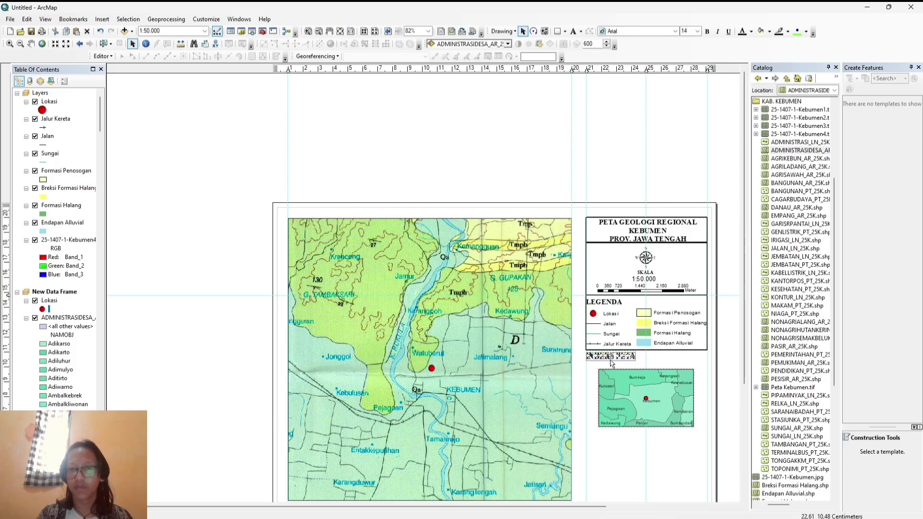
drag(615, 362, 619, 364)
click(651, 399)
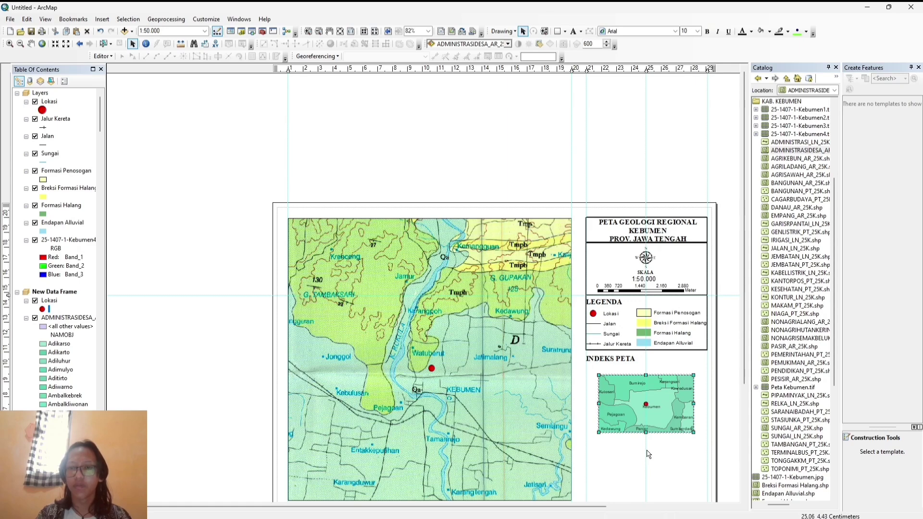
Shrink the inset data frame from two opposite corners and recentre it on the vertical guide beneath the heading.
scroll(647, 452, down, 3)
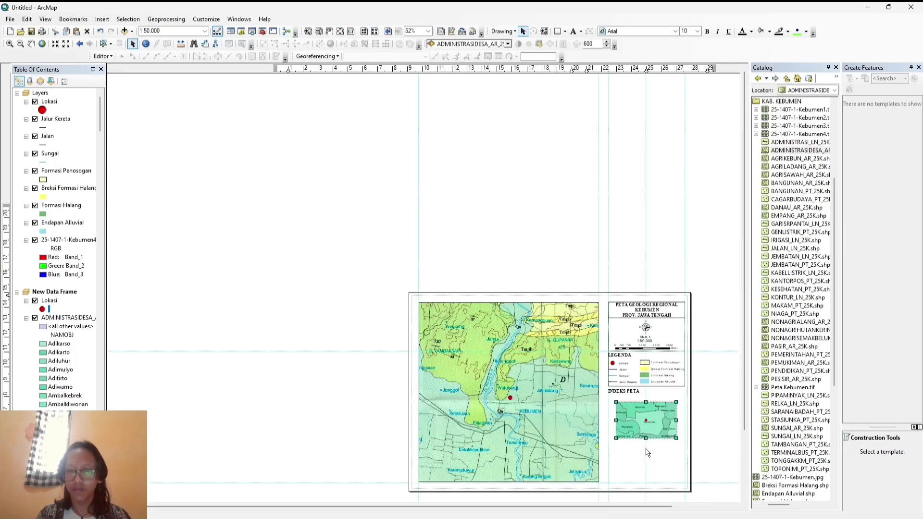
scroll(647, 450, up, 3)
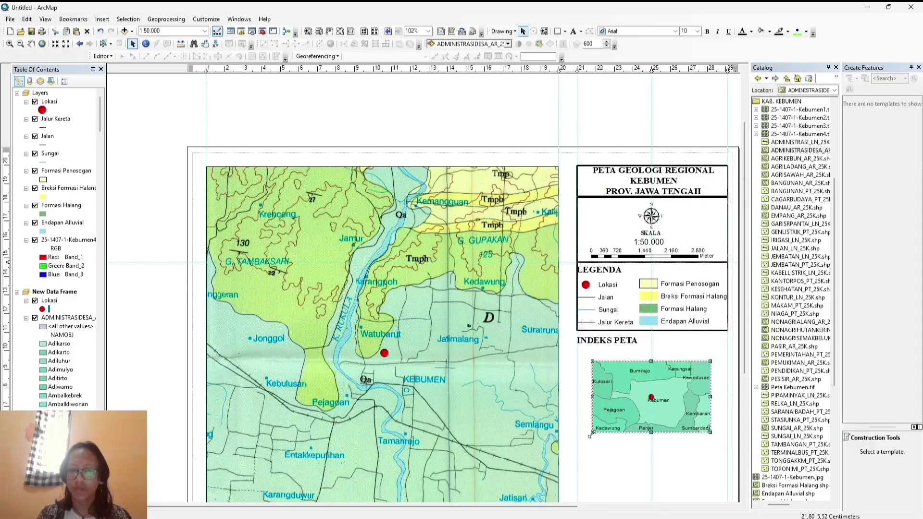
drag(592, 432, 610, 422)
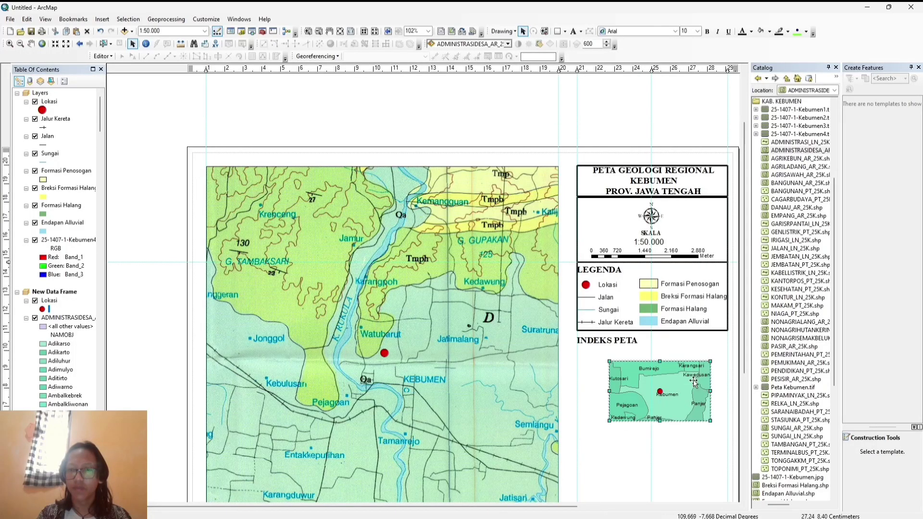
drag(711, 360, 705, 369)
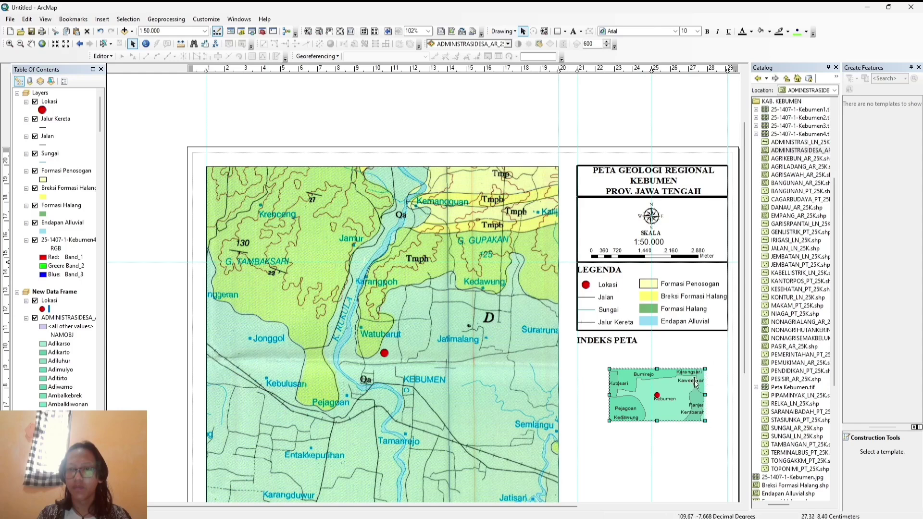
drag(673, 394, 667, 391)
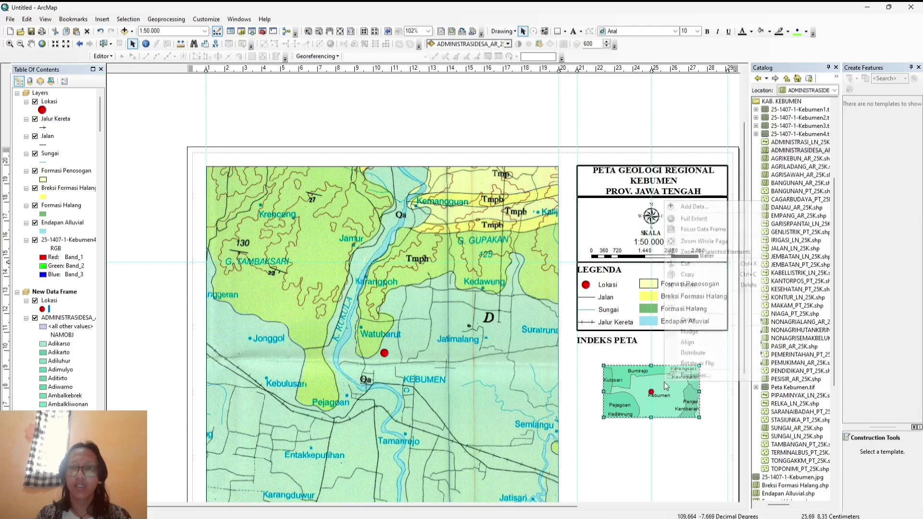
Start a new measured grid for the inset data frame in its properties and proceed to the grid's appearance settings.
right_click(663, 383)
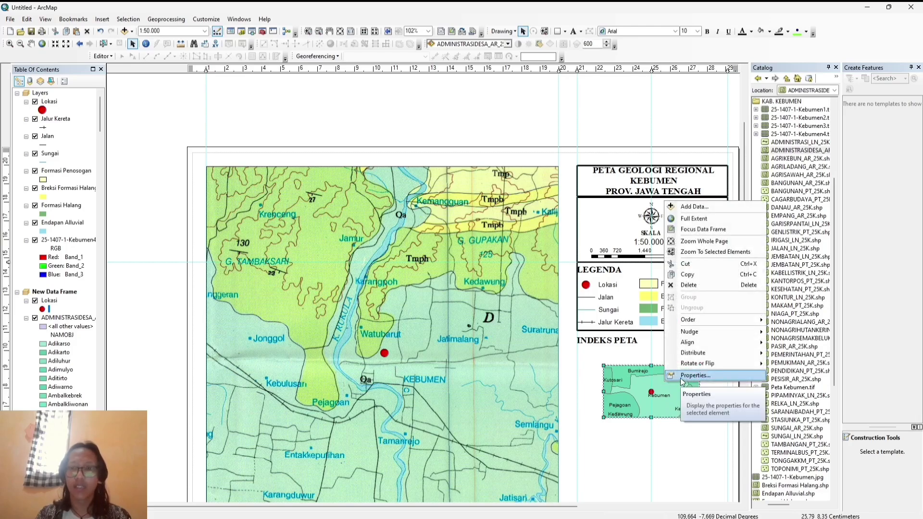
click(682, 377)
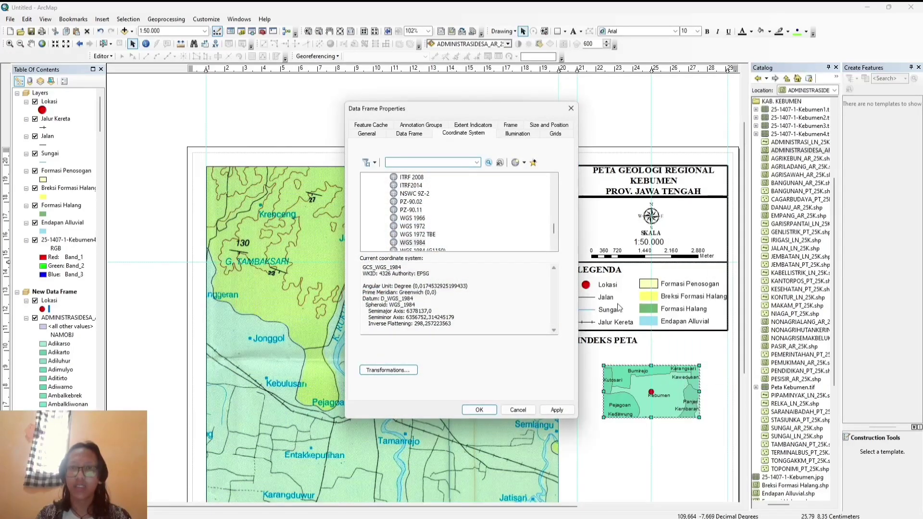
click(549, 135)
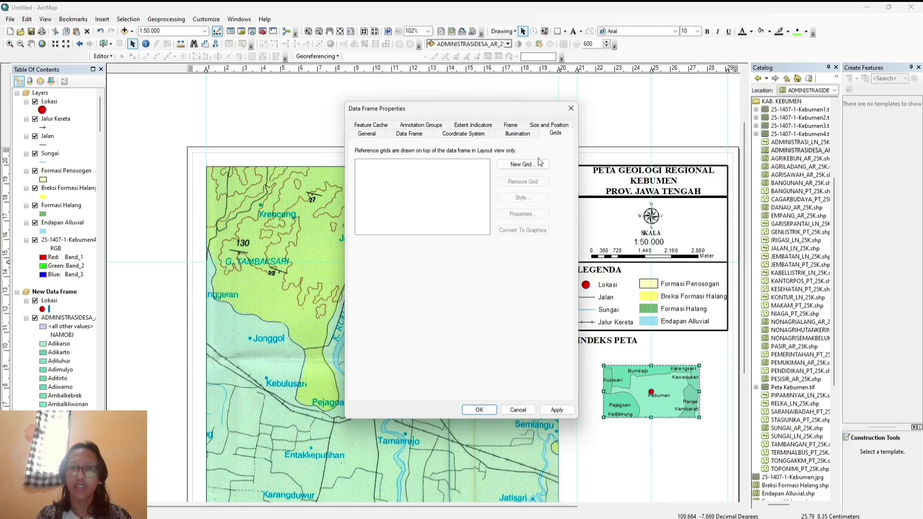
click(526, 164)
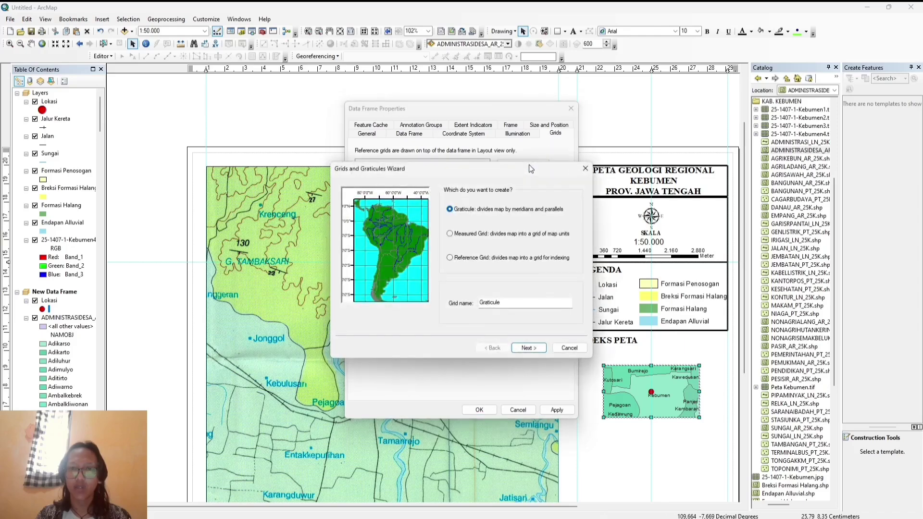
click(449, 234)
click(529, 347)
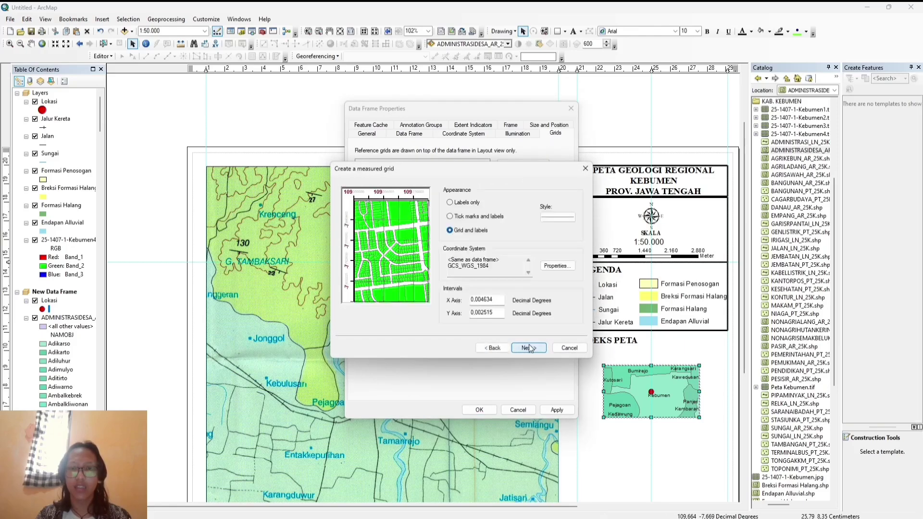
Choose WGS 1984 UTM Zone 49S from the southern-hemisphere UTM systems as the measured grid's coordinate system.
click(558, 267)
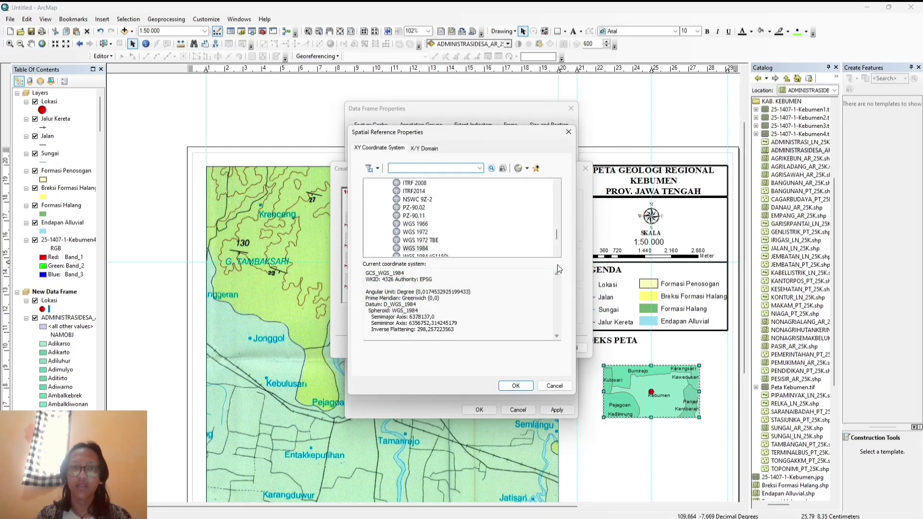
scroll(463, 235, down, 3)
scroll(445, 235, up, 2)
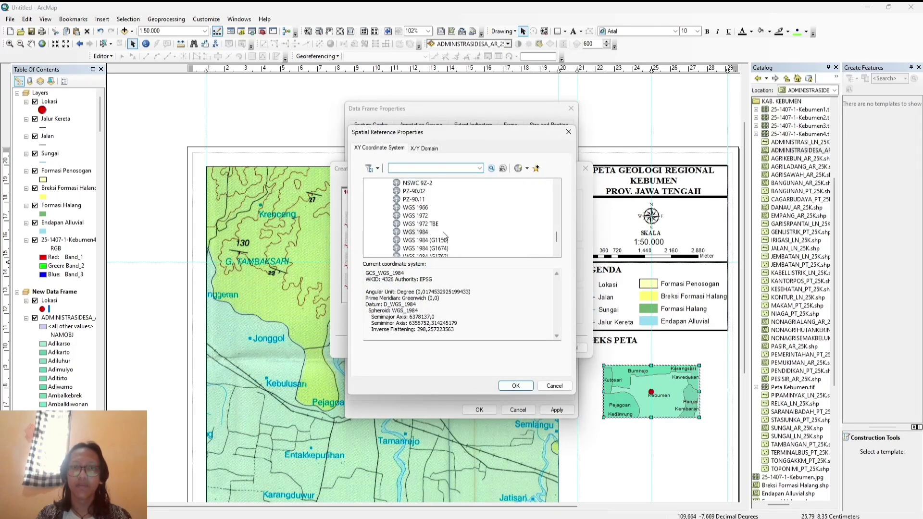
scroll(444, 236, down, 2)
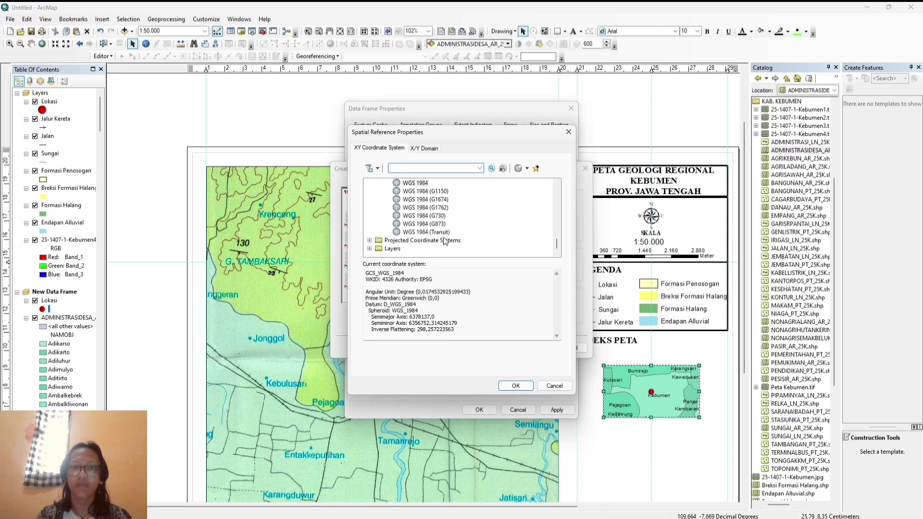
double_click(444, 241)
scroll(436, 245, down, 3)
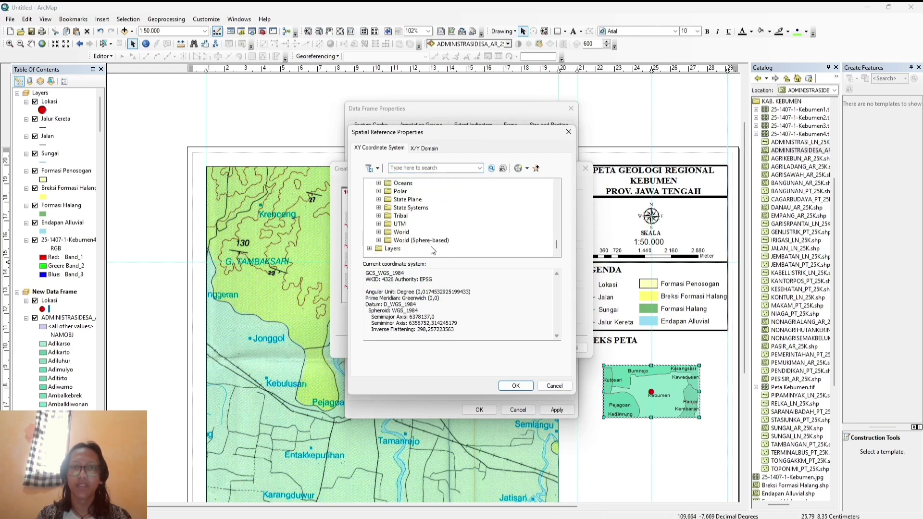
double_click(399, 224)
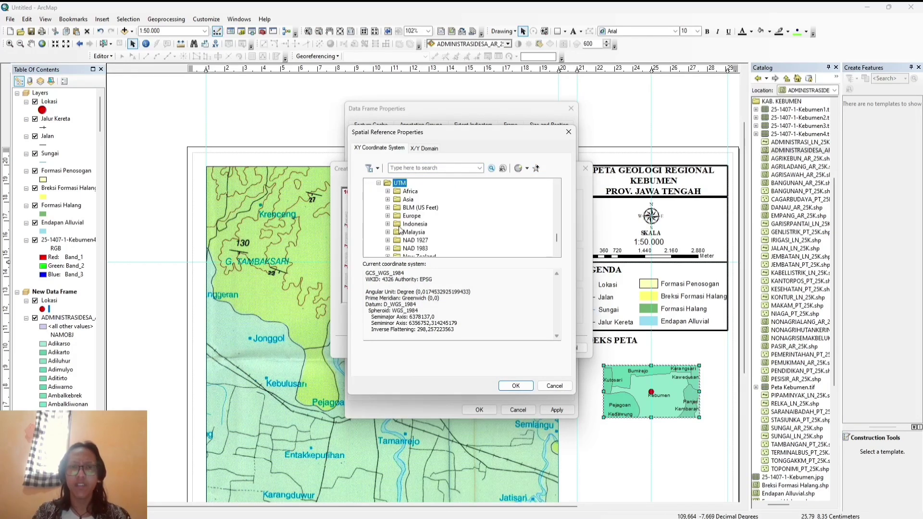
scroll(430, 229, down, 3)
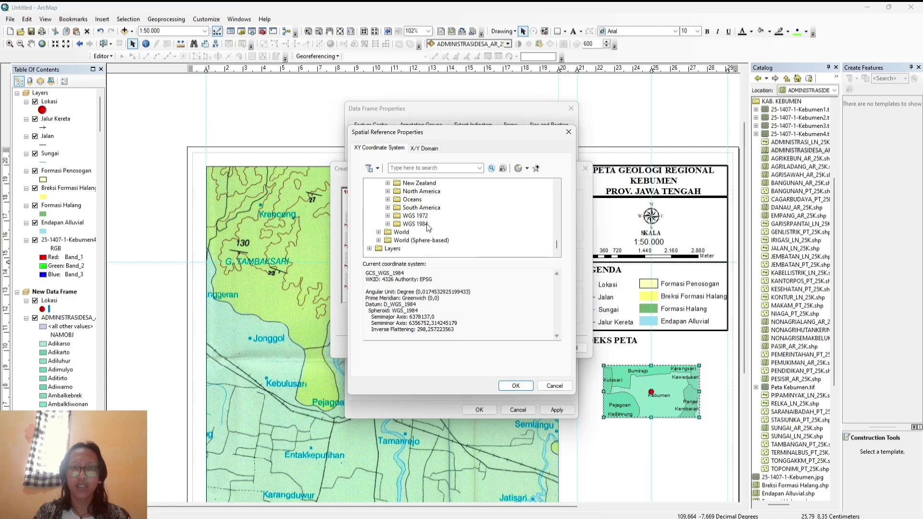
double_click(425, 224)
double_click(439, 240)
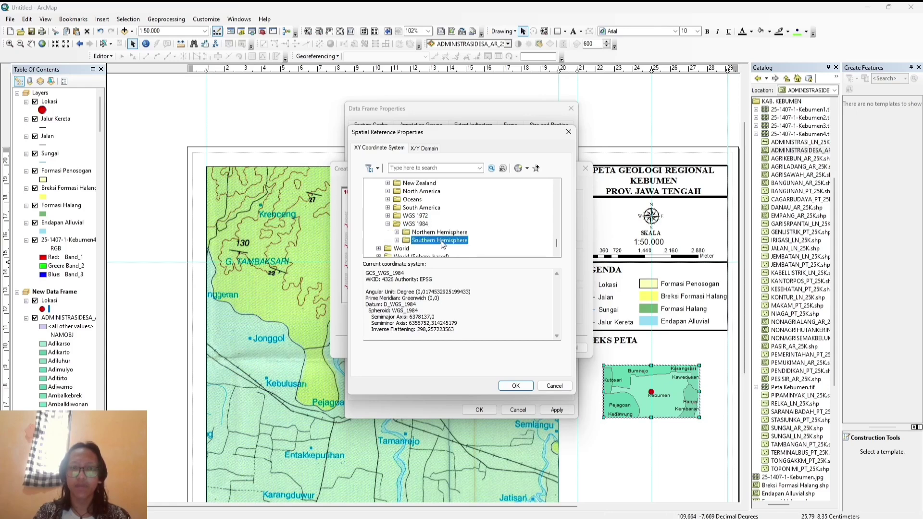
scroll(461, 240, down, 15)
scroll(470, 241, up, 1)
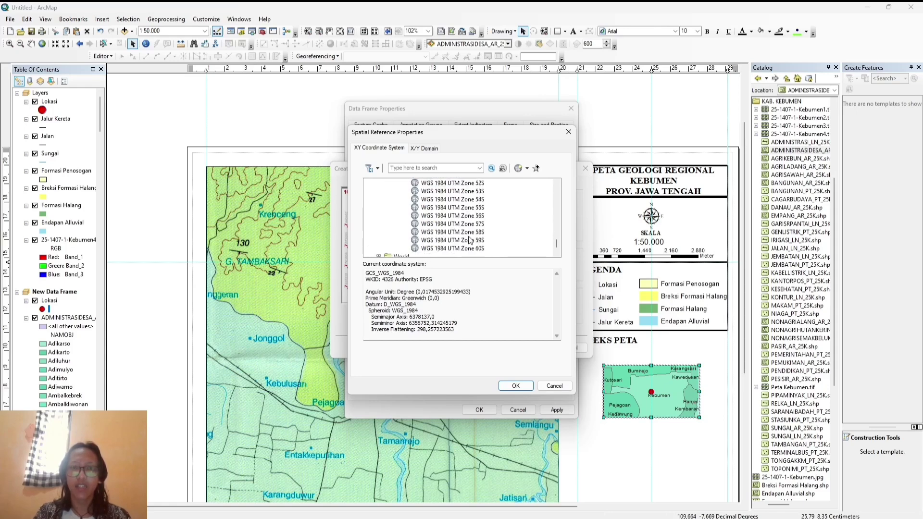
scroll(479, 228, up, 2)
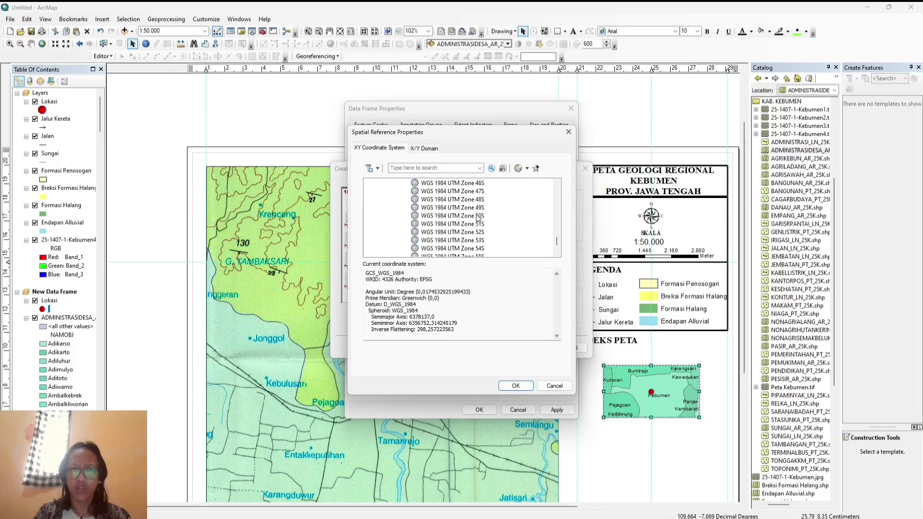
click(477, 208)
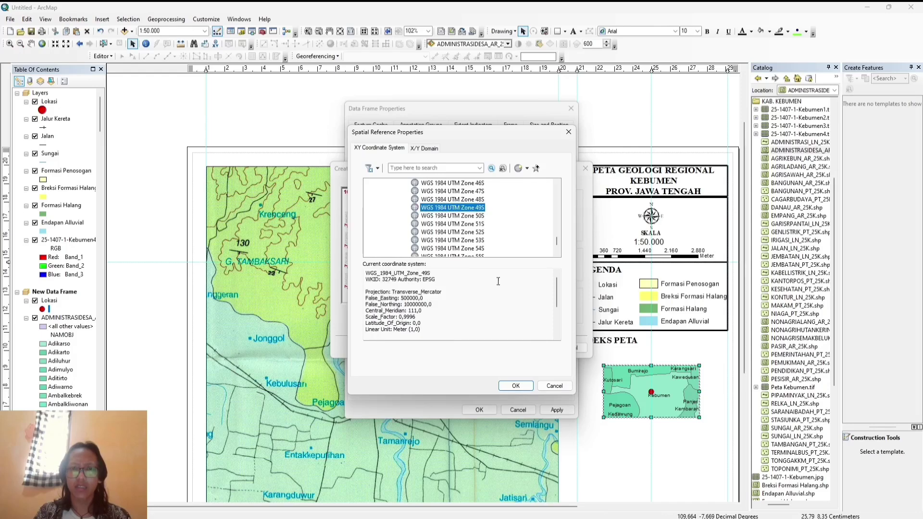
click(515, 386)
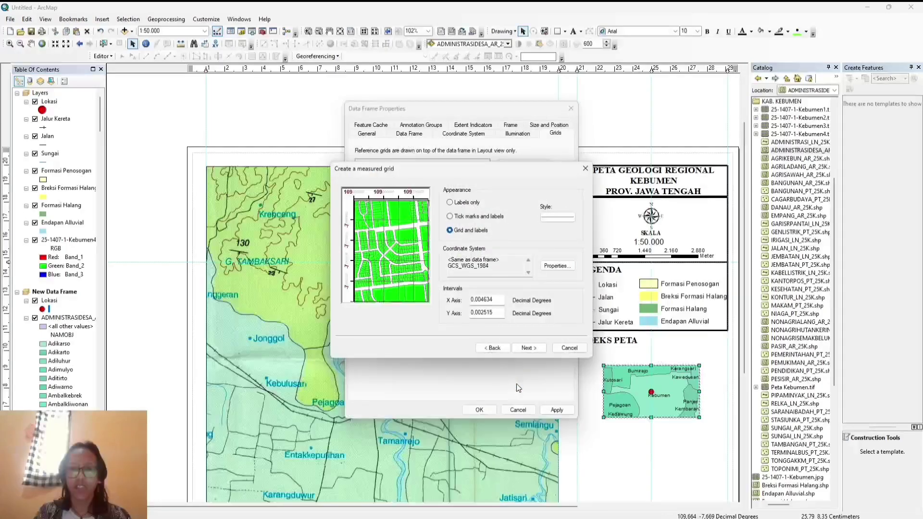
Finish the measured grid with the default axis, label and border settings and apply it to the inset data frame.
click(528, 348)
click(529, 348)
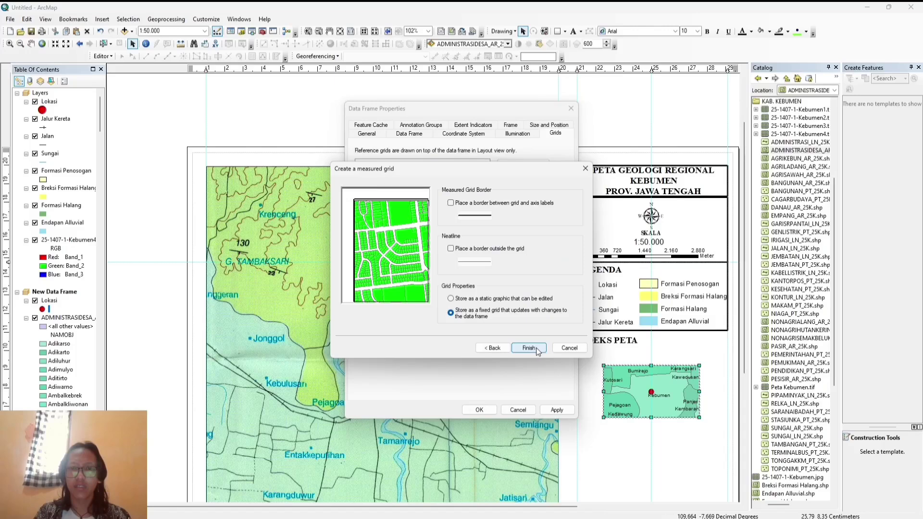
click(528, 348)
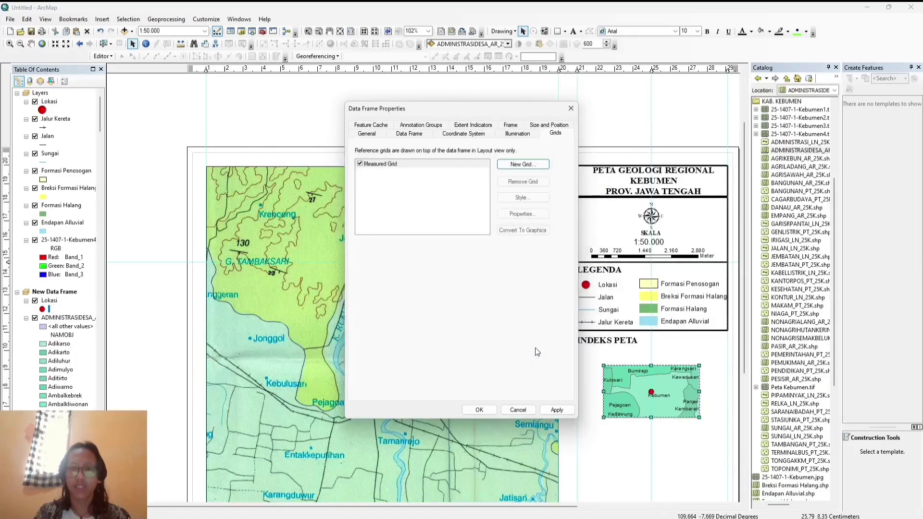
click(551, 413)
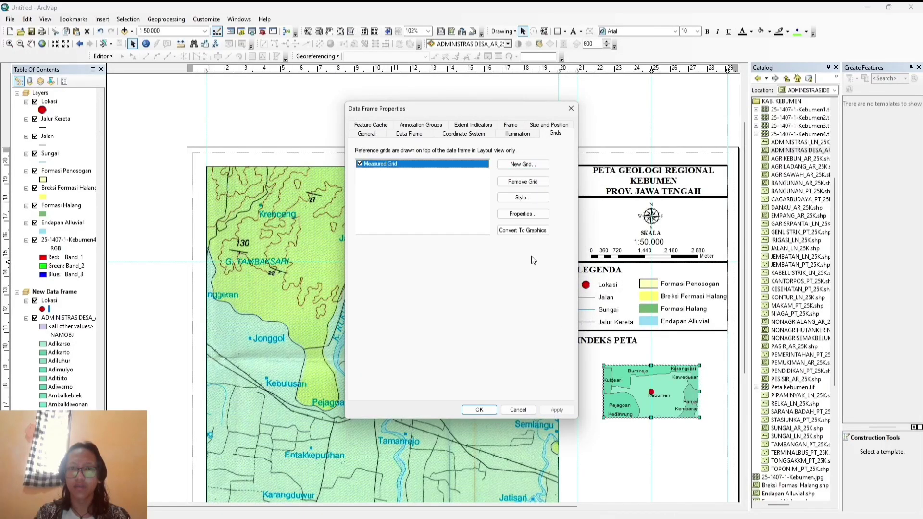
click(479, 409)
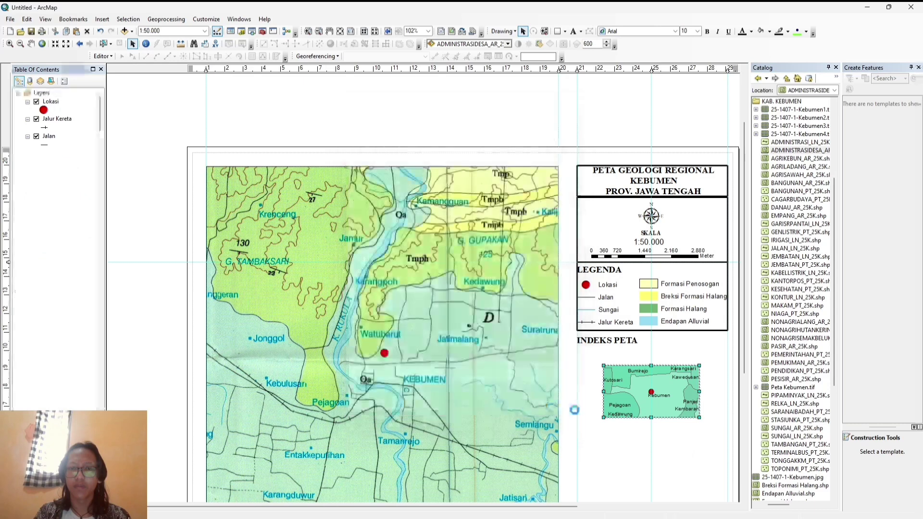
Replace the inset data frame's measured grid with a new default grid-and-labels one, and nudge the inset map up towards the INDEKS PETA heading.
right_click(627, 394)
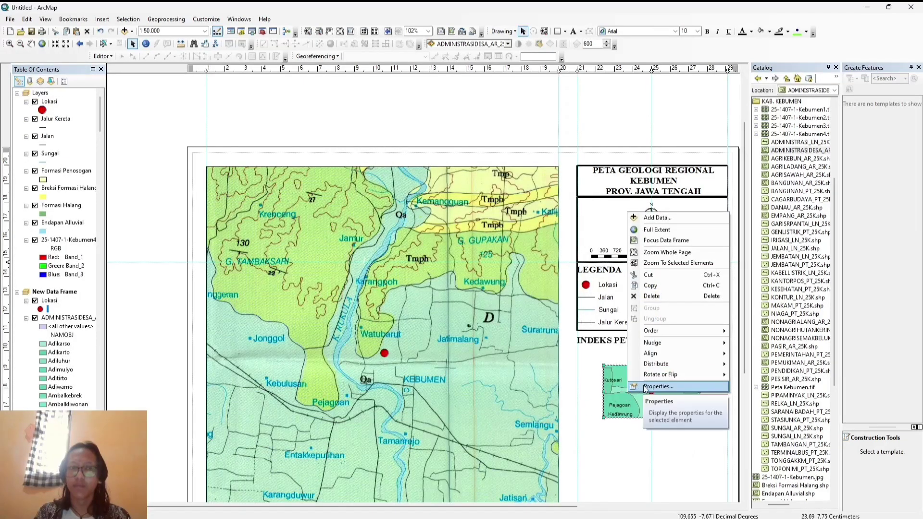
click(642, 385)
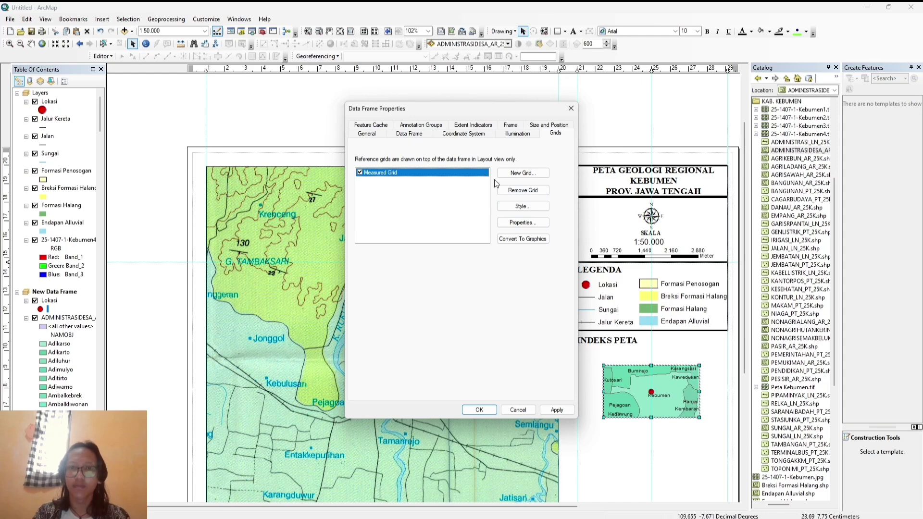
click(513, 193)
click(519, 174)
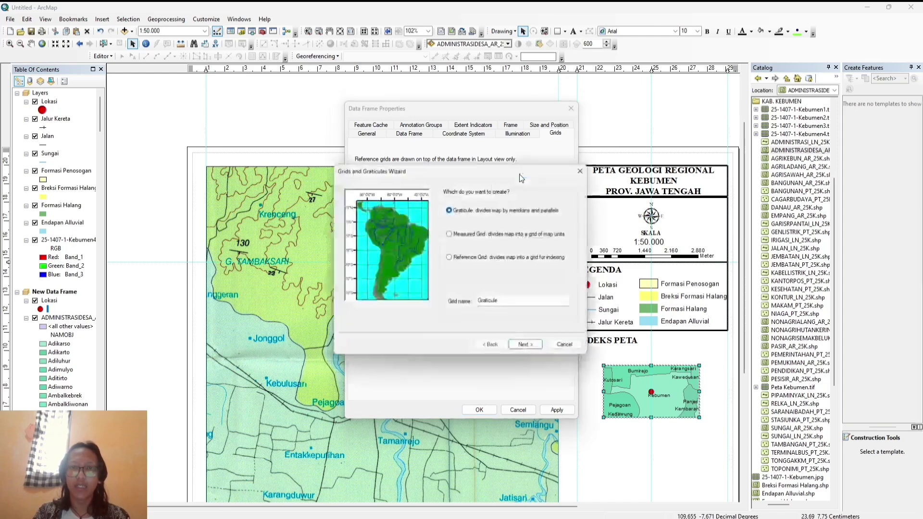
click(451, 234)
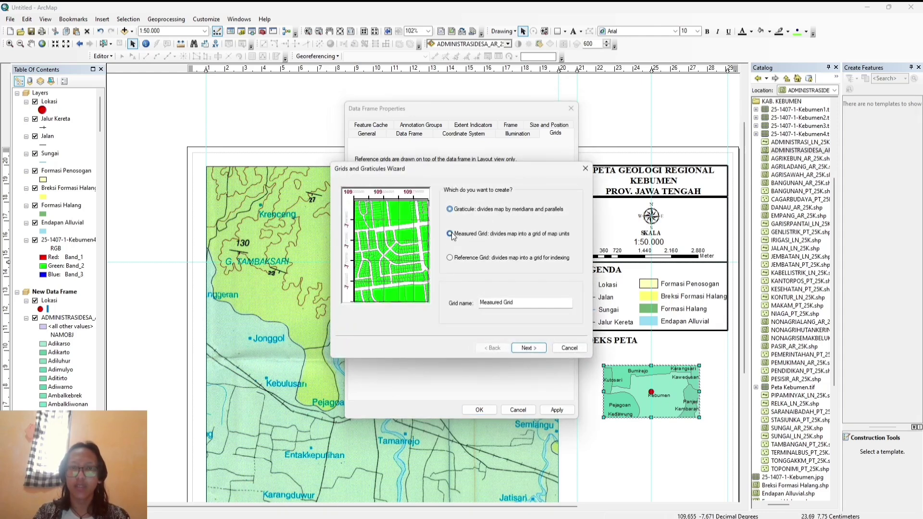
click(528, 348)
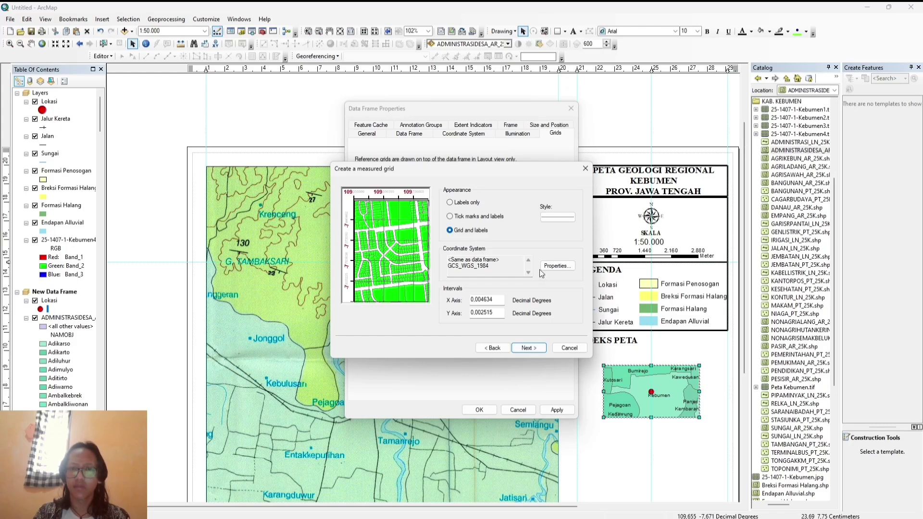
click(528, 348)
click(528, 348)
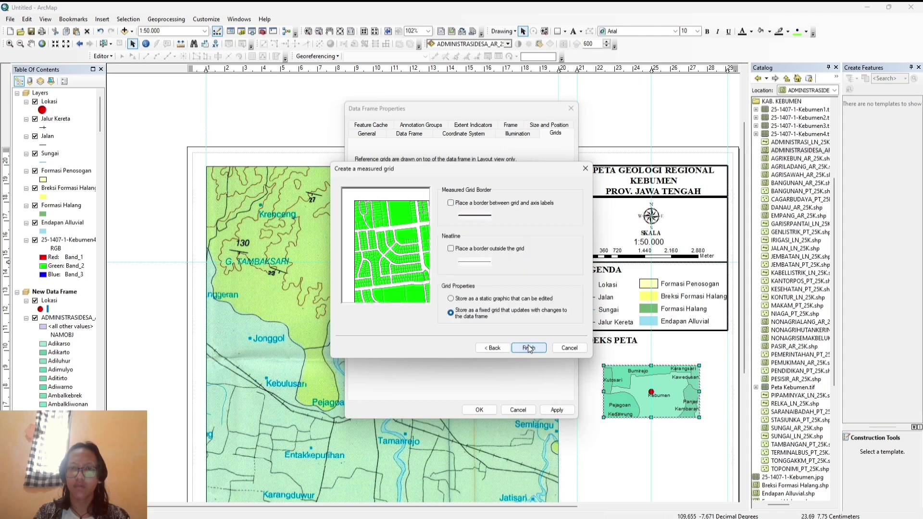
click(528, 348)
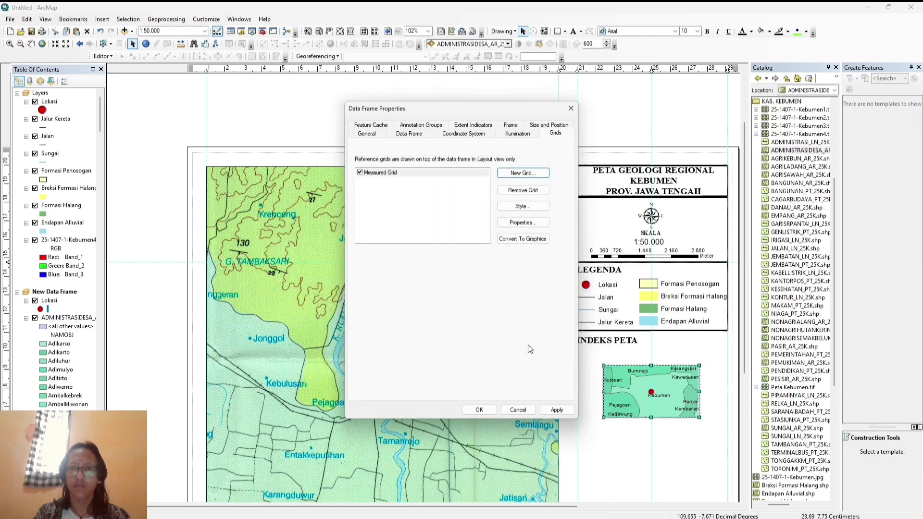
click(488, 408)
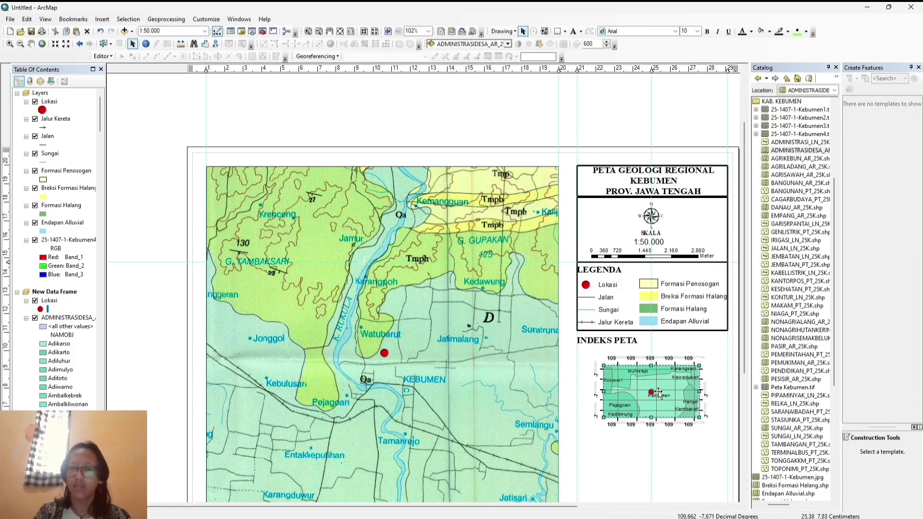
drag(658, 391, 658, 385)
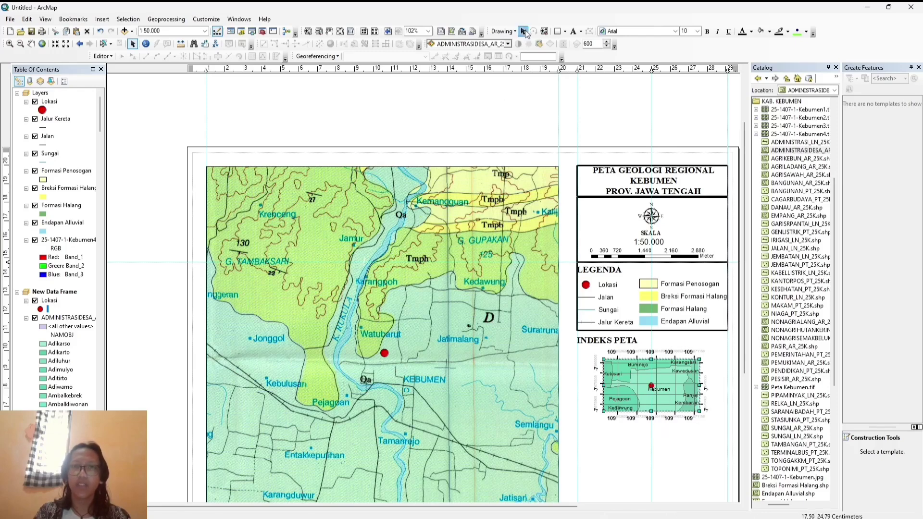
Add a callout to the inset map that points at the red location marker, with its text box just below the map.
click(580, 31)
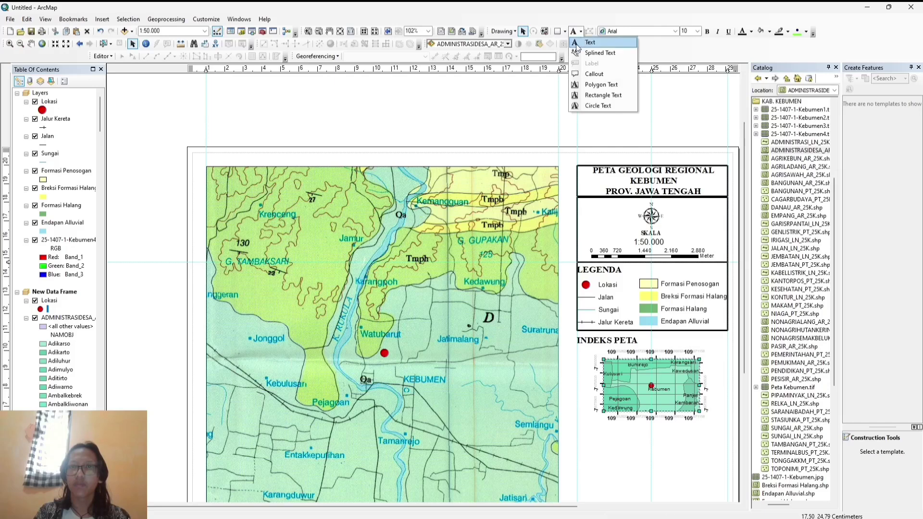
click(585, 75)
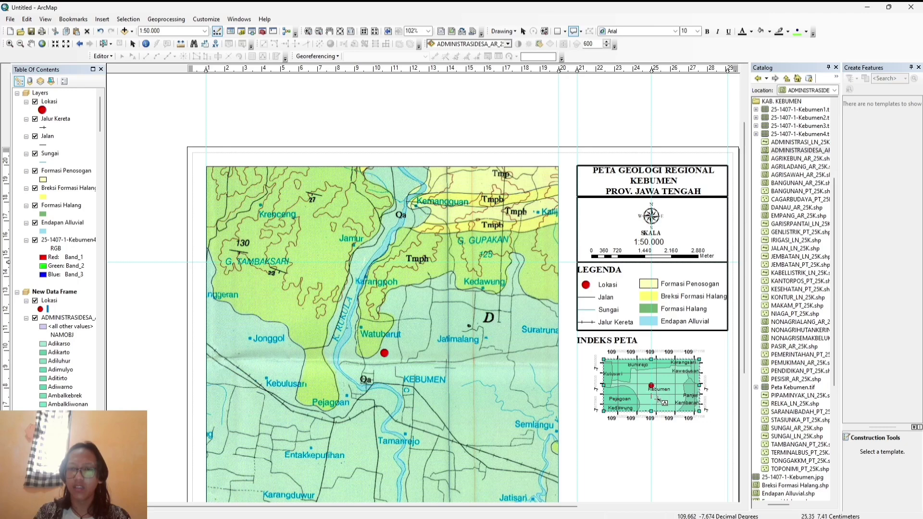
drag(653, 389, 675, 432)
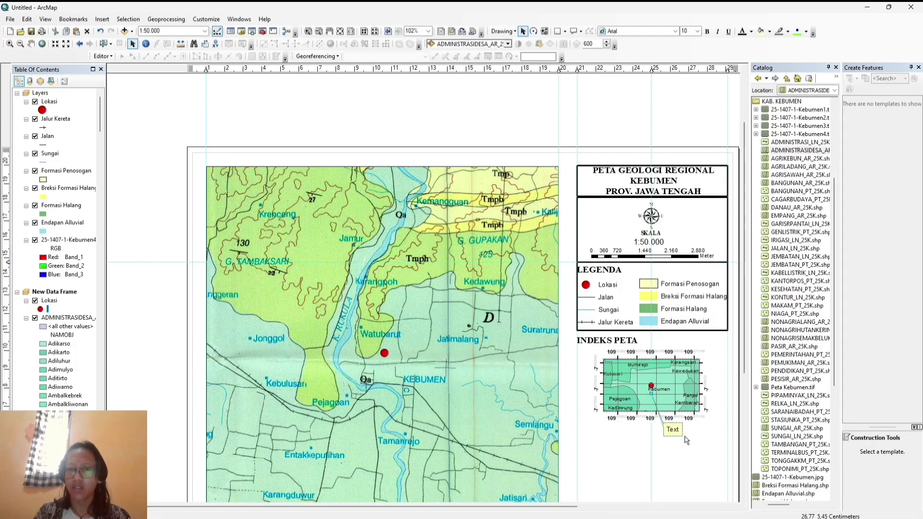
click(688, 439)
Change the callout's text to "Lokasi yang Dipetakan".
click(679, 431)
right_click(679, 433)
click(695, 418)
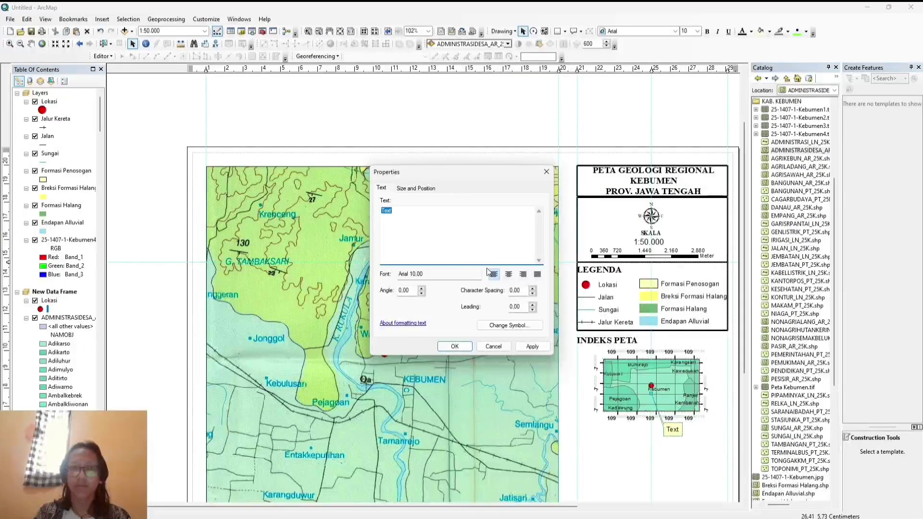
click(472, 215)
key(BackSpace)
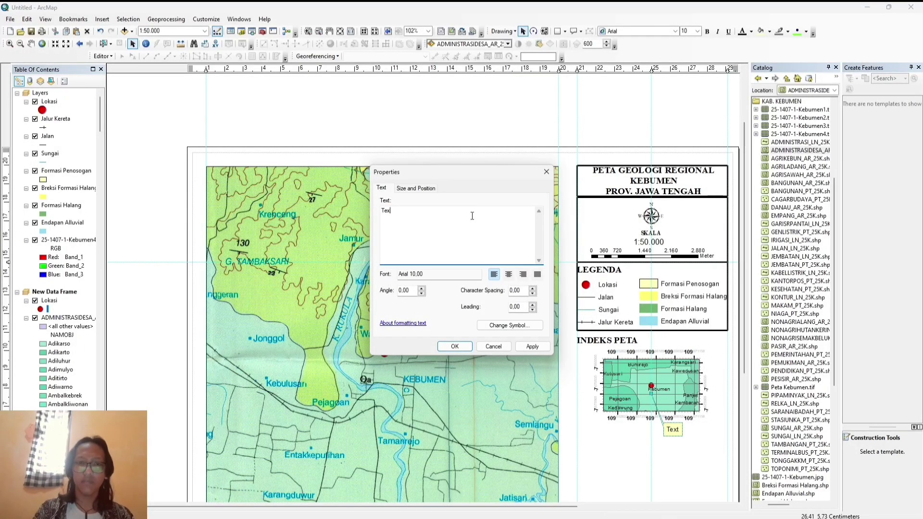
key(BackSpace)
key(BackSpace)
key(BackSpace)
text(Lokasi )
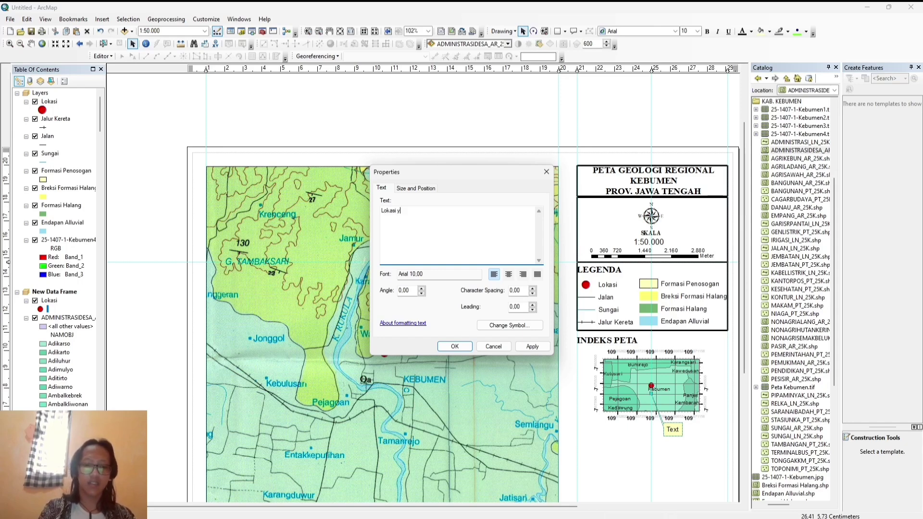
text(yang Di)
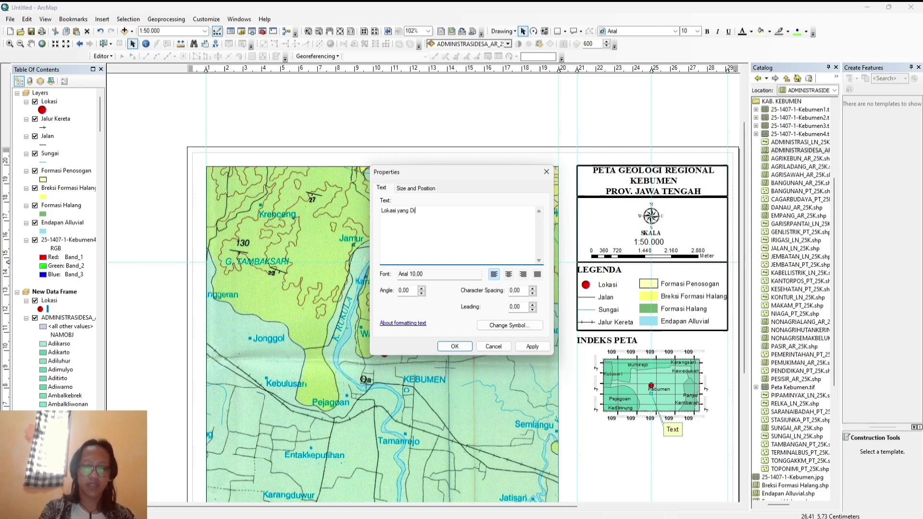
text(petakan)
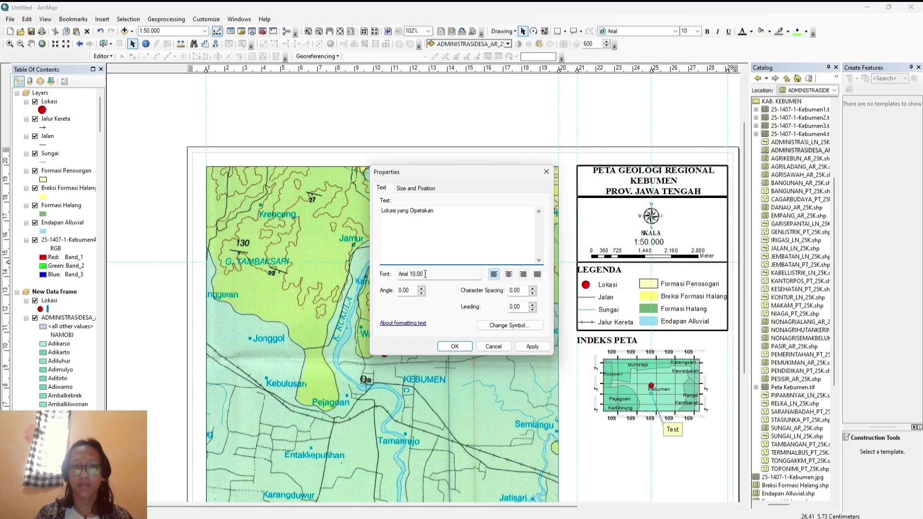
click(454, 346)
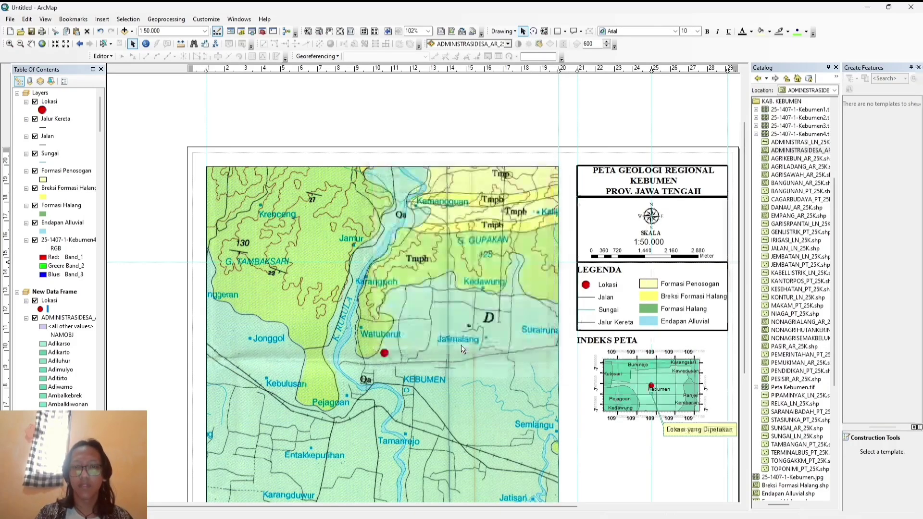
Reposition the callout's text box just below the lower-right corner of the inset map's grid.
drag(713, 440, 701, 439)
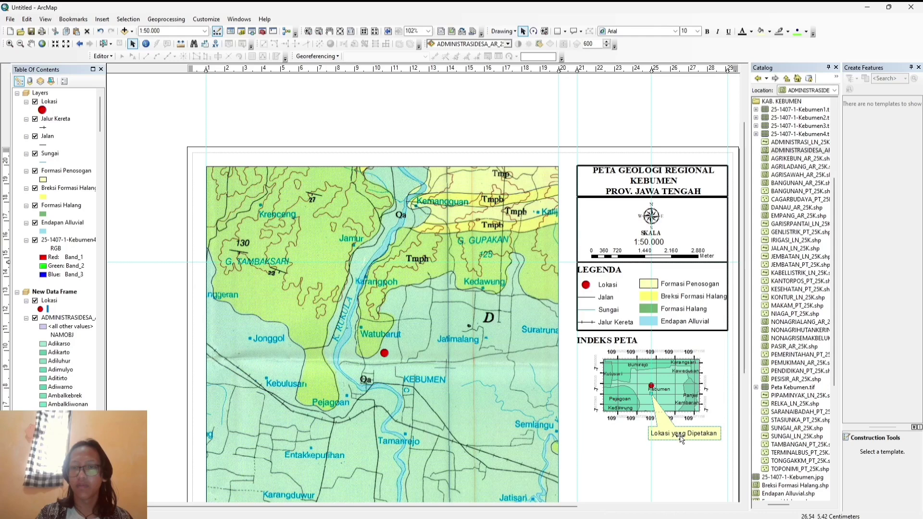
mouse_move(680, 435)
mouse_down()
mouse_move(685, 466)
mouse_move(683, 443)
mouse_move(698, 425)
mouse_move(699, 437)
mouse_move(679, 433)
mouse_move(692, 435)
mouse_up()
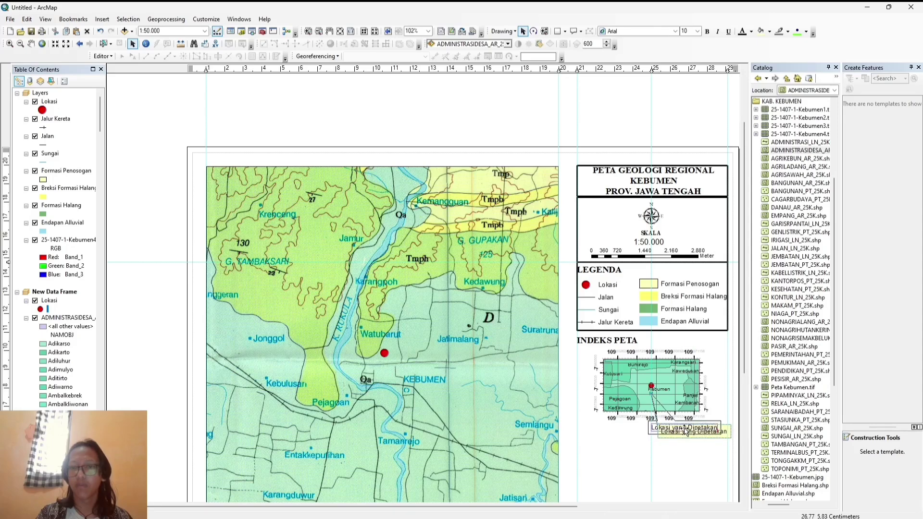
drag(692, 435, 731, 437)
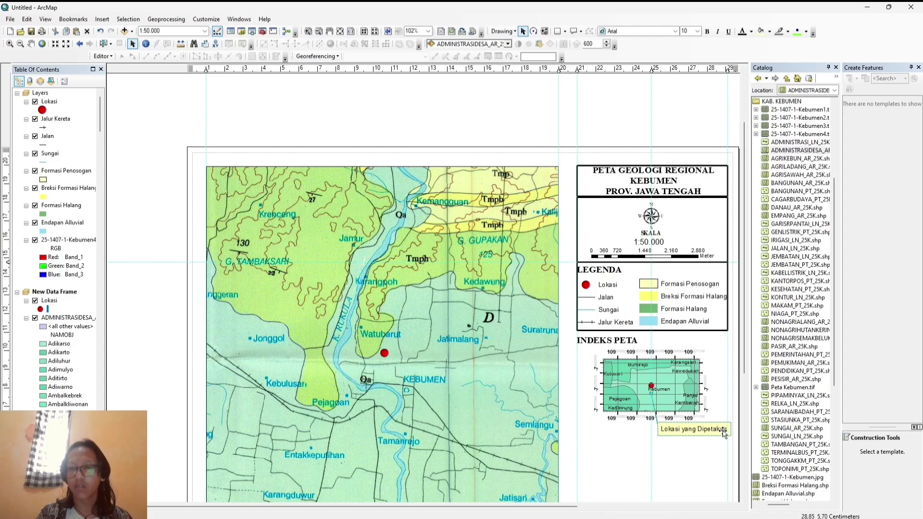
Set the callout text's font size to 7 and nudge the callout into place below the inset map.
right_click(725, 433)
click(743, 425)
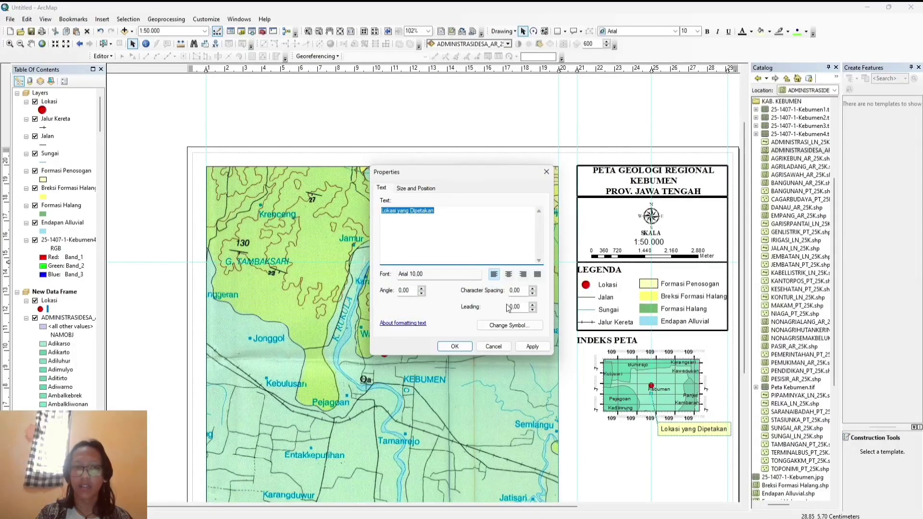
click(530, 323)
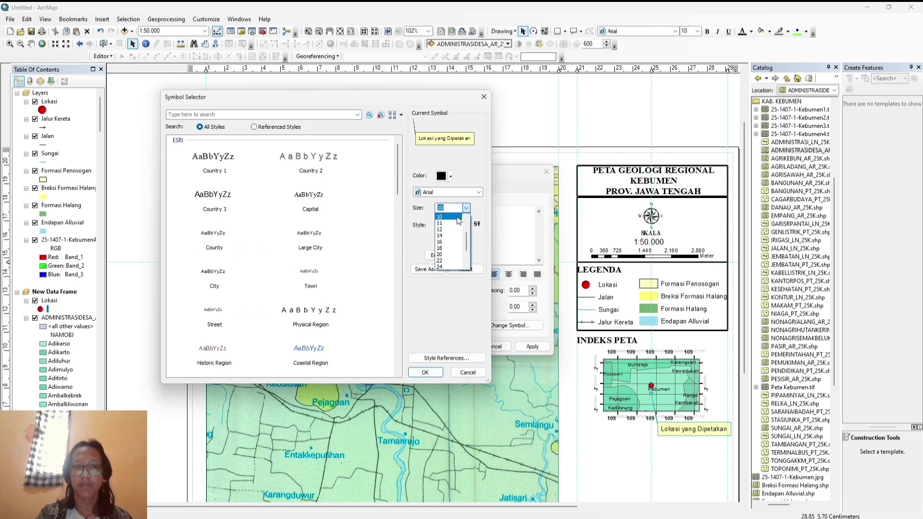
scroll(451, 227, up, 2)
click(448, 228)
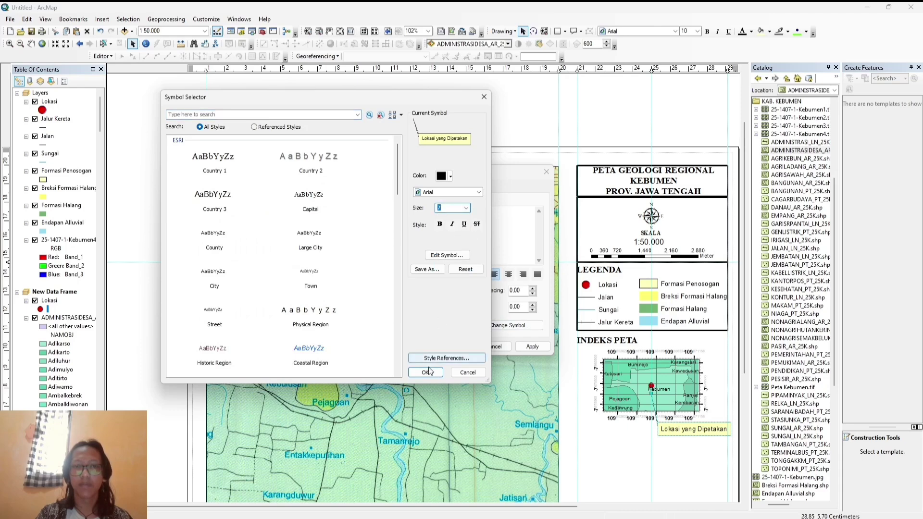
click(429, 374)
click(455, 346)
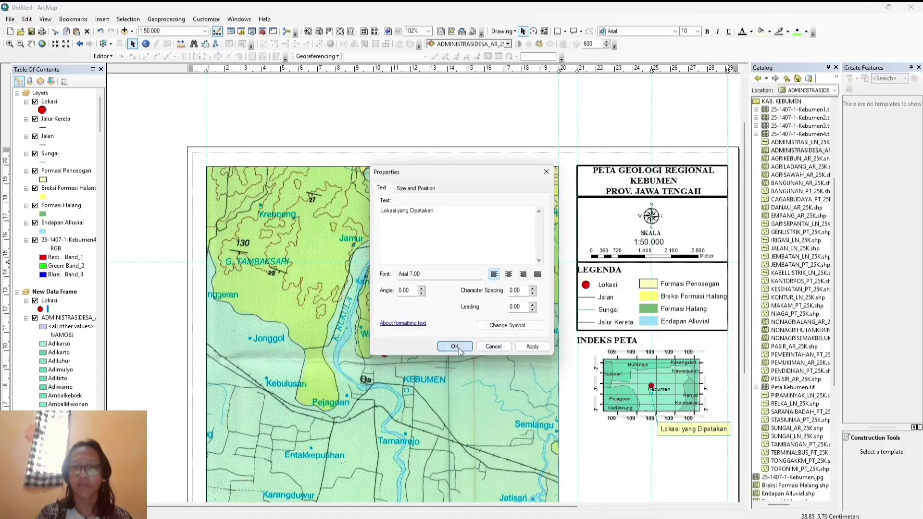
drag(677, 433, 685, 434)
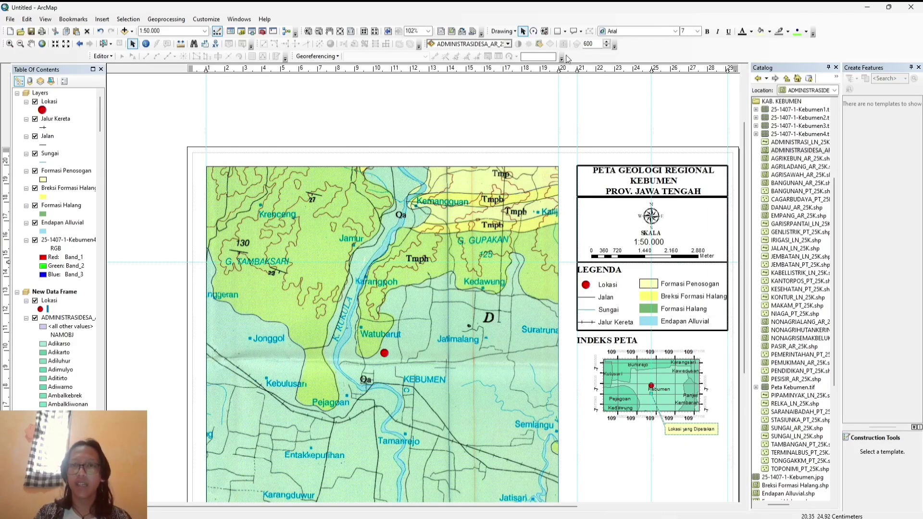
Place a horizontal guide at the legend box's lower edge and draw a rectangle from it over the INDEKS PETA heading, inset map and callout.
click(565, 32)
click(575, 43)
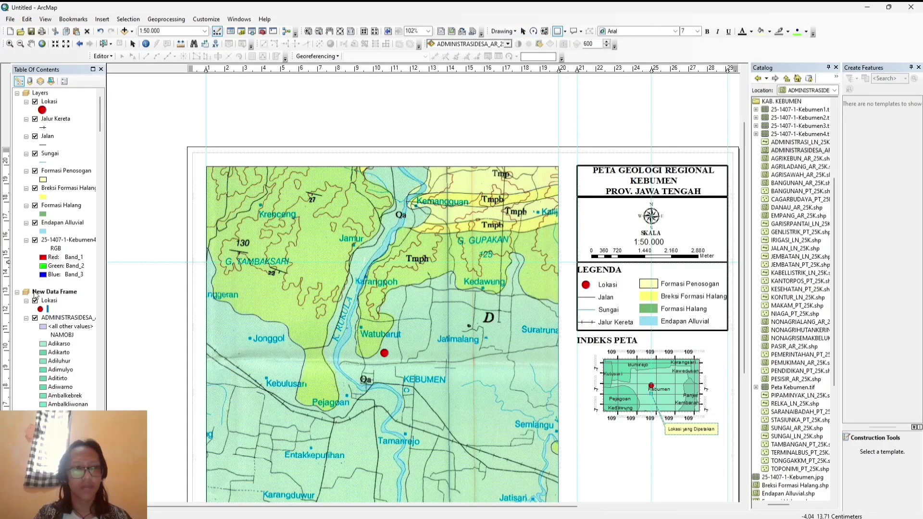
click(8, 296)
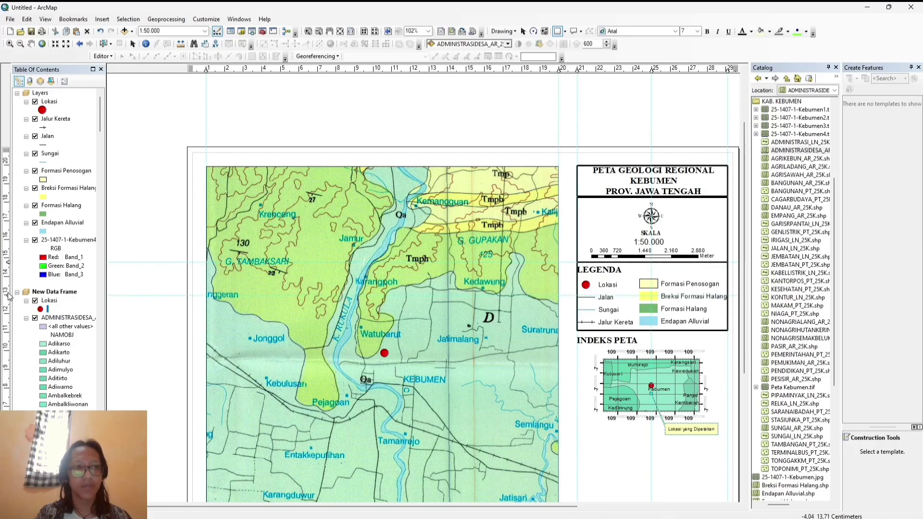
drag(7, 297, 5, 331)
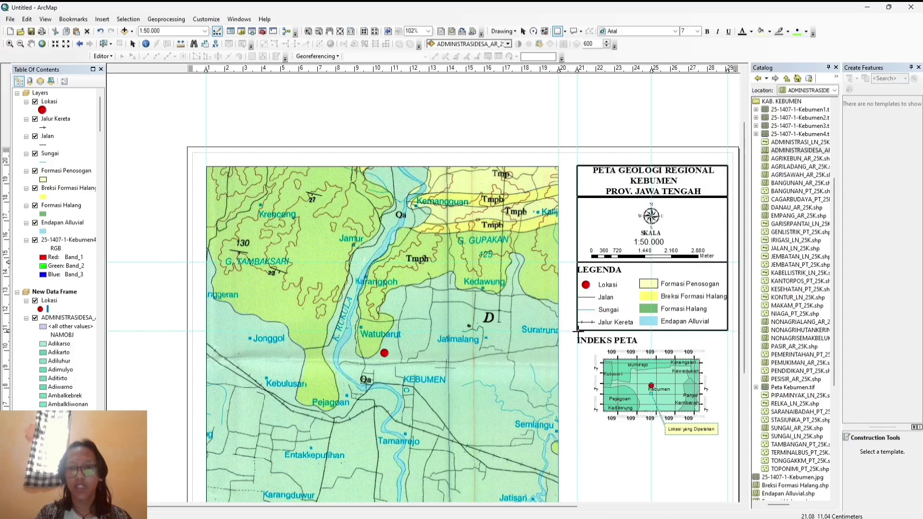
drag(577, 331, 727, 439)
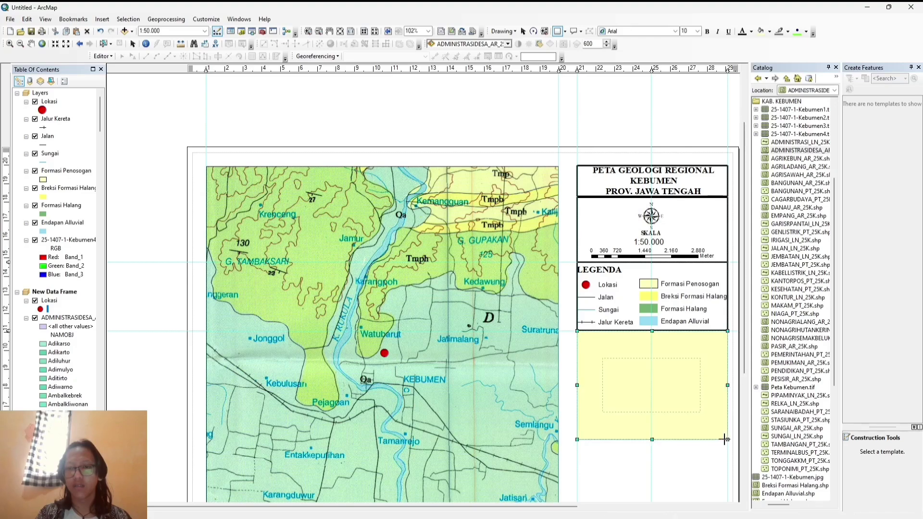
Give the new rectangle no fill colour and a black outline with a width of 2.00.
right_click(713, 390)
click(730, 384)
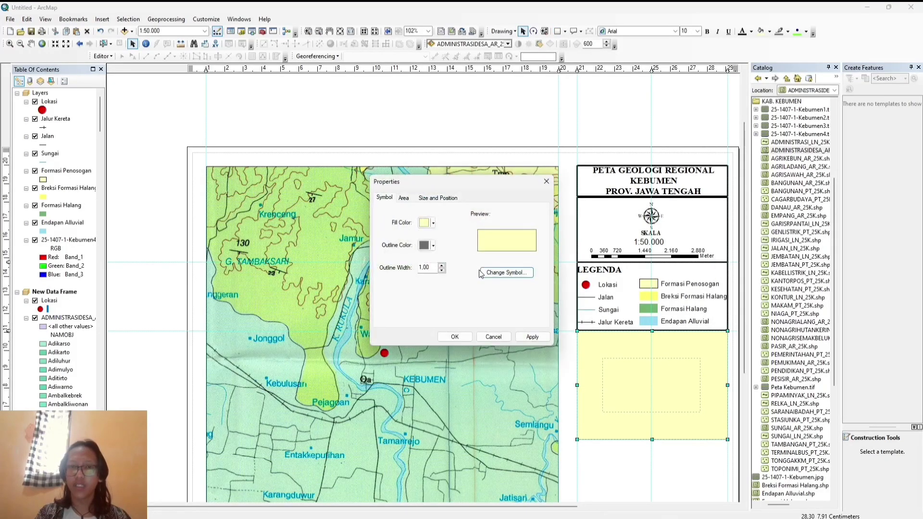
click(432, 224)
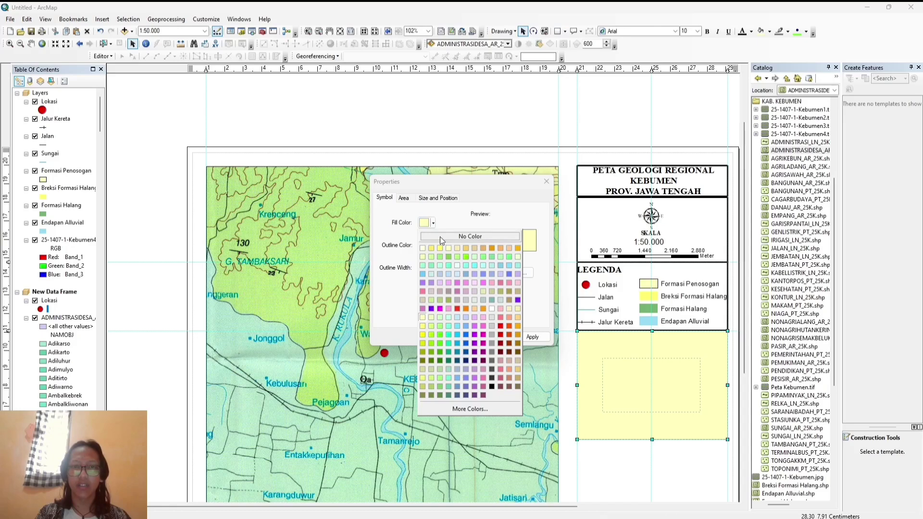
click(440, 236)
click(433, 246)
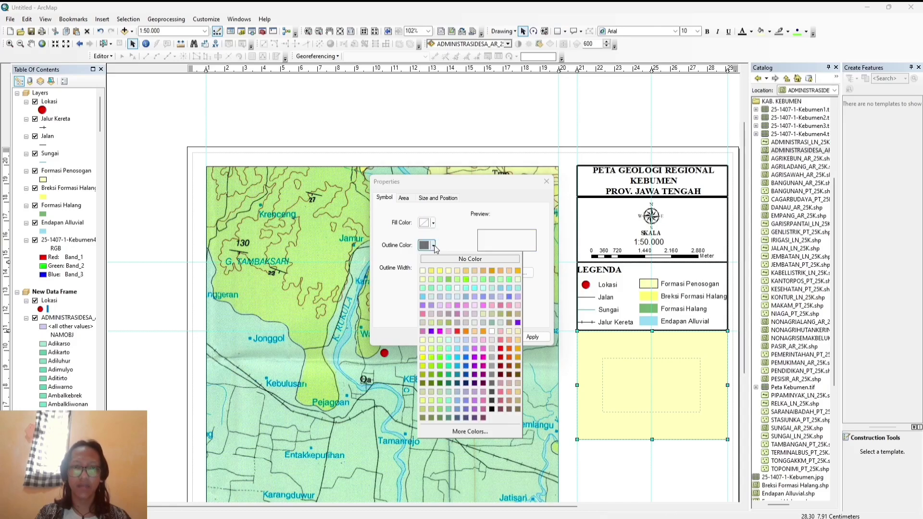
click(491, 409)
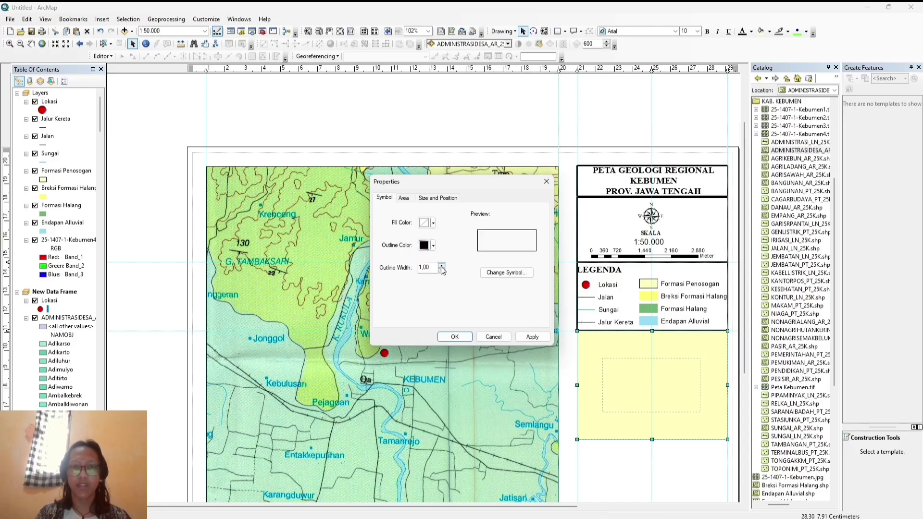
click(440, 265)
click(455, 338)
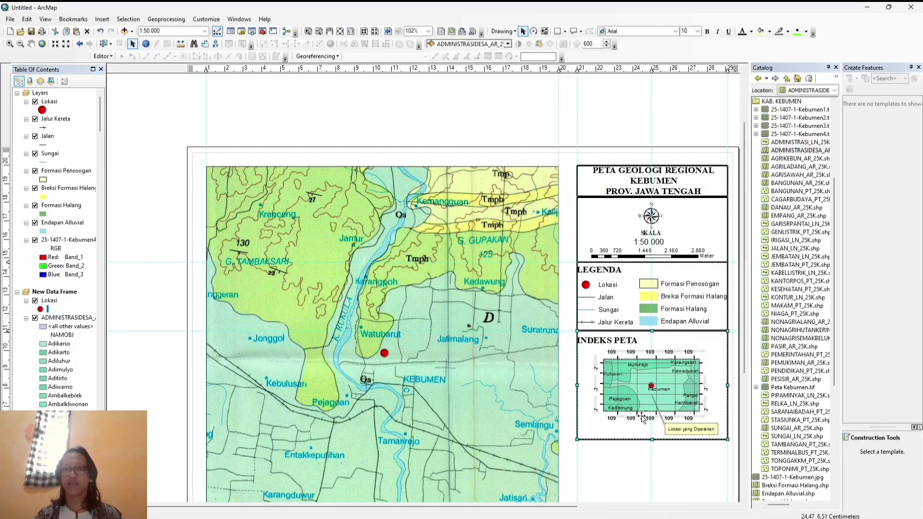
Duplicate the INDEKS PETA frame, place the copy directly beneath it and shorten it to end at the main map's lower edge.
scroll(644, 414, up, 4)
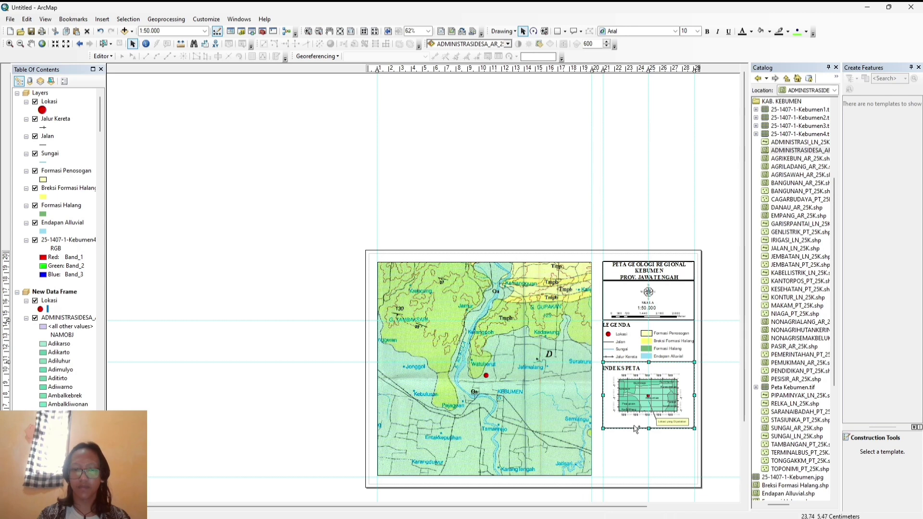
key(ctrl+c)
key(ctrl+v)
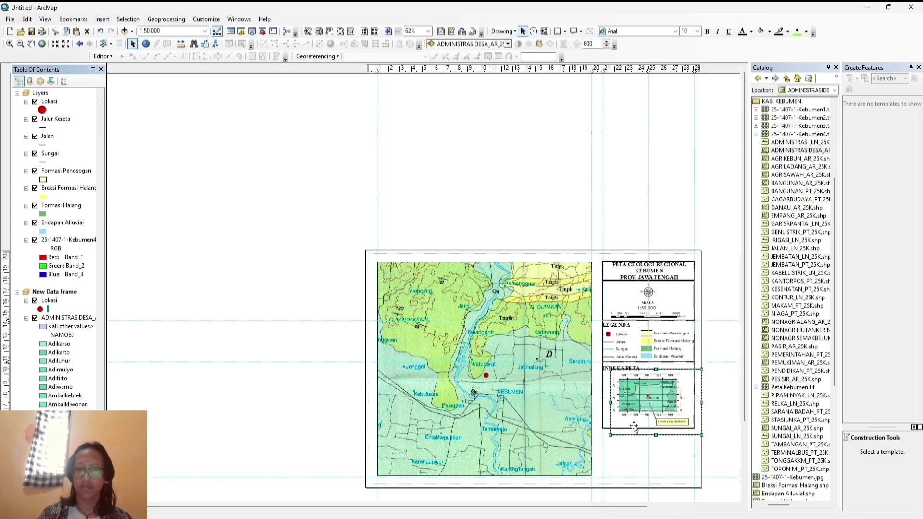
drag(658, 399, 655, 457)
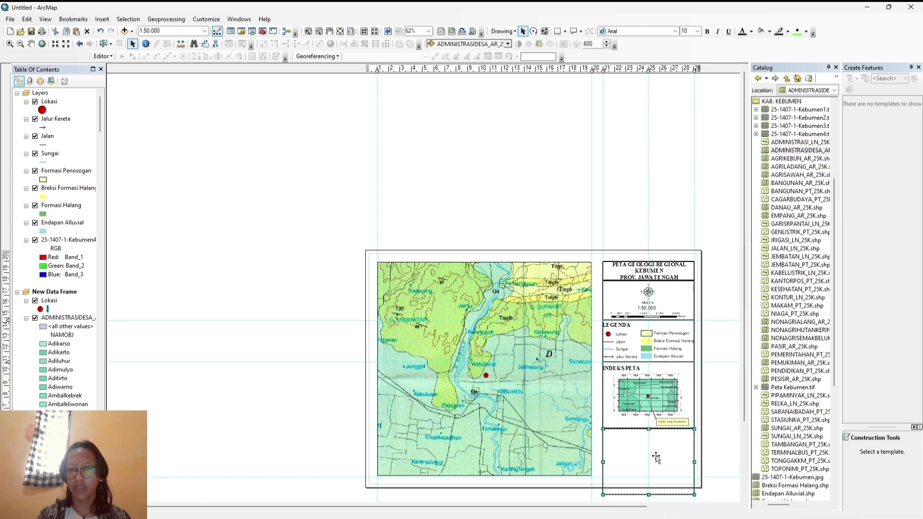
drag(649, 495, 648, 477)
Add a horizontal guide along the shared edge of the INDEKS PETA frame and the empty frame, and check the empty frame's outline properties.
scroll(582, 445, down, 4)
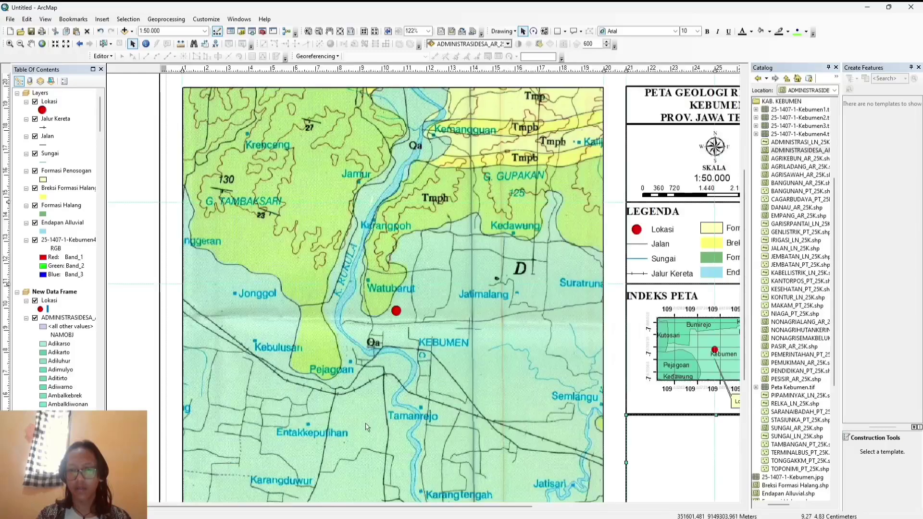
click(10, 394)
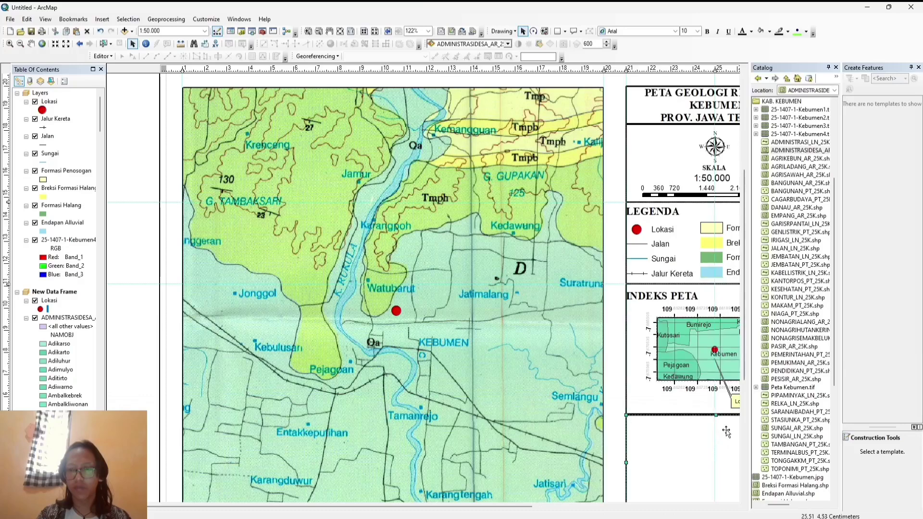
click(710, 406)
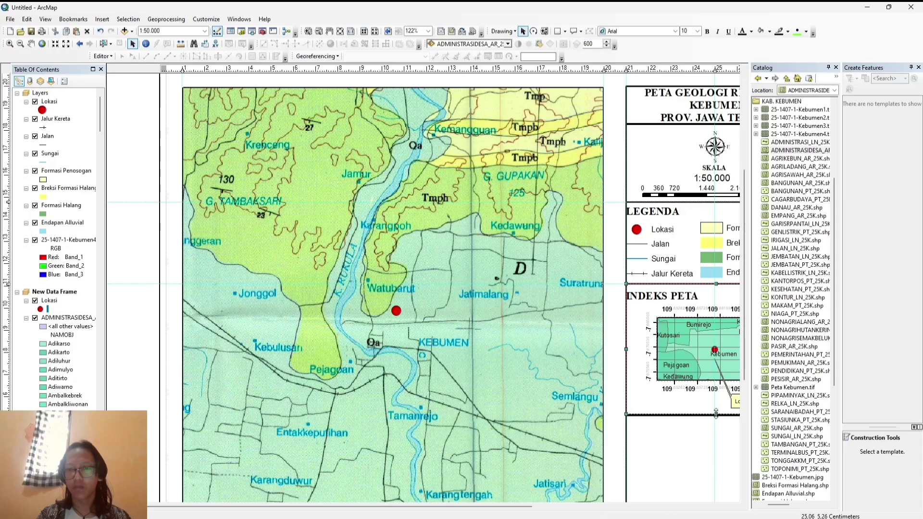
click(716, 433)
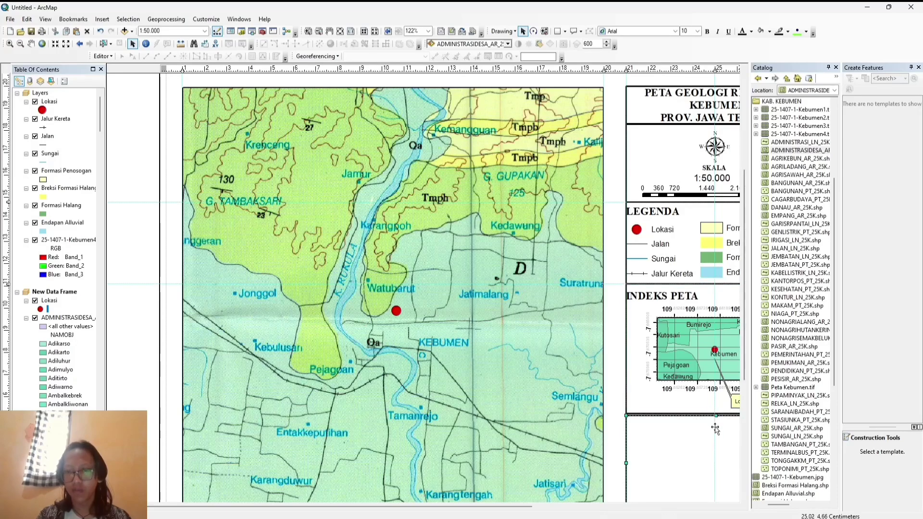
click(7, 398)
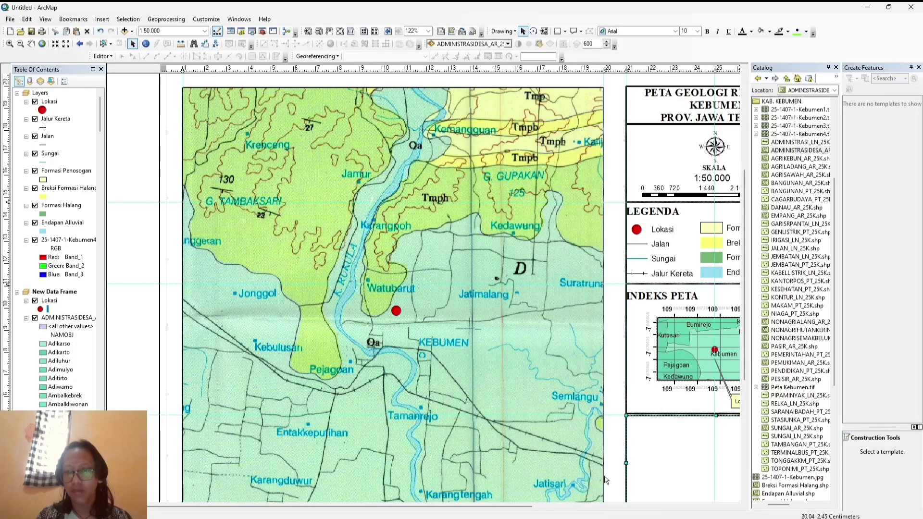
double_click(715, 415)
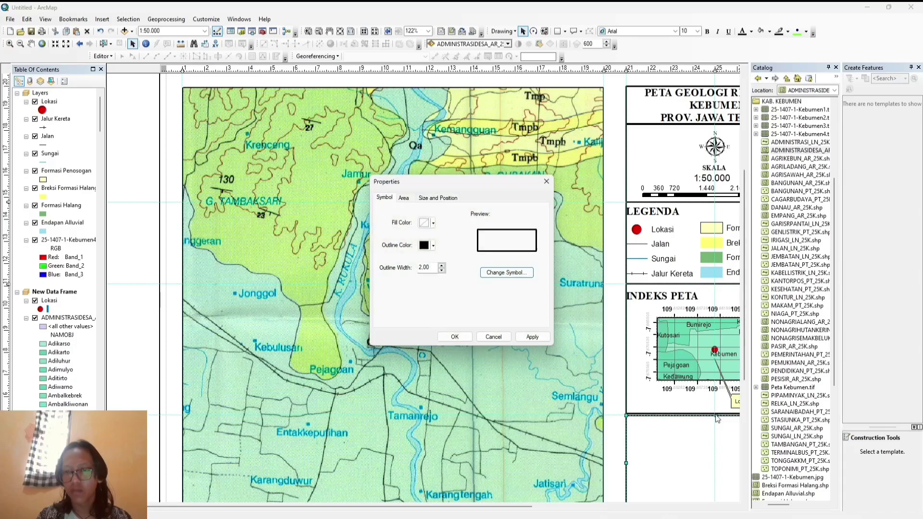
click(546, 181)
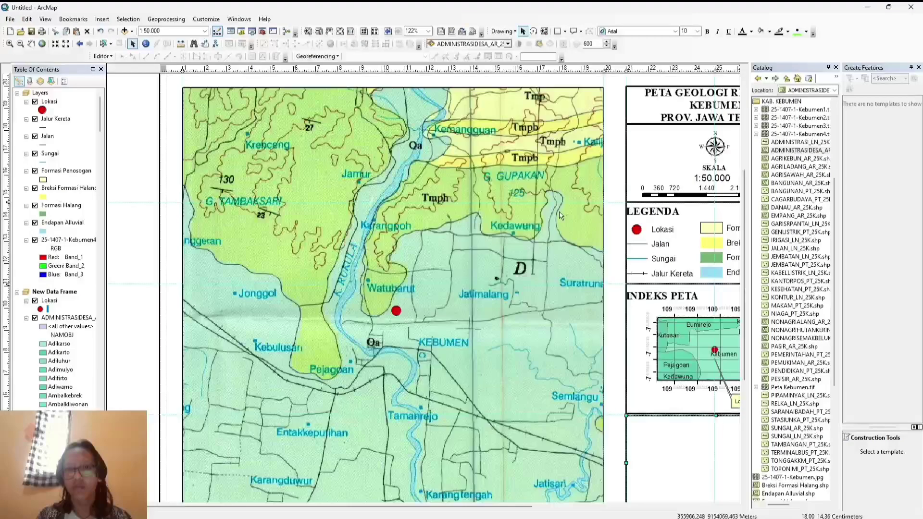
click(710, 405)
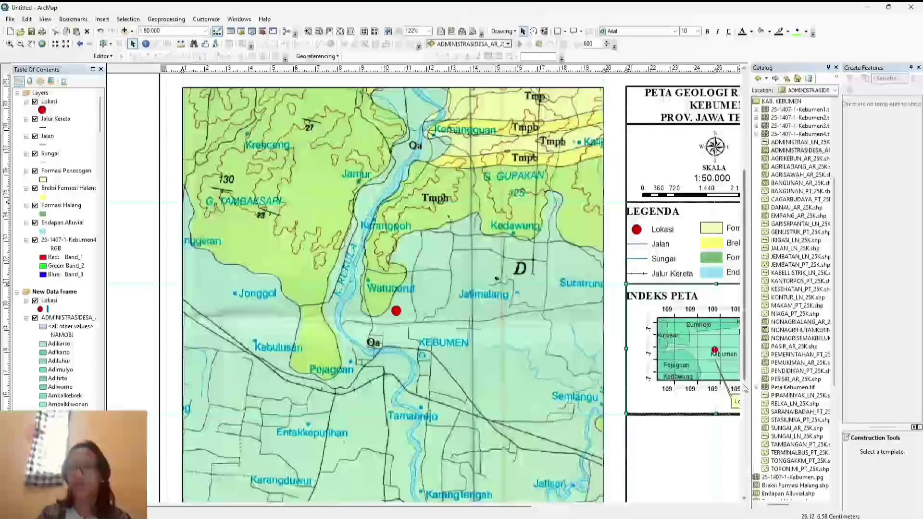
Narrow the Catalog window to give the layout view more width.
drag(752, 383, 816, 384)
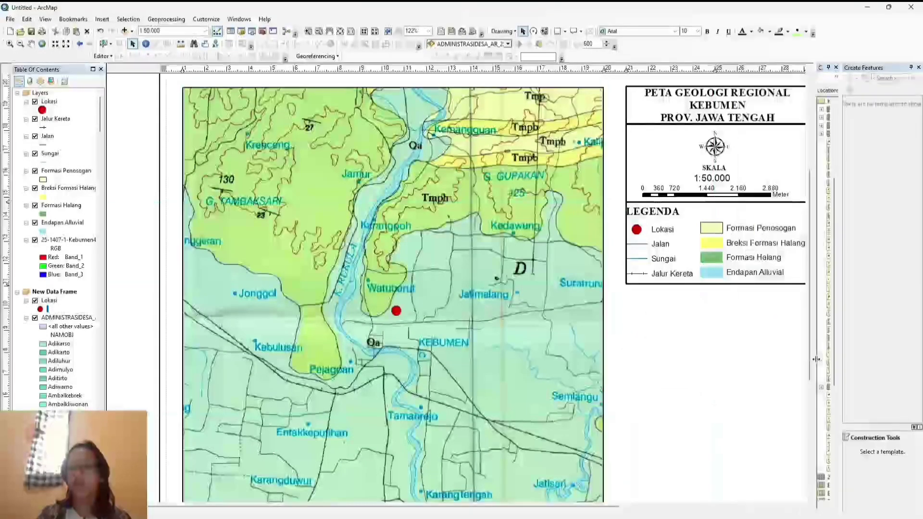
scroll(733, 457, down, 5)
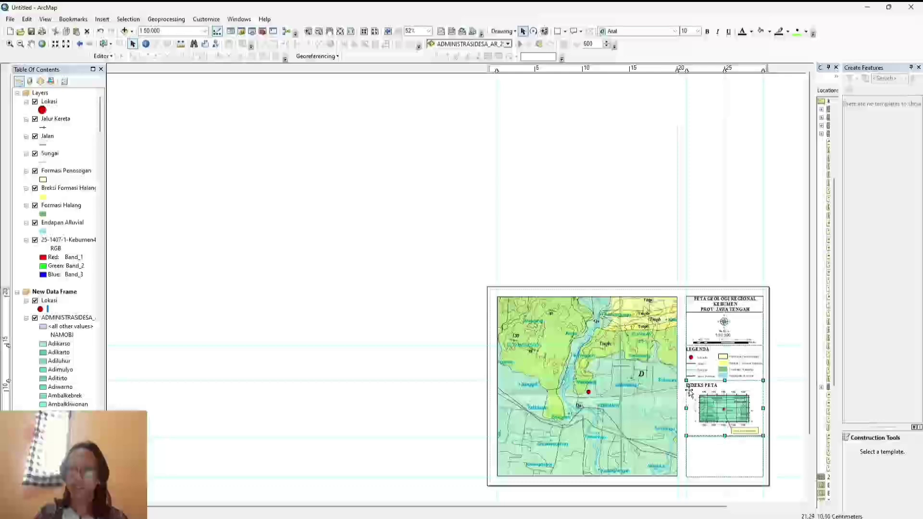
scroll(688, 396, up, 1)
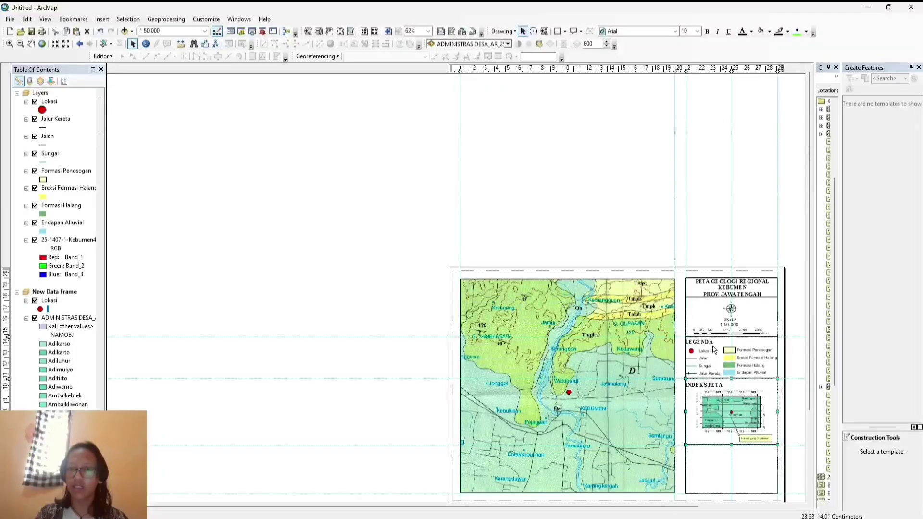
Duplicate the INDEKS PETA heading and place the copy near the upper edge of the empty frame beneath the inset.
click(719, 389)
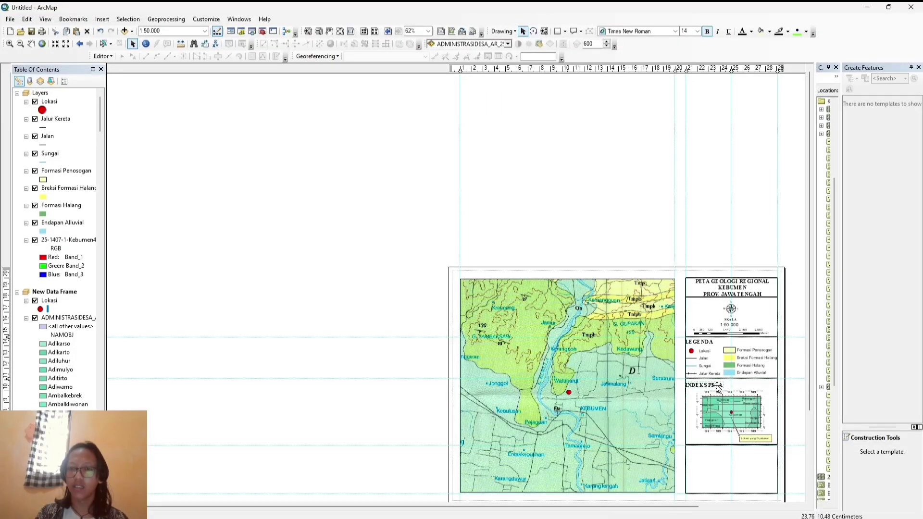
key(ctrl+c)
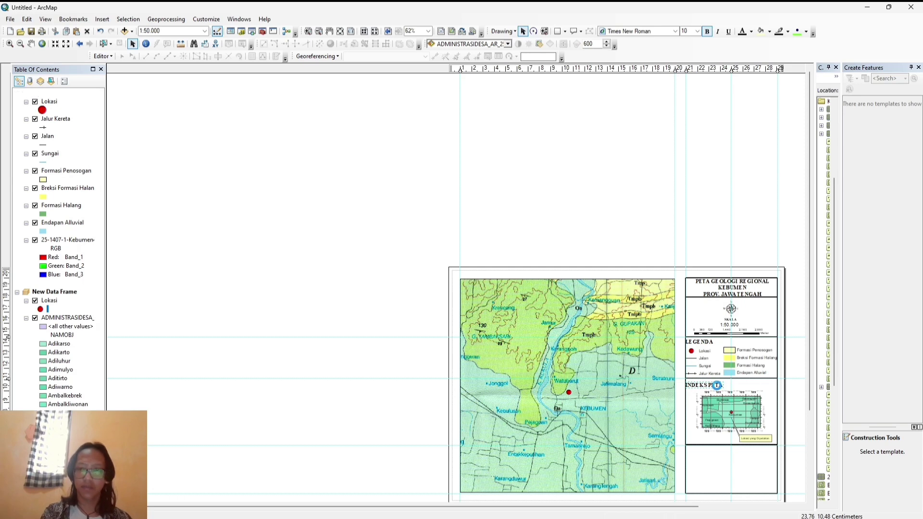
key(ctrl+v)
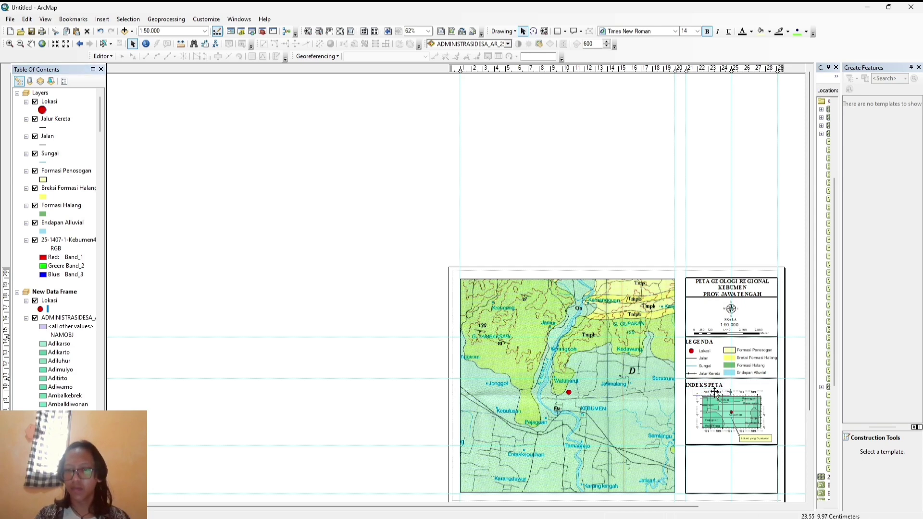
drag(715, 395, 736, 459)
Replace the copied heading's text with "DISUSUN OLEH :" and enter the author's full name on a second line.
right_click(736, 459)
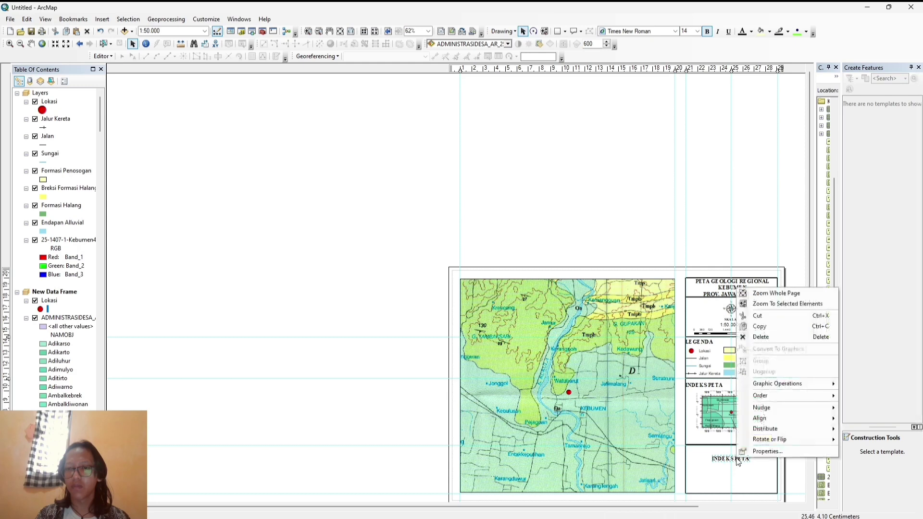
click(752, 449)
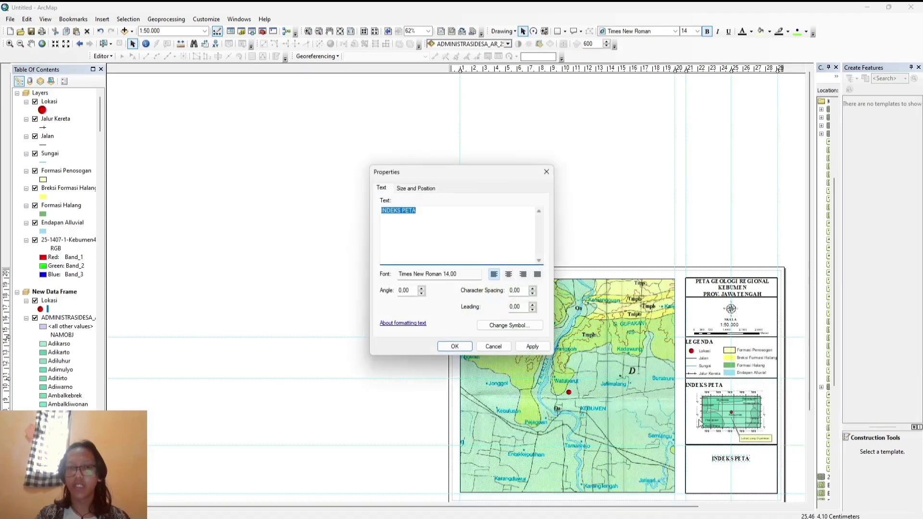
click(482, 213)
key(BackSpace)
key(BackSpace)
key(BackSpace)
key(BackSpace)
key(BackSpace)
key(BackSpace)
key(BackSpace)
key(BackSpace)
key(BackSpace)
key(BackSpace)
key(BackSpace)
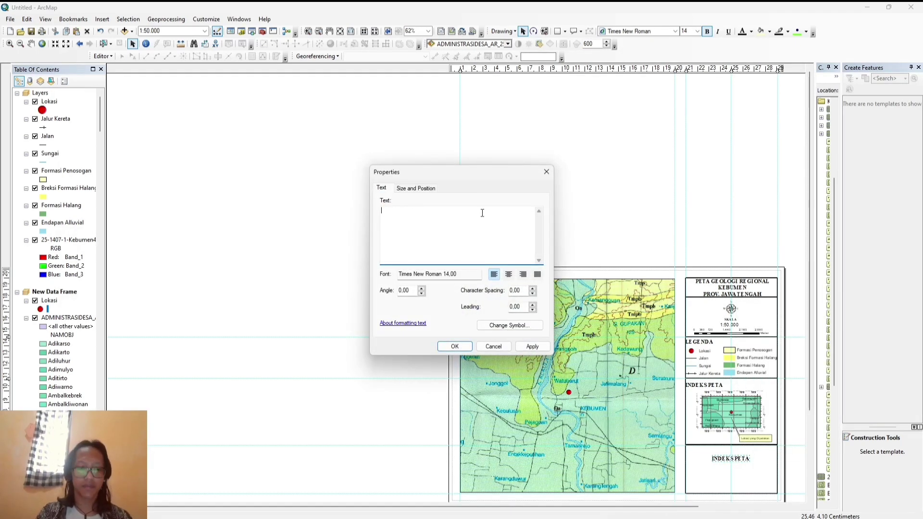
text(DIS)
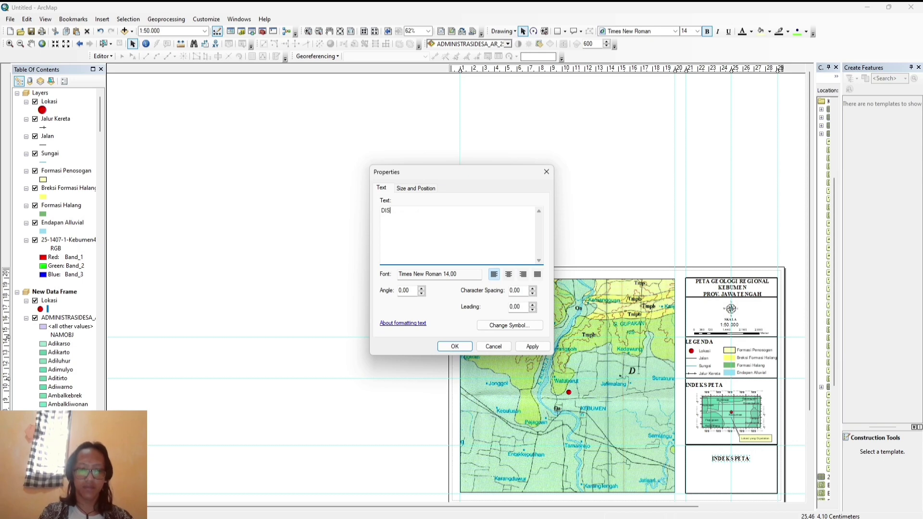
text(USUN OLEH :)
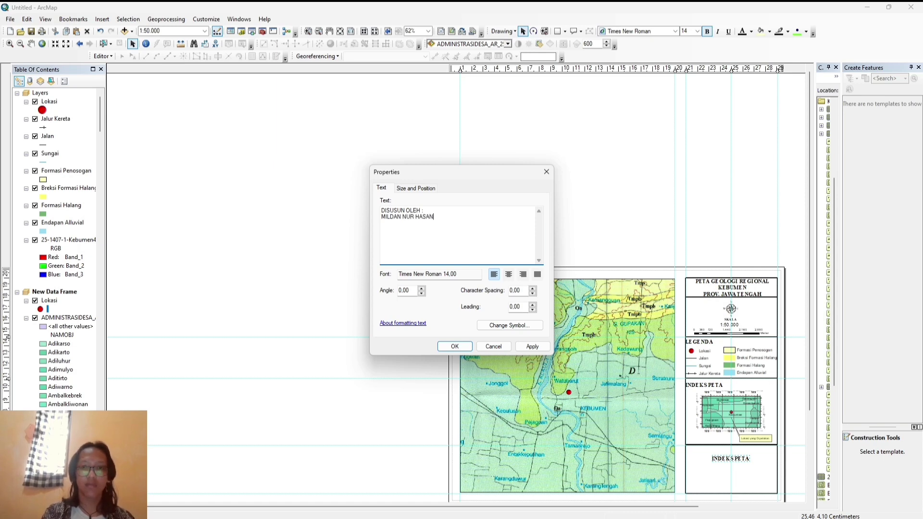
Set the author credit's font size to 7 and center-align its two lines.
click(508, 275)
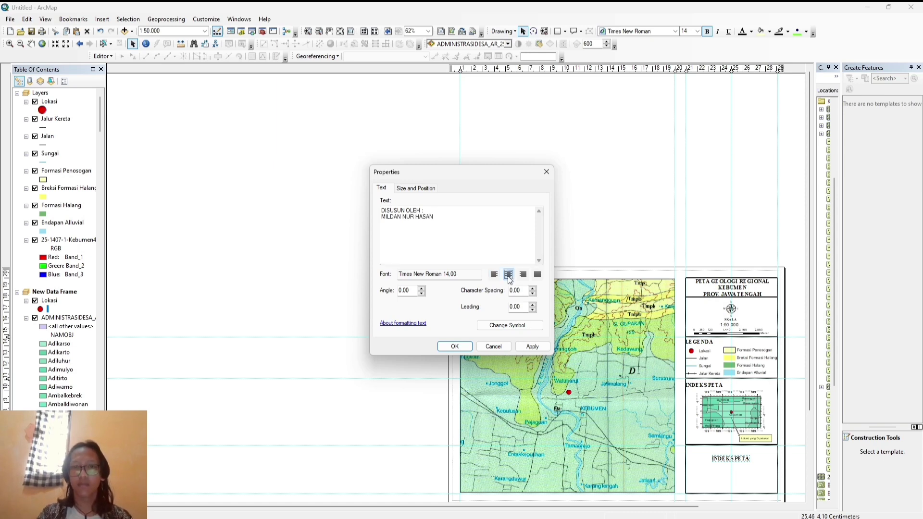
click(531, 324)
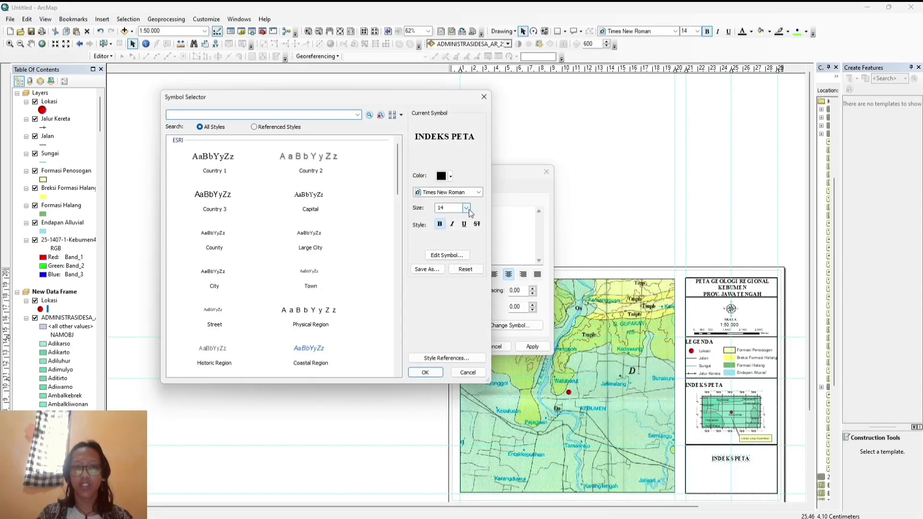
click(465, 208)
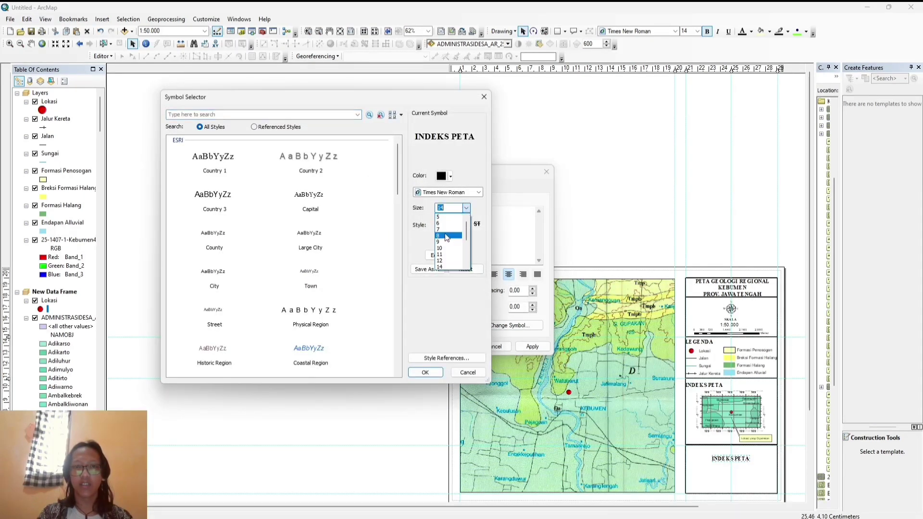
click(438, 217)
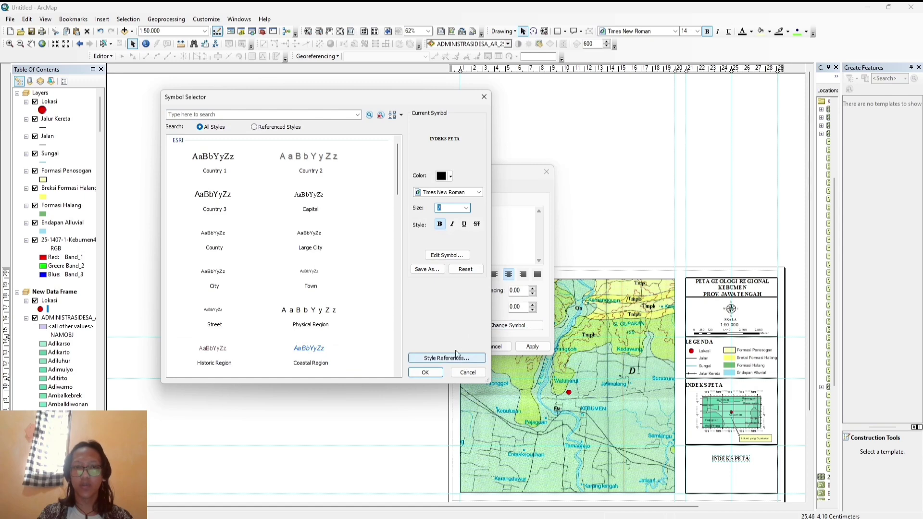
click(426, 373)
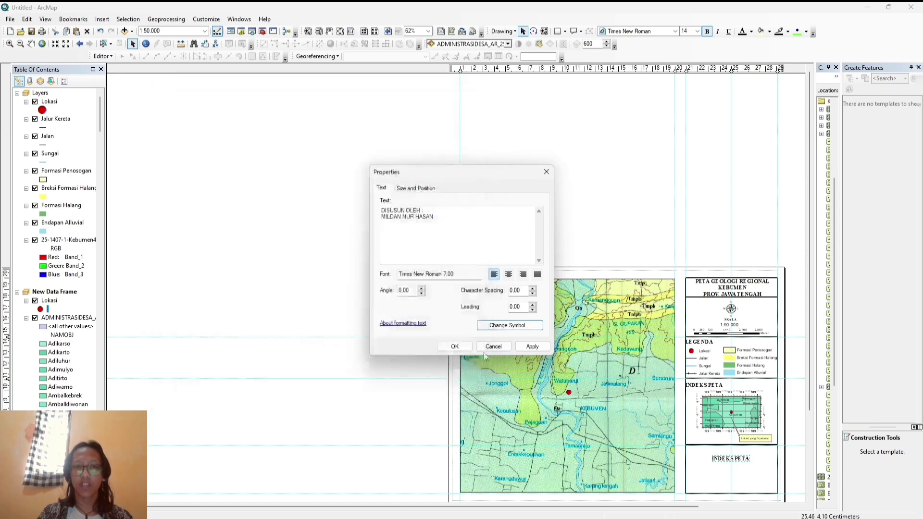
click(533, 347)
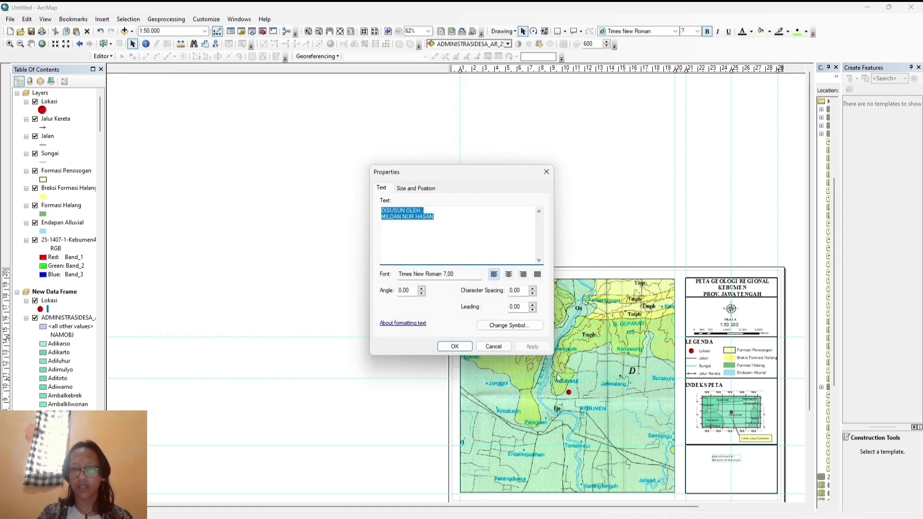
click(509, 276)
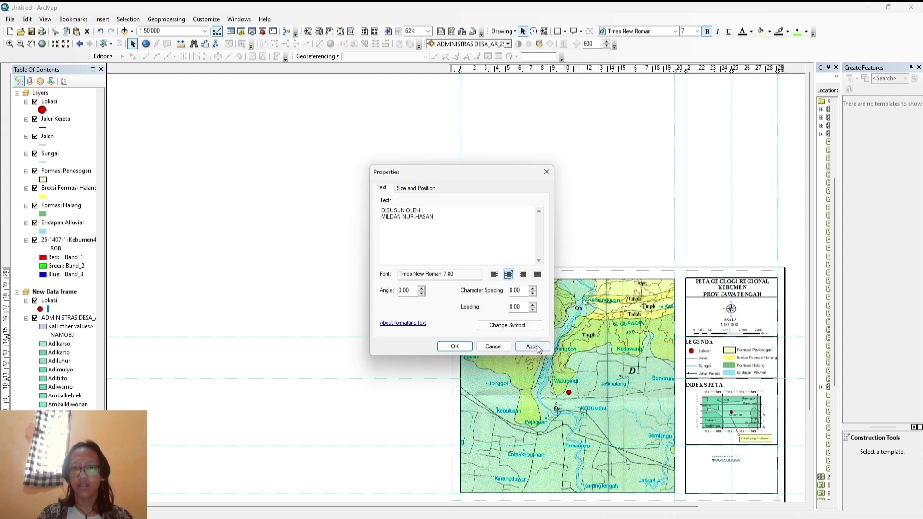
click(532, 347)
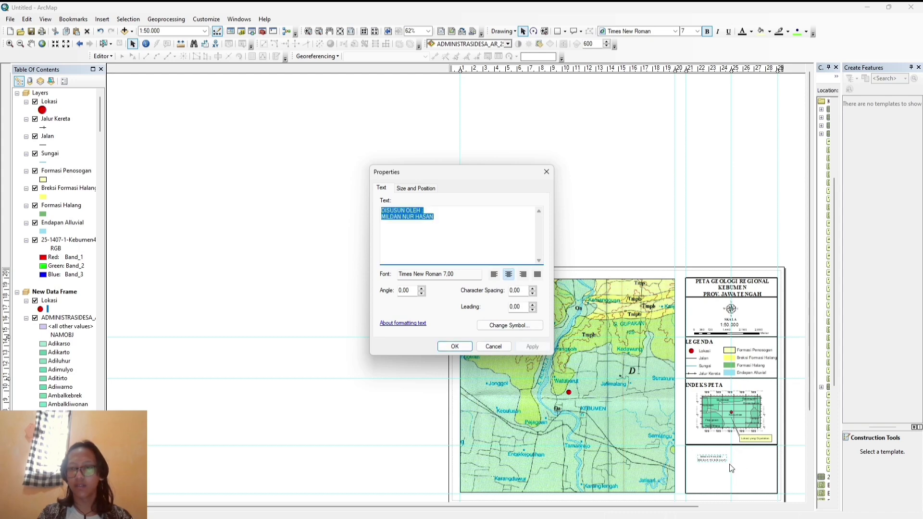
click(455, 347)
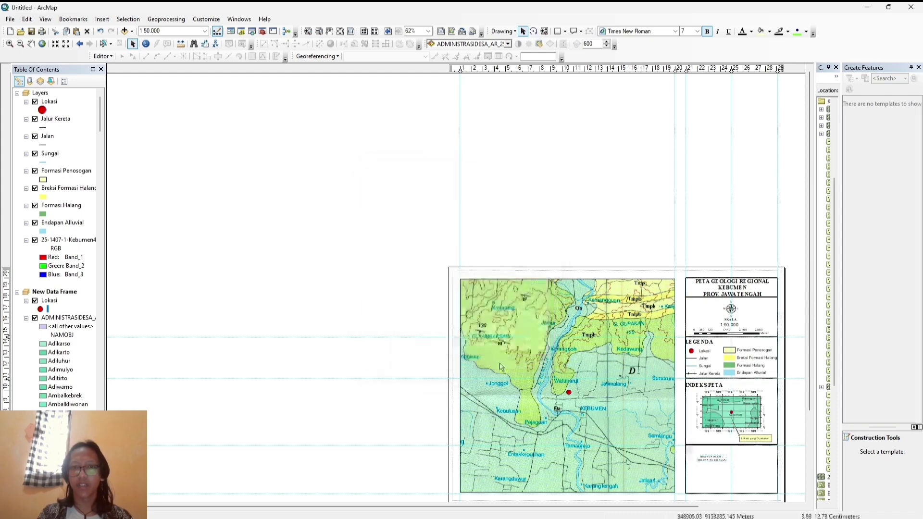
Move the author credit to the upper middle of its frame and place a copy of it near the frame's lower edge.
scroll(746, 473, up, 1)
scroll(747, 474, up, 3)
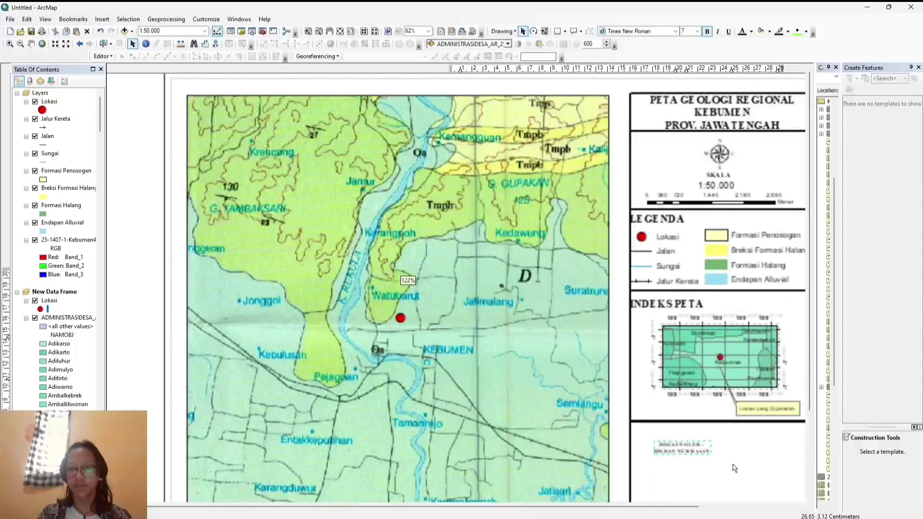
drag(701, 456, 750, 452)
scroll(750, 452, up, 4)
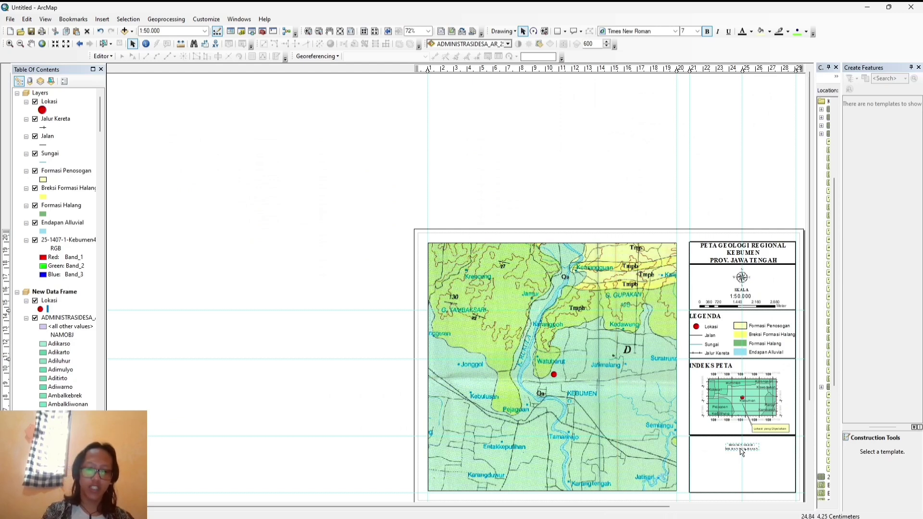
key(ctrl+v)
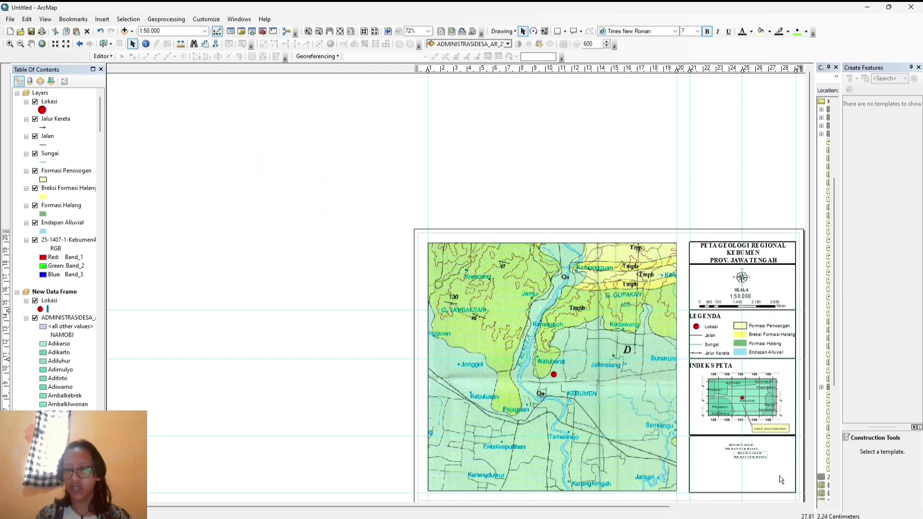
drag(756, 454, 749, 482)
Replace the lower copy's text with LABORATORIUM TEKNOLOGI MINERAL DAN BATUBARA, FAKULTAS TEKNIK, UNIVERSITAS MULAWARMAN, SAMARINDA and 2024 on separate lines, keeping its symbol.
right_click(748, 481)
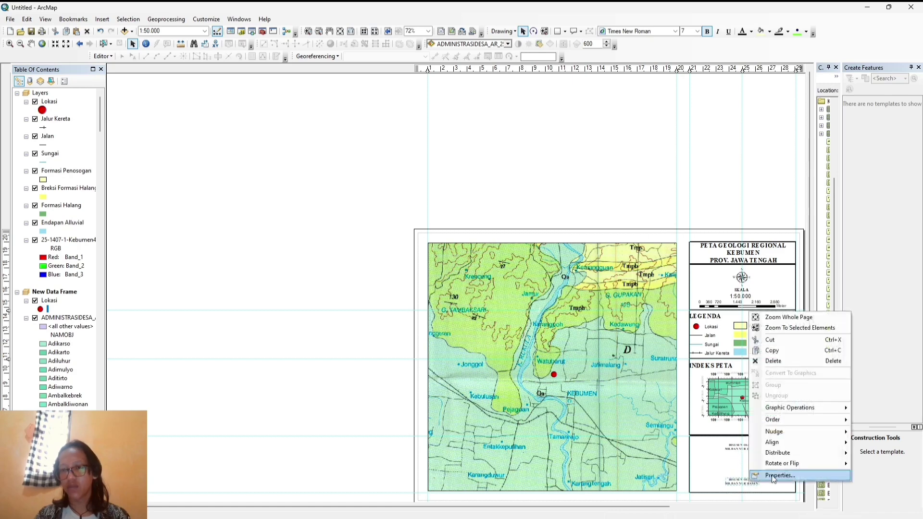
click(771, 475)
click(464, 221)
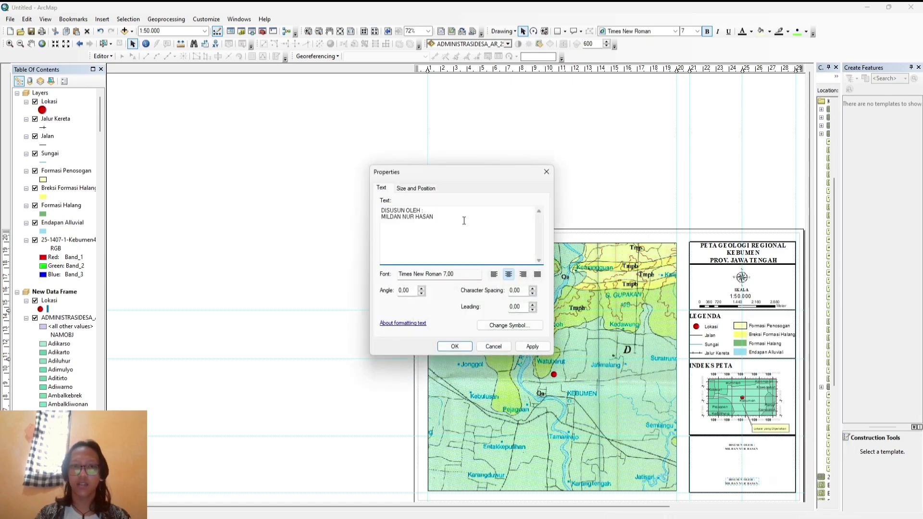
key(BackSpace)
key(BackSpace)
key(BackSpace)
key(BackSpace)
key(BackSpace)
key(BackSpace)
key(BackSpace)
key(BackSpace)
key(BackSpace)
key(BackSpace)
key(BackSpace)
key(BackSpace)
key(BackSpace)
key(BackSpace)
key(BackSpace)
key(BackSpace)
key(BackSpace)
key(BackSpace)
key(BackSpace)
key(BackSpace)
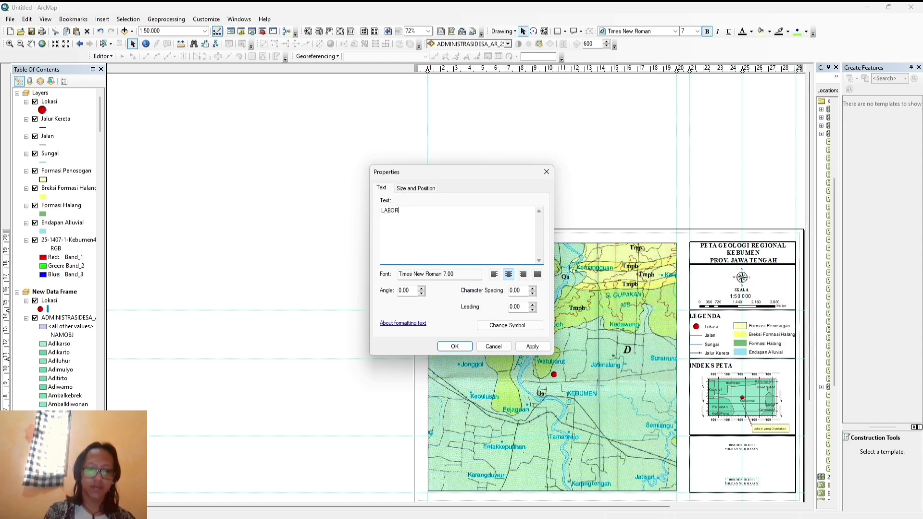
text(LABORATORIUM TEKNOLOGI MINERAL DAN BATUB)
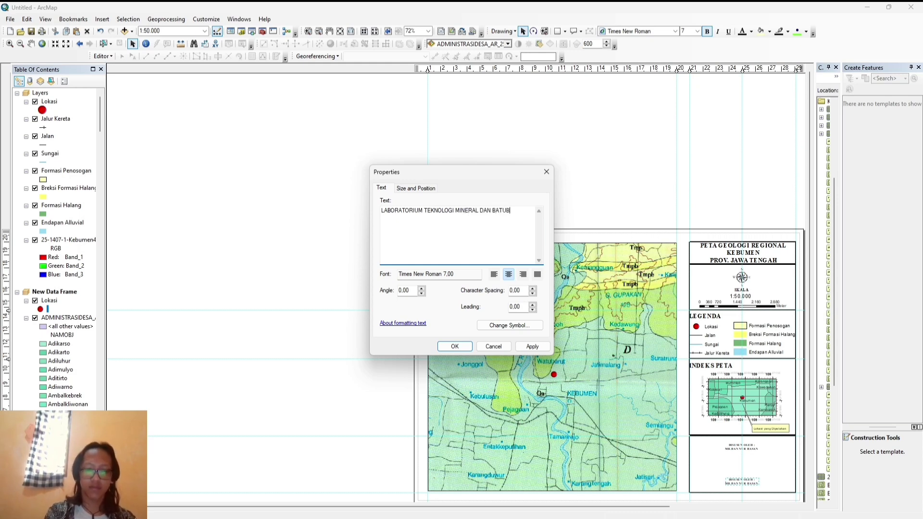
text(ARA)
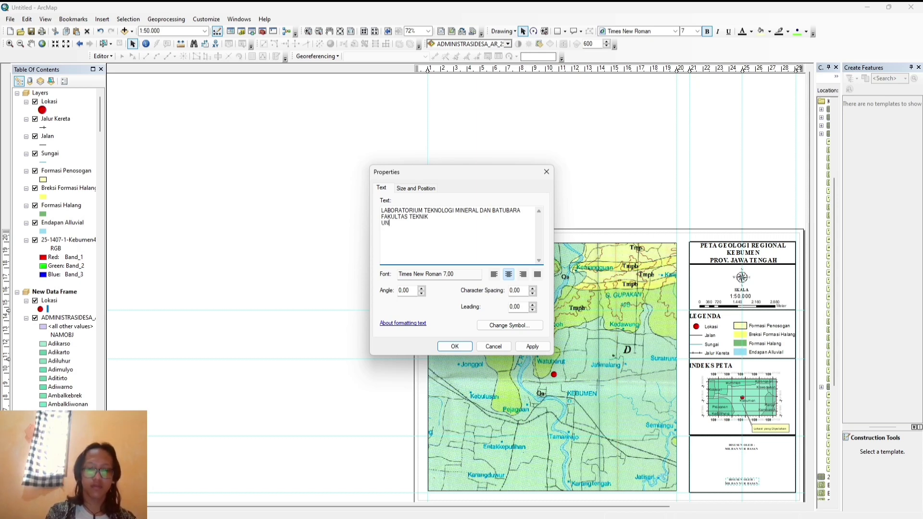
text(RSITAS MULAWARM)
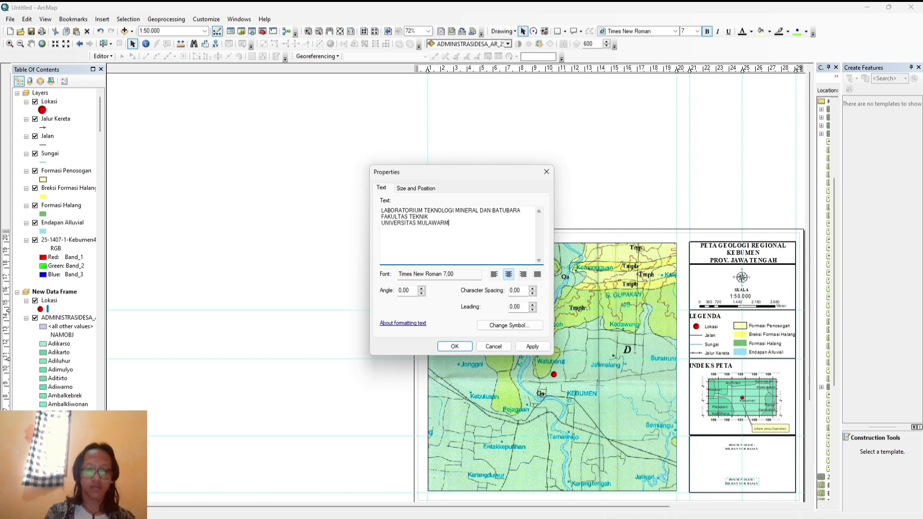
text(AN)
key(Return)
text(S)
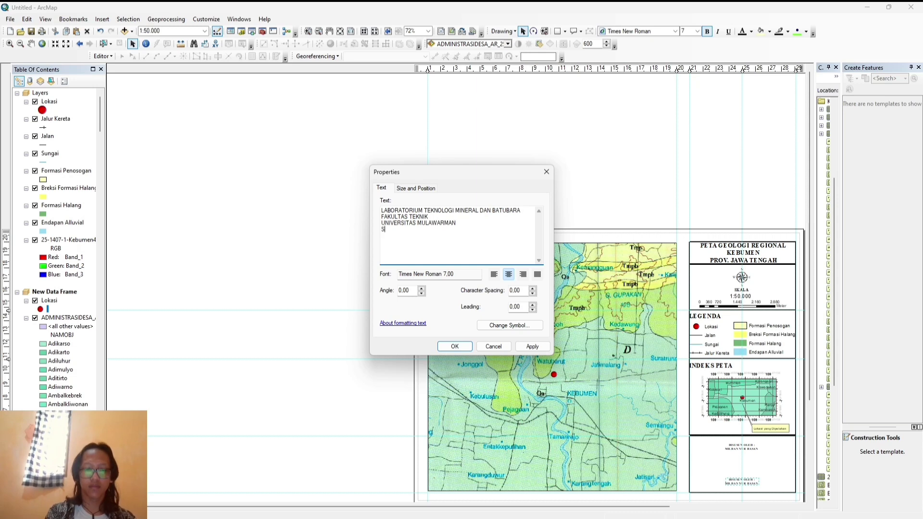
text(AMARIND)
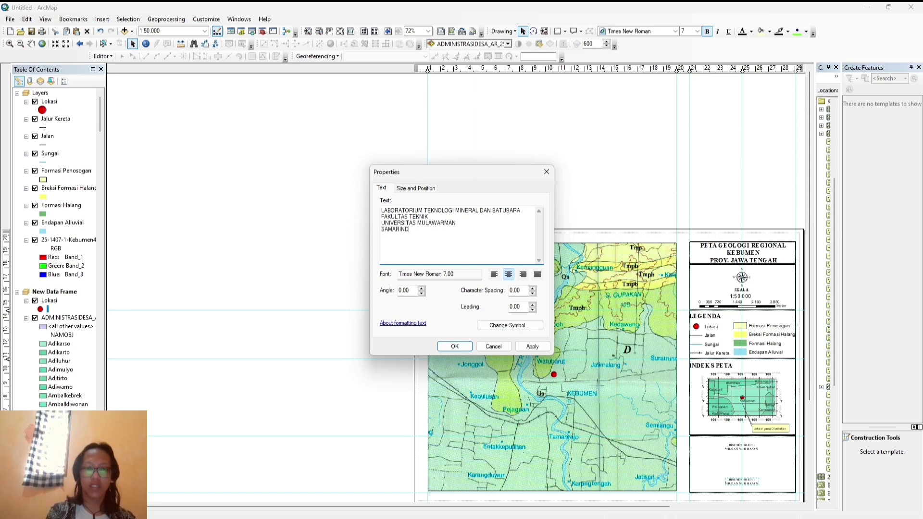
text(A)
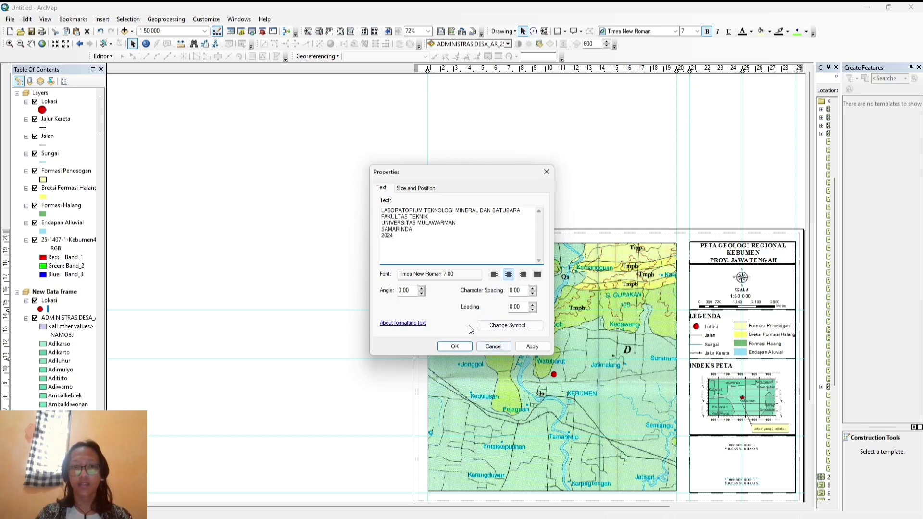
click(508, 325)
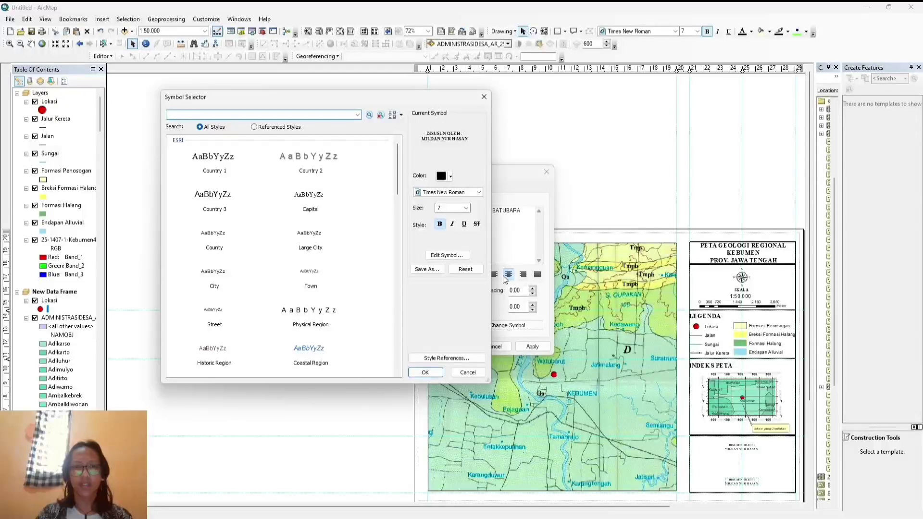
click(425, 372)
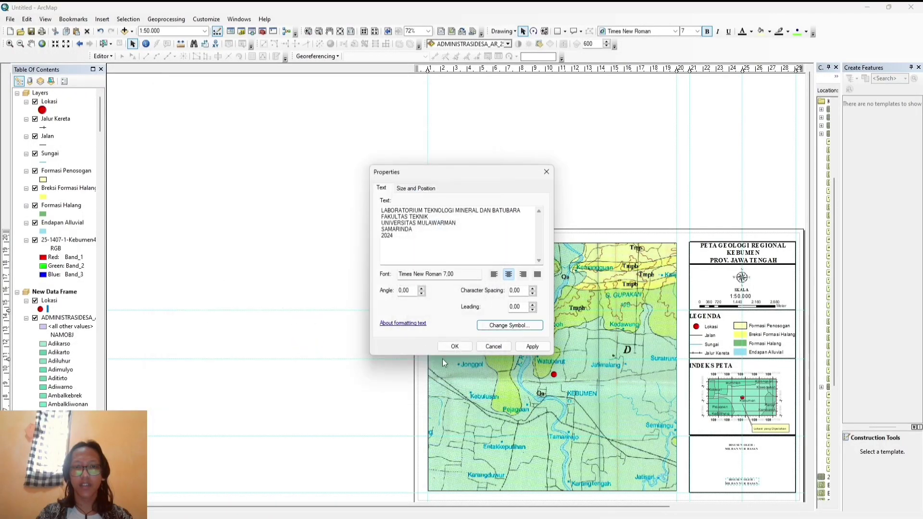
click(454, 346)
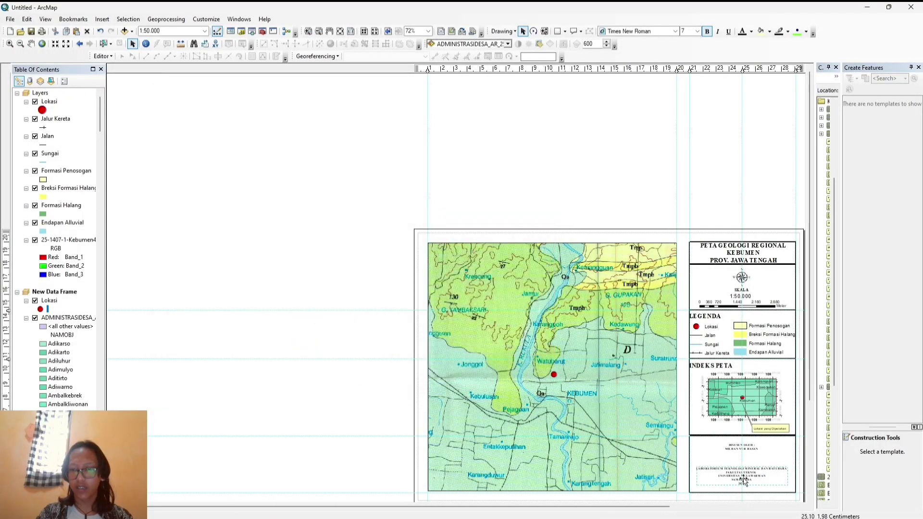
Shift the institution text slightly to position it in the lower part of the credit frame.
drag(744, 473, 747, 476)
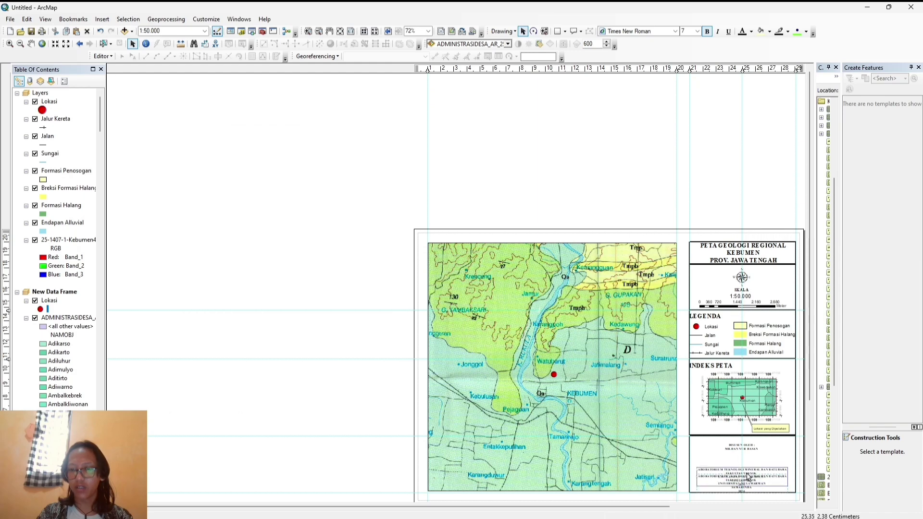
scroll(745, 481, down, 3)
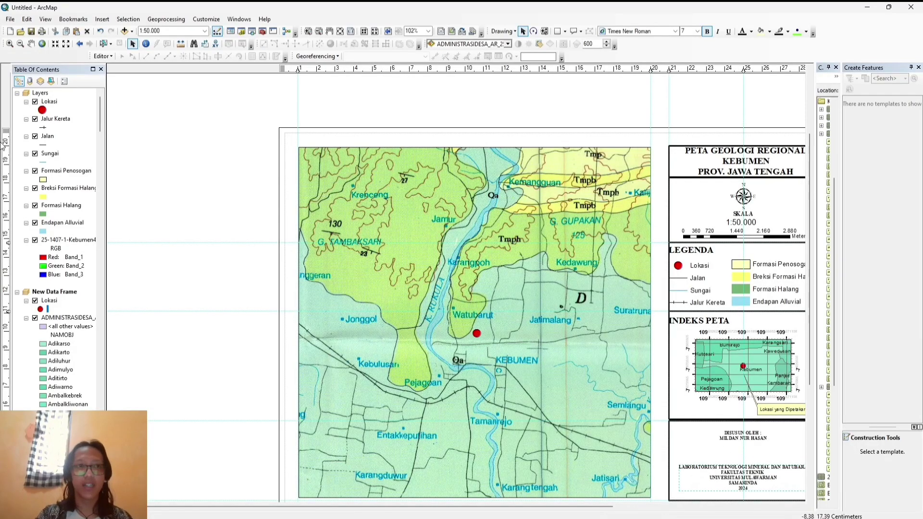
Insert the UNMUL picture from the Database Kalimantan folder and place it between the author credit and institution text in the credit frame.
click(102, 19)
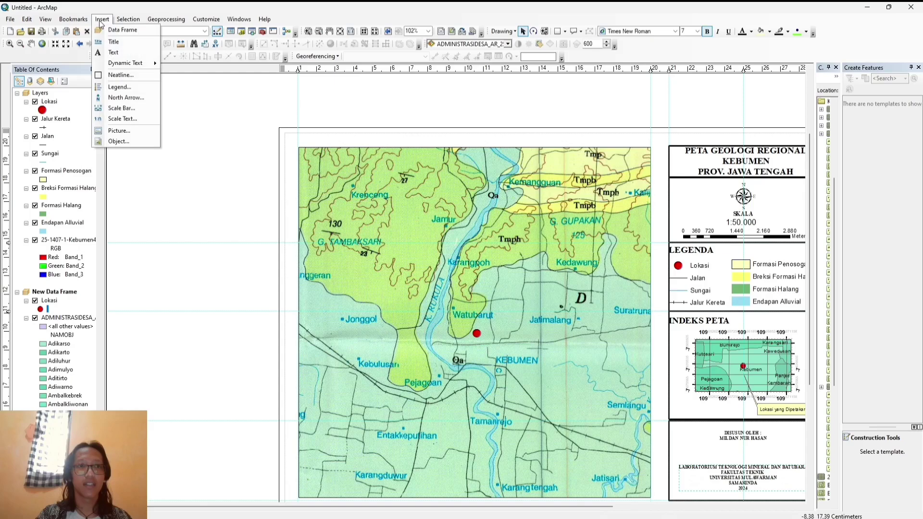
click(120, 129)
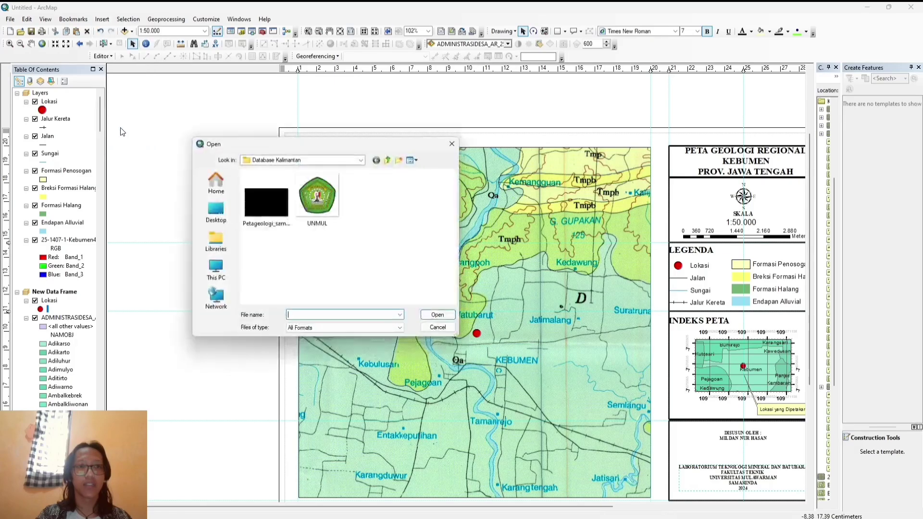
click(317, 197)
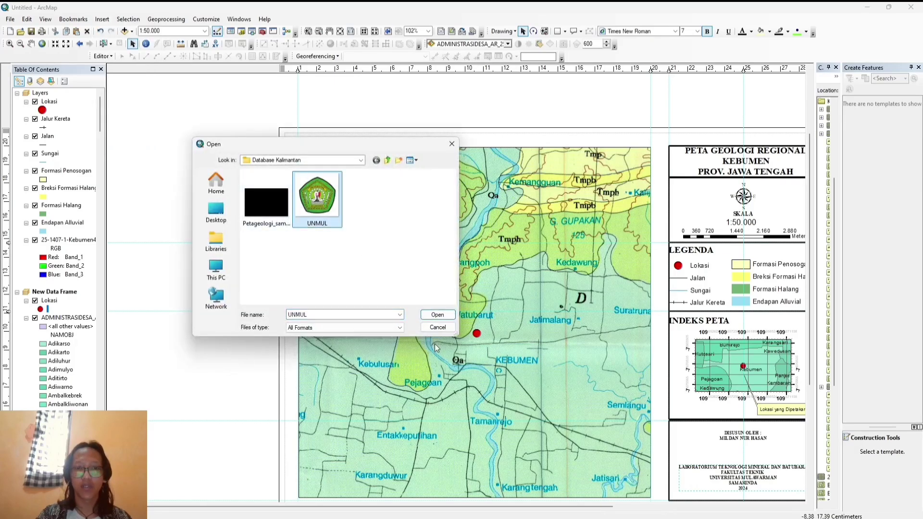
click(438, 315)
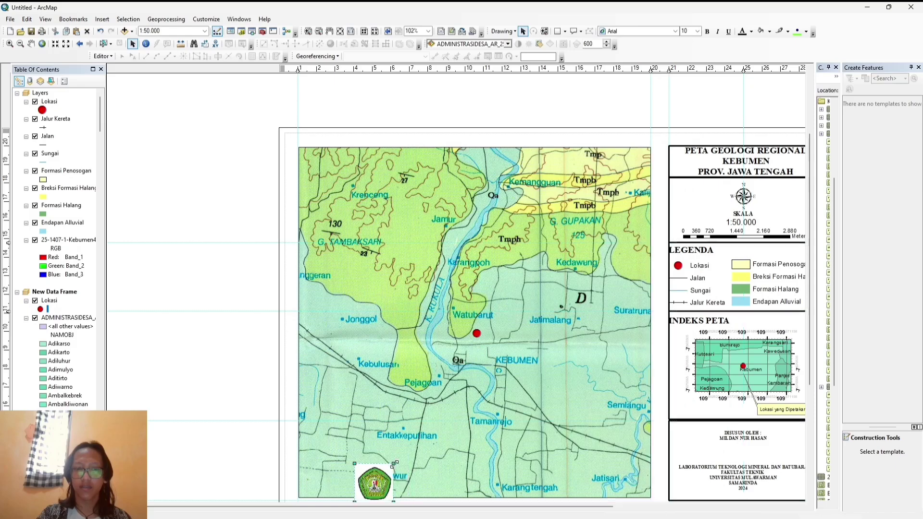
drag(379, 486, 719, 464)
Shift the author credit slightly up and the institution text slightly down inside the credit frame to make room around the logo.
click(758, 457)
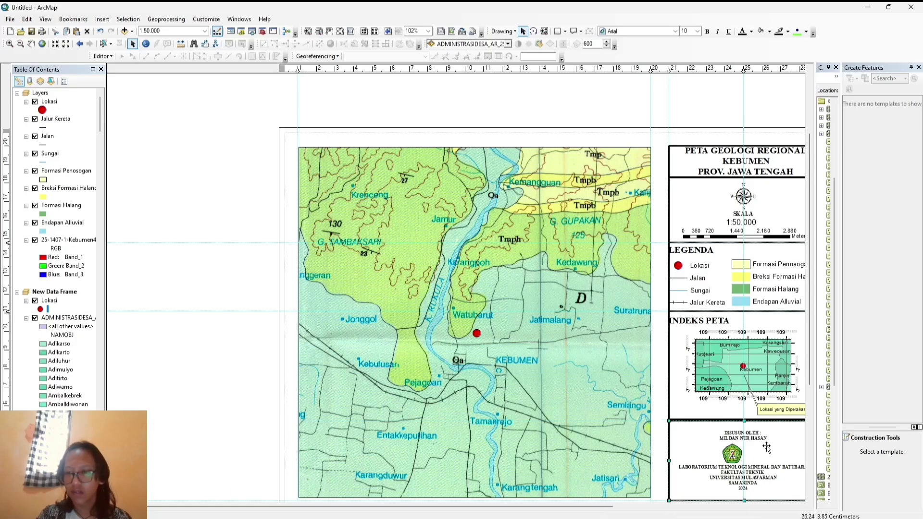
click(757, 435)
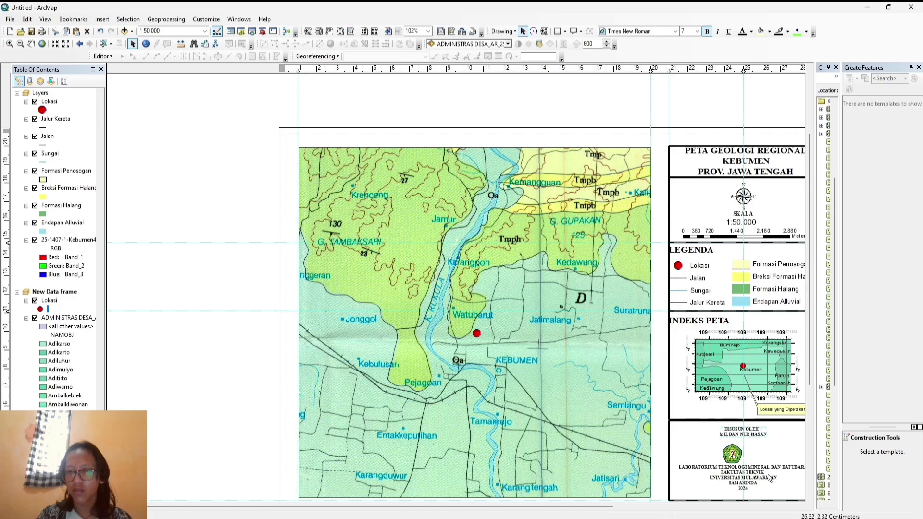
drag(767, 472, 764, 481)
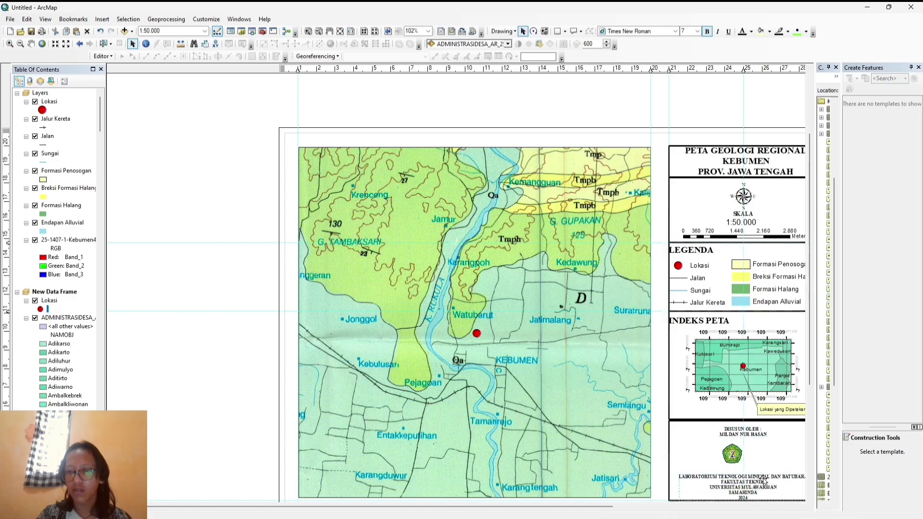
Enlarge the UNMUL logo slightly between the two credit texts and extend the credit frame's upper edge a little upward.
click(732, 462)
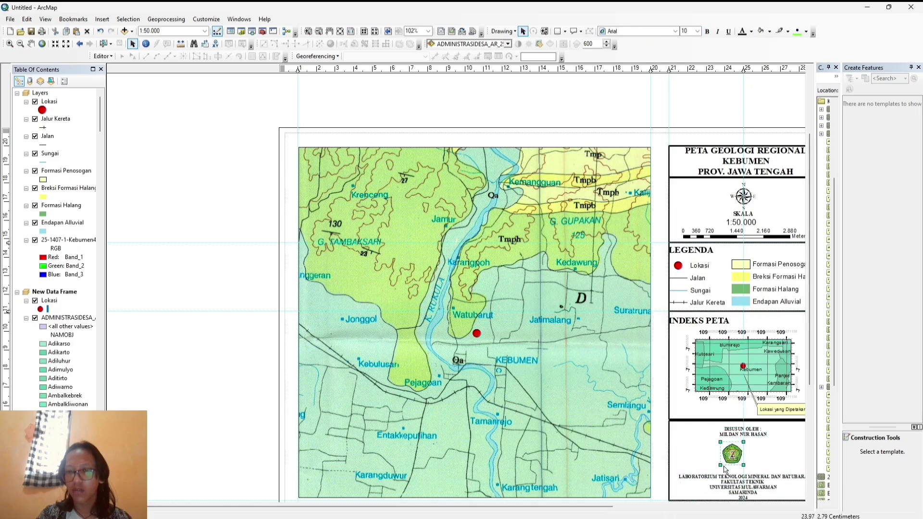
drag(720, 465, 729, 456)
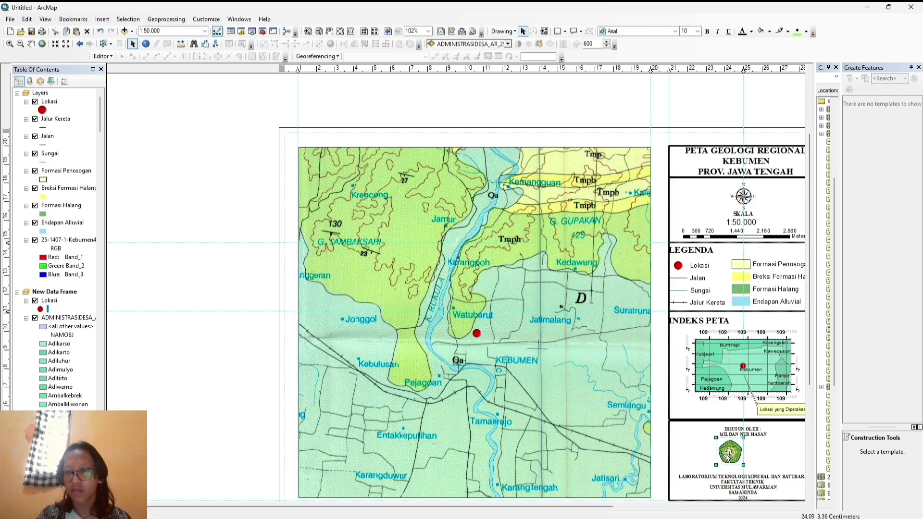
click(708, 423)
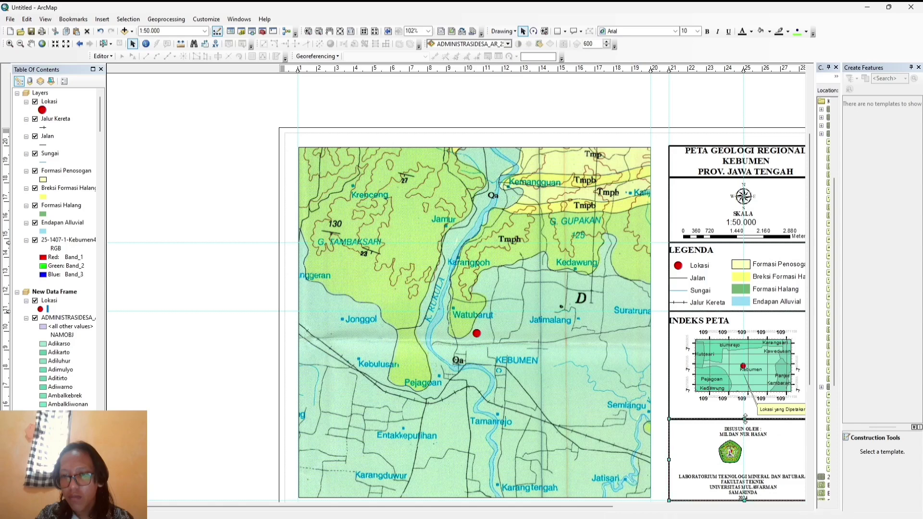
drag(745, 418, 745, 417)
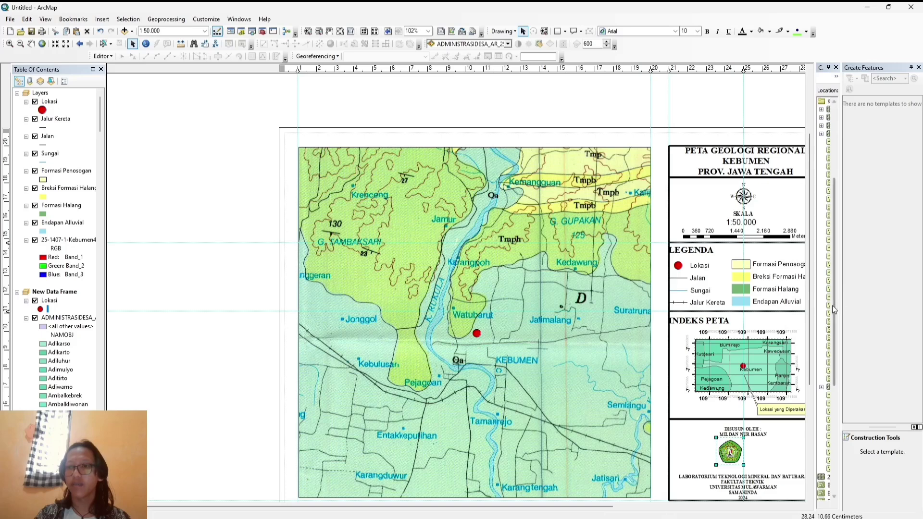
drag(842, 300, 881, 307)
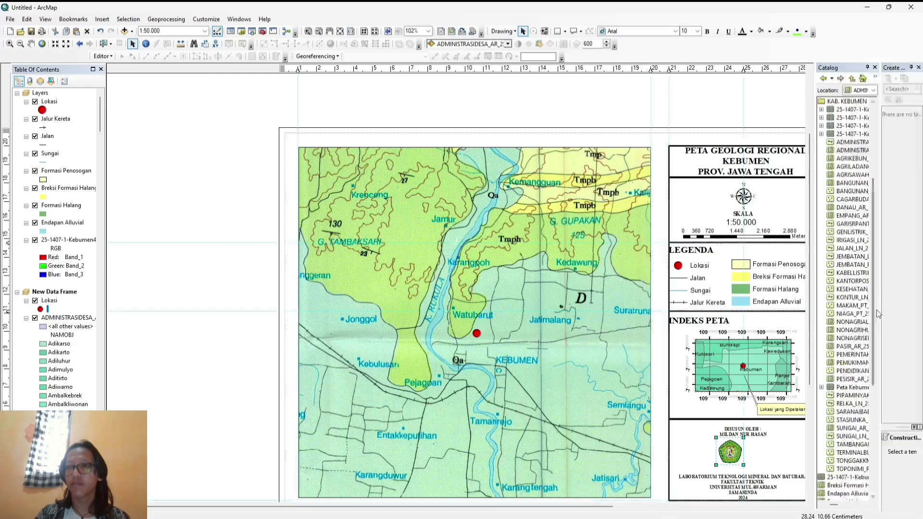
click(101, 21)
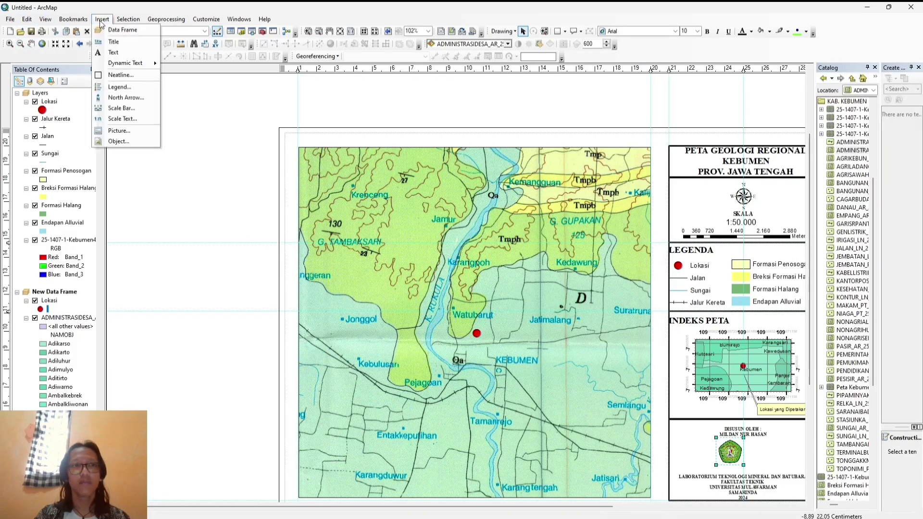
click(123, 131)
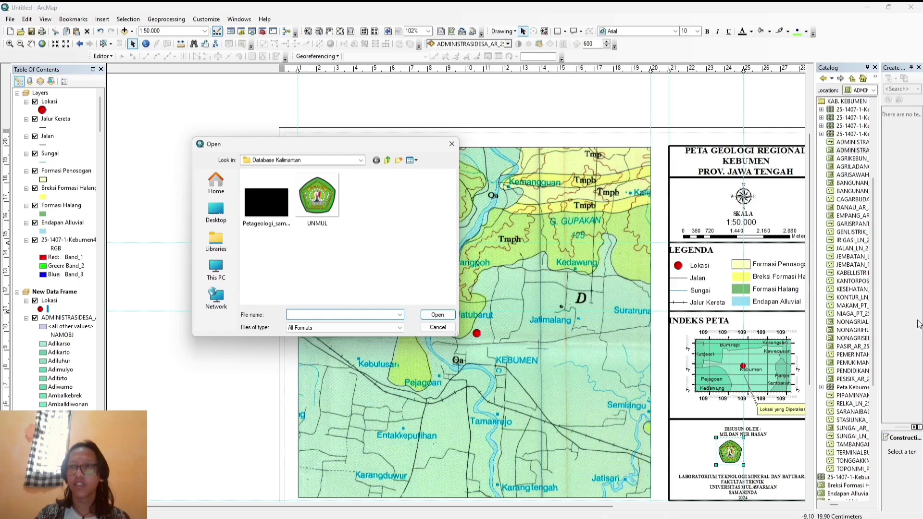
click(452, 143)
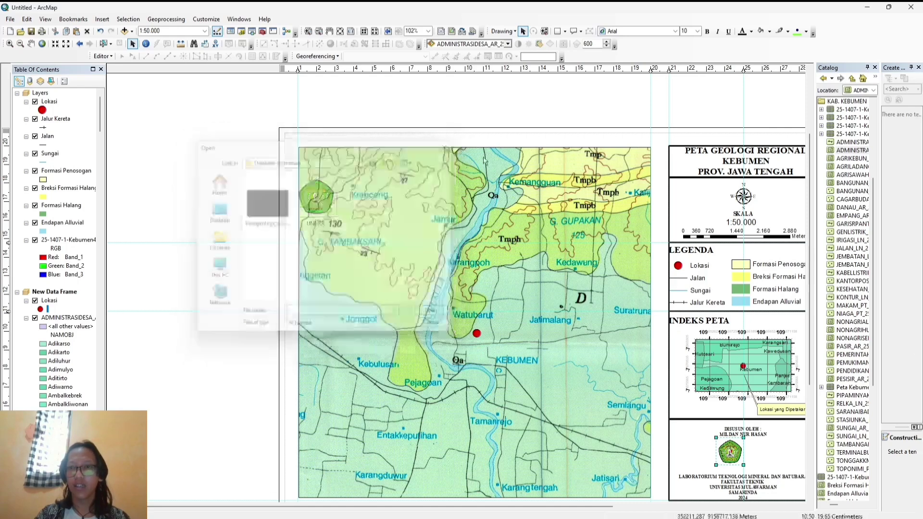
Widen the Catalog and expand the D:\GIS folder connection to look through its folders and map files.
drag(880, 291, 905, 288)
scroll(875, 252, up, 6)
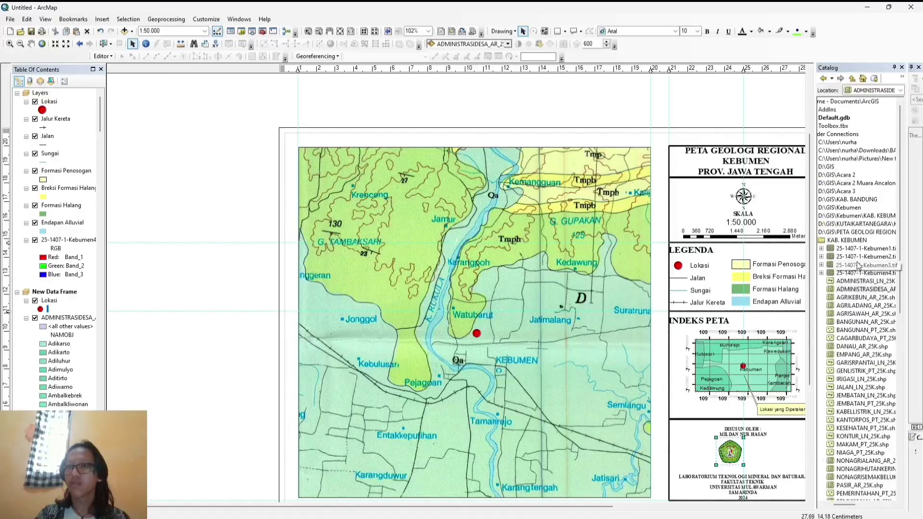
click(858, 169)
double_click(825, 167)
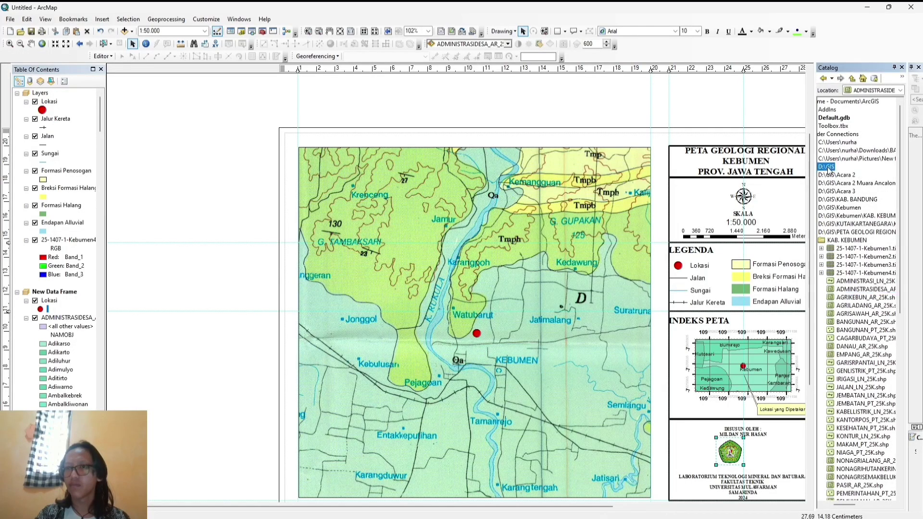
scroll(848, 359, down, 11)
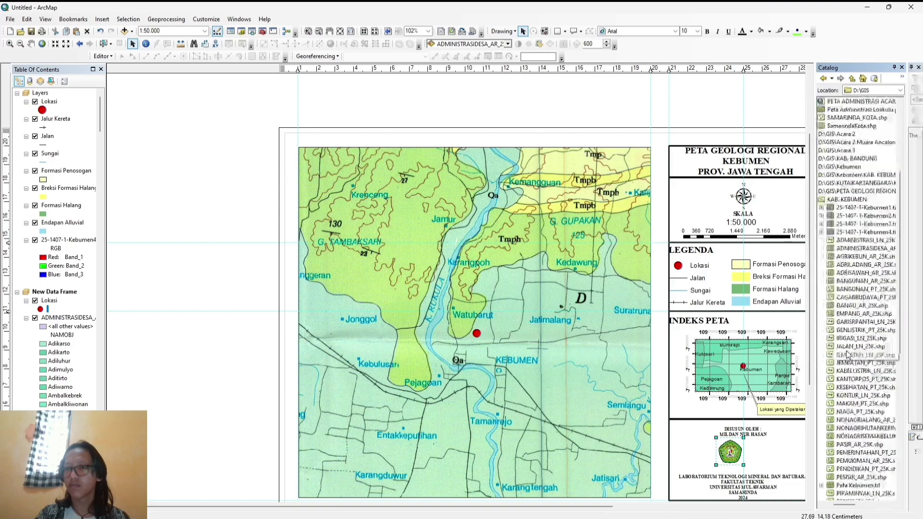
scroll(847, 351, up, 7)
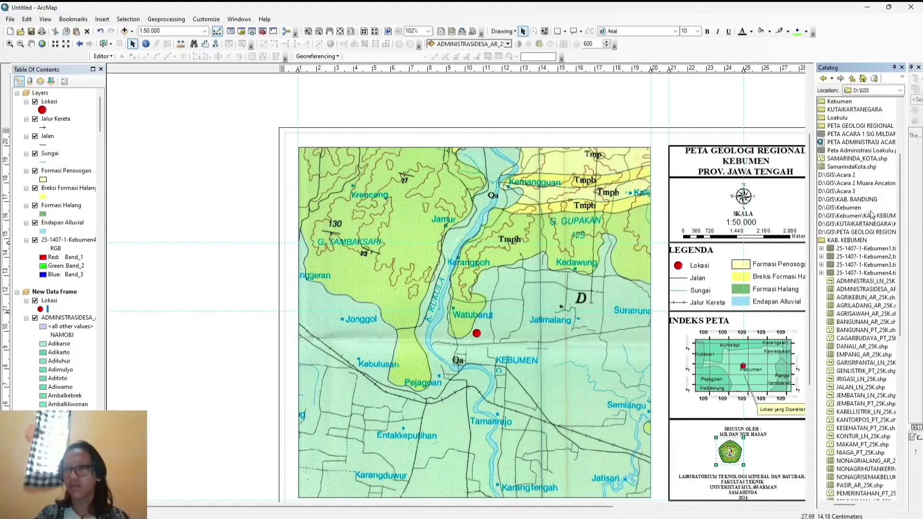
scroll(860, 202, up, 1)
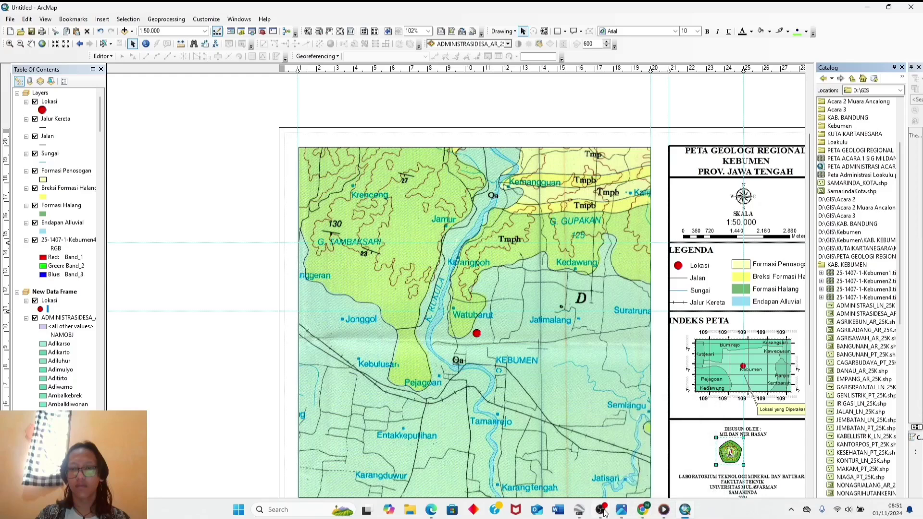
Start inserting another picture and browse drive D's samarinda folder, including KOTASAMARINDA, New Folder and Database Kalimantan, for image files.
mouse_move(604, 513)
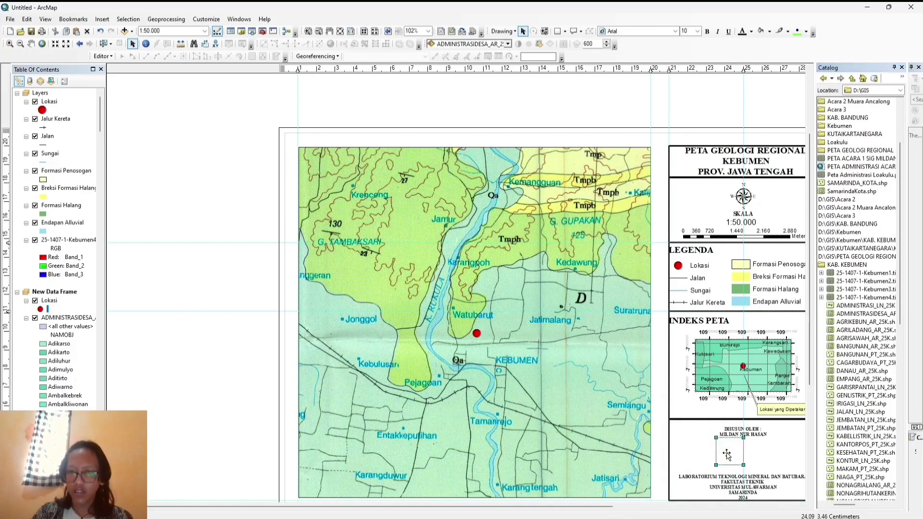
click(102, 20)
click(128, 132)
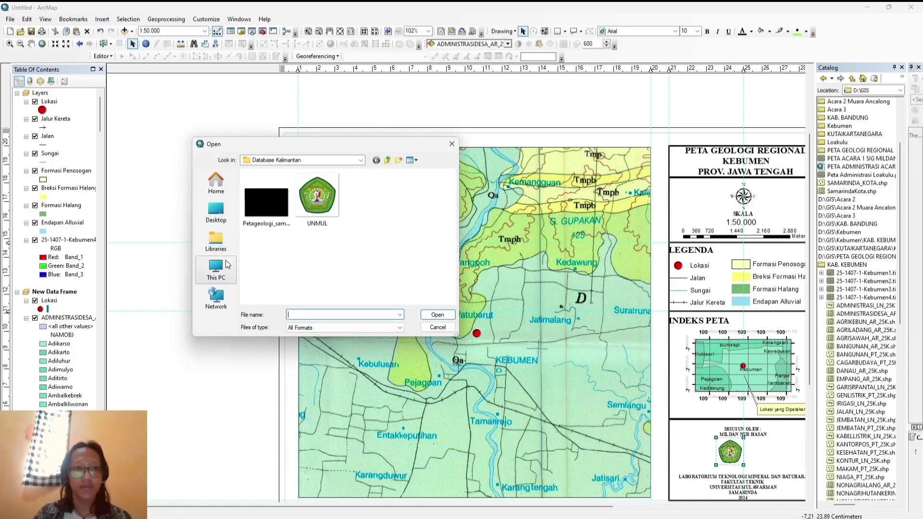
click(227, 274)
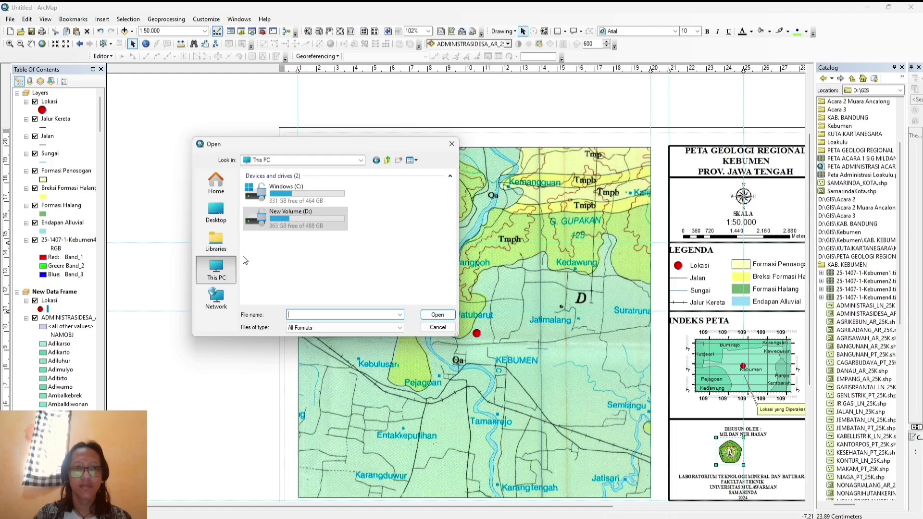
double_click(265, 223)
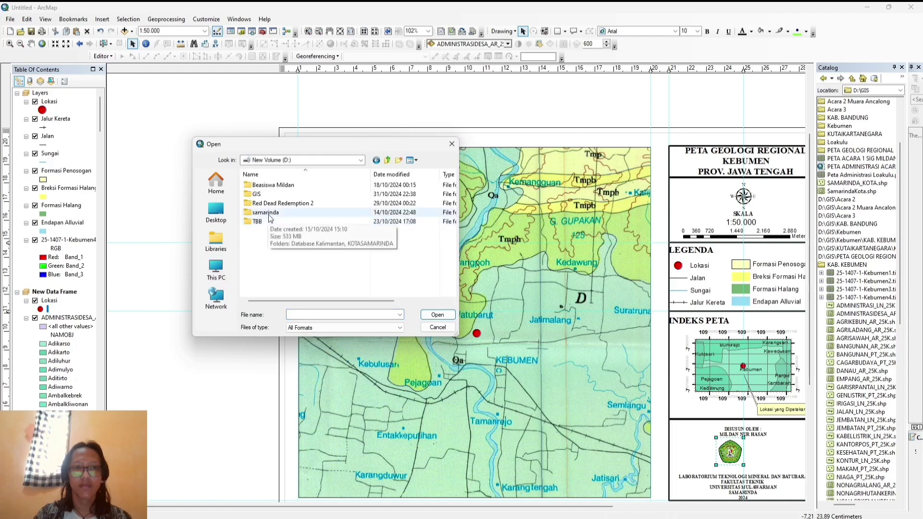
double_click(267, 213)
double_click(274, 194)
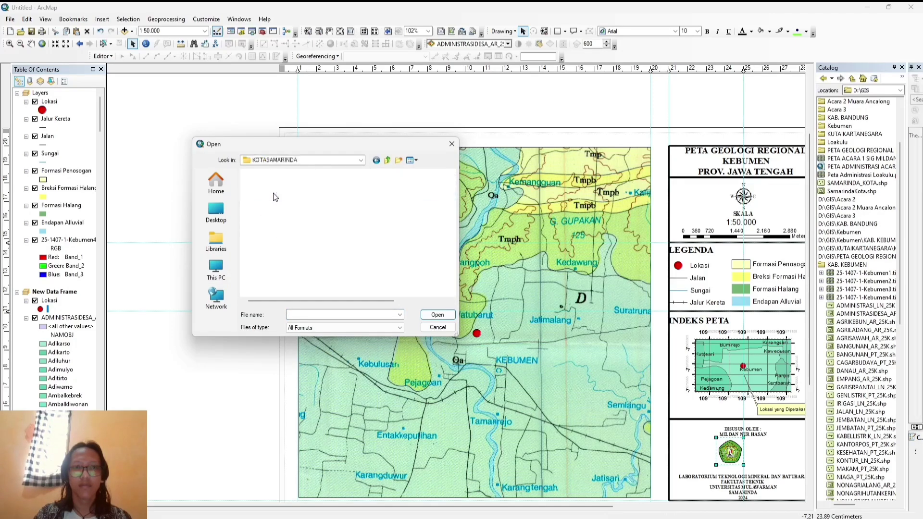
double_click(277, 186)
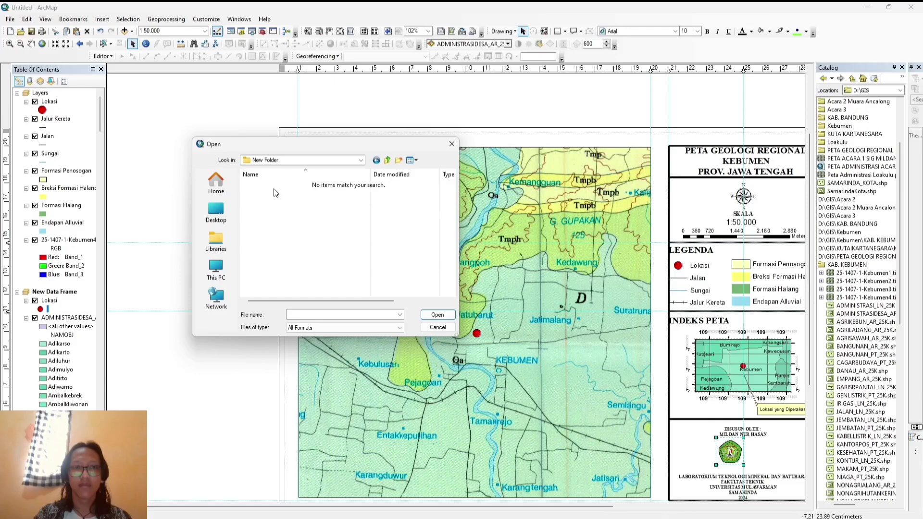
click(377, 161)
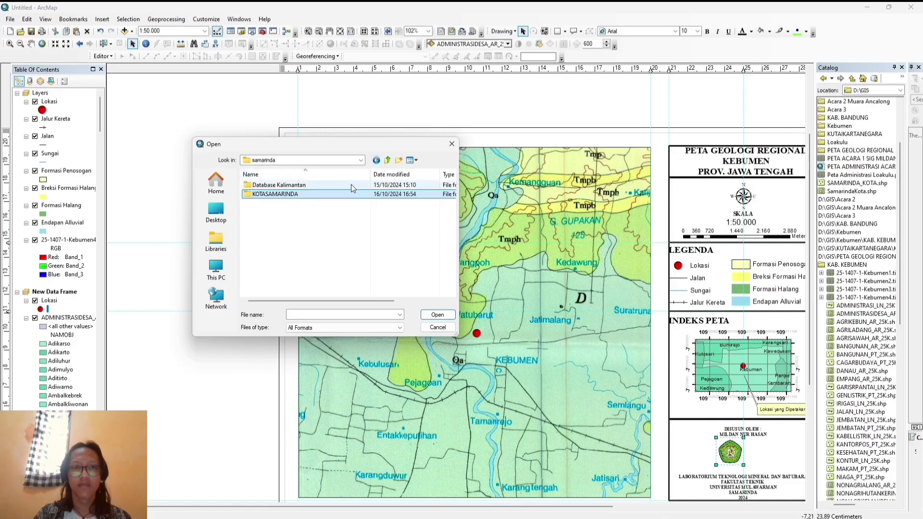
double_click(351, 184)
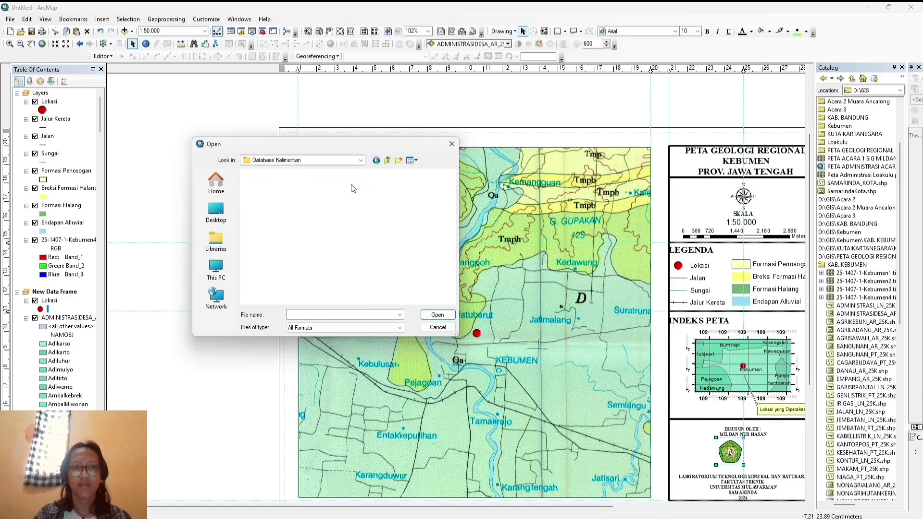
click(387, 161)
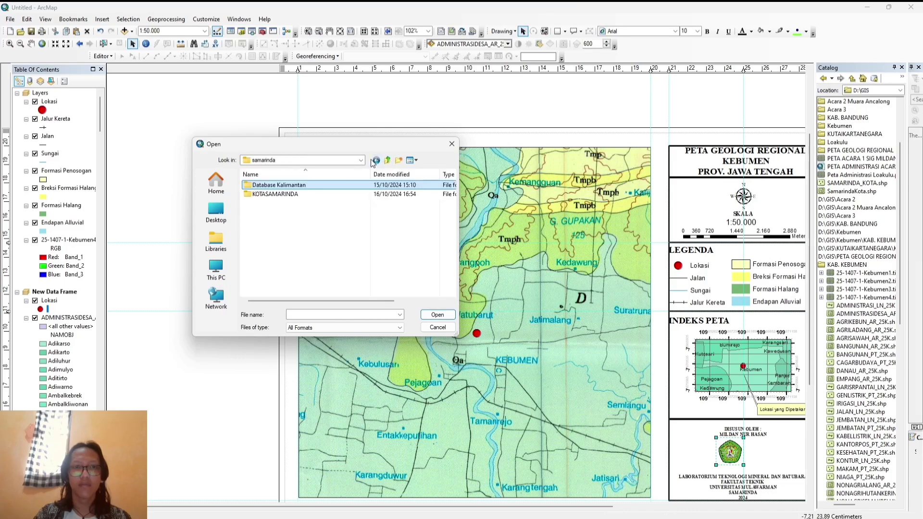
click(375, 161)
Browse from This PC and Desktop to the Downloads folder and look through its image files for the laboratory logo.
click(215, 269)
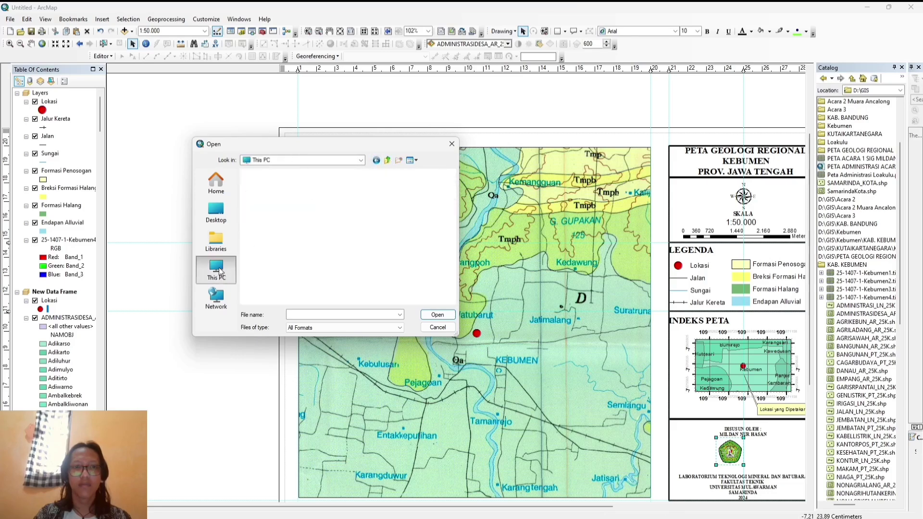
click(218, 219)
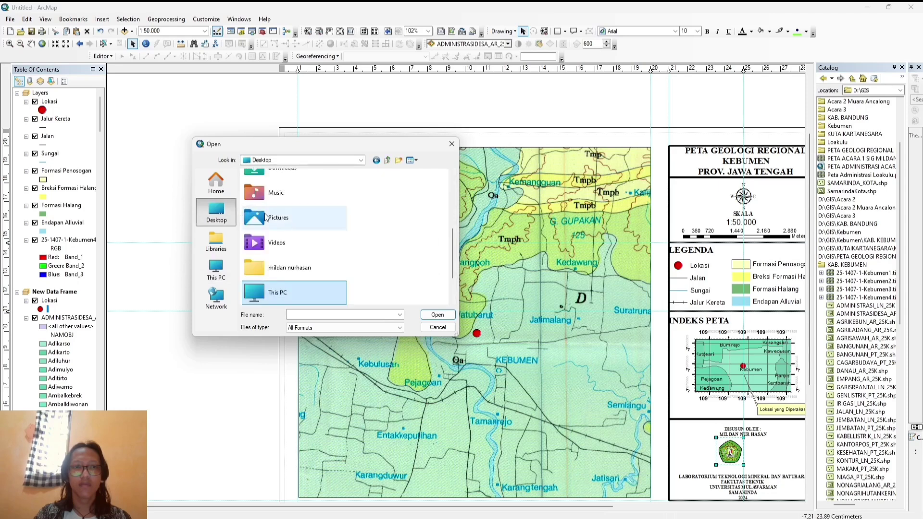
scroll(304, 275, up, 3)
scroll(297, 264, down, 2)
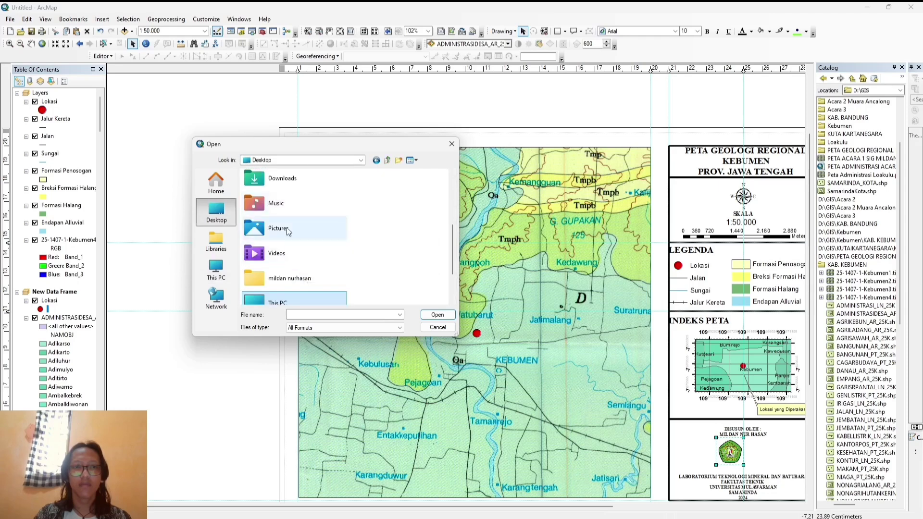
click(296, 182)
double_click(296, 183)
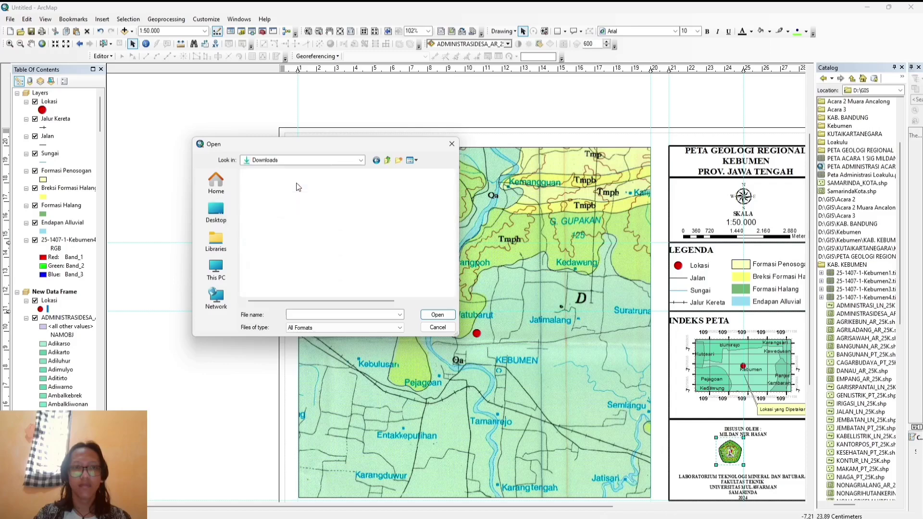
scroll(295, 241, down, 2)
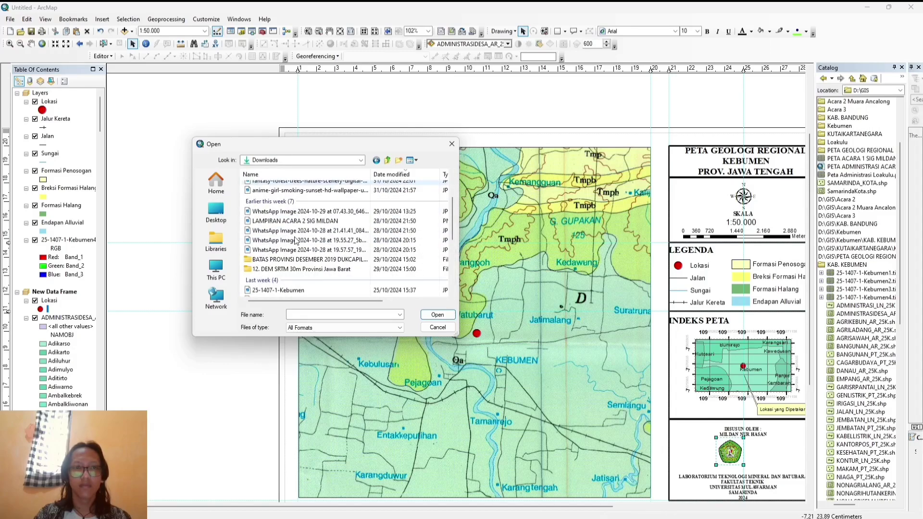
scroll(295, 240, down, 6)
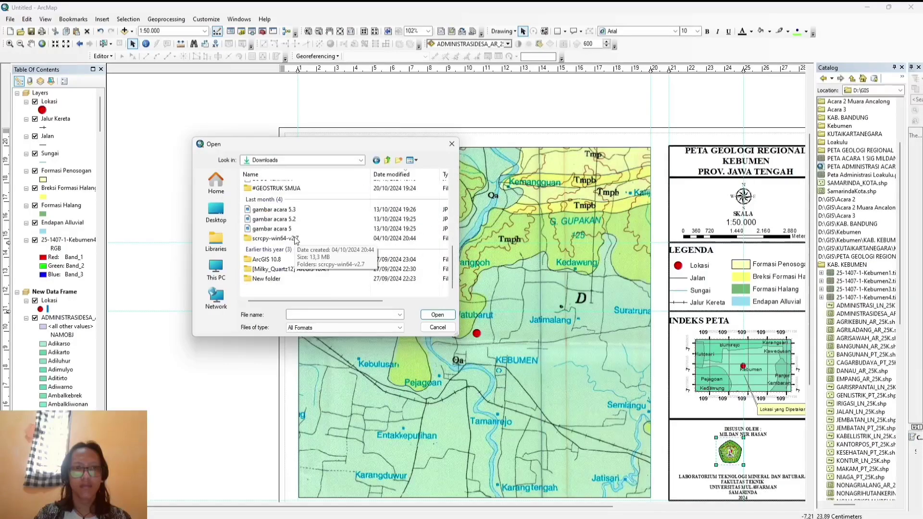
scroll(295, 240, up, 8)
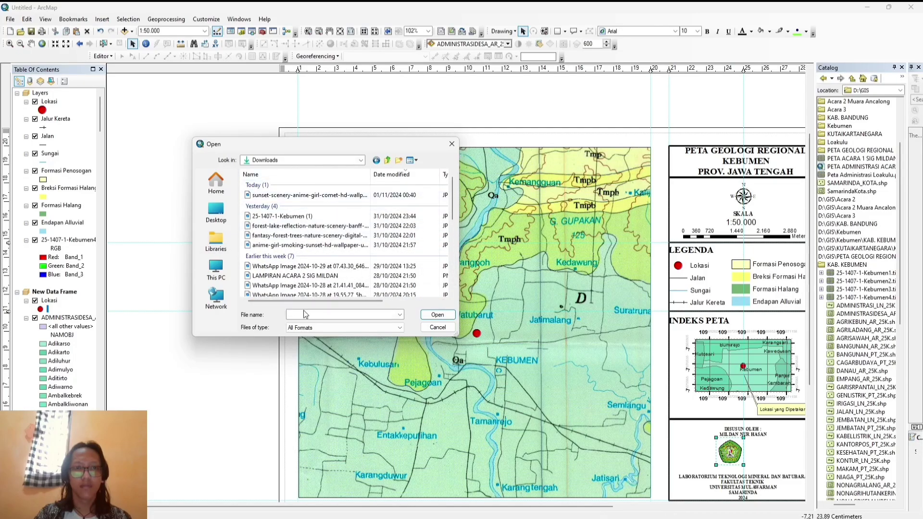
Insert the picture LOGO TEKMIRA.jpg from the Downloads folder into the layout.
text(LOGO)
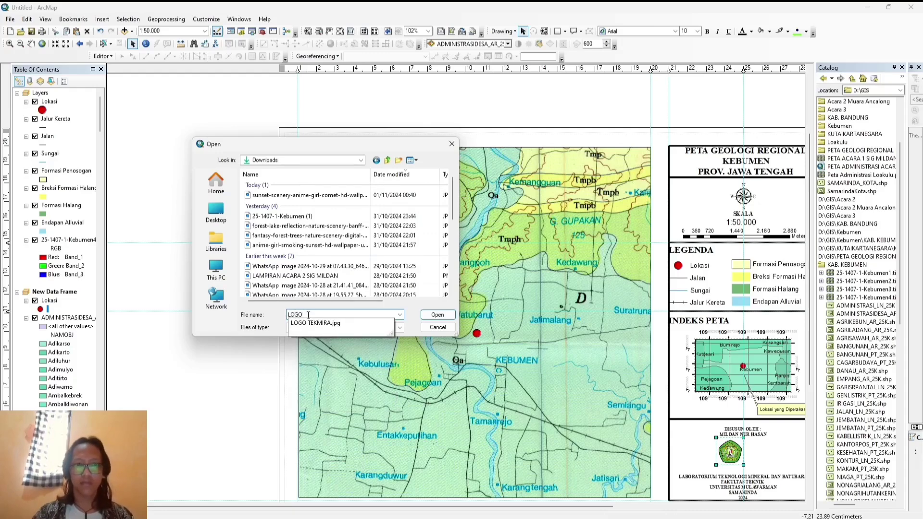
click(321, 324)
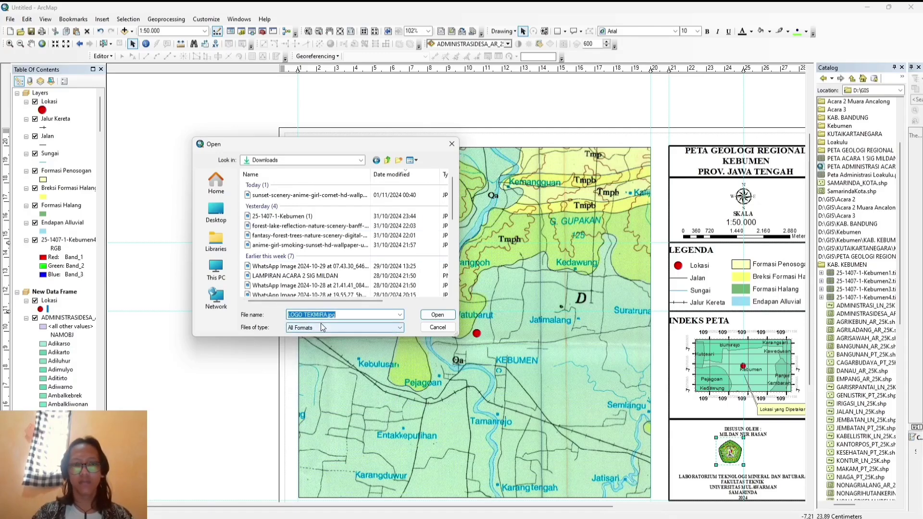
click(438, 315)
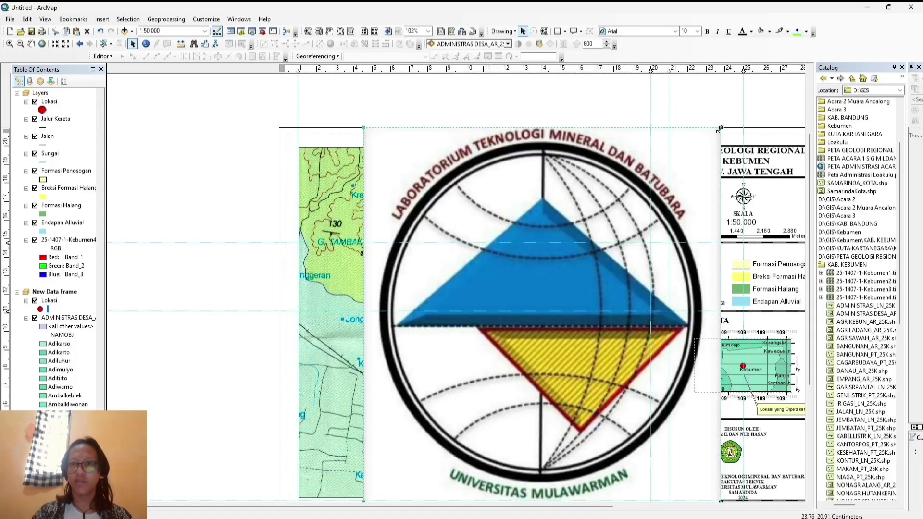
Shrink the laboratory logo to match the UNMUL logo's size and place it beside that logo in the credit frame.
drag(720, 128, 529, 426)
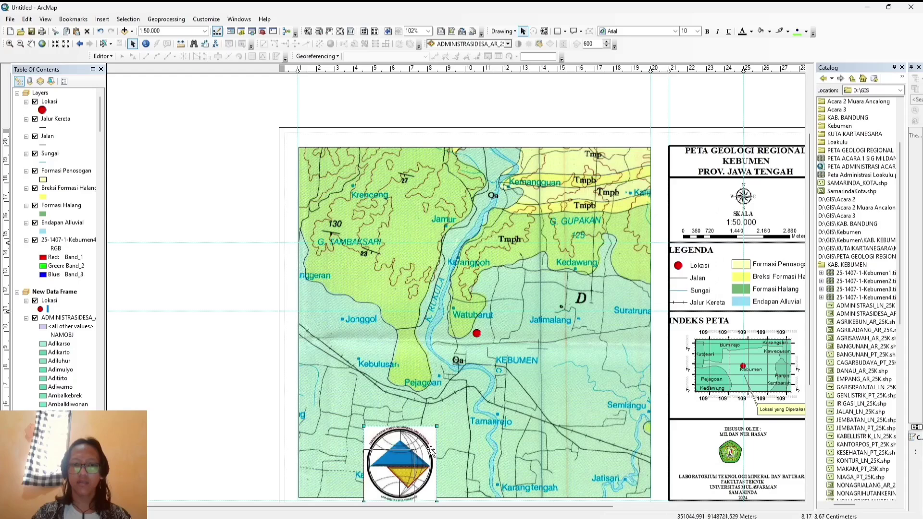
drag(431, 451, 762, 453)
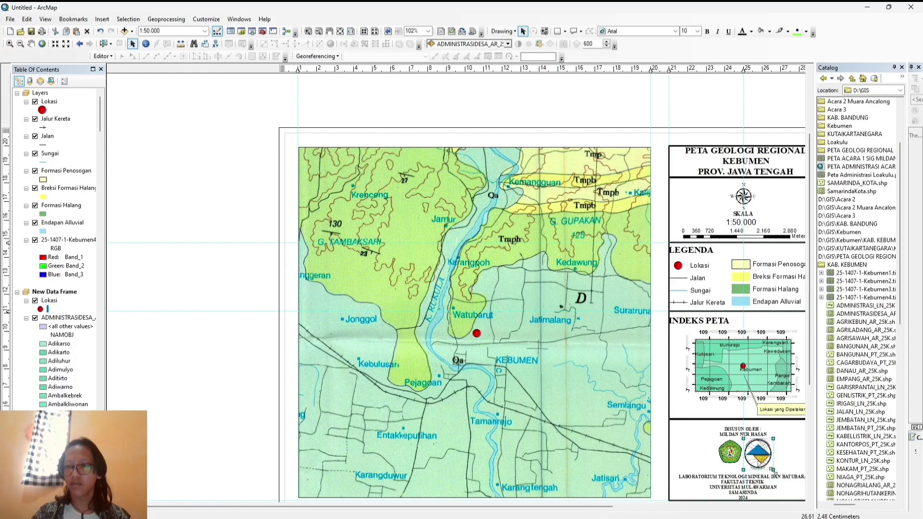
drag(771, 466, 763, 458)
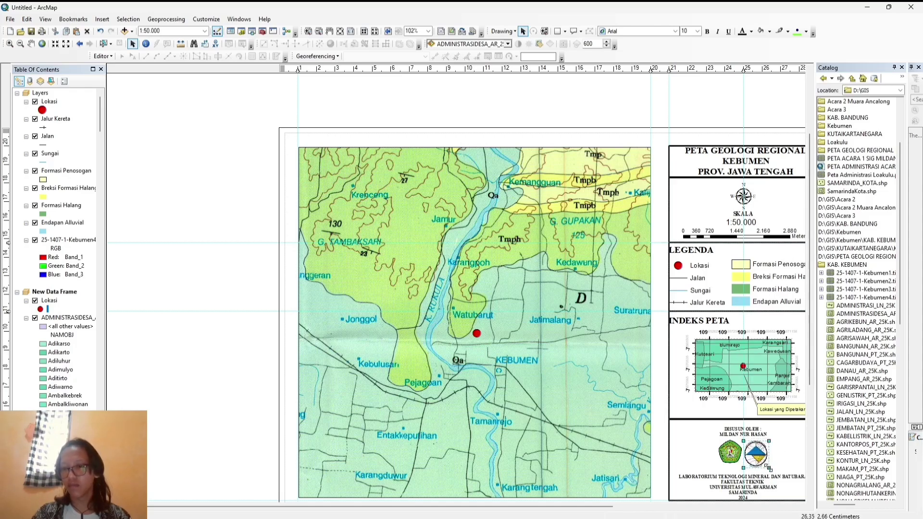
drag(770, 466, 768, 464)
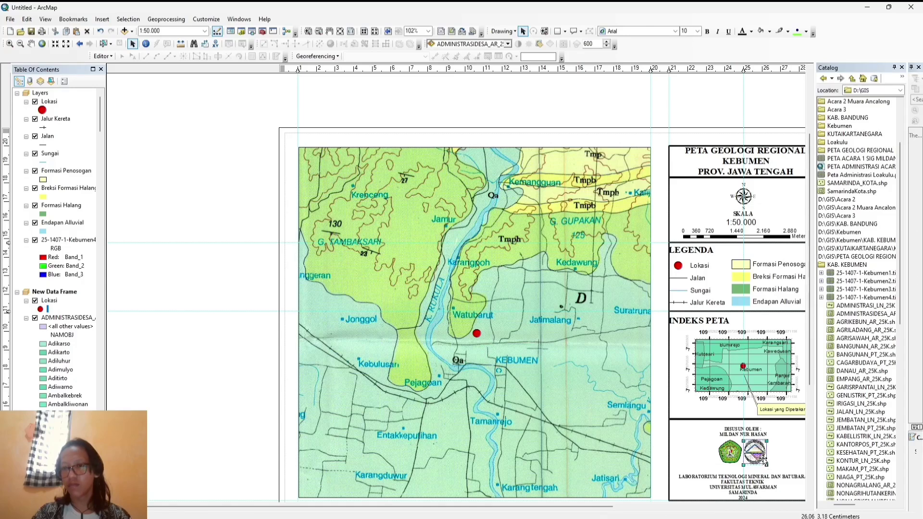
drag(764, 462, 765, 465)
click(777, 460)
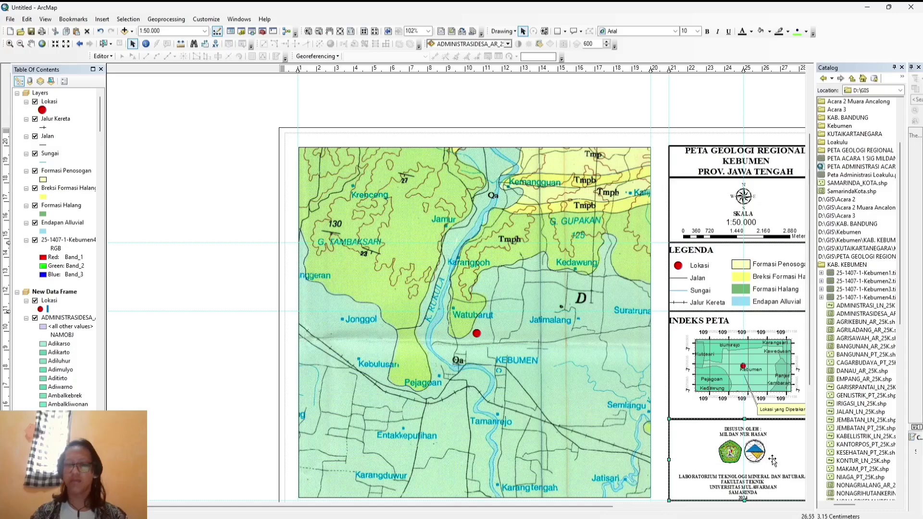
Start a new Measured Grid for the main geology map's data frame.
scroll(179, 274, down, 3)
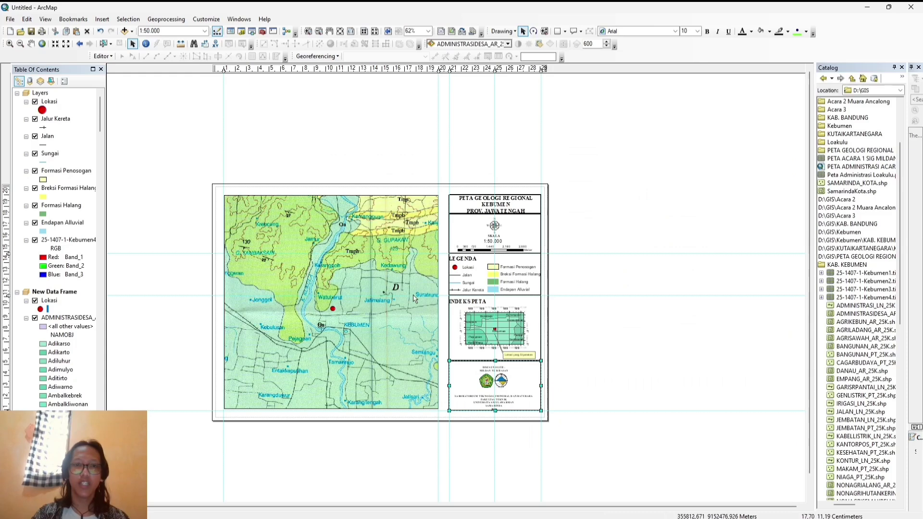
click(340, 282)
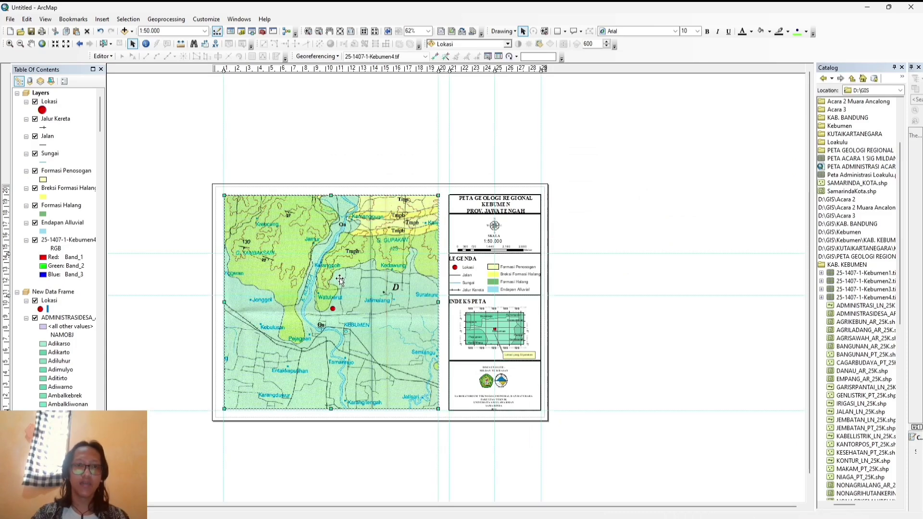
right_click(340, 281)
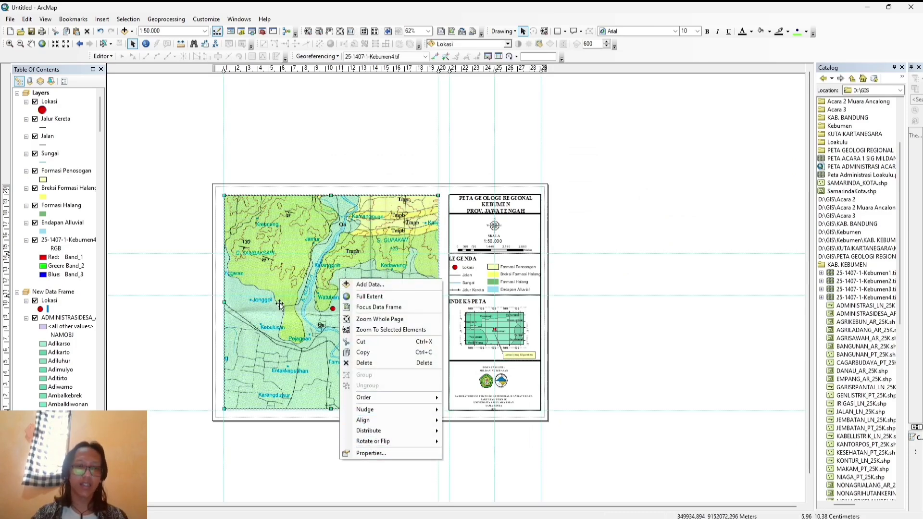
click(361, 452)
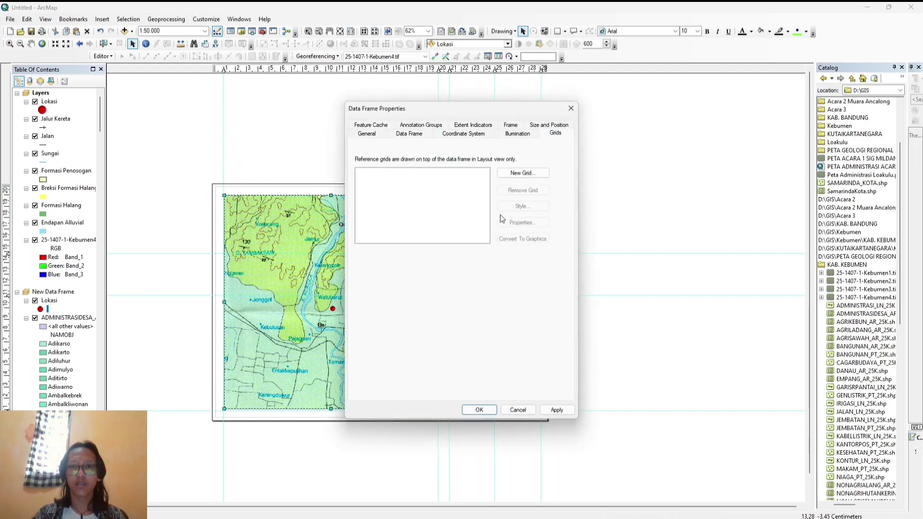
click(522, 173)
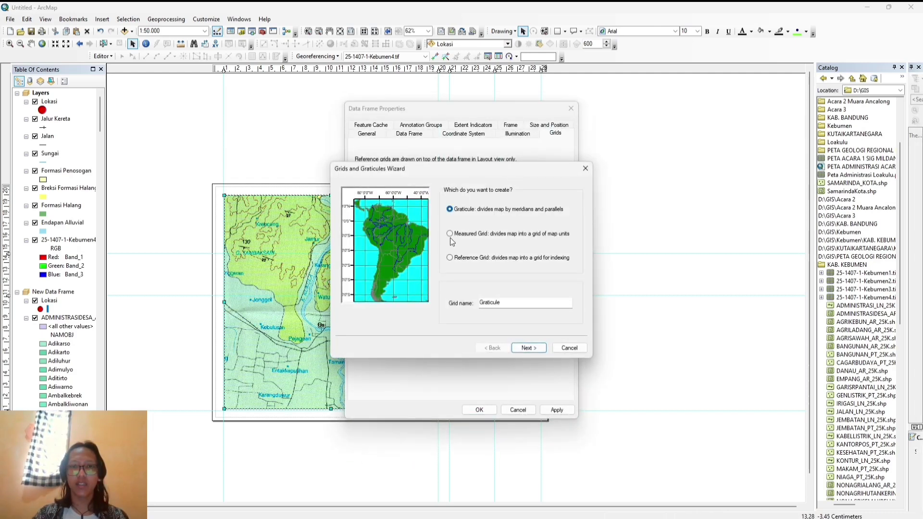
click(450, 235)
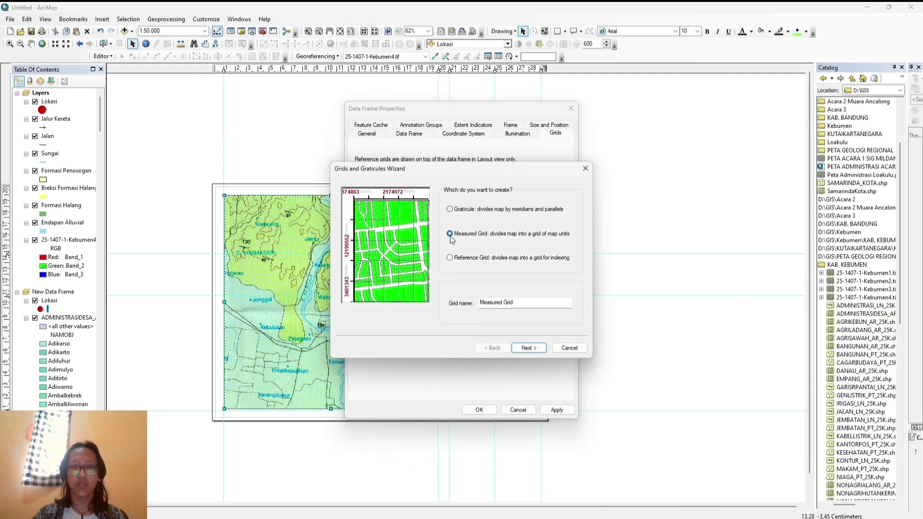
click(528, 350)
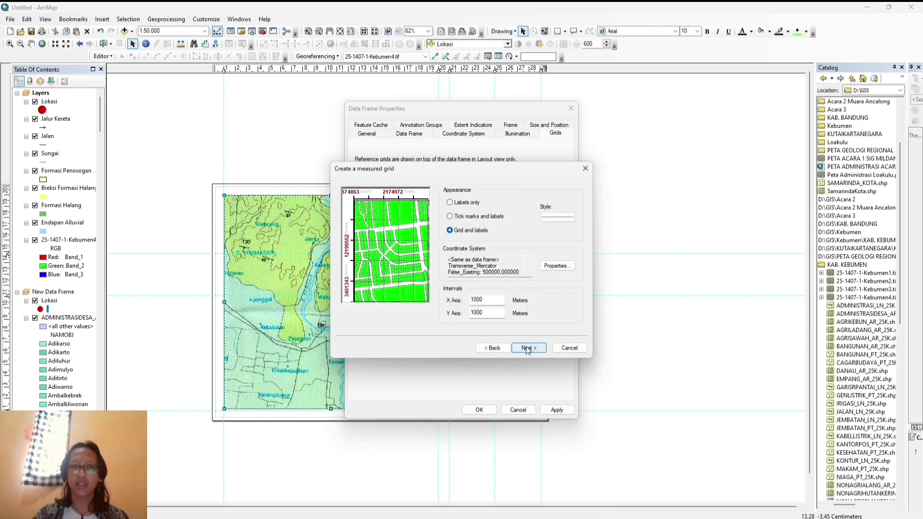
Set the grid's coordinate system to WGS 1984 UTM Zone 49S, keep the 1000-meter intervals with grid and labels, and apply it to the map.
click(555, 267)
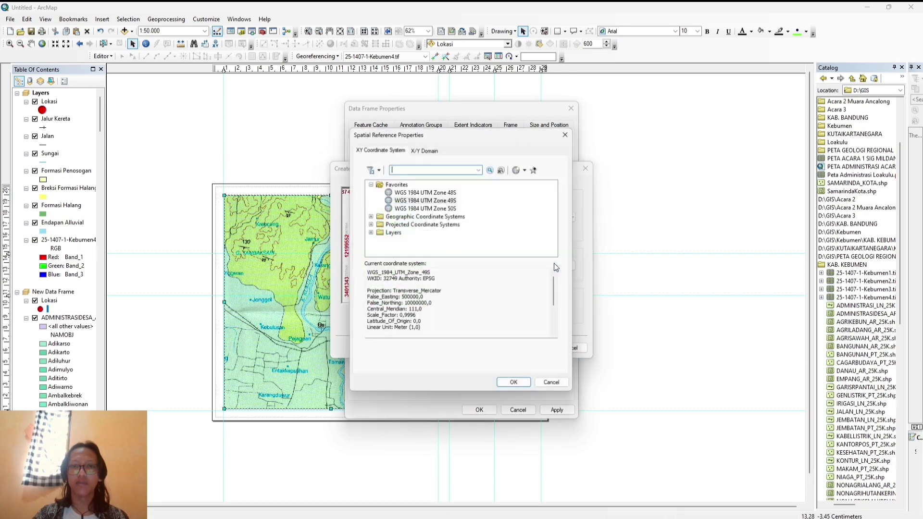
click(447, 200)
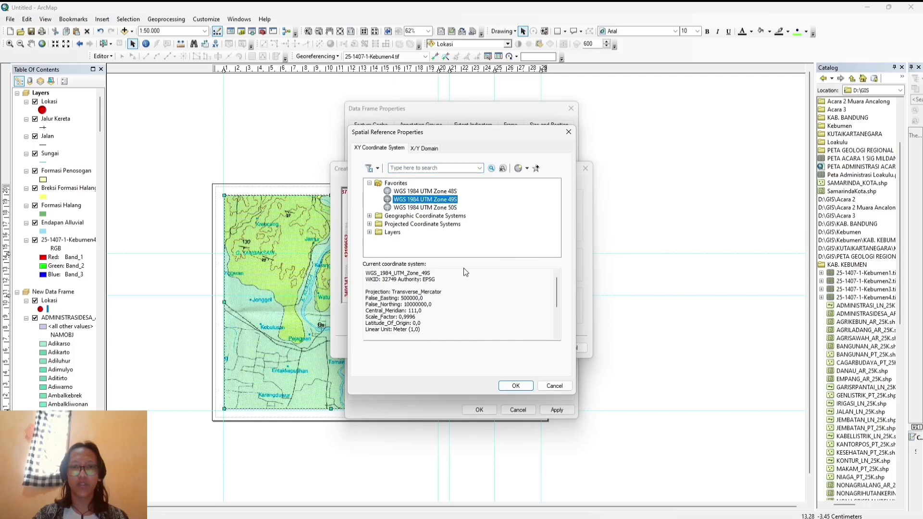
click(513, 386)
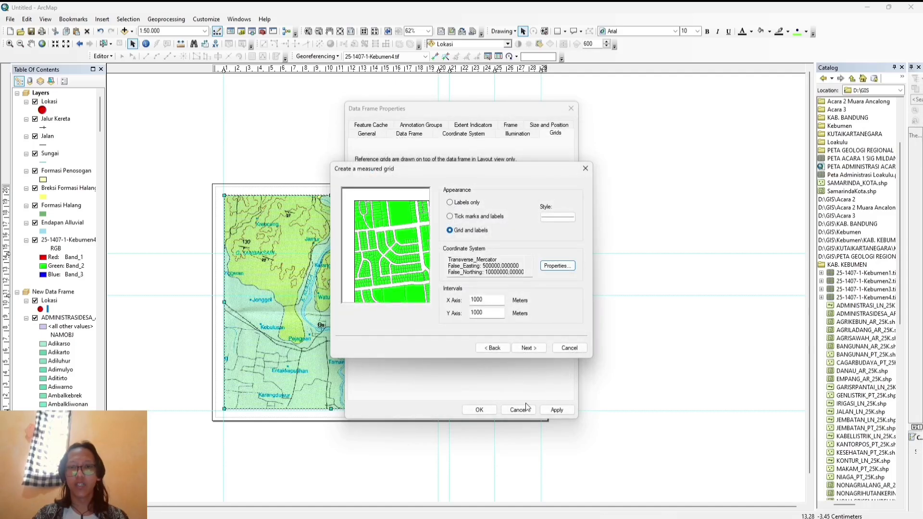
click(528, 347)
click(528, 348)
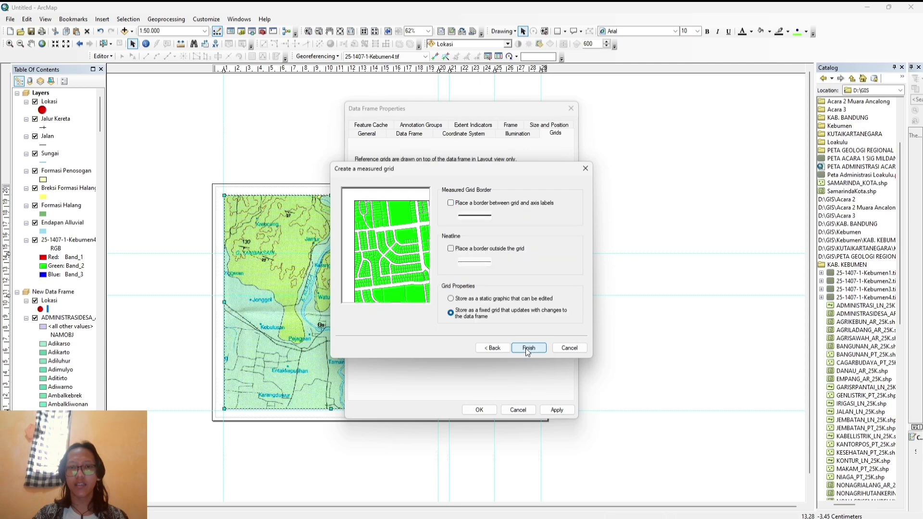
click(527, 348)
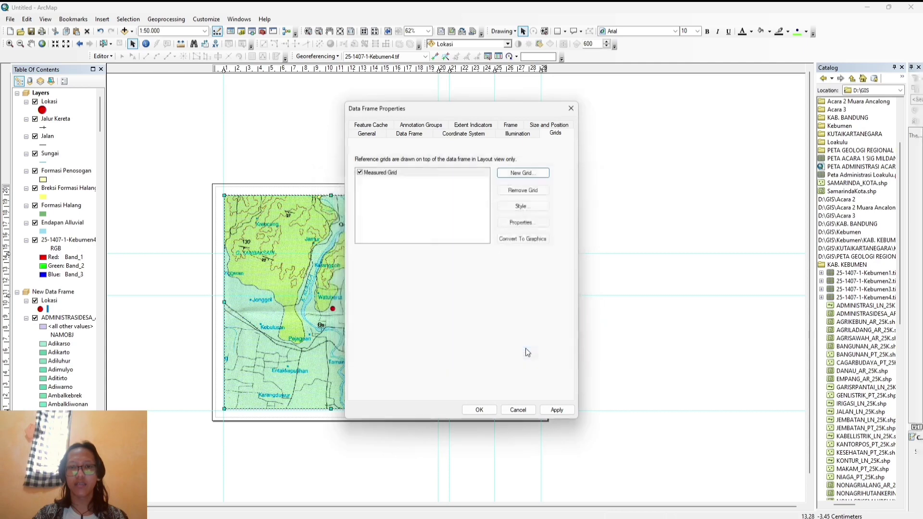
click(478, 410)
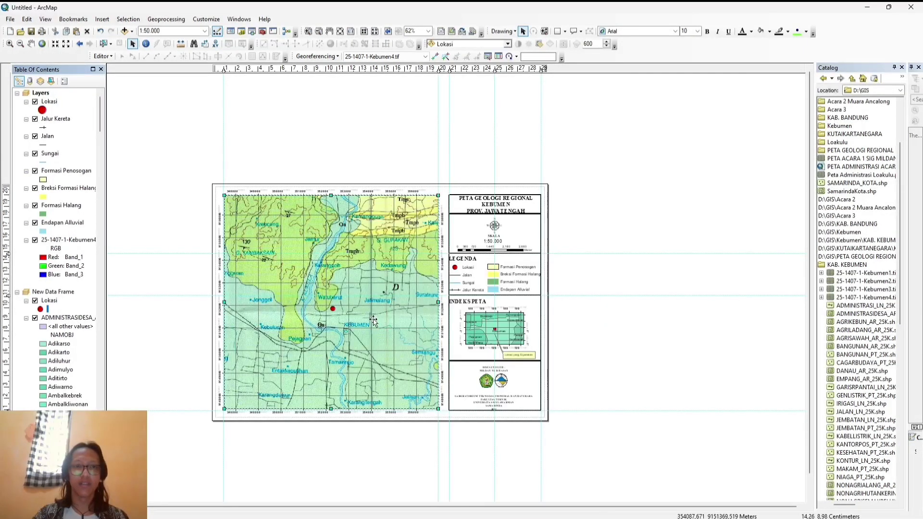
Clear all vertical and horizontal guides from the layout.
scroll(358, 331, up, 3)
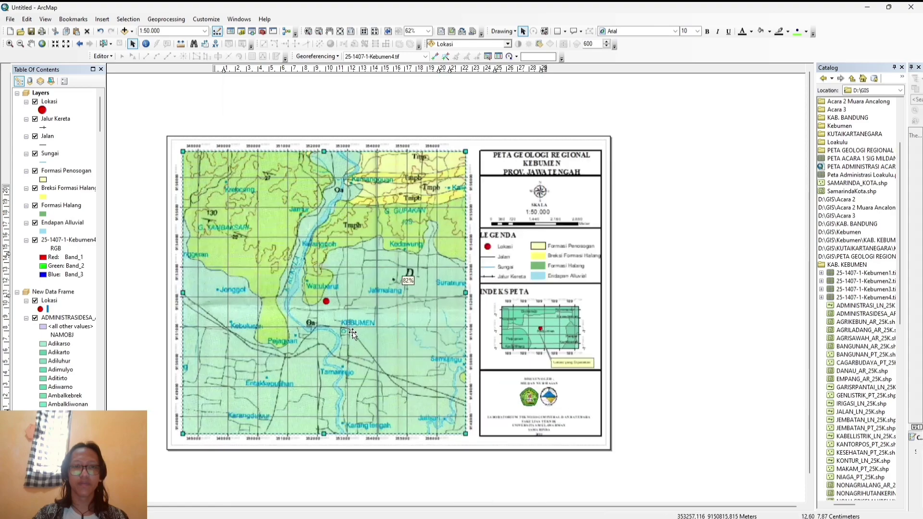
scroll(351, 332, up, 2)
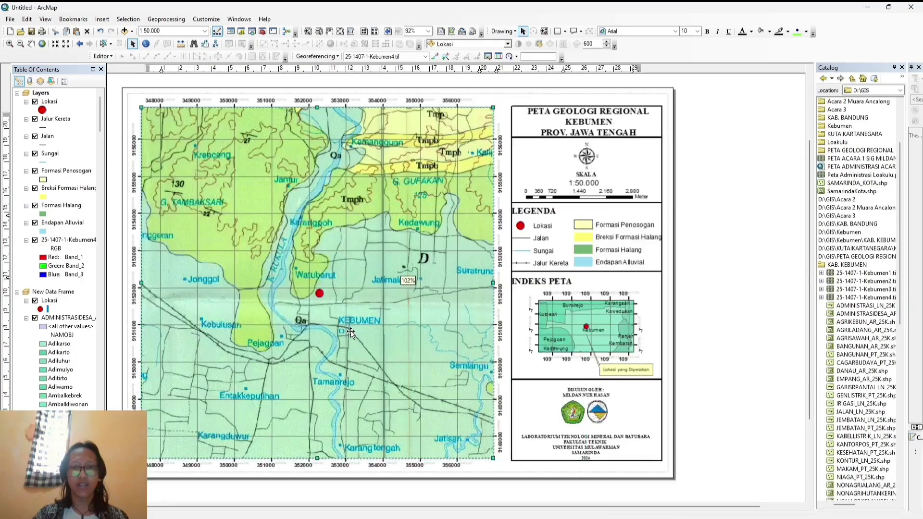
scroll(350, 331, down, 3)
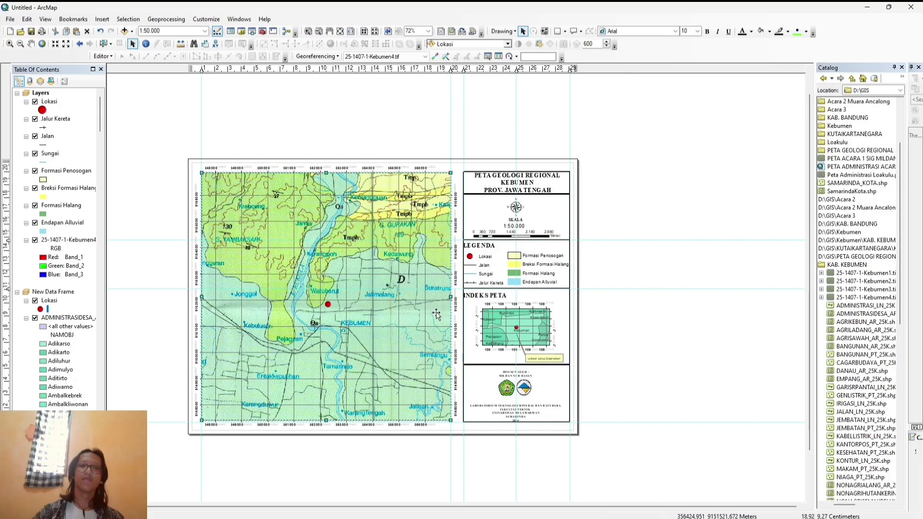
right_click(452, 70)
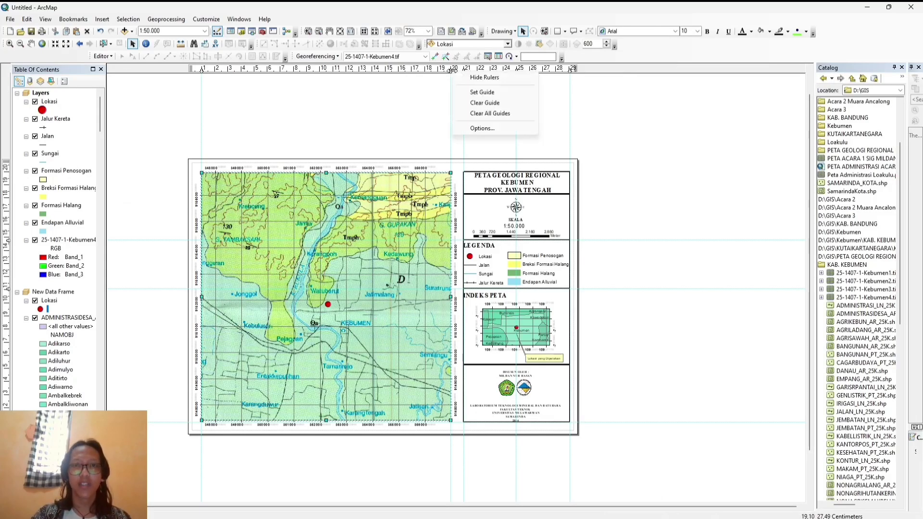
click(490, 113)
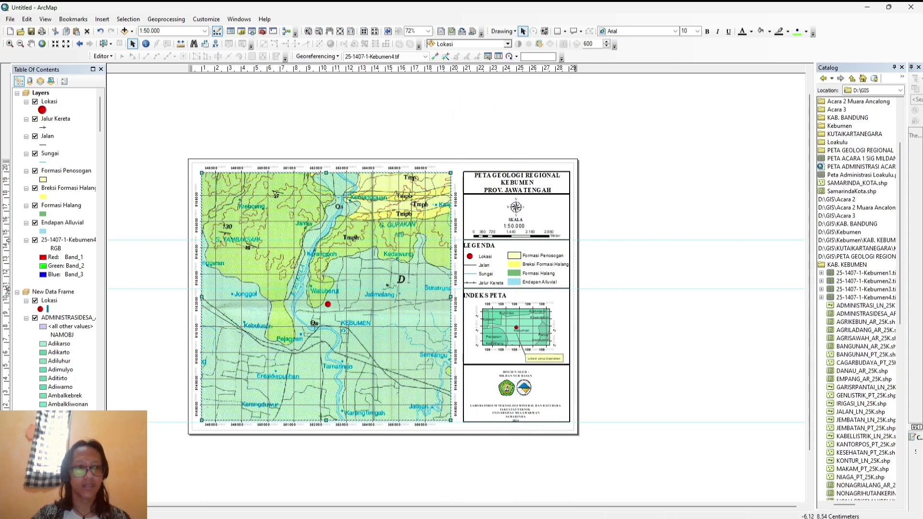
right_click(7, 287)
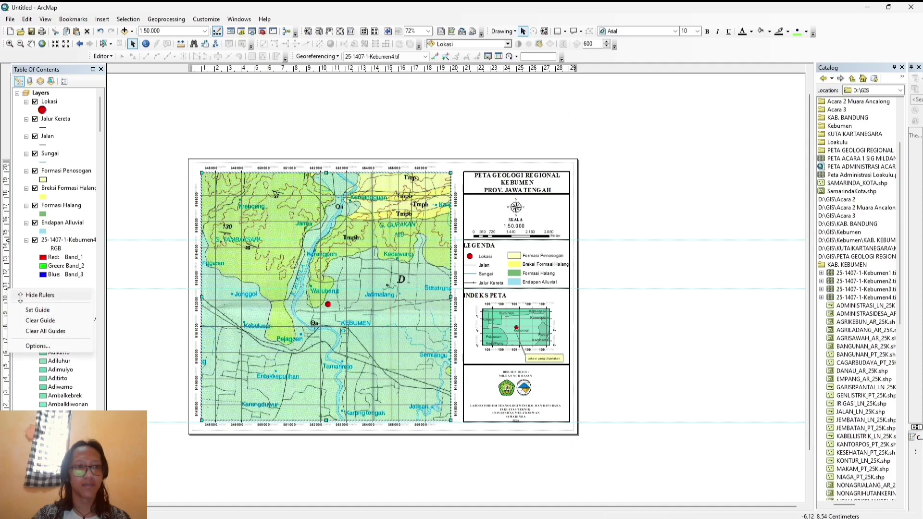
click(39, 321)
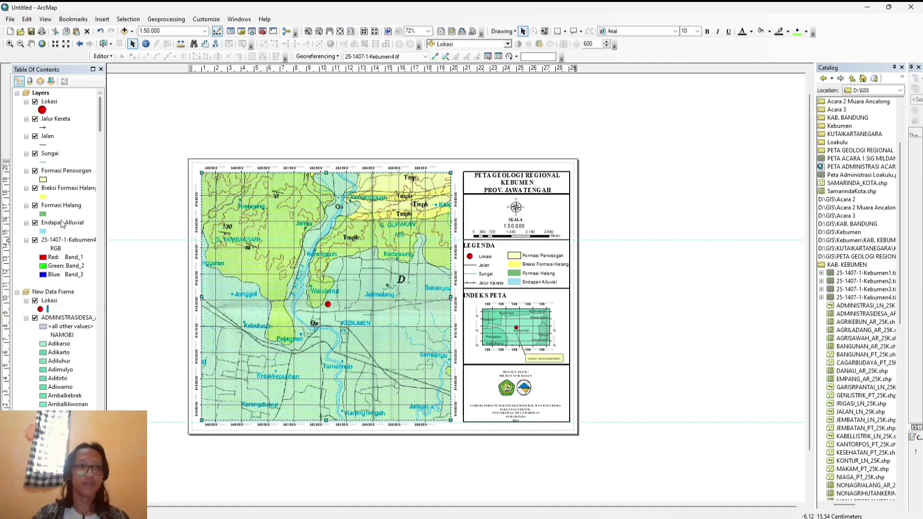
right_click(8, 239)
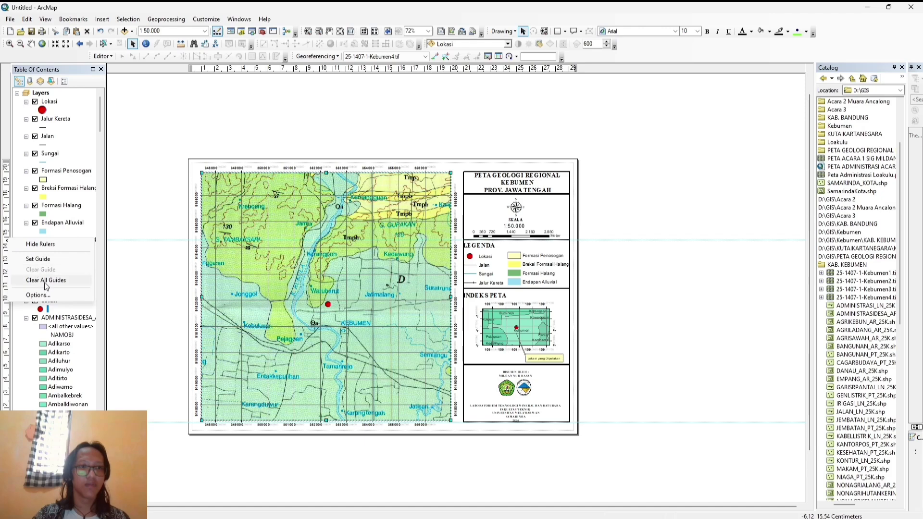
click(29, 259)
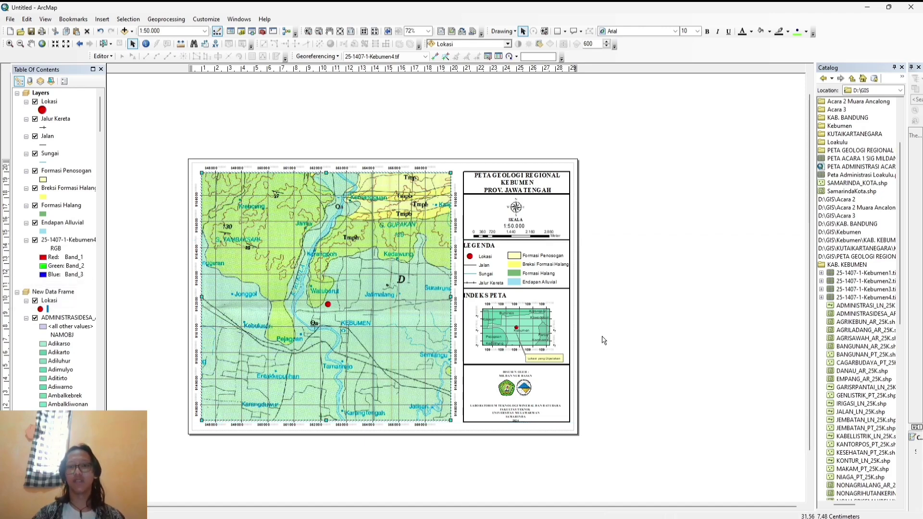
Select the credit frame beneath INDEKS PETA.
click(507, 413)
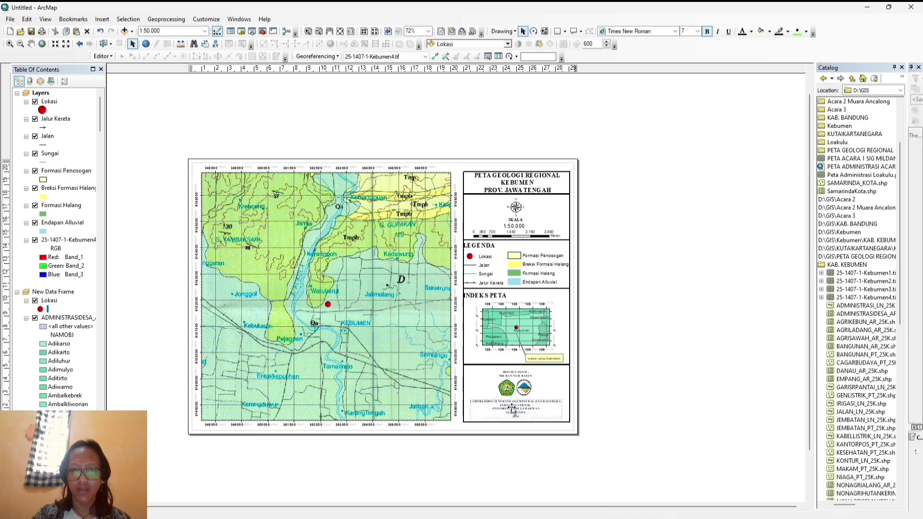
click(547, 388)
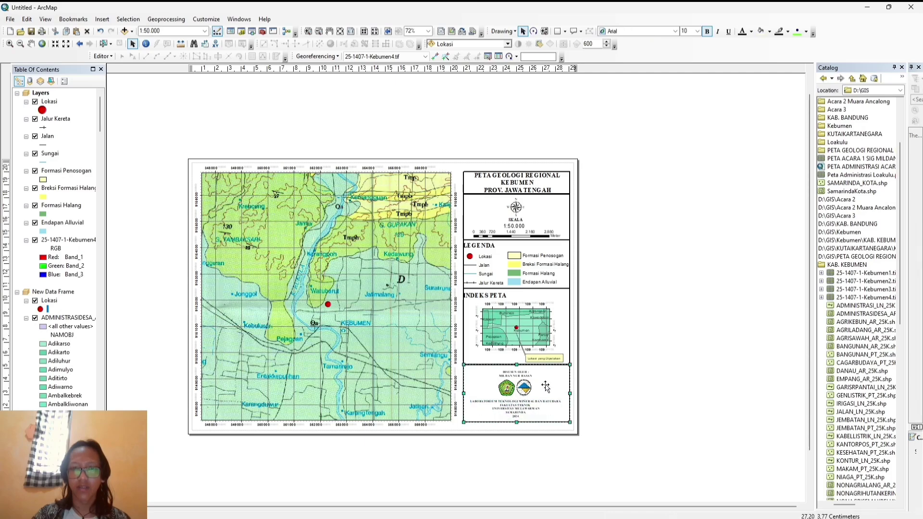